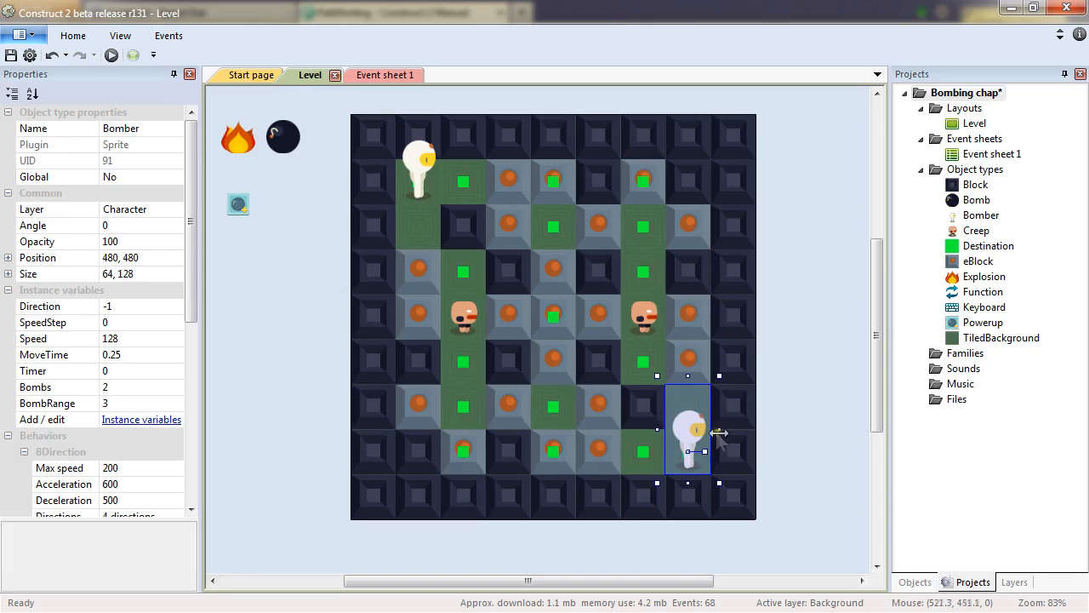
Add a number instance variable named Player with initial value 0 to Bomber, and open its value for editing on the lower-right bomber.
click(689, 421)
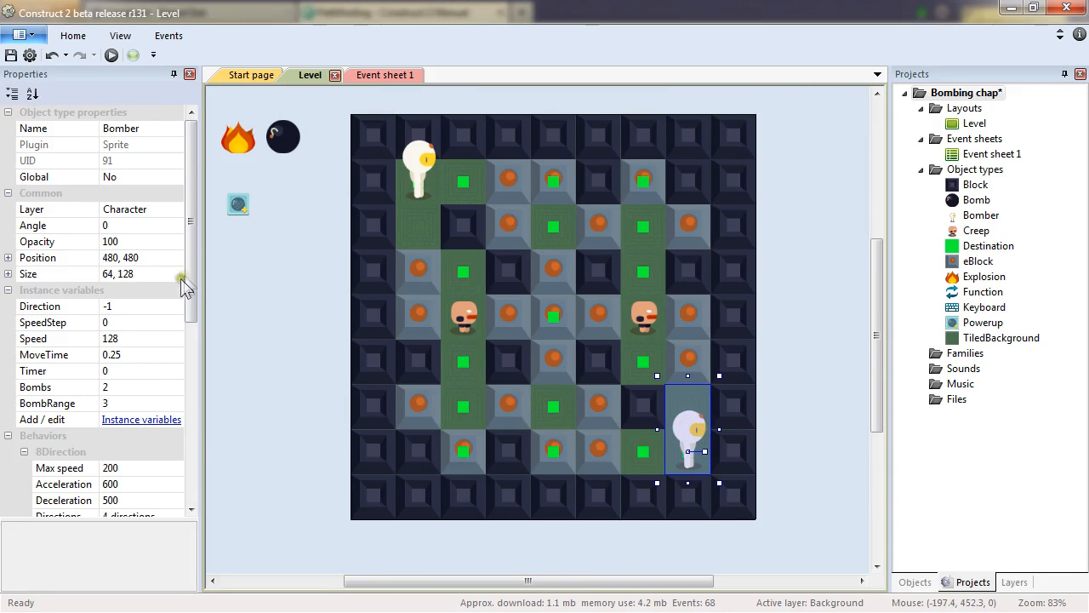
click(129, 419)
click(338, 207)
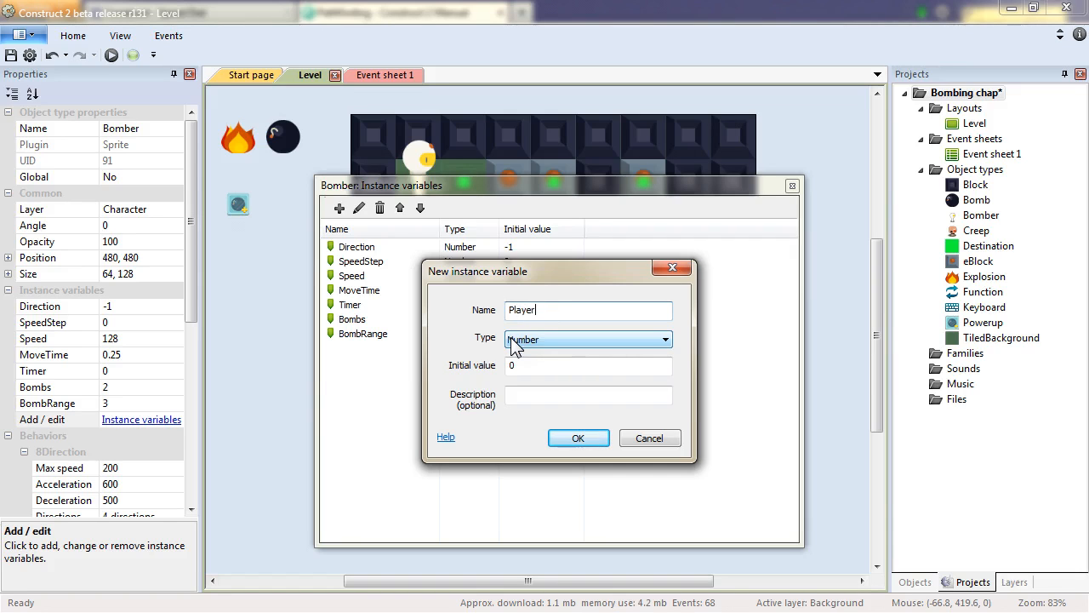
key(Return)
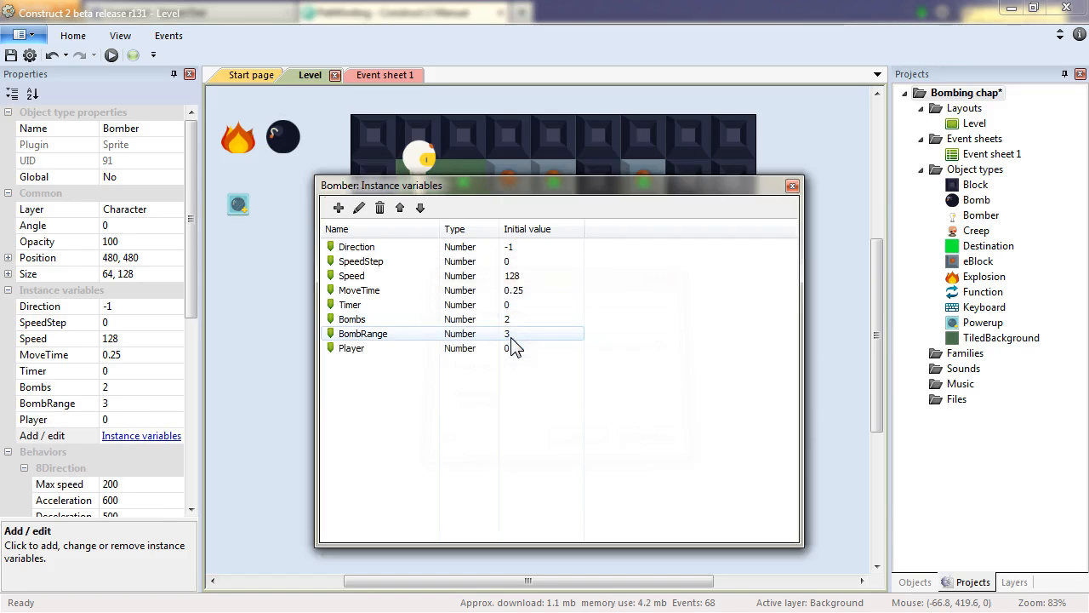
click(792, 185)
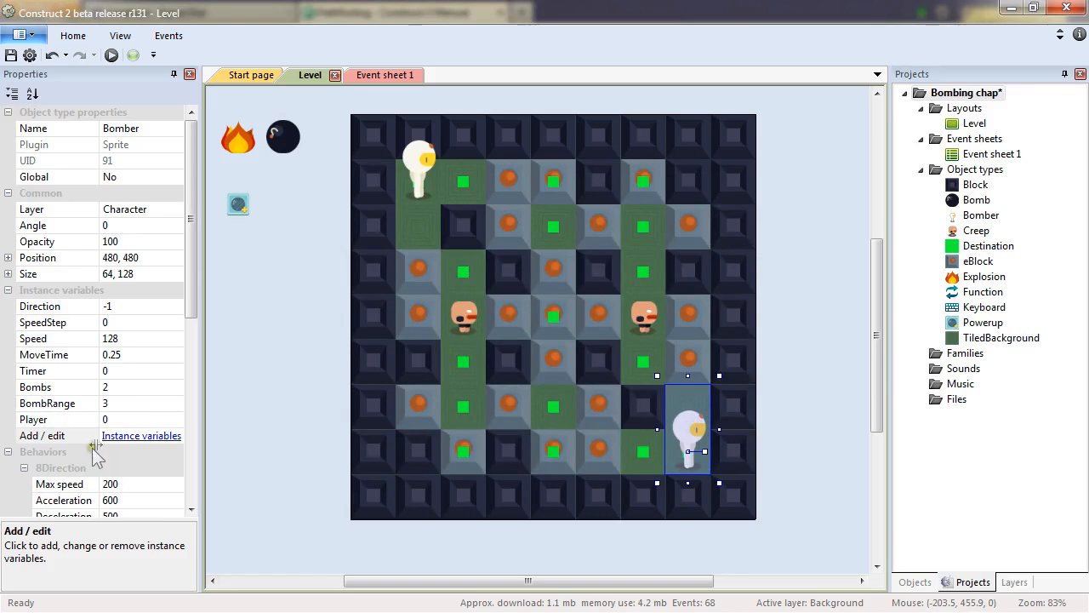
click(119, 420)
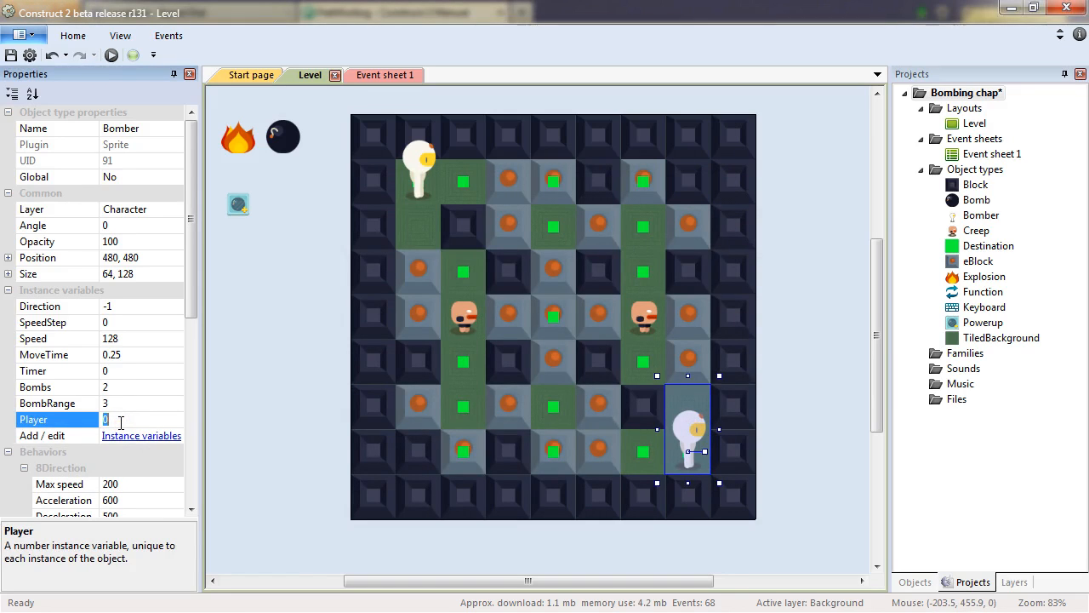
click(421, 164)
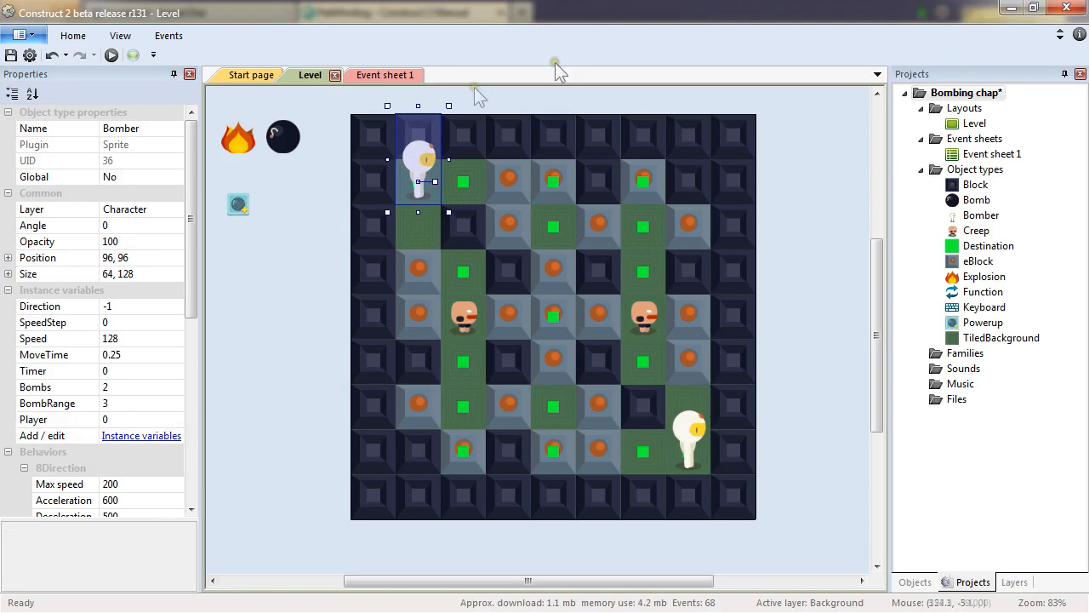
Add a Bomber condition comparing the Player instance variable equal to 0 to the On Espace pressed event in the event sheet.
click(382, 74)
scroll(464, 488, up, 10)
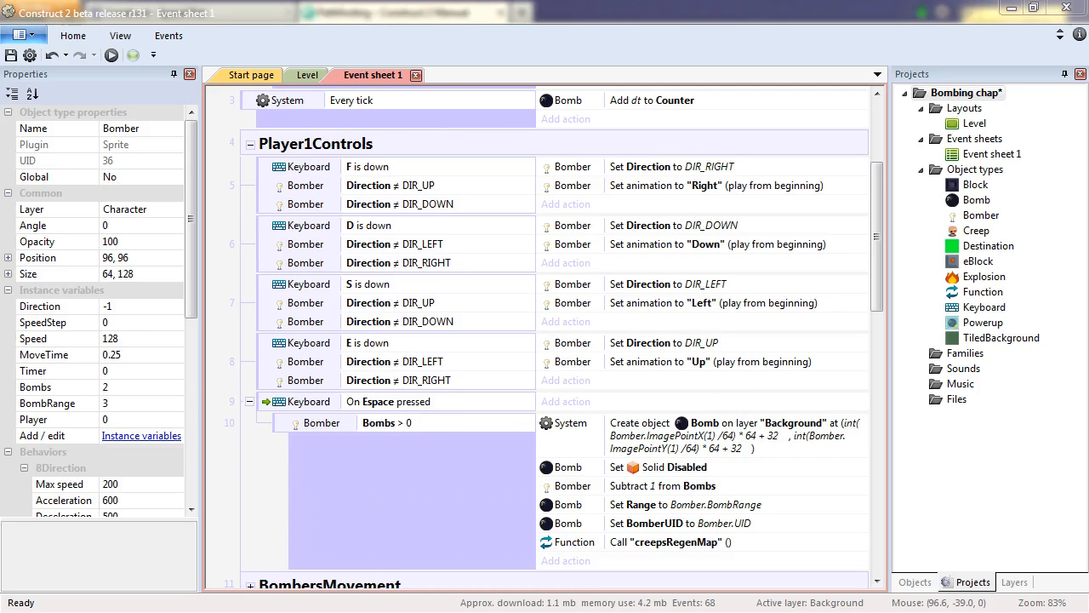
right_click(265, 403)
mouse_move(357, 416)
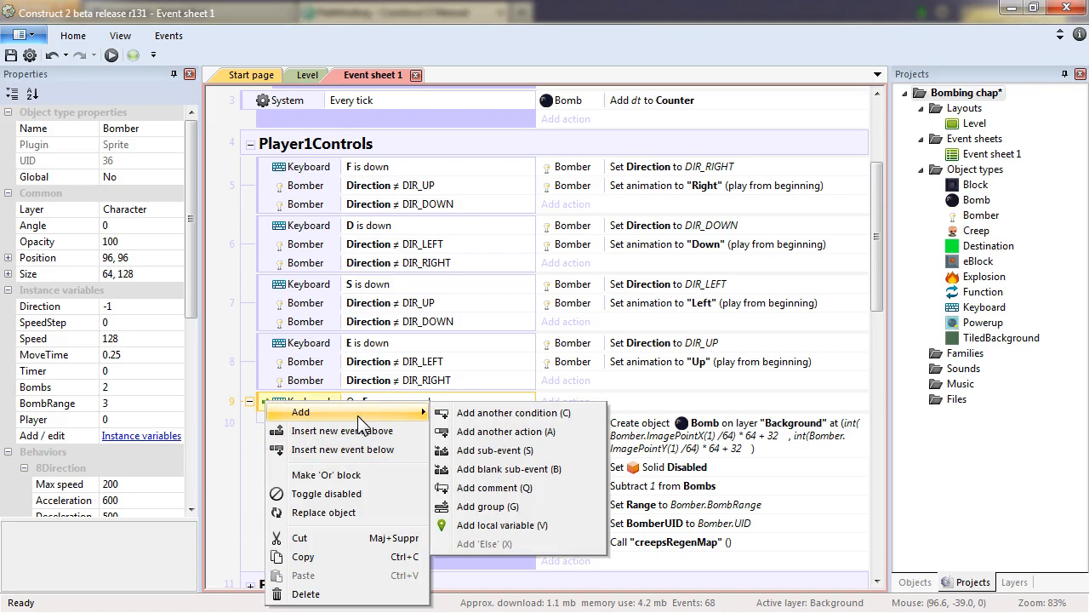
click(558, 416)
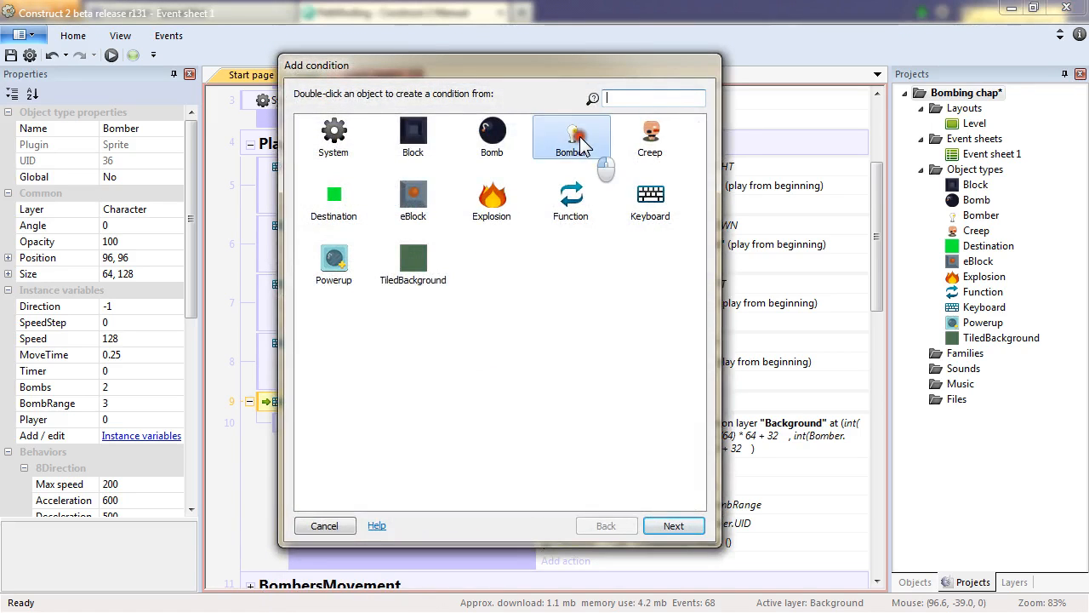
double_click(575, 141)
drag(699, 294, 701, 352)
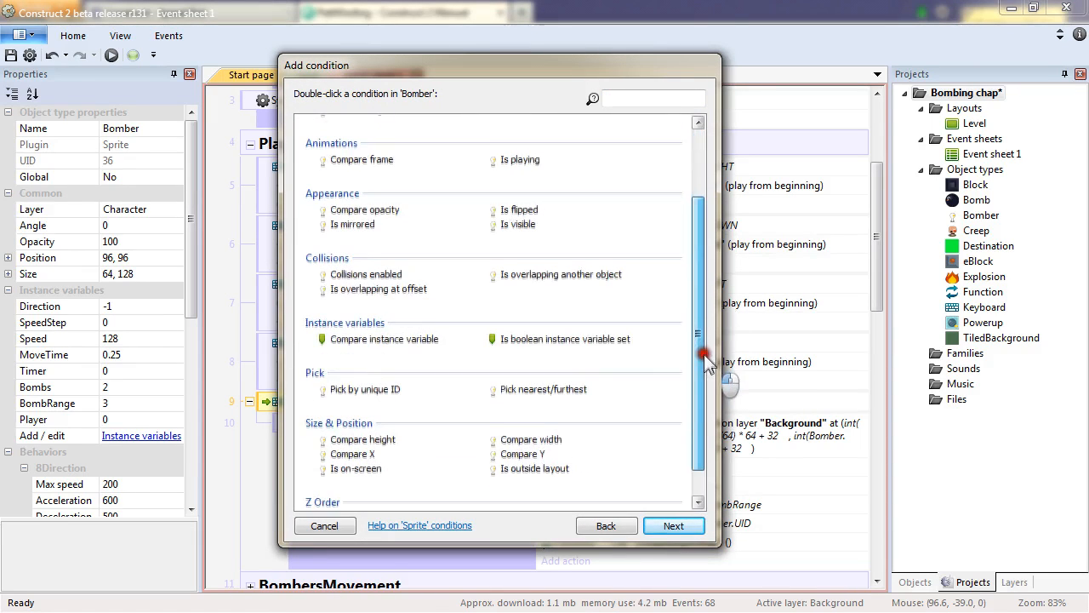
double_click(384, 338)
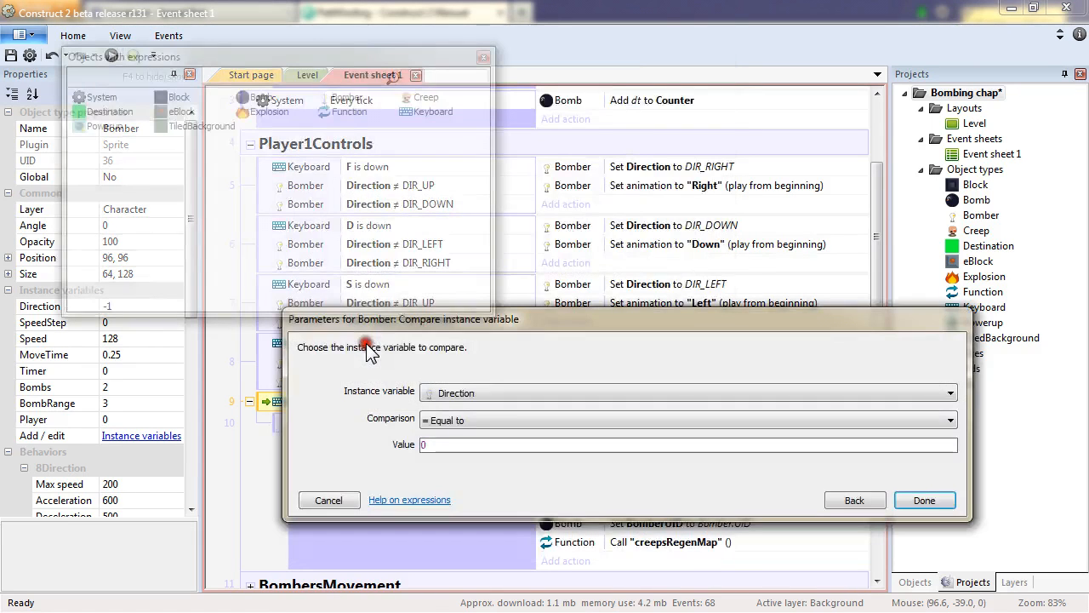
click(508, 393)
click(484, 506)
click(947, 499)
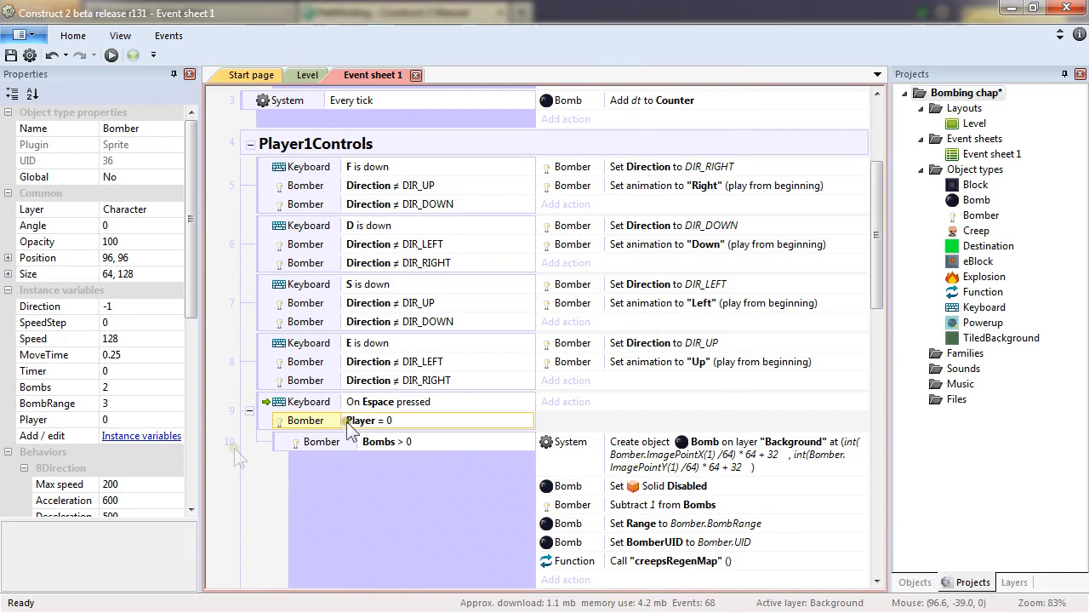
Add a sub-event to the Player1Controls group with a Bomber condition comparing the Player instance variable equal to 0.
click(303, 148)
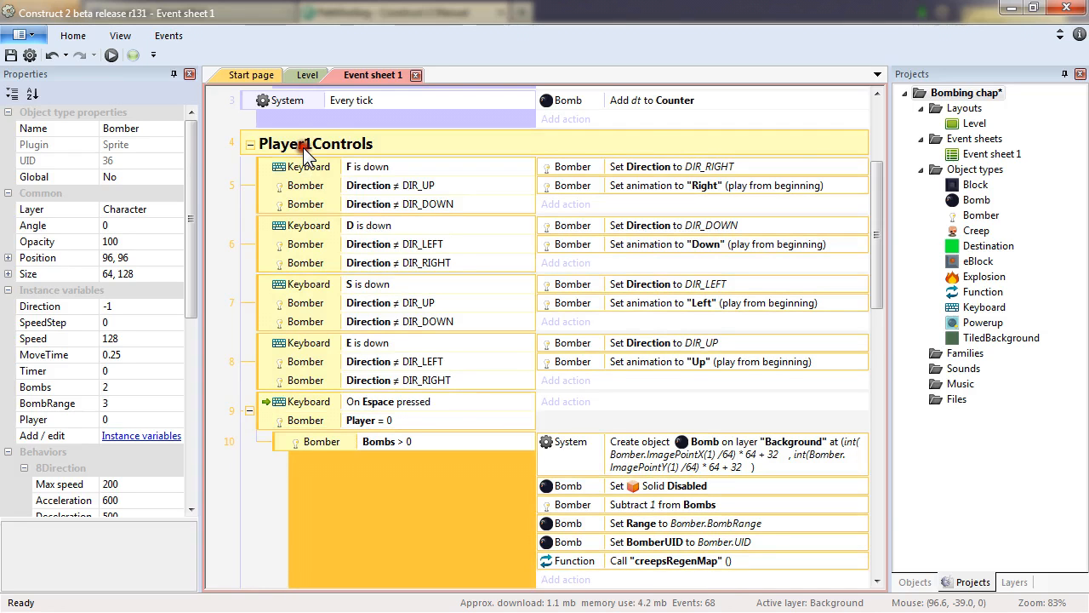
right_click(303, 148)
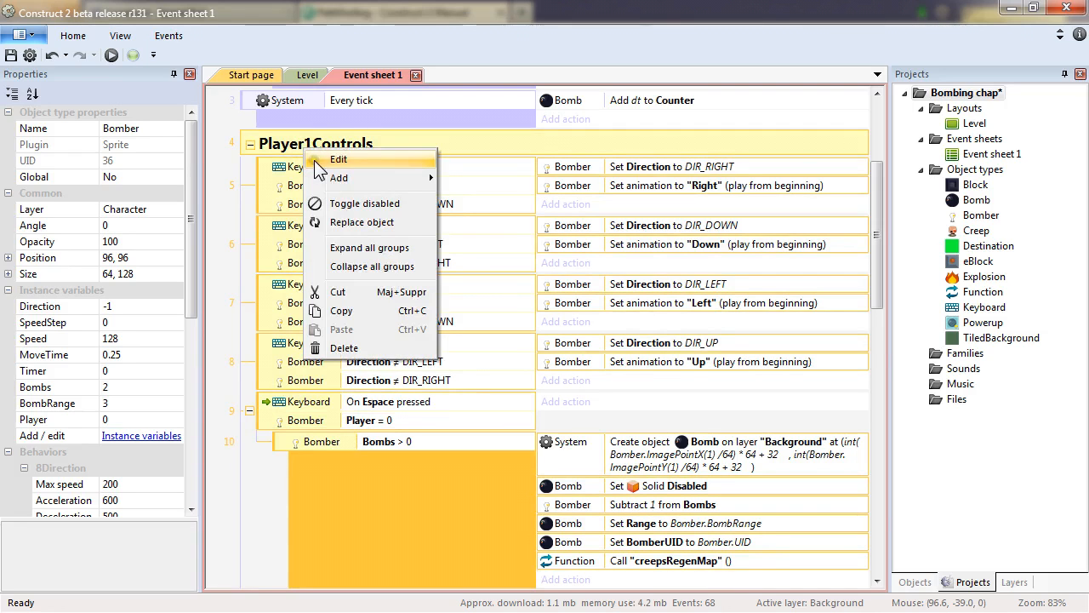
mouse_move(343, 180)
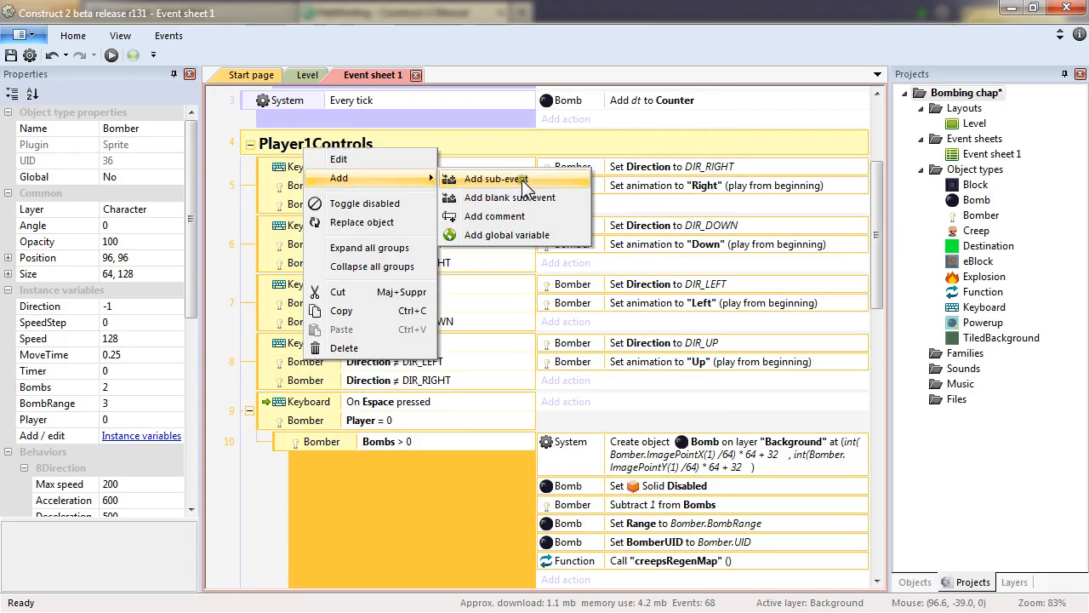
click(522, 180)
double_click(644, 154)
double_click(334, 461)
click(495, 395)
click(481, 504)
click(924, 500)
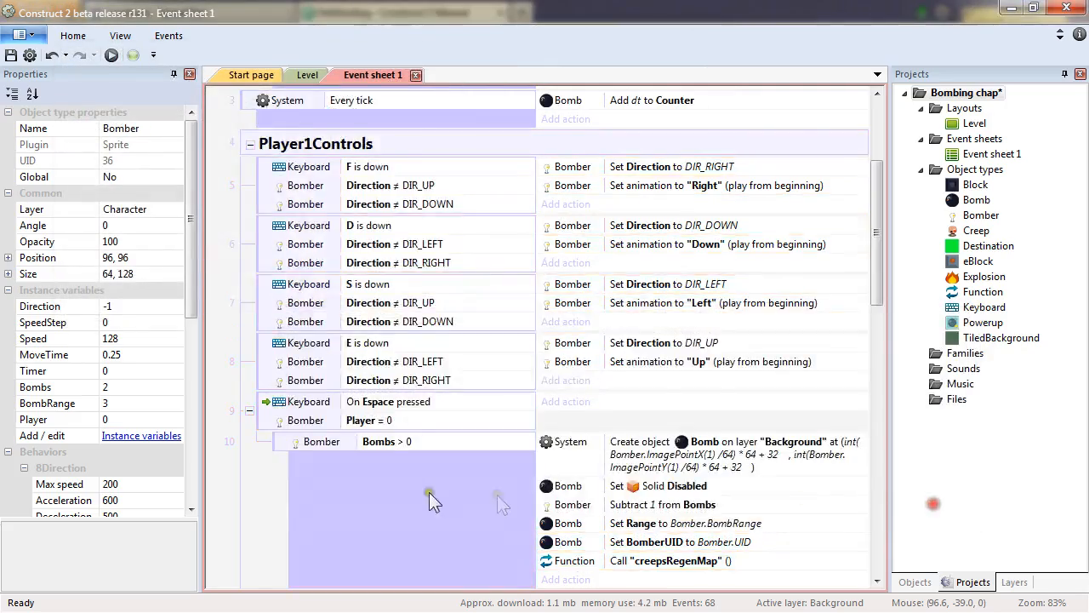
Move the new Player = 0 event to the start of Player1Controls and nest the four direction key events (F, D, S, E) under it.
scroll(429, 492, down, 4)
scroll(343, 417, up, 2)
drag(263, 432, 312, 246)
click(263, 311)
shift+click(263, 478)
drag(264, 479, 394, 271)
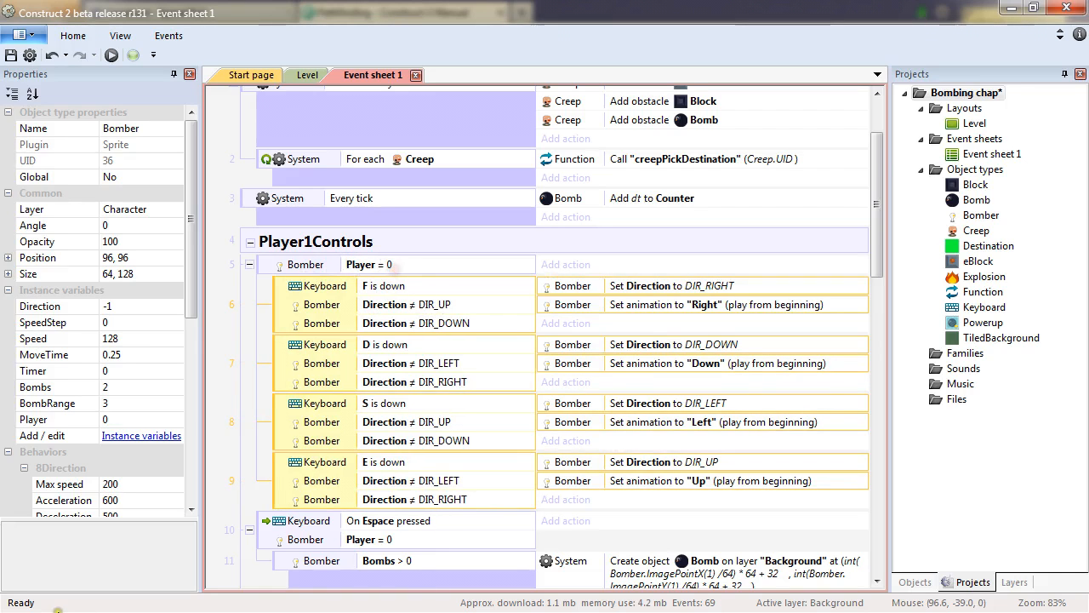
Collapse the On Espace pressed event and review the structure of the Player = 0 event in Player1Controls.
click(249, 531)
click(250, 266)
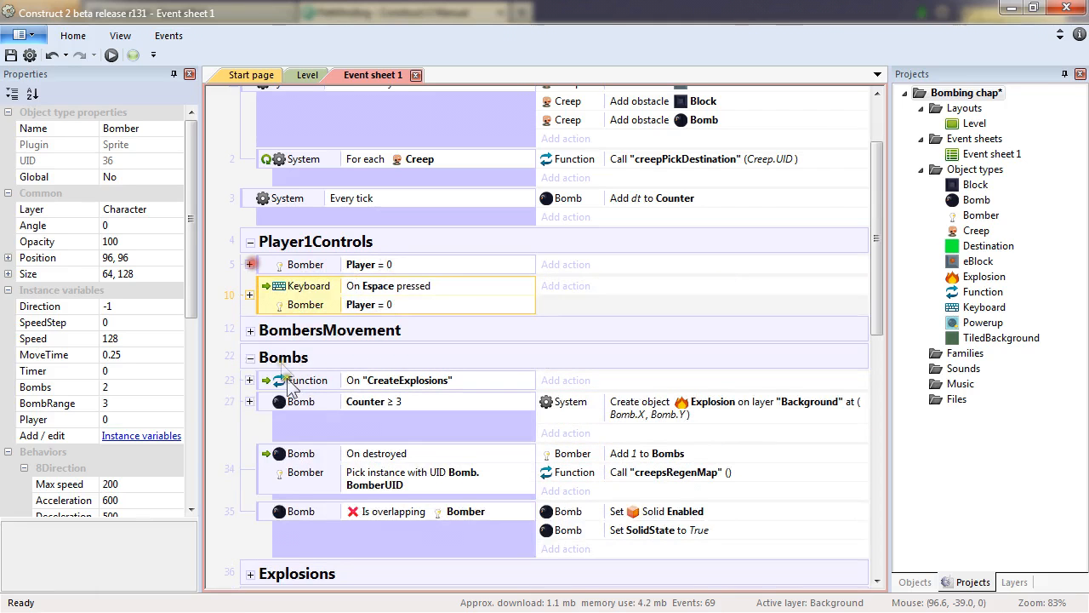
click(274, 267)
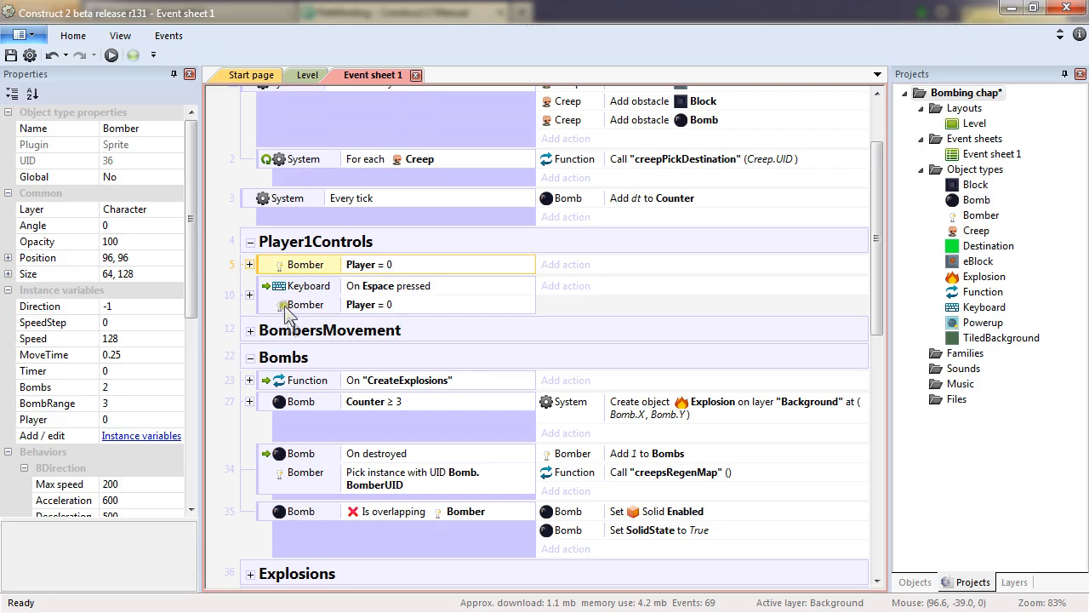
click(249, 266)
Preview the game in the browser, test the first bomber's movement and bomb placement, and return to Construct 2.
key(F5)
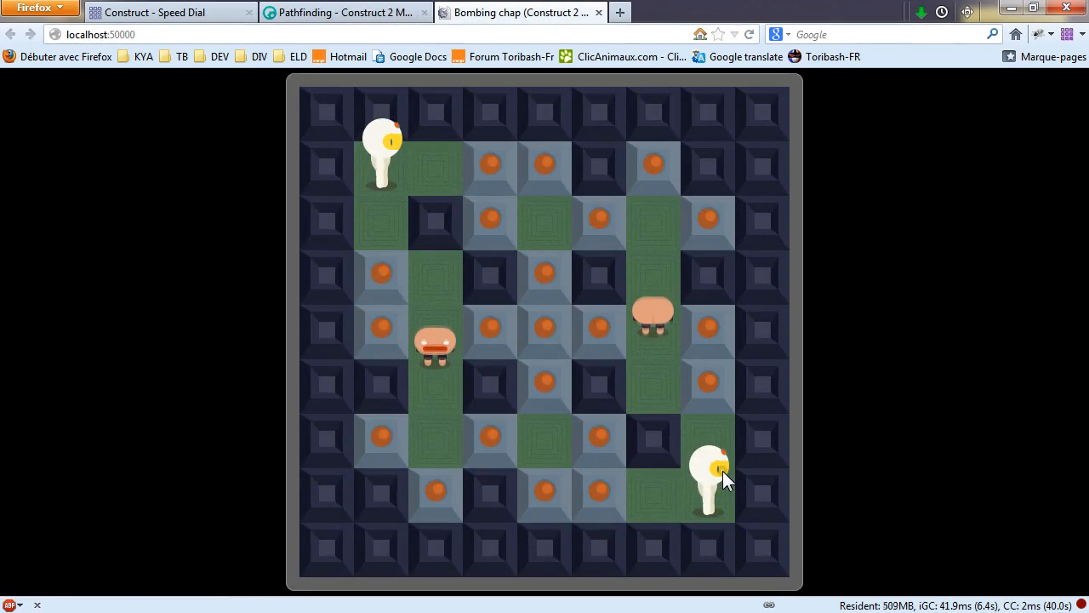
key(f)
key(d)
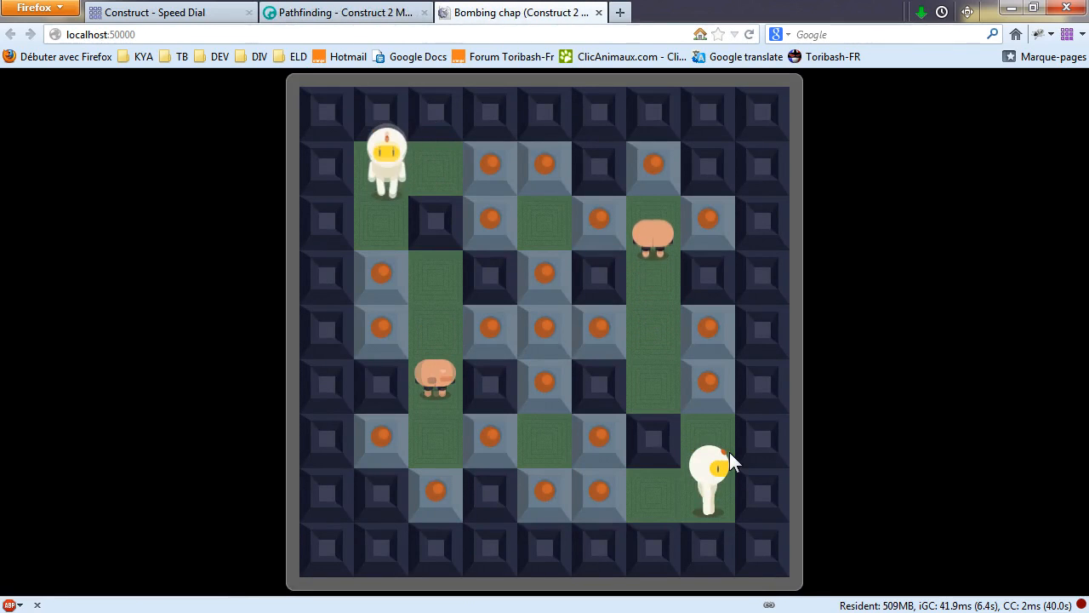
key(e)
key(f)
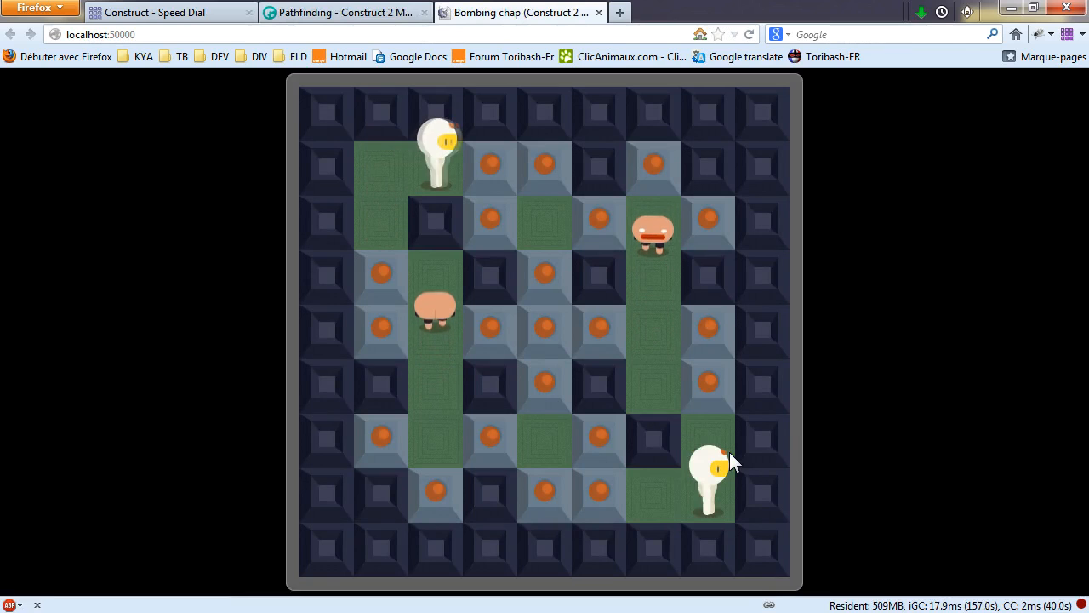
key(space)
key(s)
key(d)
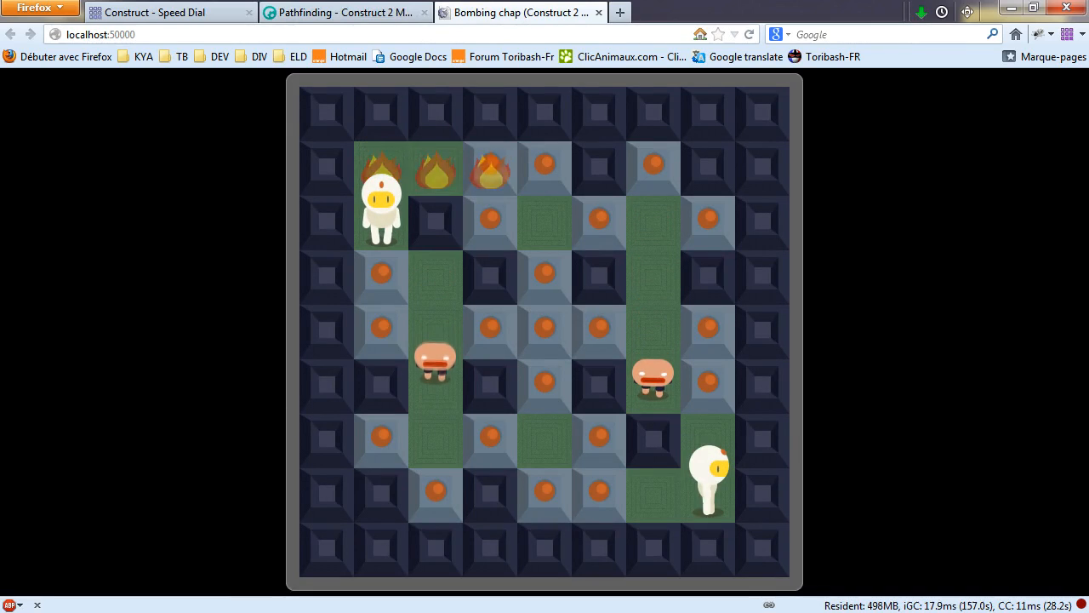
key(alt+Tab)
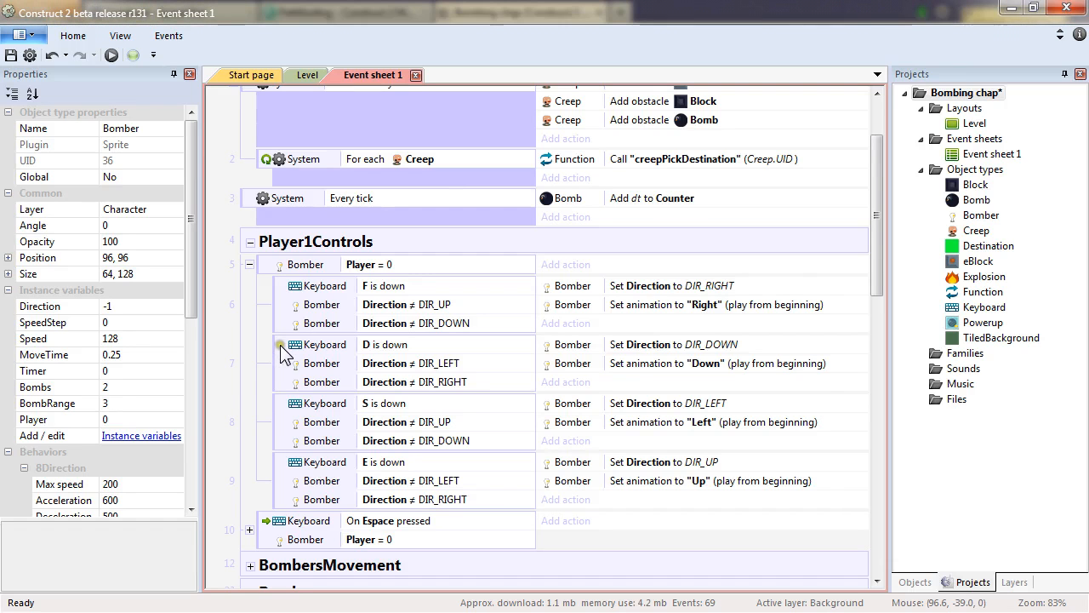
Collapse the Player1Controls group and duplicate it directly below itself.
click(250, 263)
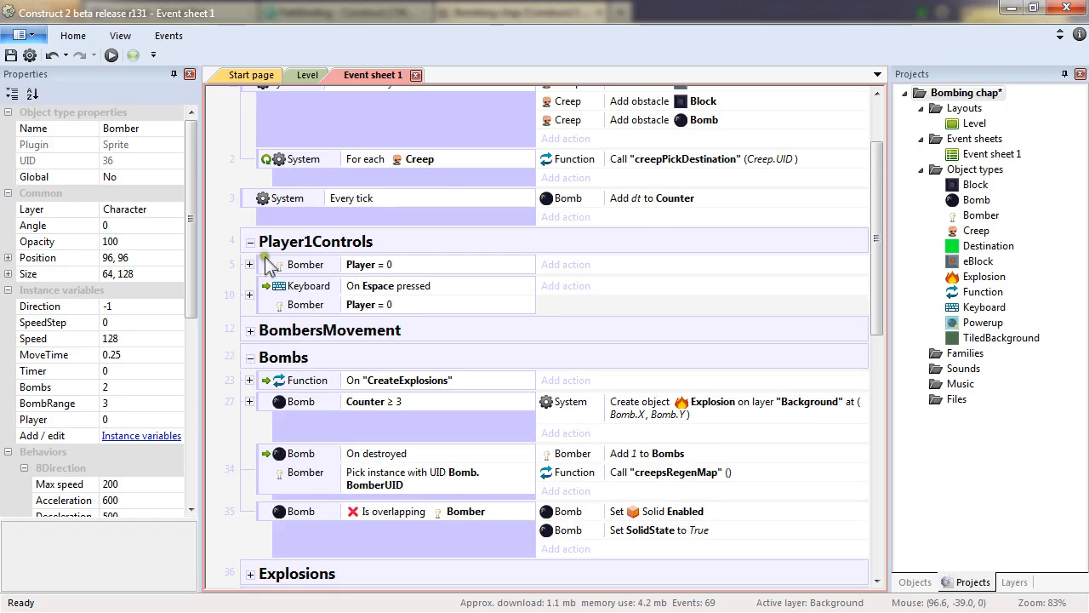
click(250, 242)
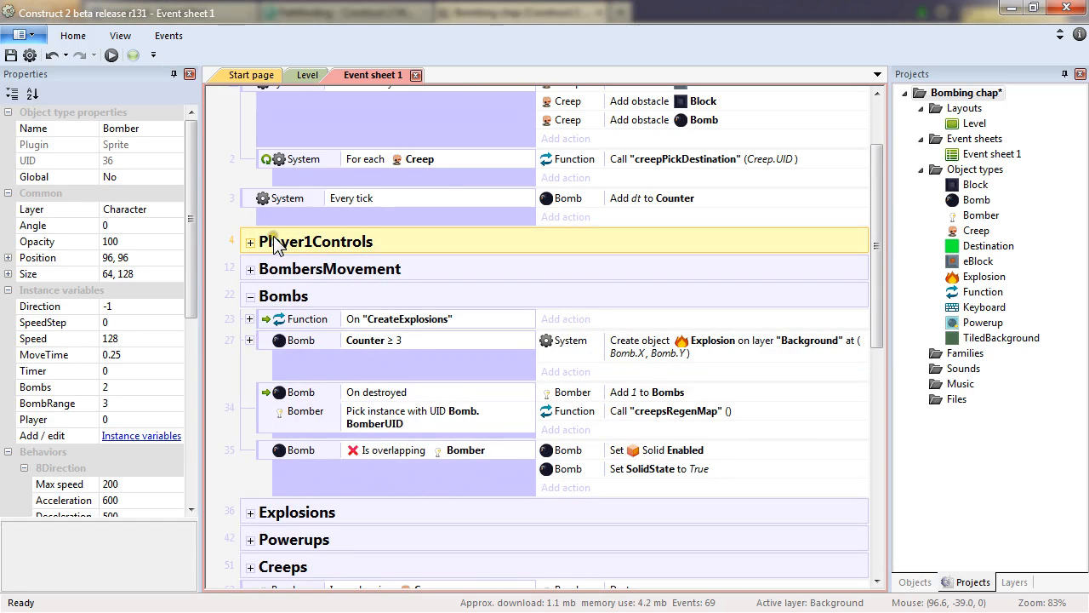
ctrl+drag(273, 228, 264, 274)
Rename the duplicated event group as Player2Controls.
right_click(332, 267)
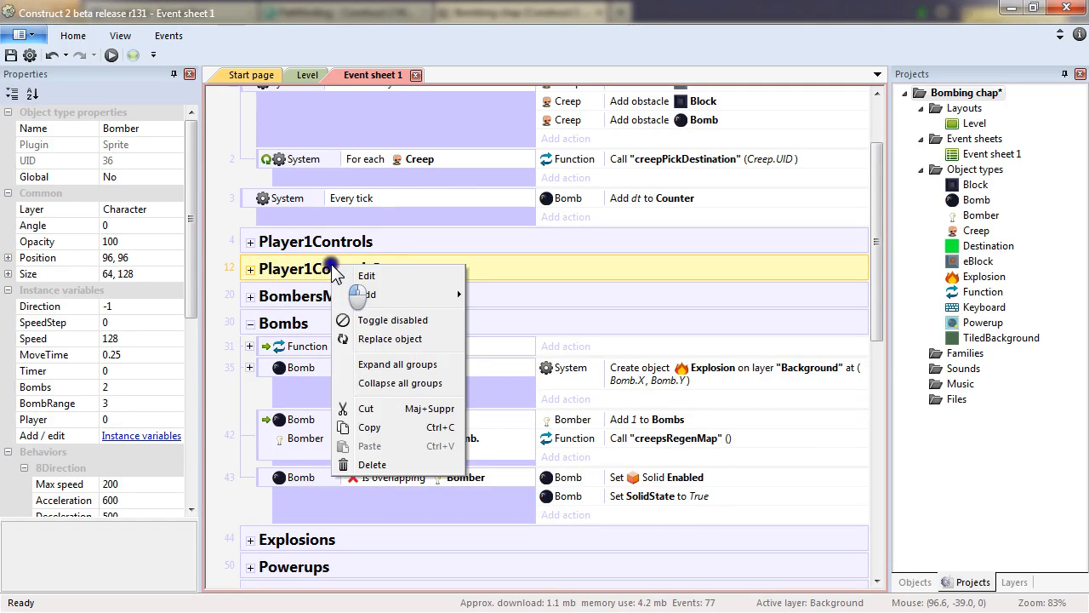
click(372, 274)
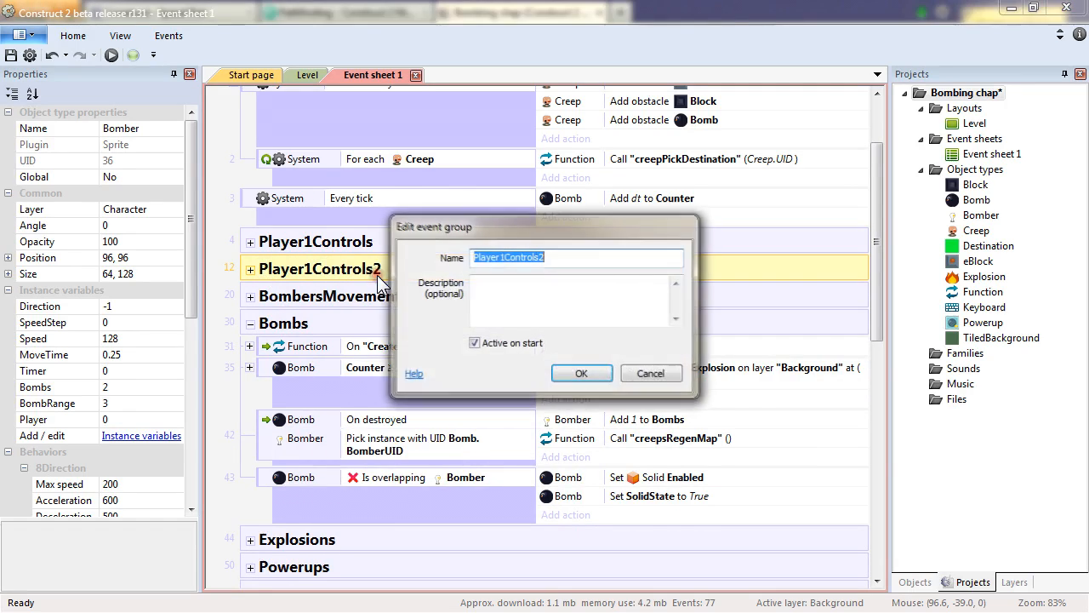
click(504, 259)
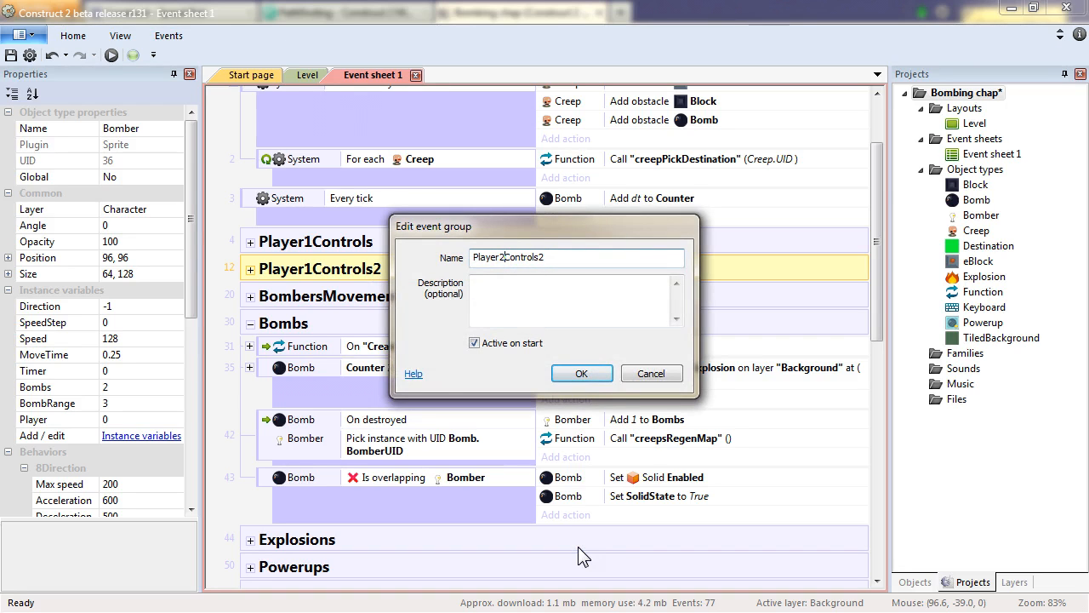
key(BackSpace)
key(Return)
Set the comparison value of the first Bomber Player condition in Player2Controls to 1.
click(250, 269)
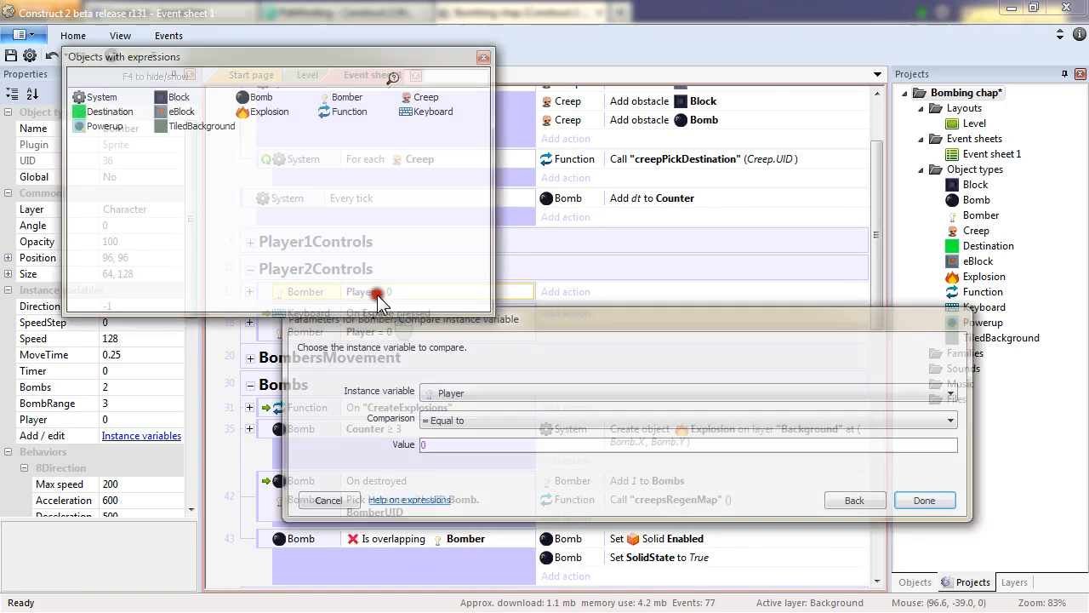
double_click(378, 291)
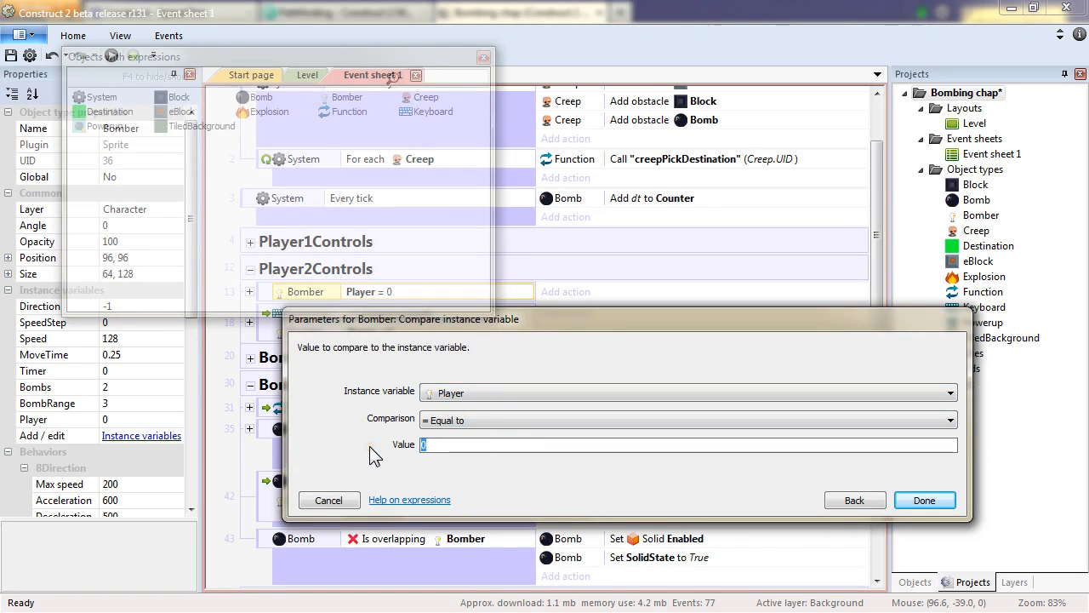
key(BackSpace)
text(1)
key(Return)
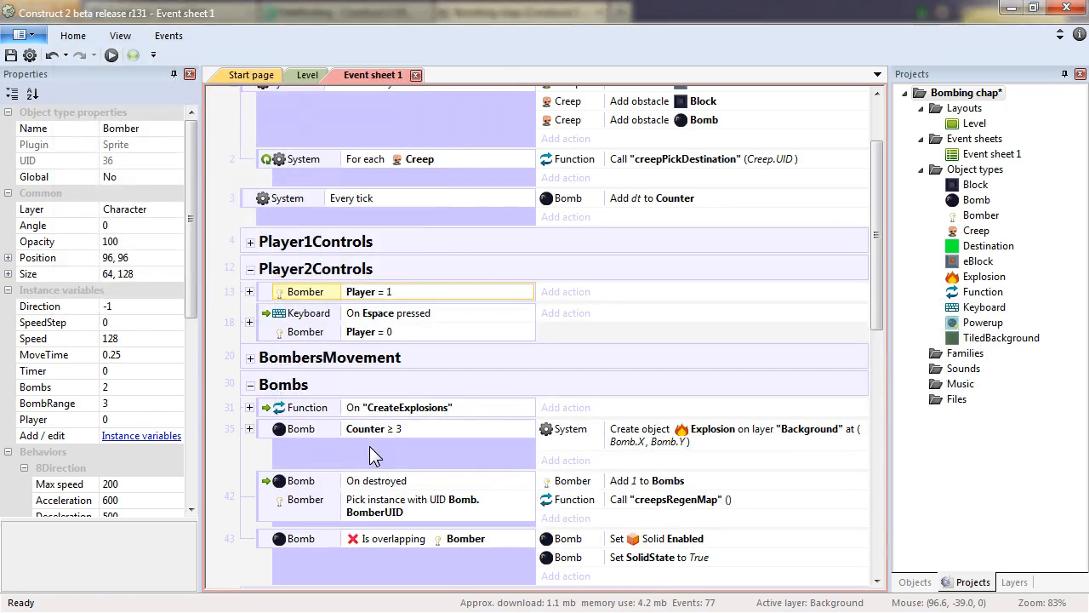
Change the key of the F is down condition in Player2Controls to Up arrow.
click(250, 292)
double_click(392, 319)
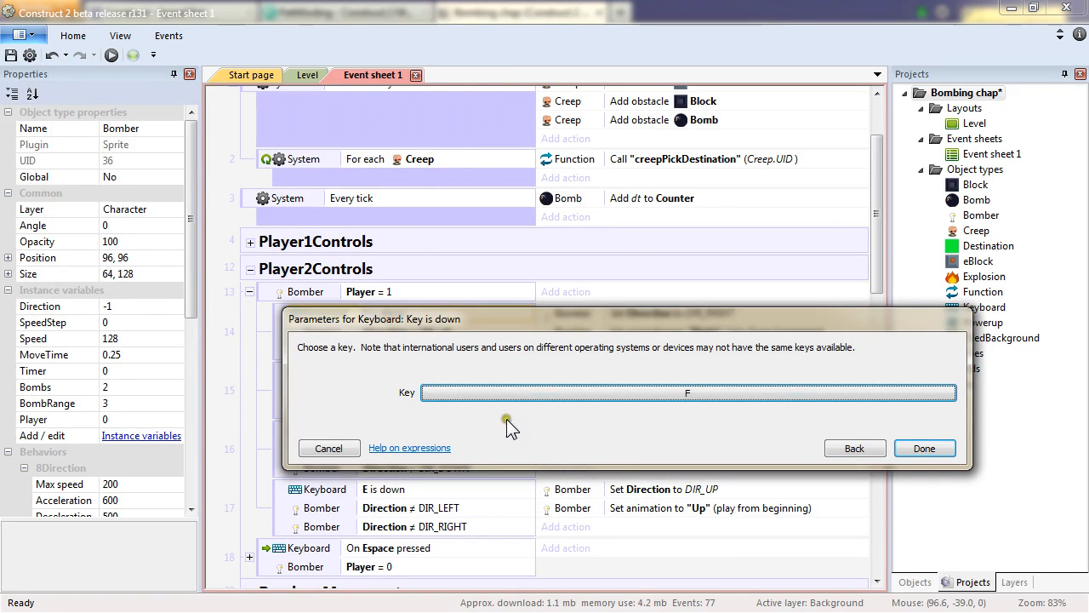
click(530, 394)
key(Up)
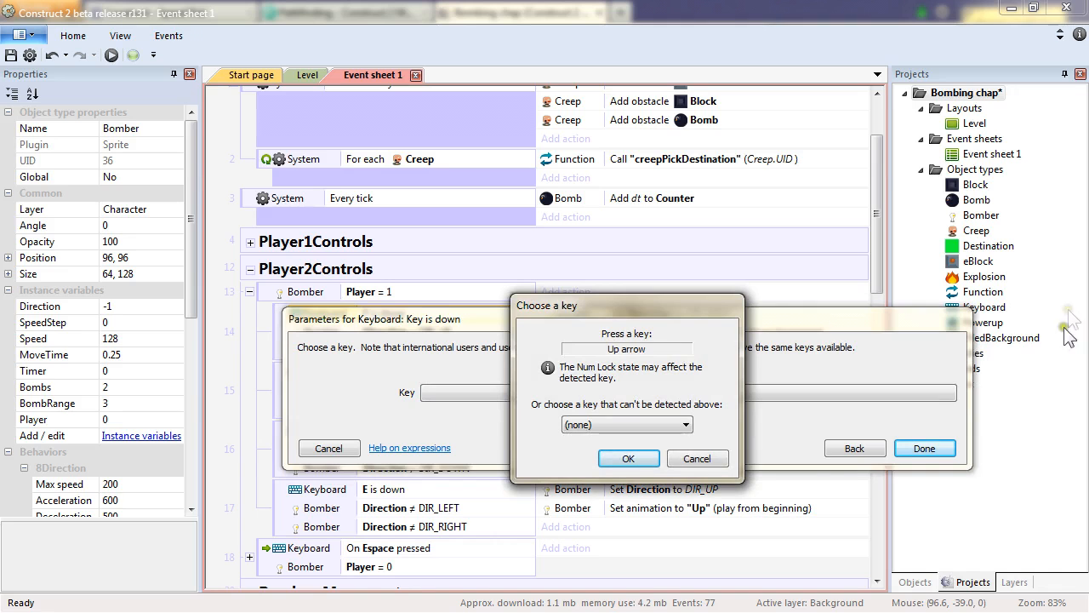
click(628, 458)
click(925, 448)
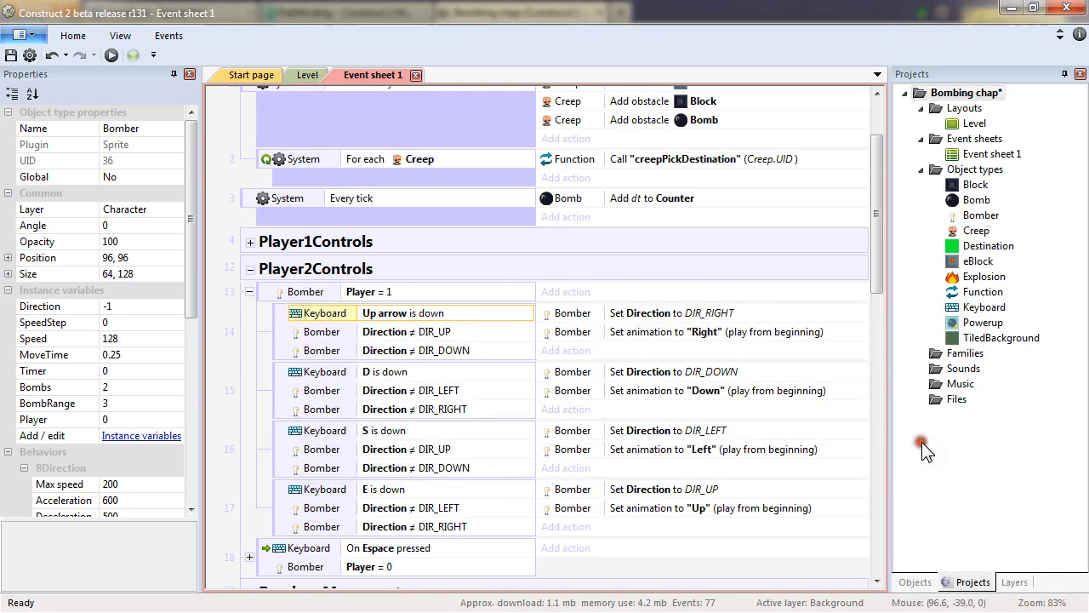
Change the key of the Up arrow is down condition for the DIR_RIGHT event in Player2Controls to Right arrow.
double_click(431, 314)
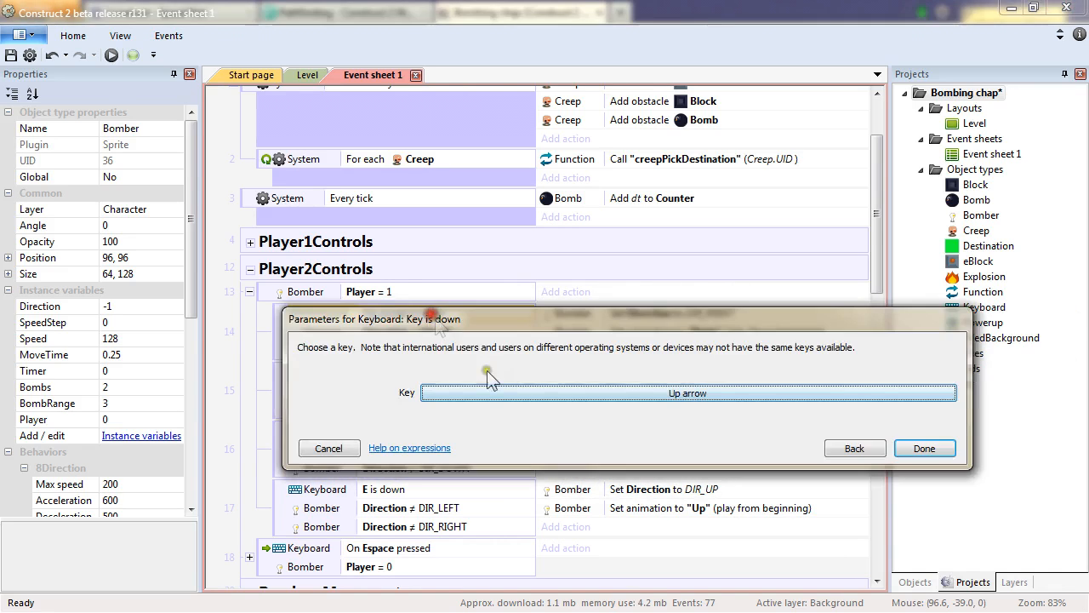
click(602, 390)
key(Right)
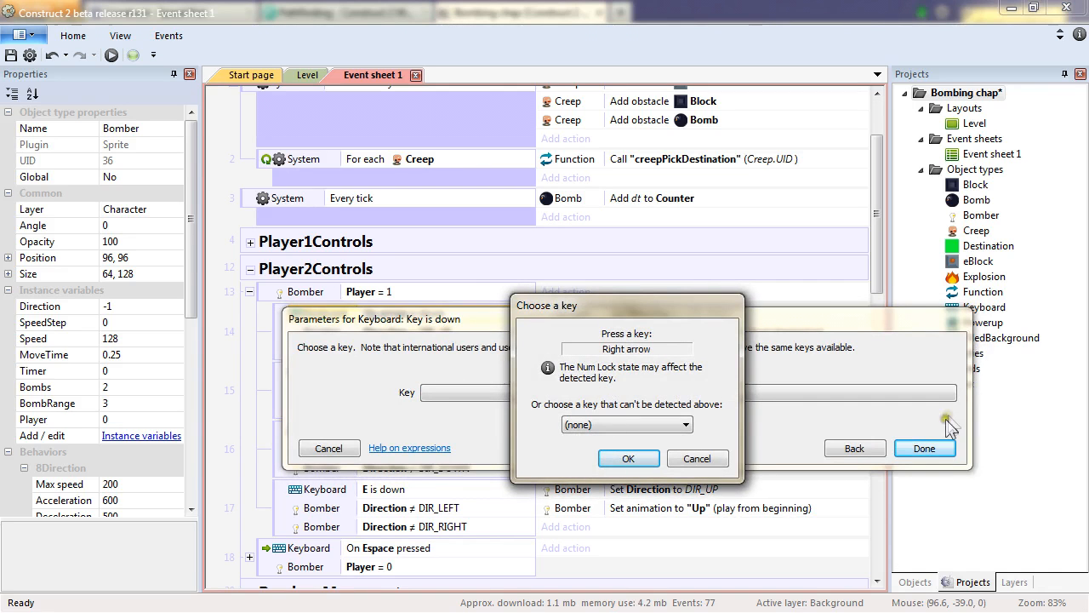
click(628, 458)
click(924, 447)
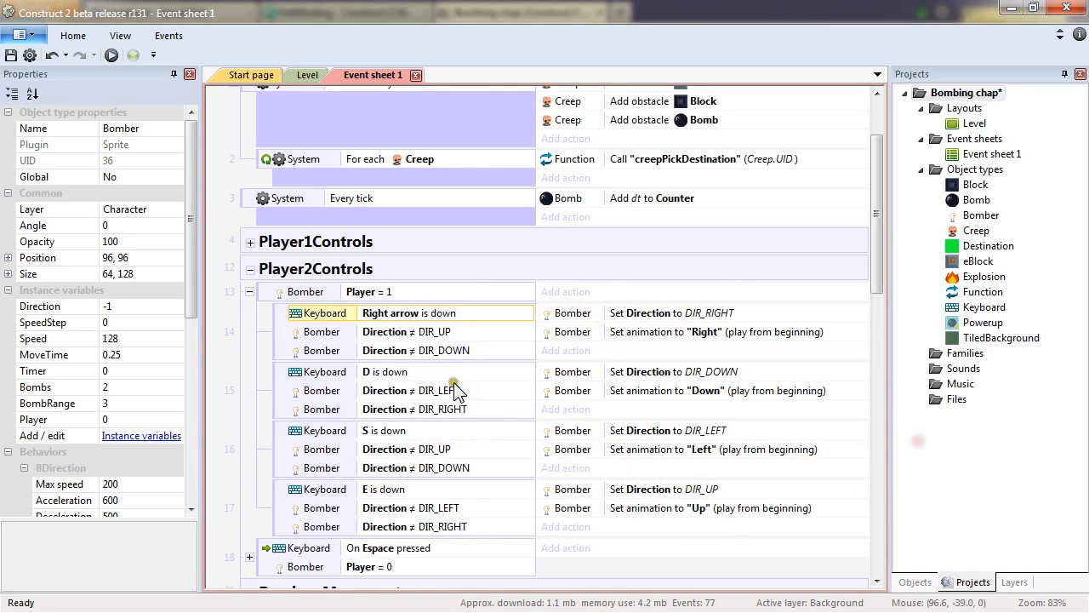
Change the key of the D is down condition in Player2Controls to Down arrow.
double_click(383, 372)
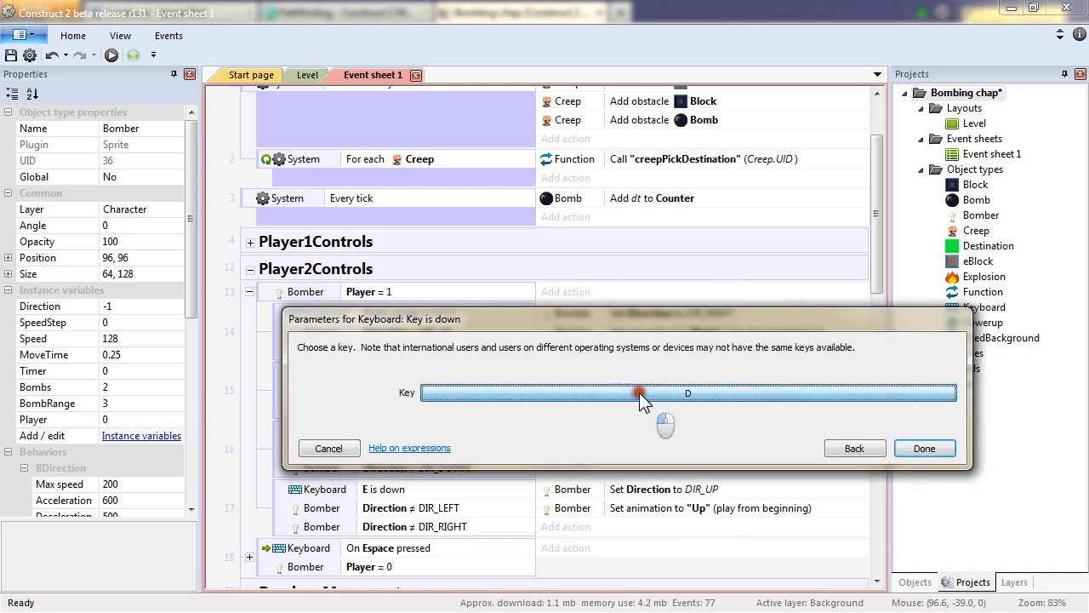
click(640, 392)
key(Down)
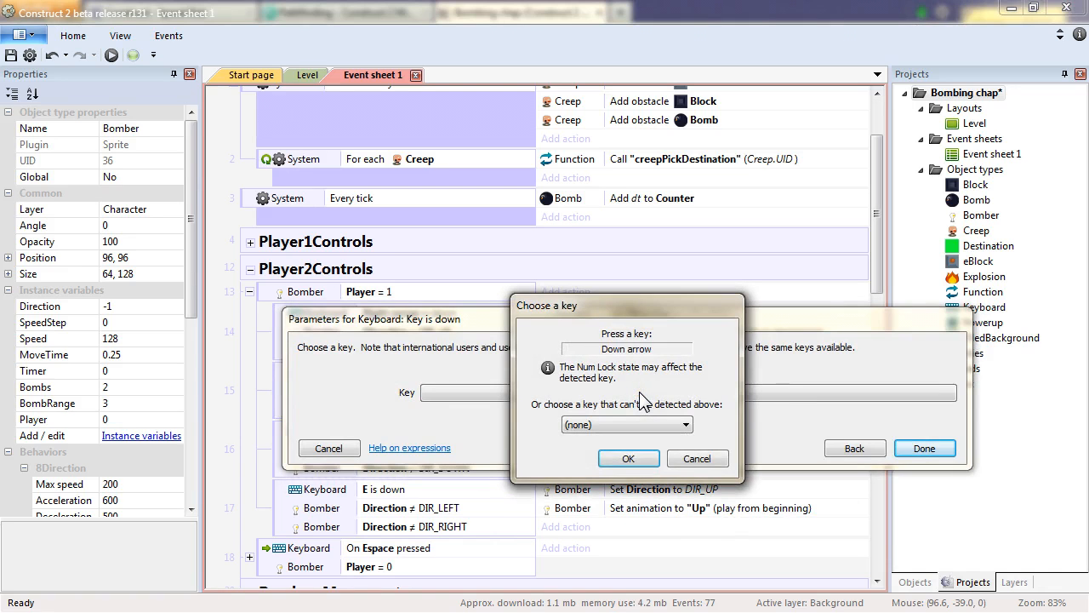
click(627, 458)
click(925, 448)
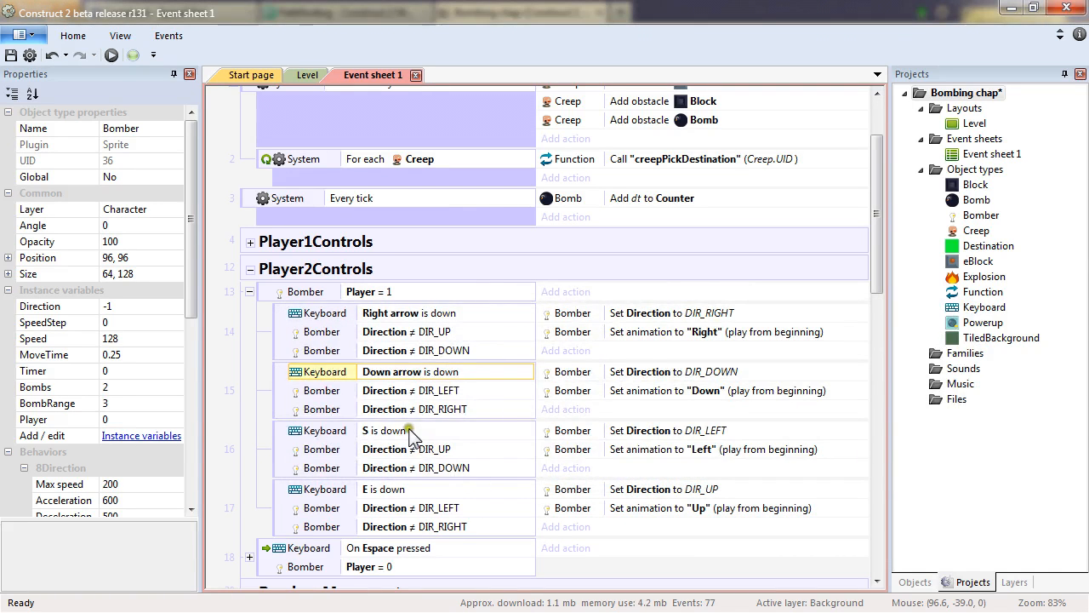
Change the key of the S is down condition in Player2Controls to Left arrow.
double_click(405, 424)
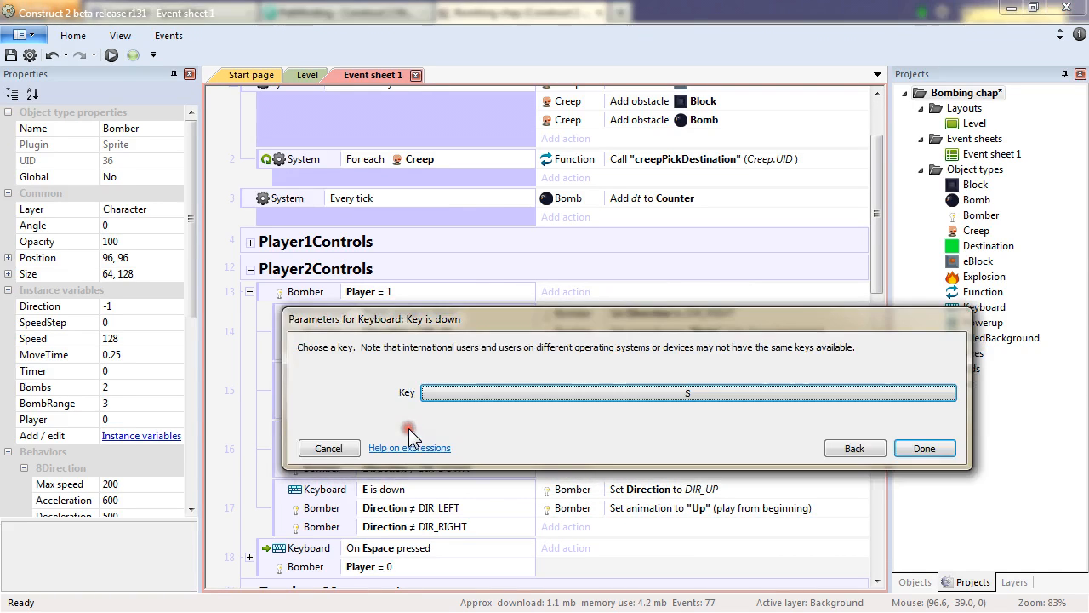
click(521, 393)
key(Left)
key(Return)
click(929, 451)
Change the key of the E is down condition in Player2Controls to Up arrow.
double_click(383, 489)
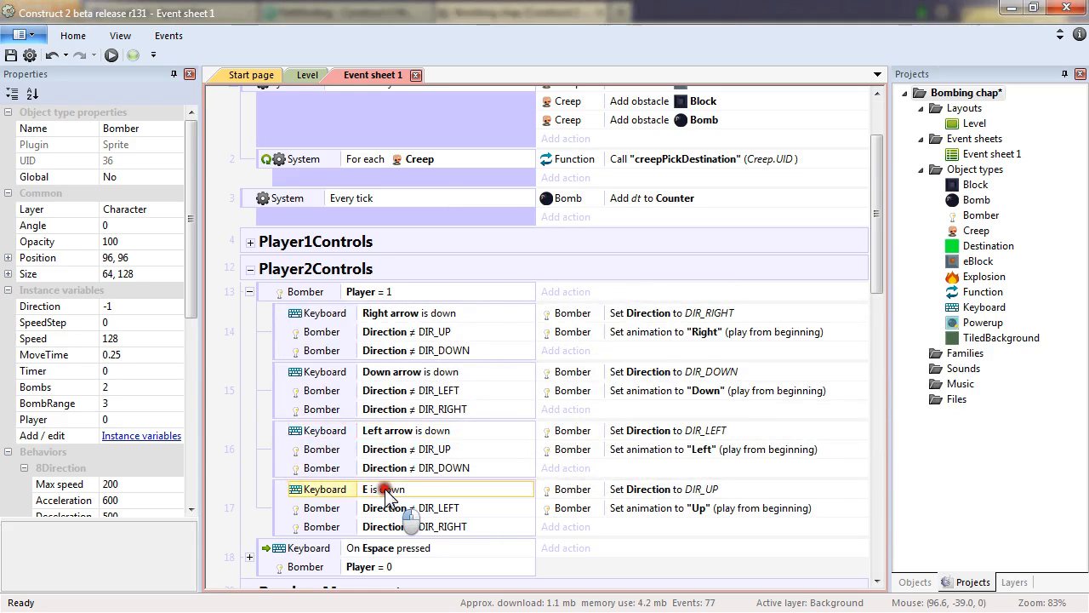
click(685, 394)
key(Up)
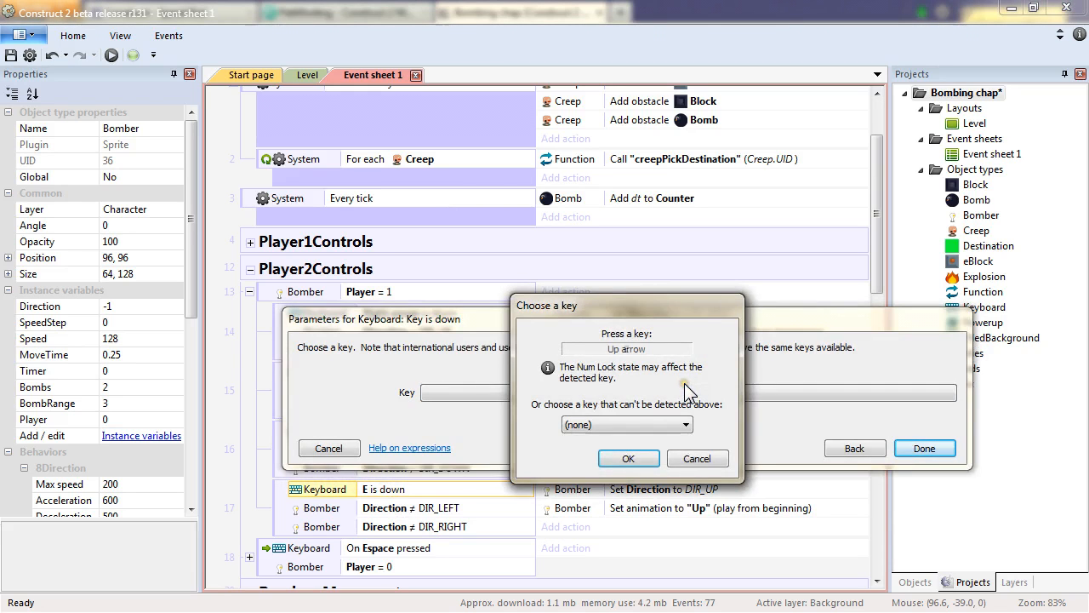
key(Return)
click(927, 450)
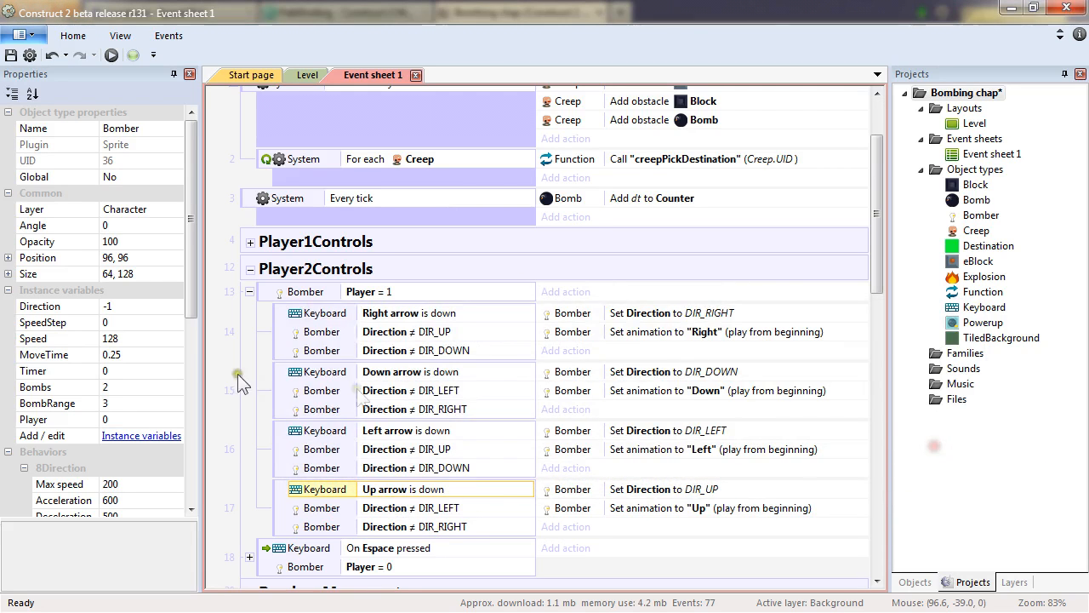
Collapse the Player = 1 movement event in Player2Controls and change the key of the On Espace pressed trigger to Delete.
click(249, 292)
double_click(398, 315)
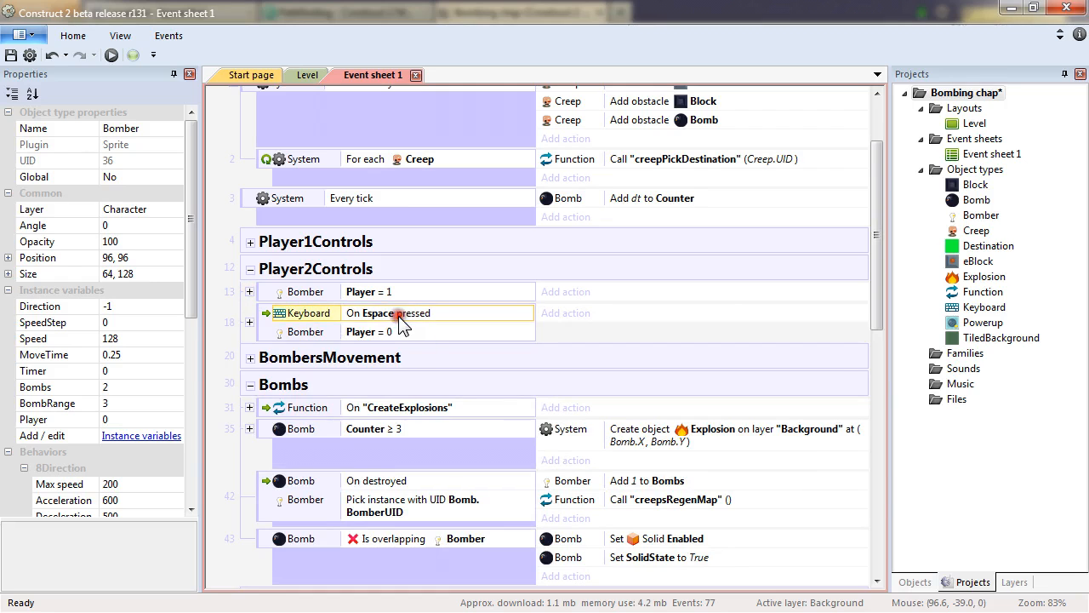
click(651, 394)
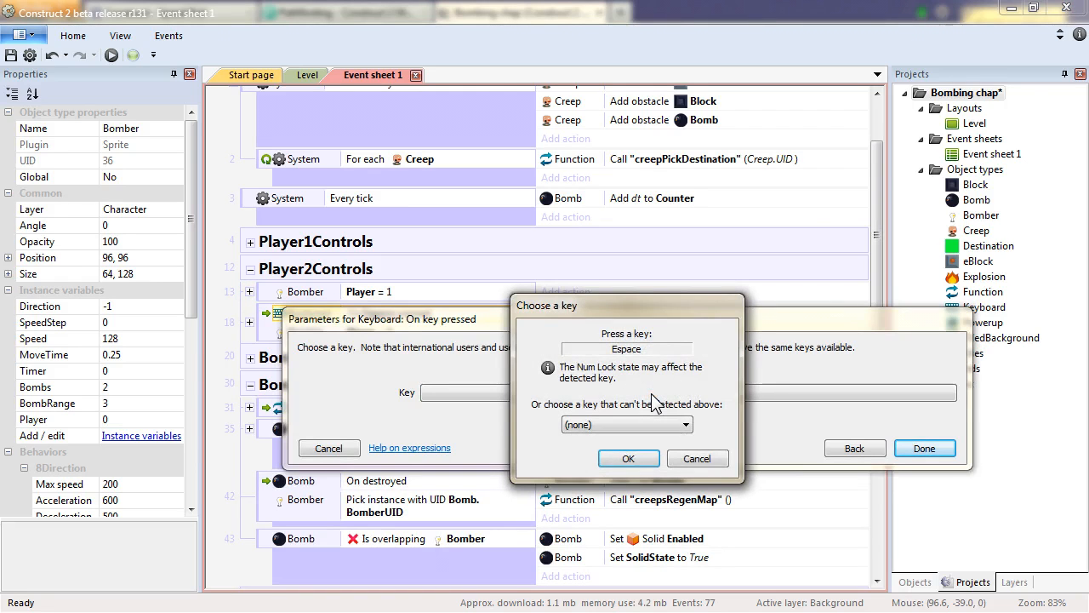
click(628, 458)
click(922, 449)
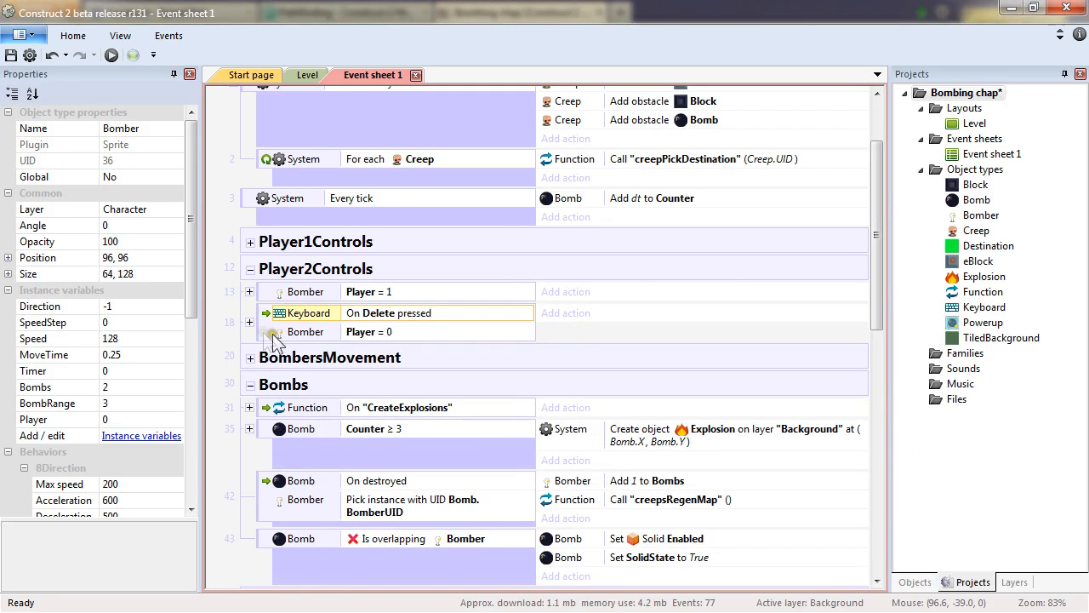
Set the comparison value of the Bomber Player condition in the On Delete pressed event to 1.
double_click(391, 331)
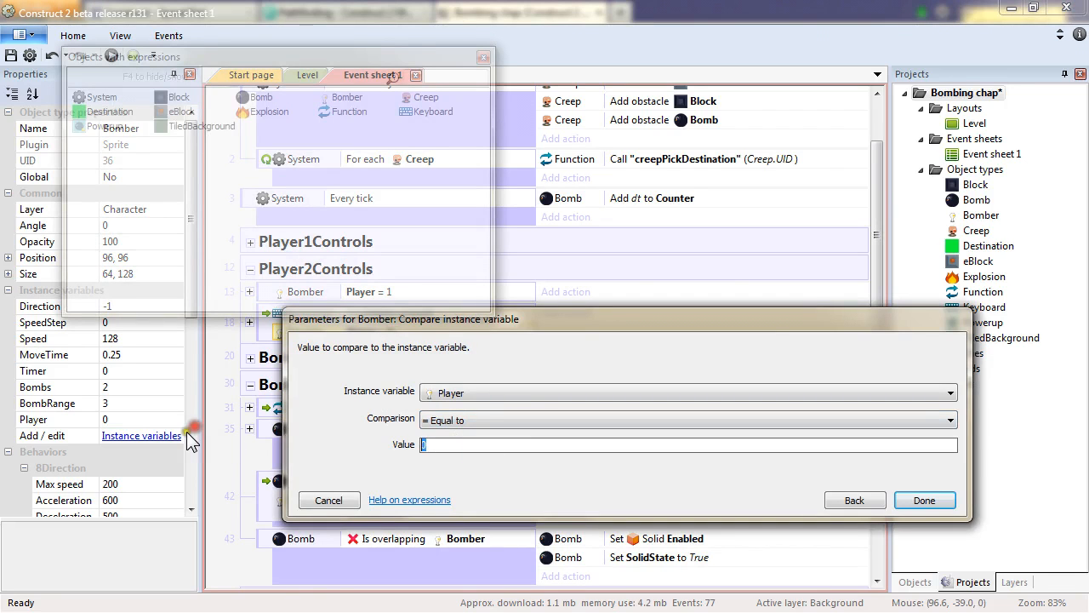
text(1)
key(Return)
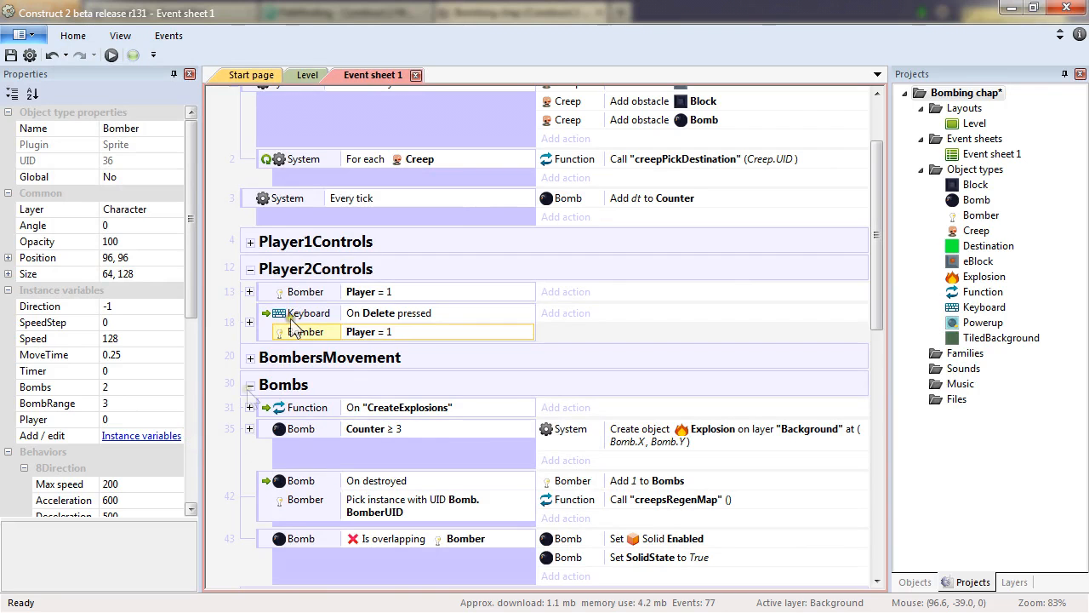
Check the bomb-placing sub-event under On Delete pressed and run a preview of the game.
click(249, 322)
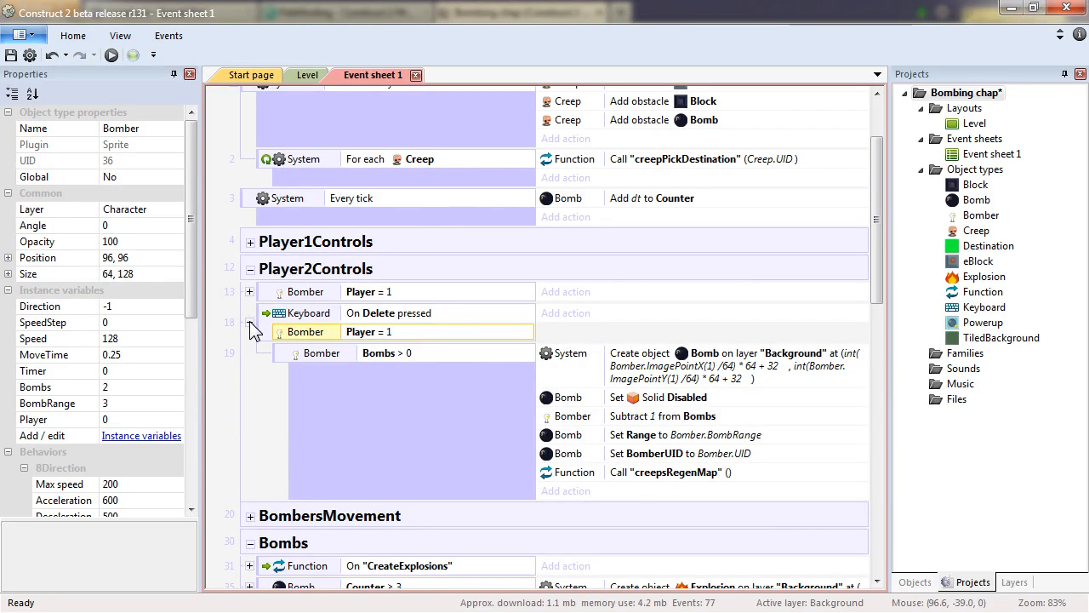
click(250, 322)
key(F5)
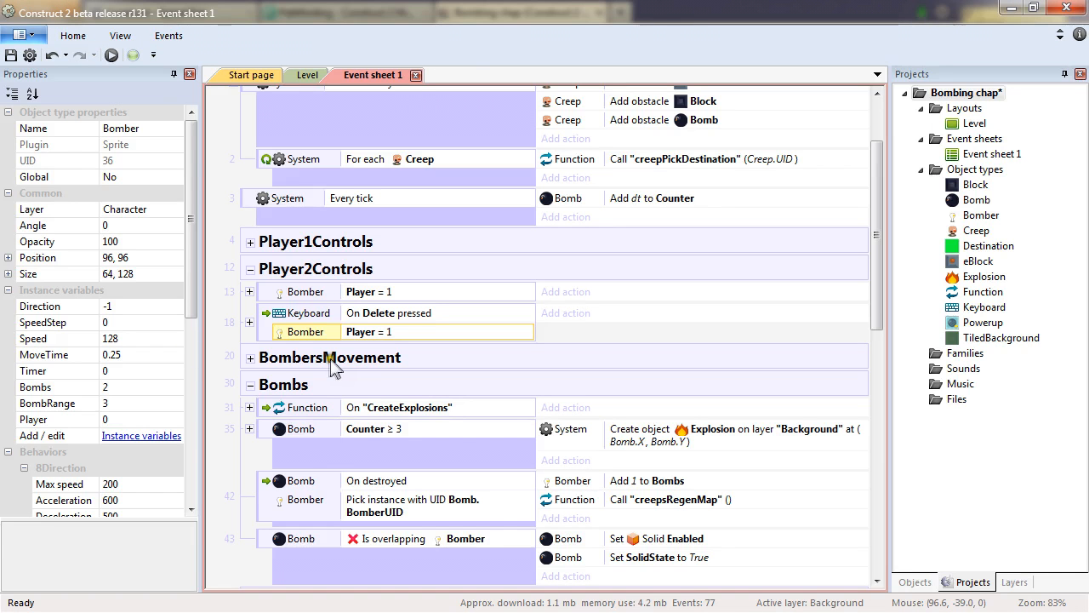
Review the events in the Player1Controls and BombersMovement groups, leaving both groups and Player2Controls collapsed.
click(332, 360)
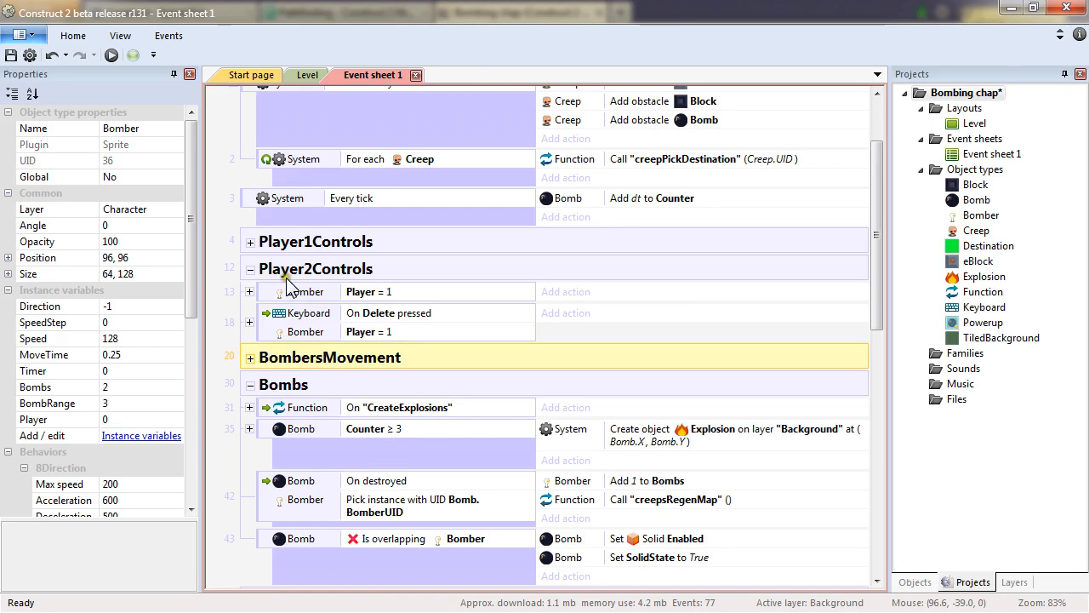
click(250, 270)
click(249, 242)
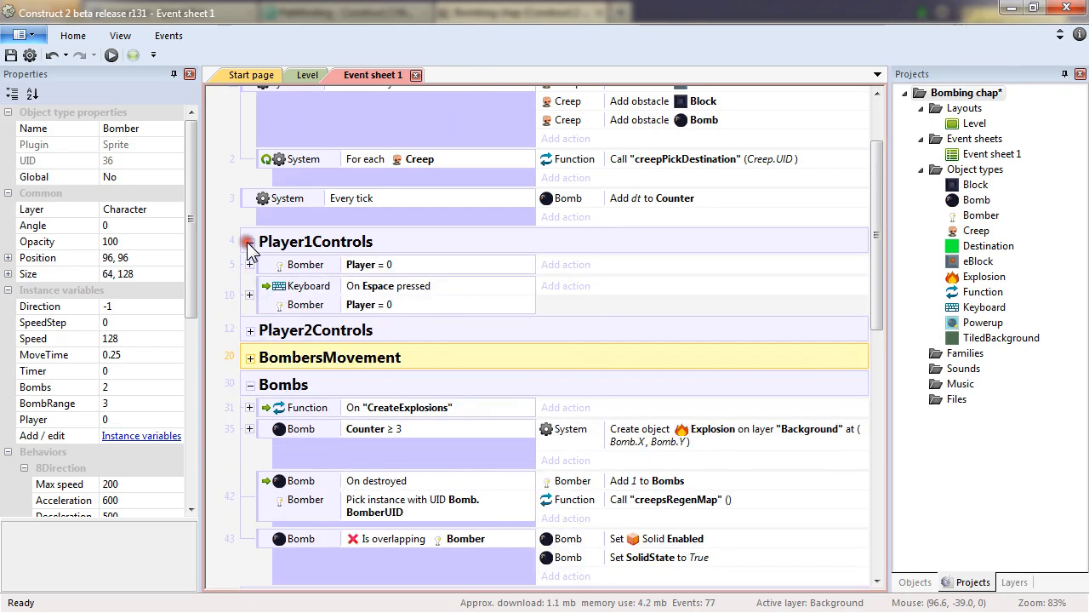
click(249, 358)
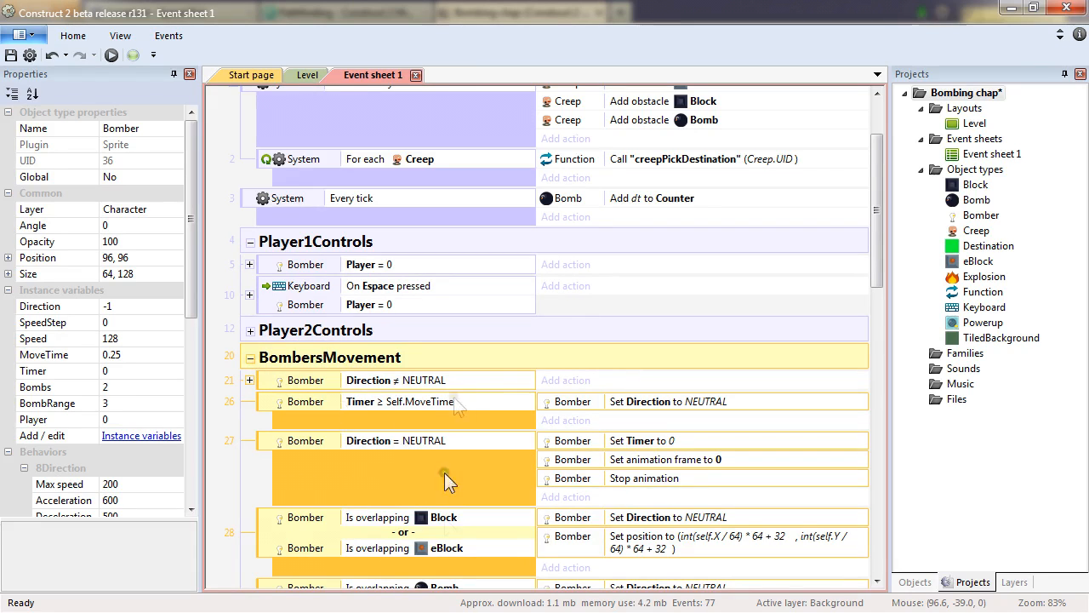
click(249, 294)
click(249, 294)
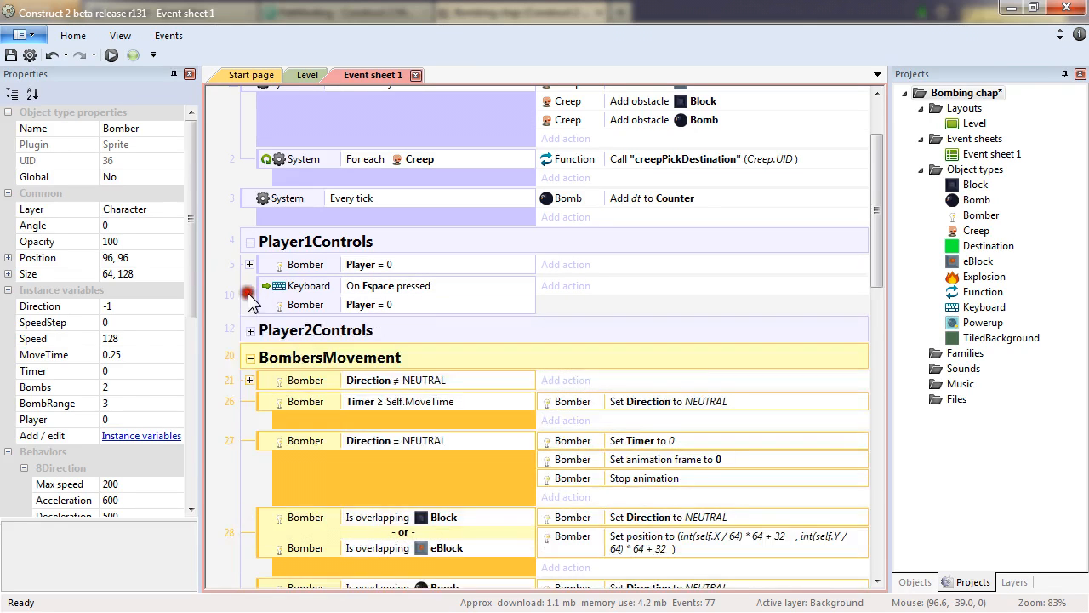
click(249, 264)
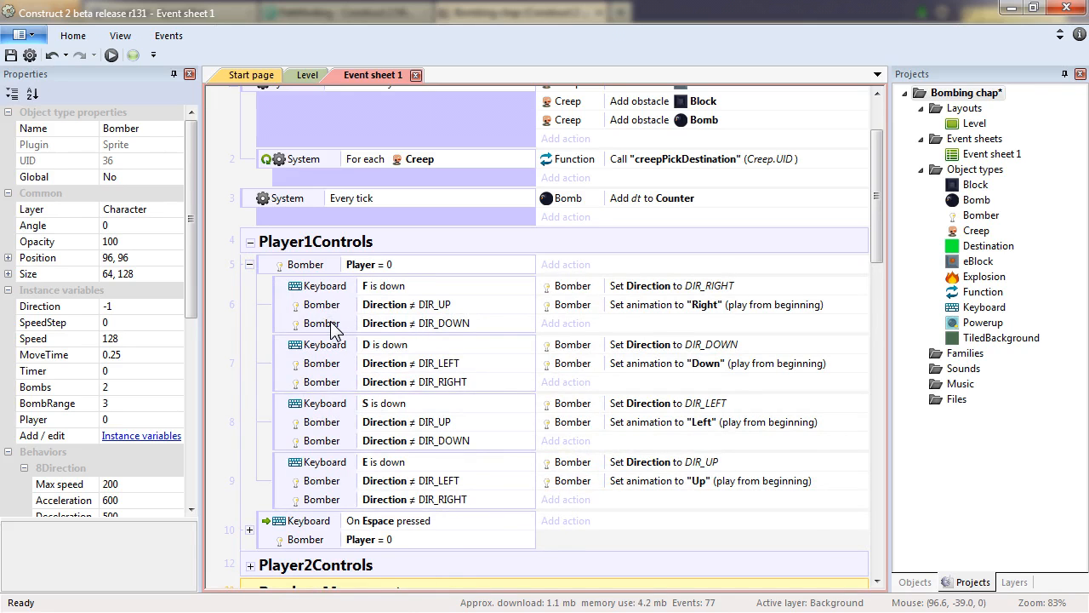
click(251, 243)
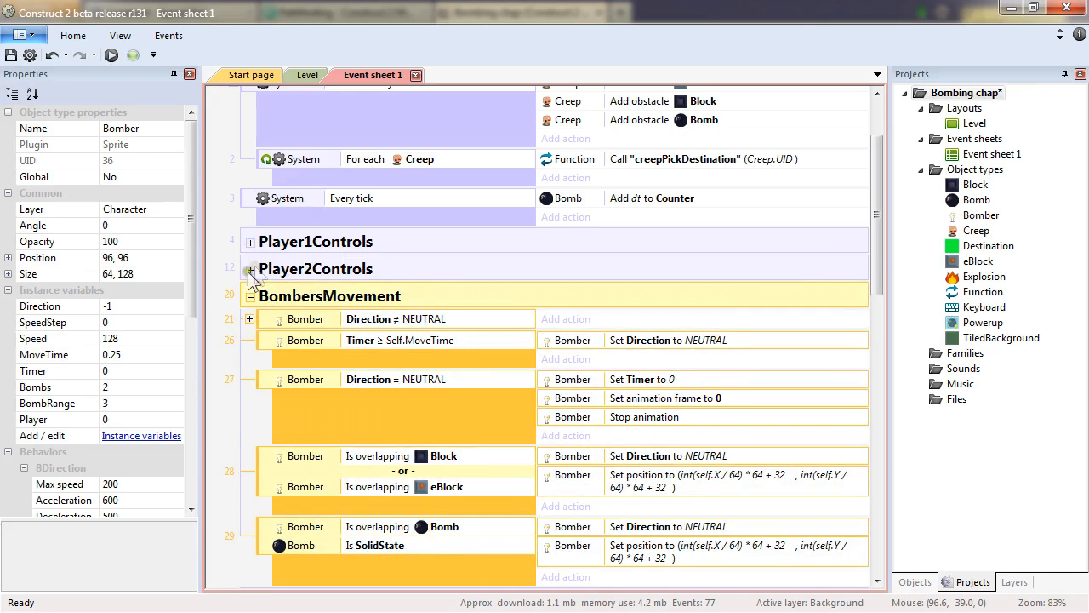
click(249, 296)
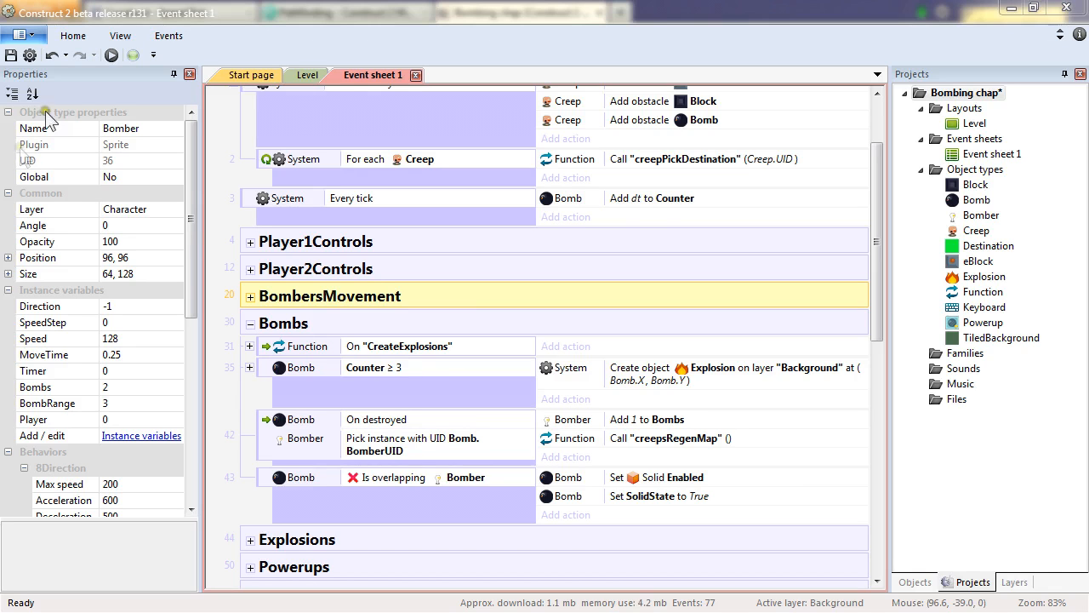
Add the Replace color effect to the lower-right Bomber in the Level layout.
click(308, 75)
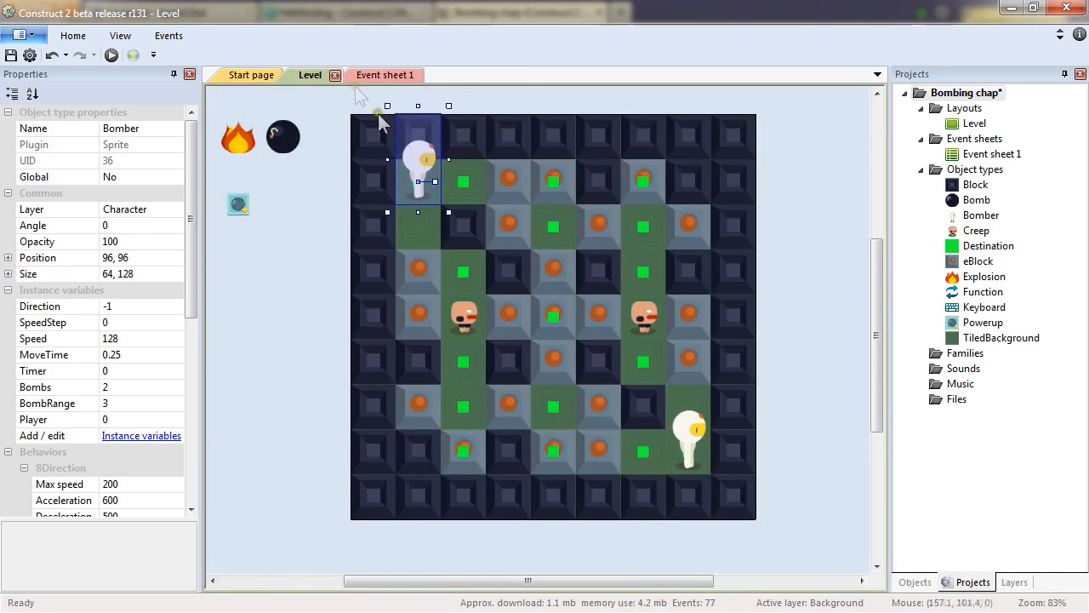
click(693, 439)
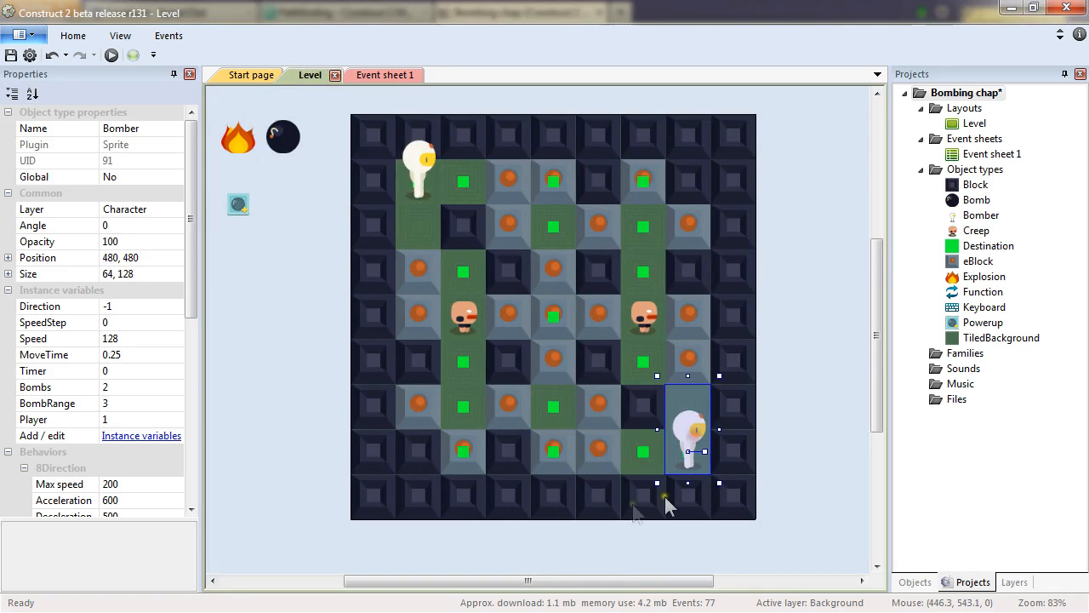
drag(192, 285, 211, 441)
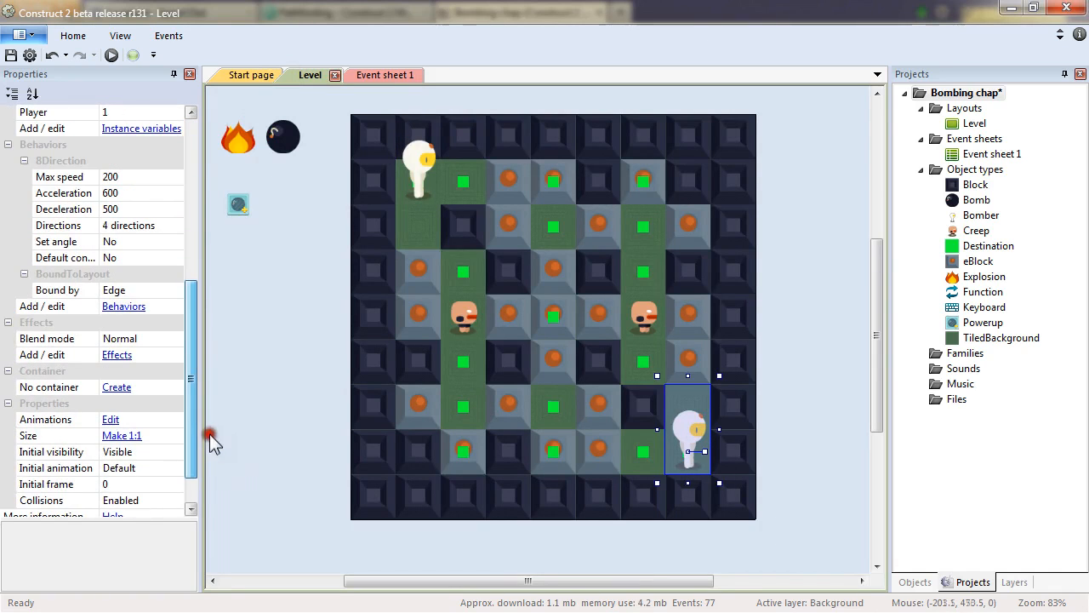
click(118, 355)
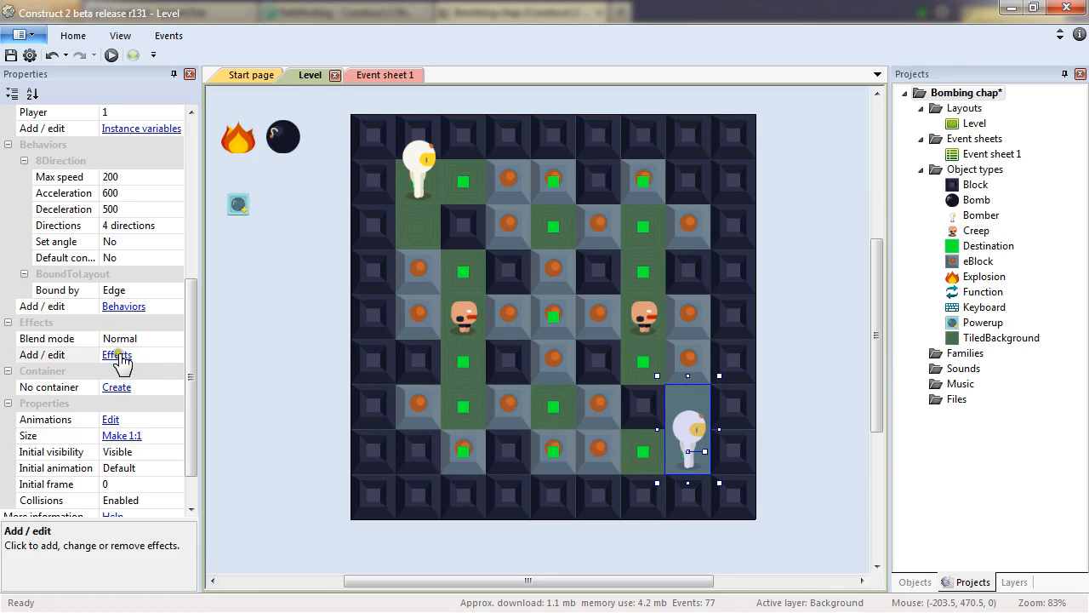
click(605, 262)
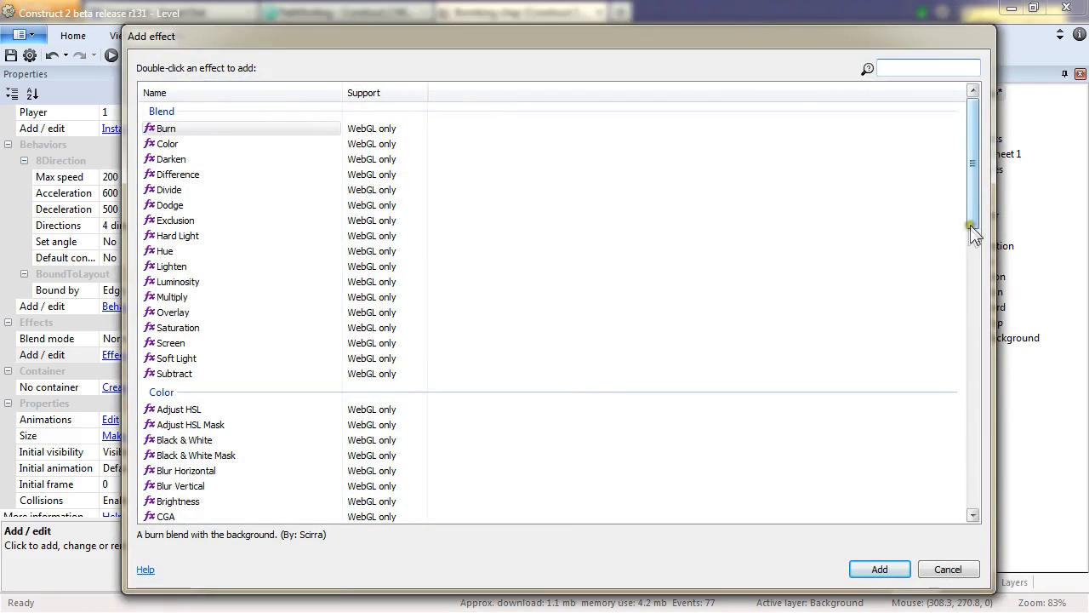
drag(973, 213, 951, 412)
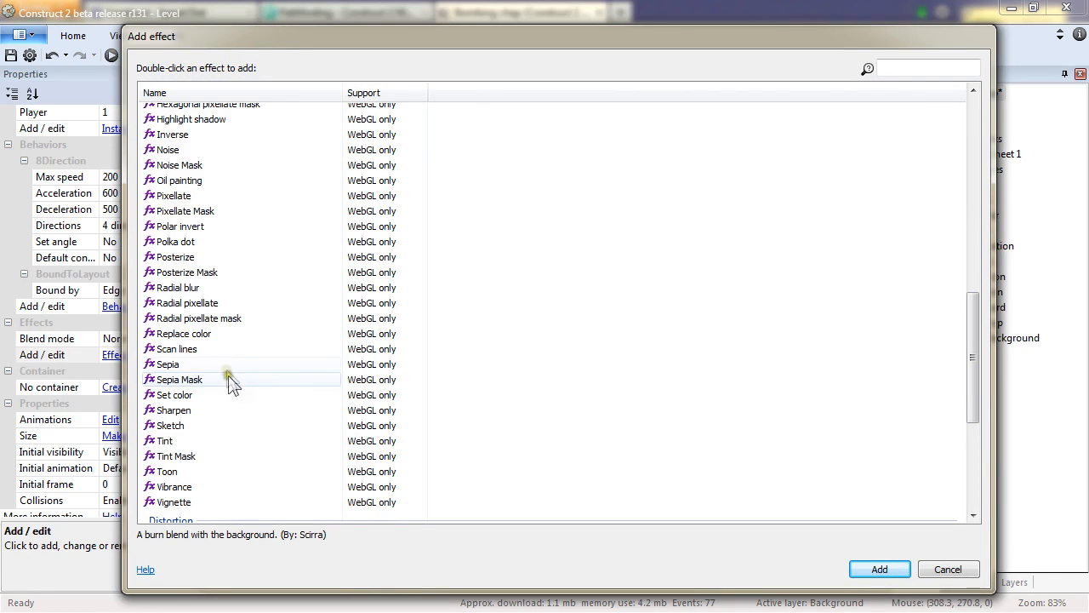
double_click(218, 336)
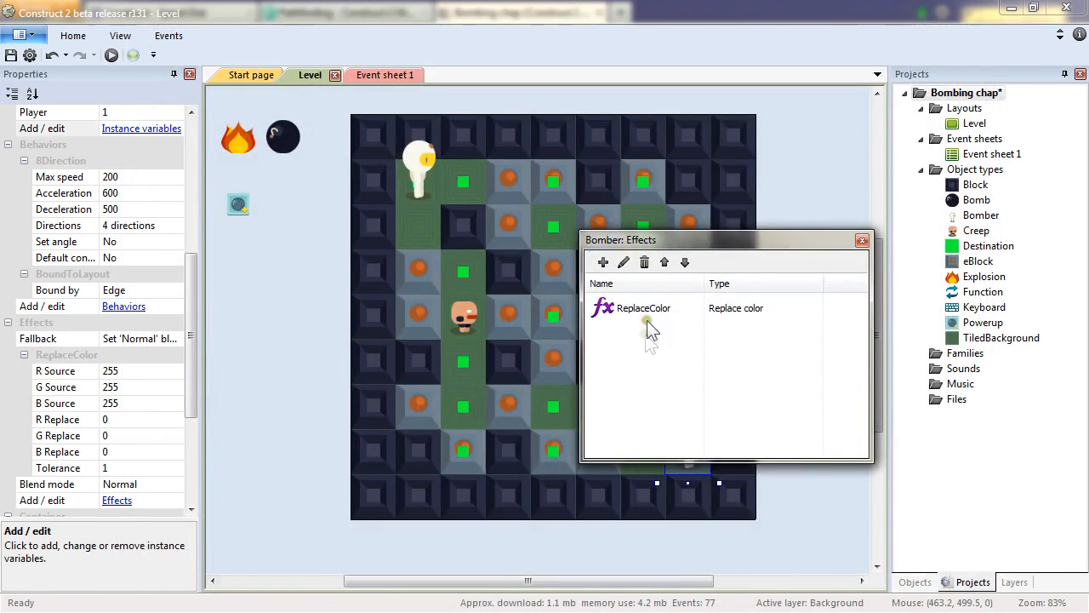
click(863, 240)
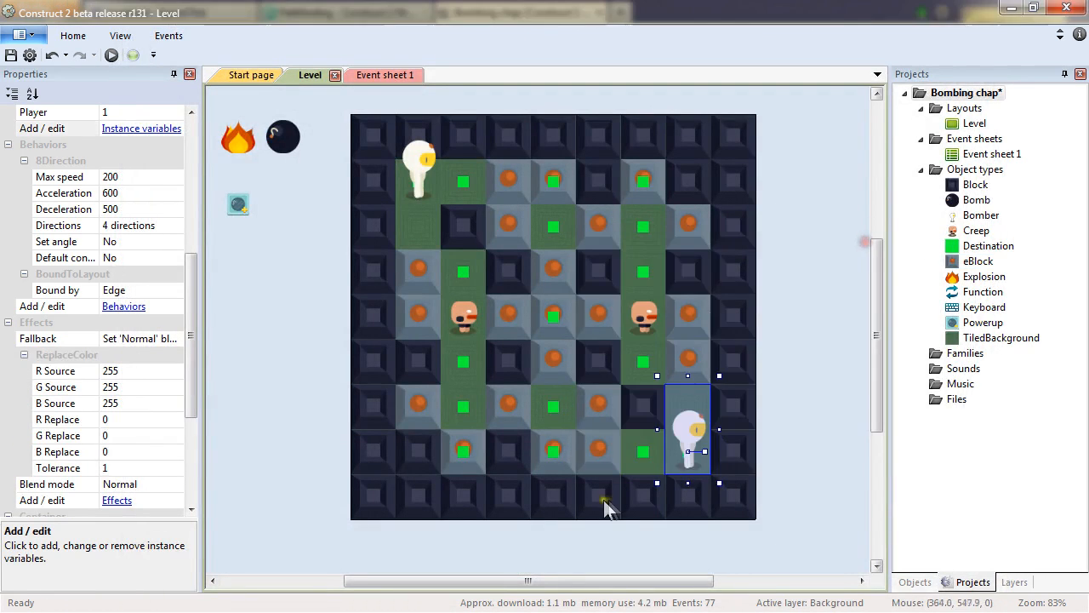
Set the ReplaceColor tolerance of the lower-right Bomber to 25 and compare it with the upper-left Bomber.
click(420, 169)
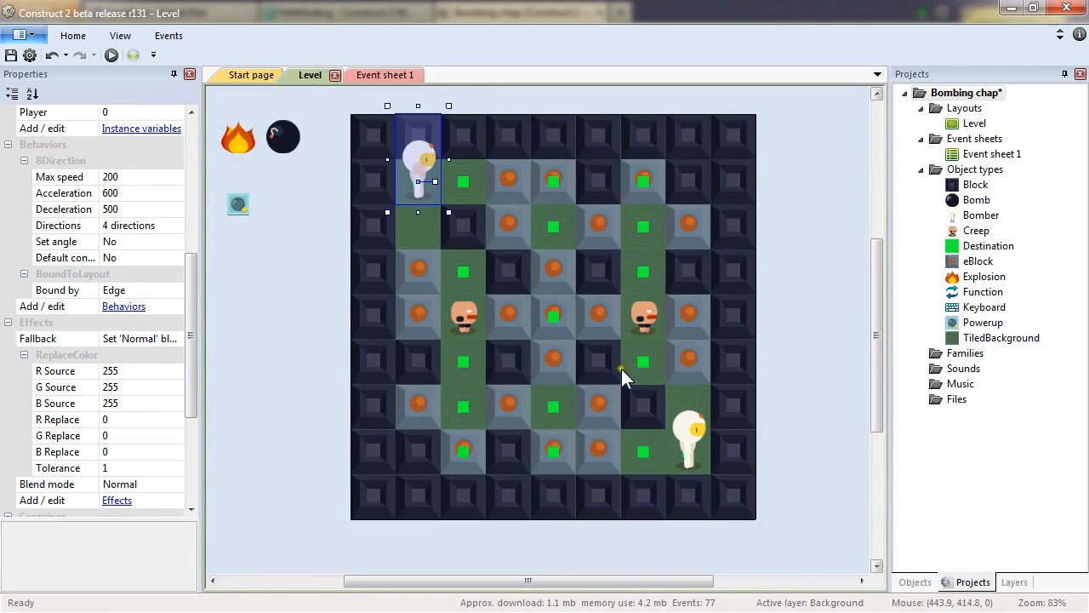
click(700, 444)
click(417, 170)
click(696, 449)
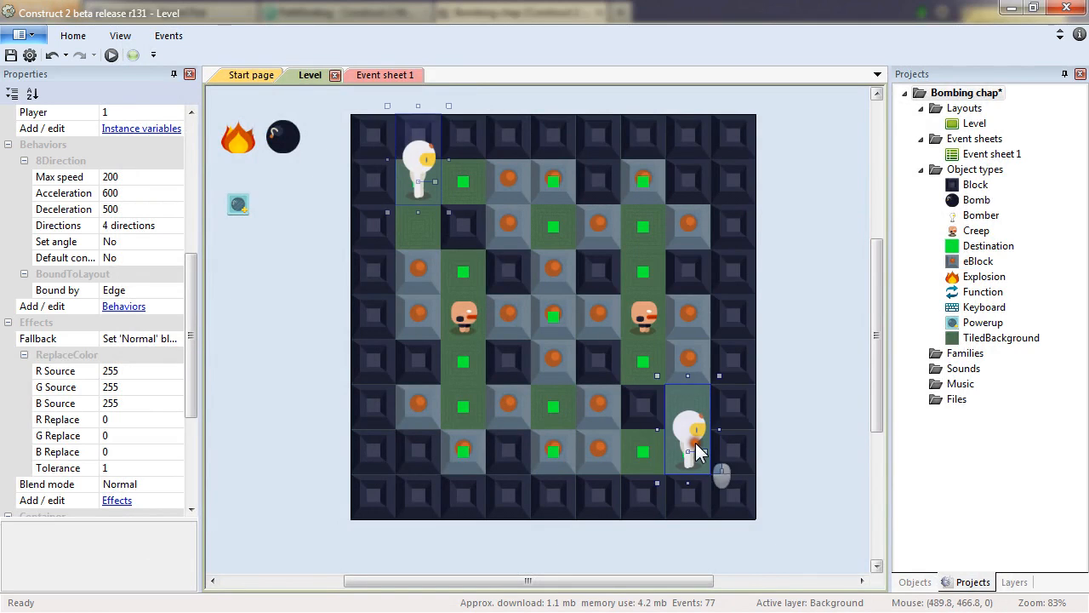
click(129, 468)
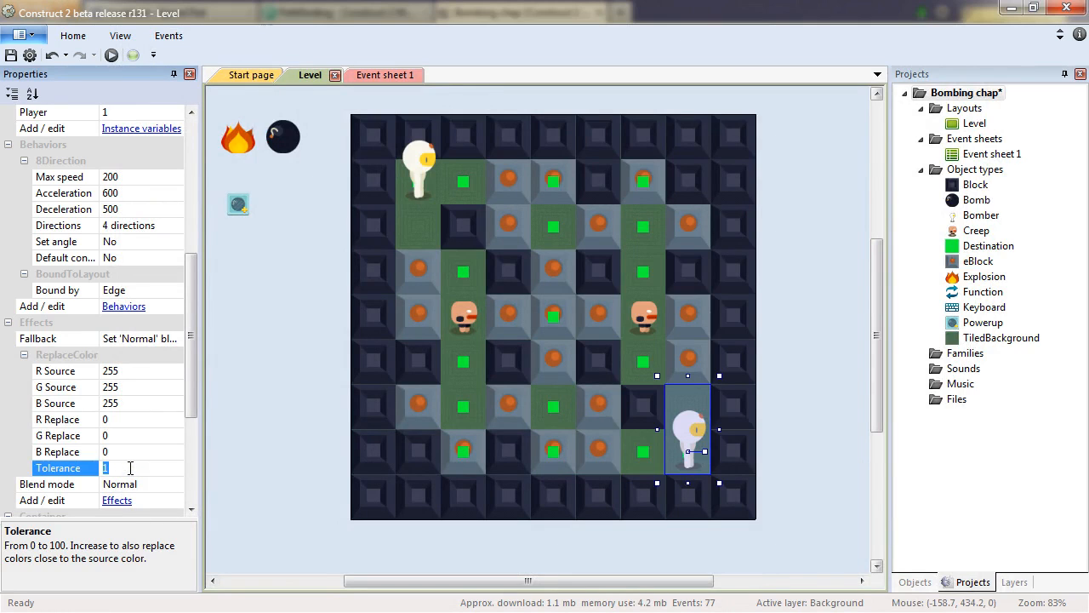
key(Return)
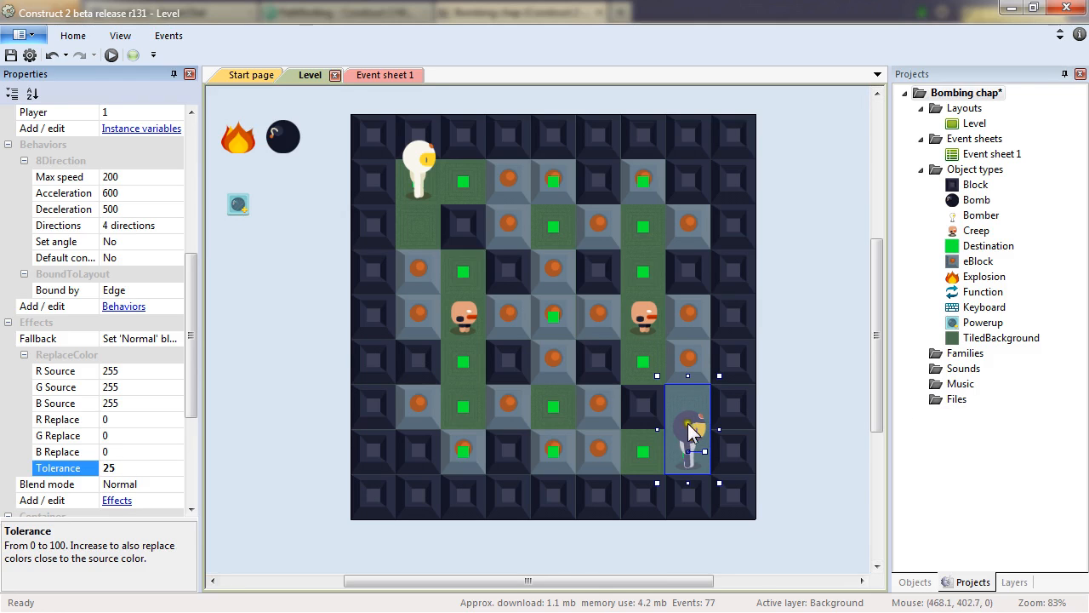
click(410, 158)
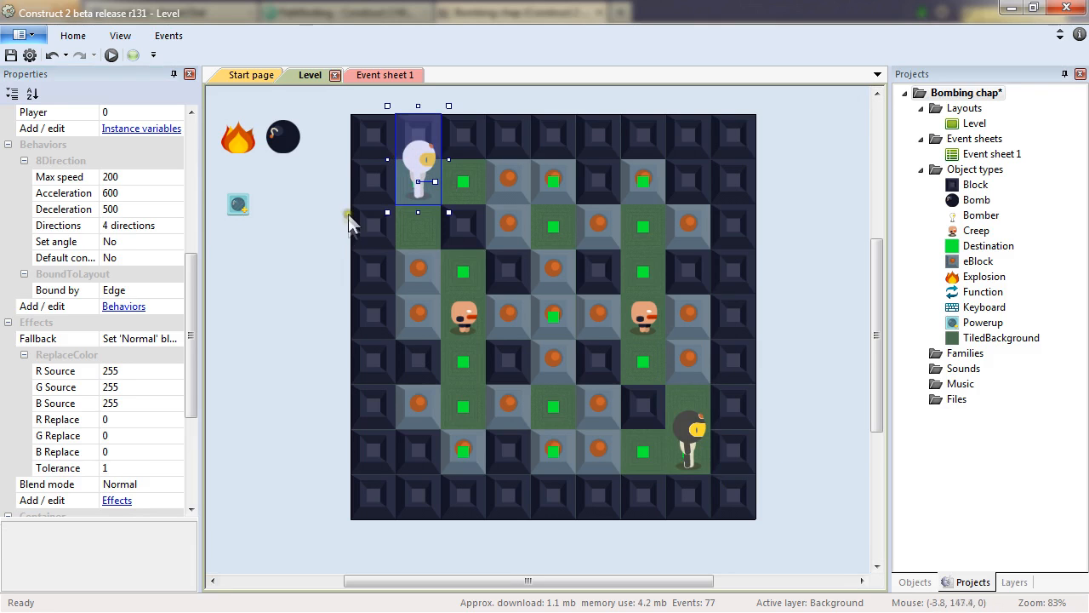
click(308, 245)
click(696, 445)
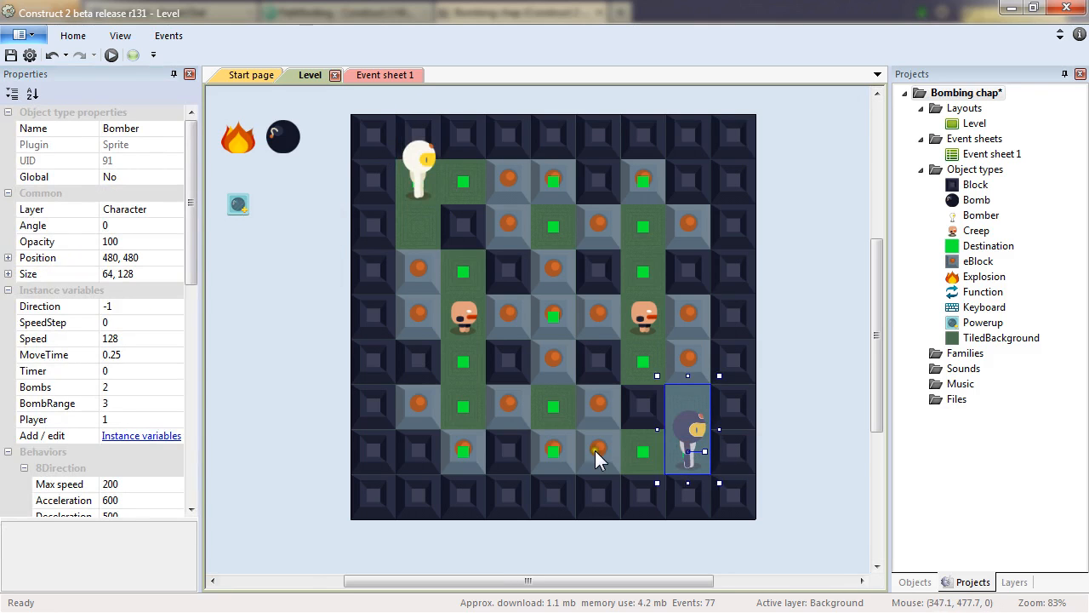
Preview the game, test the second bomber's movement and bomb placing, and return to the Level layout in Construct 2.
key(F5)
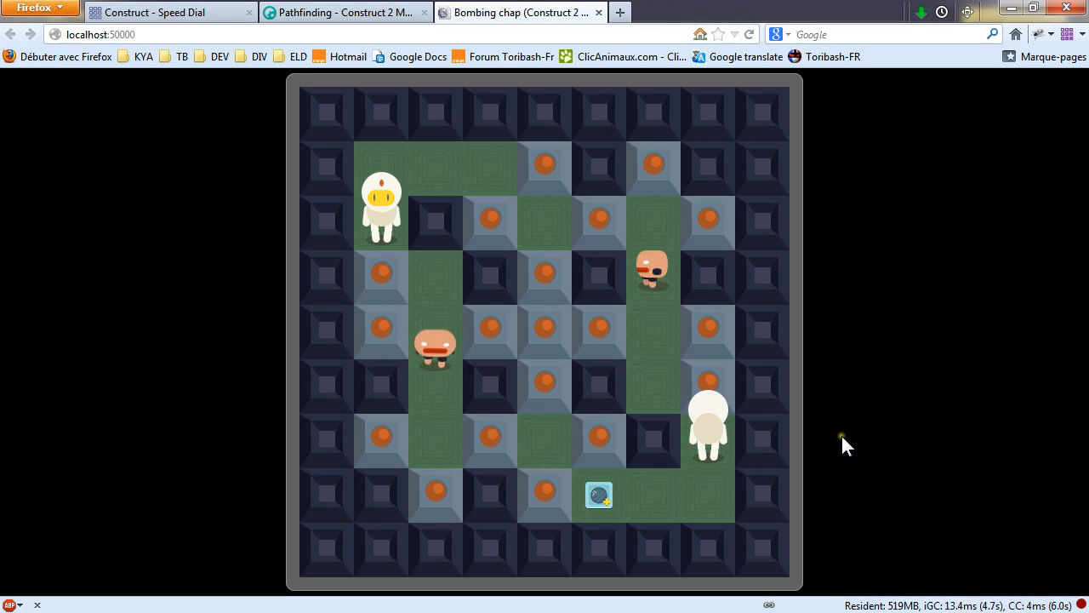
key(Up)
key(Down)
key(Left)
key(Right)
key(Up)
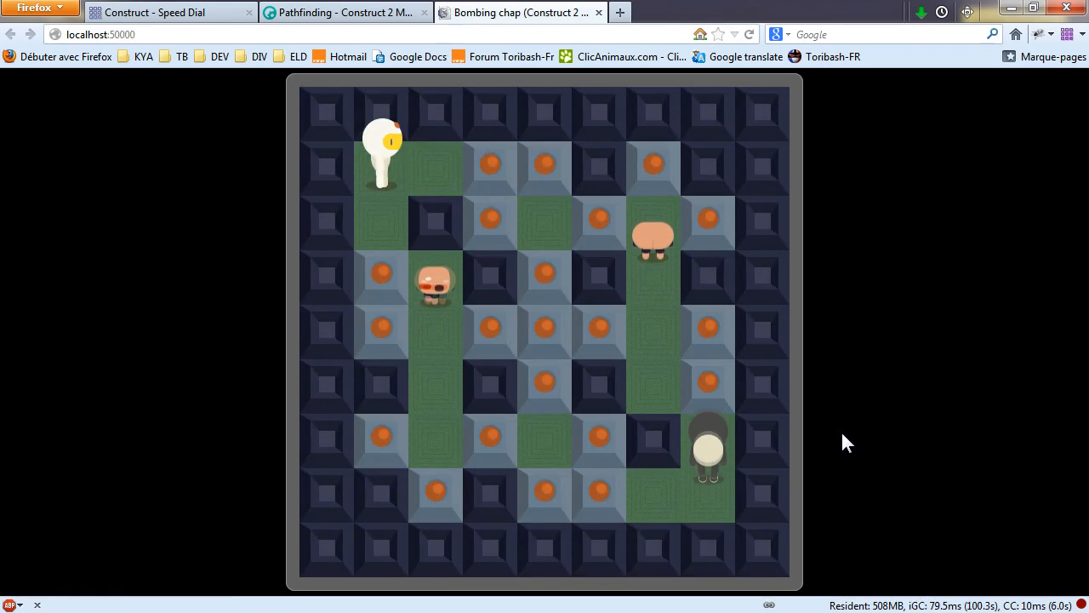
key(space)
key(Down)
key(Left)
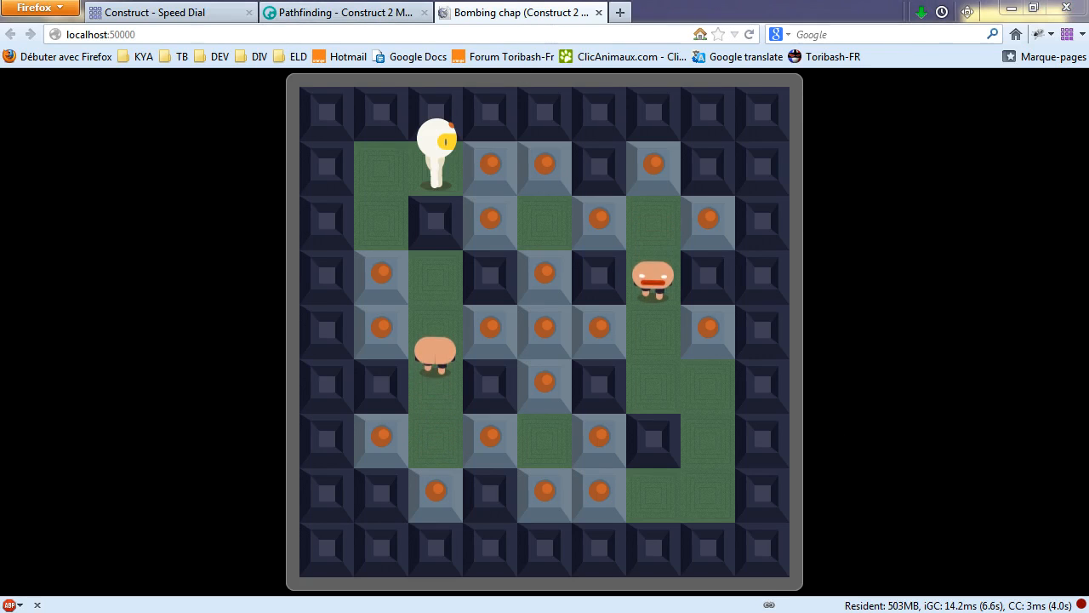
key(alt+Tab)
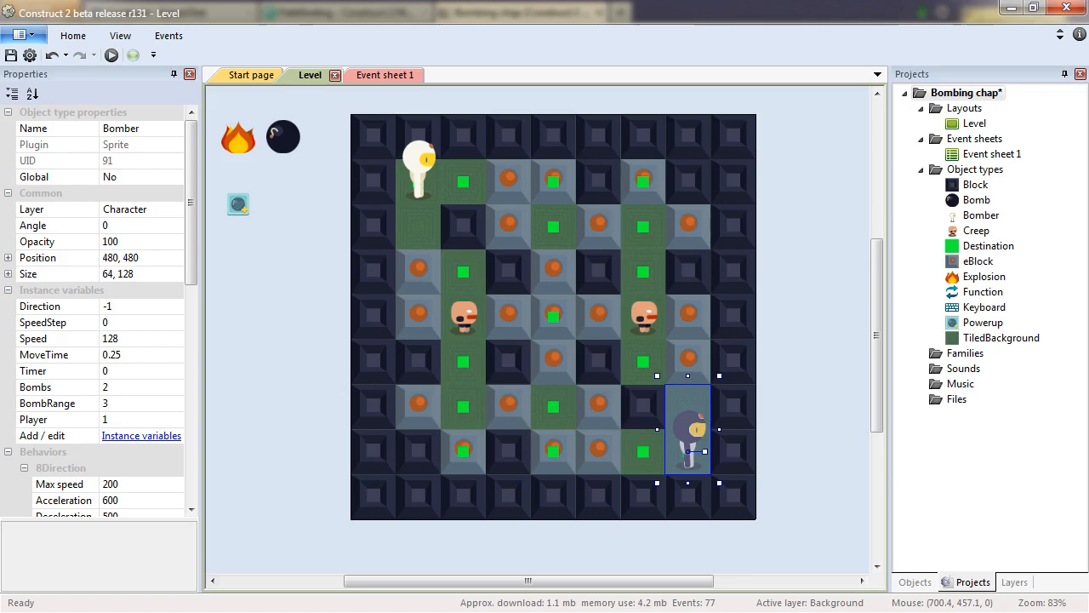
Review the properties and ReplaceColor effect parameters of the lower-right Bomber, leaving it deselected.
click(801, 405)
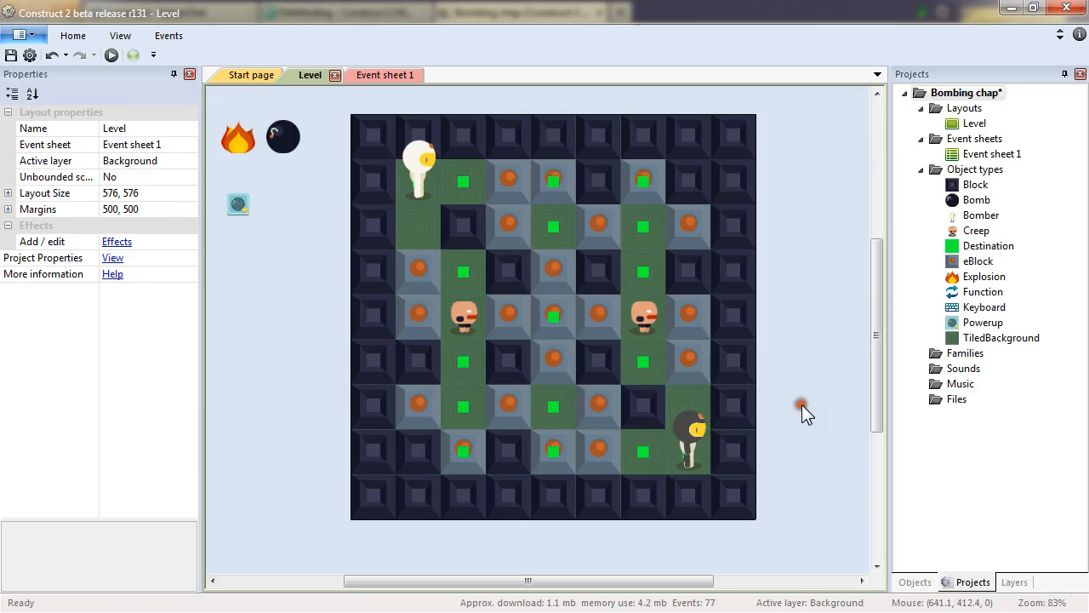
click(691, 445)
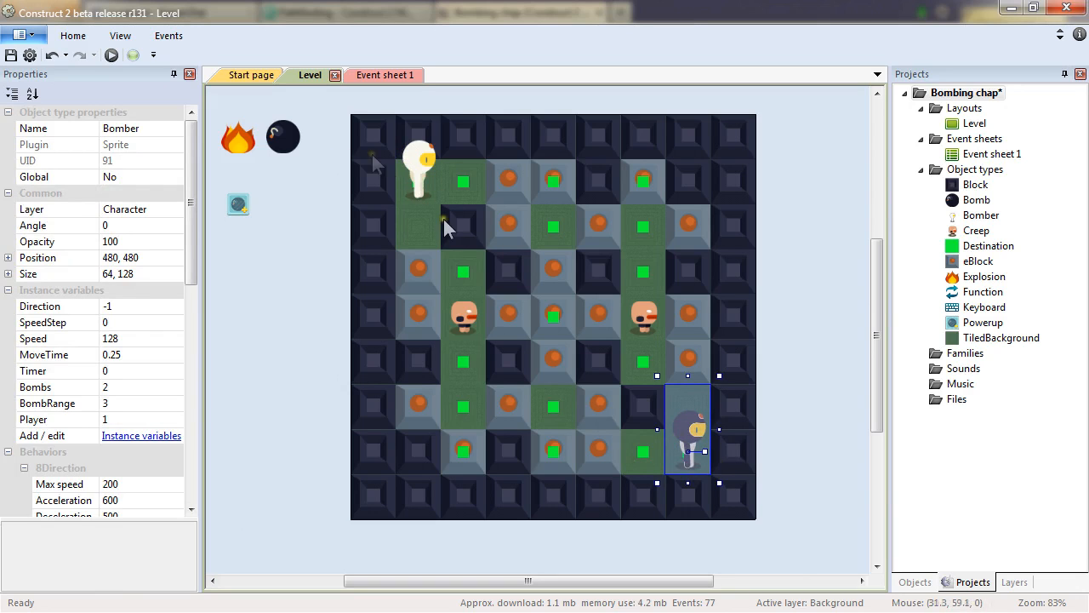
click(816, 442)
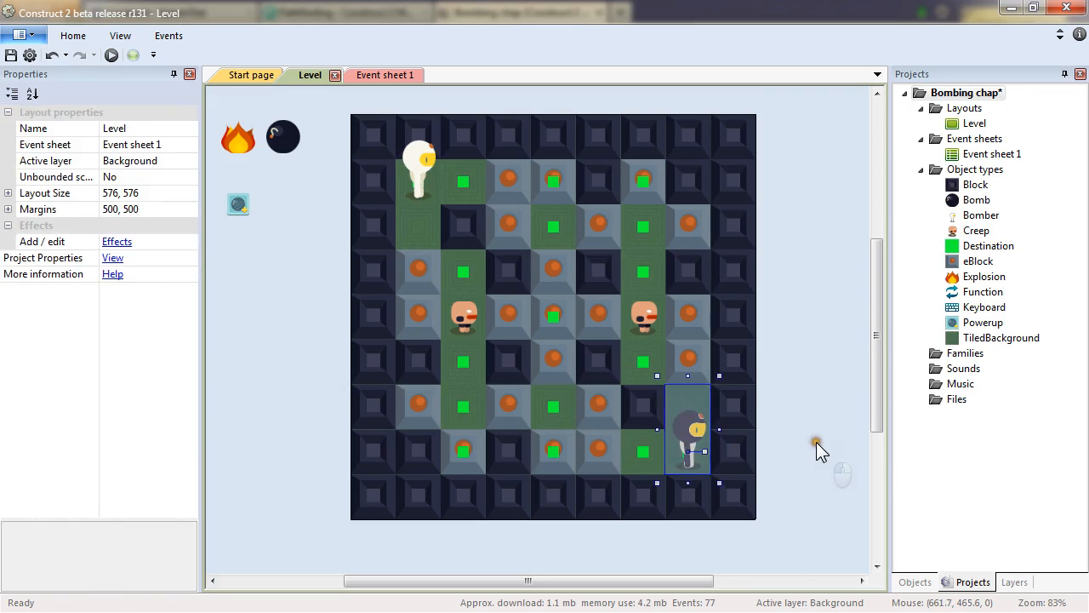
click(699, 454)
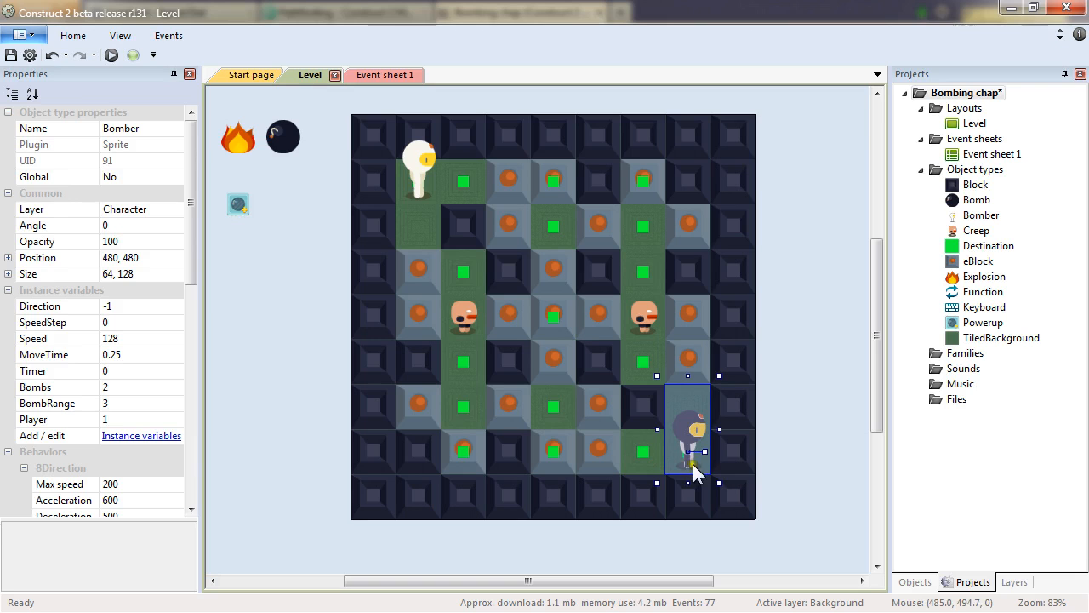
click(804, 466)
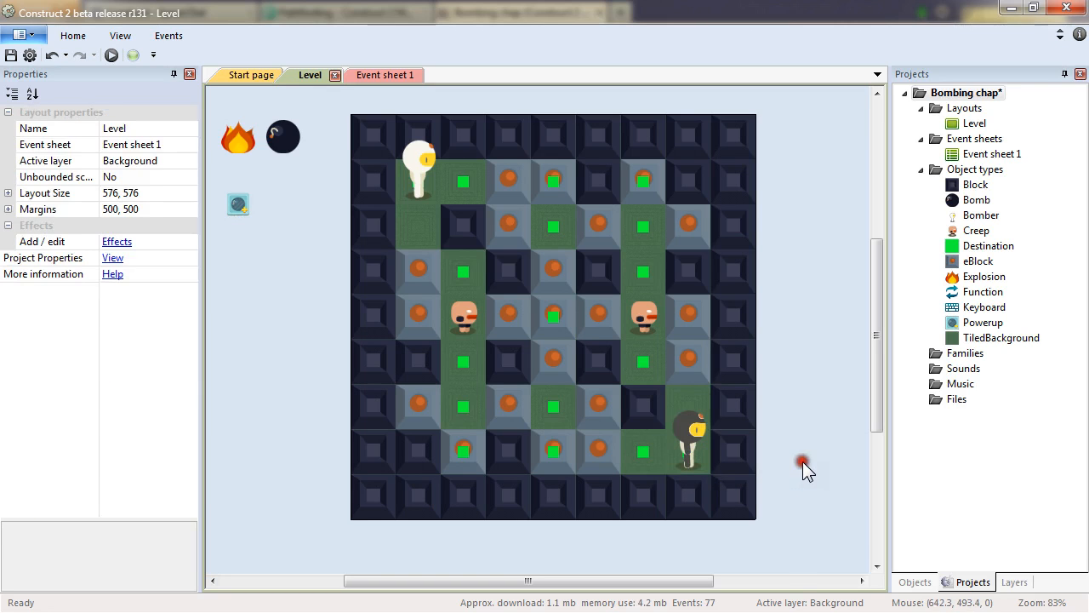
click(696, 440)
drag(192, 260, 194, 366)
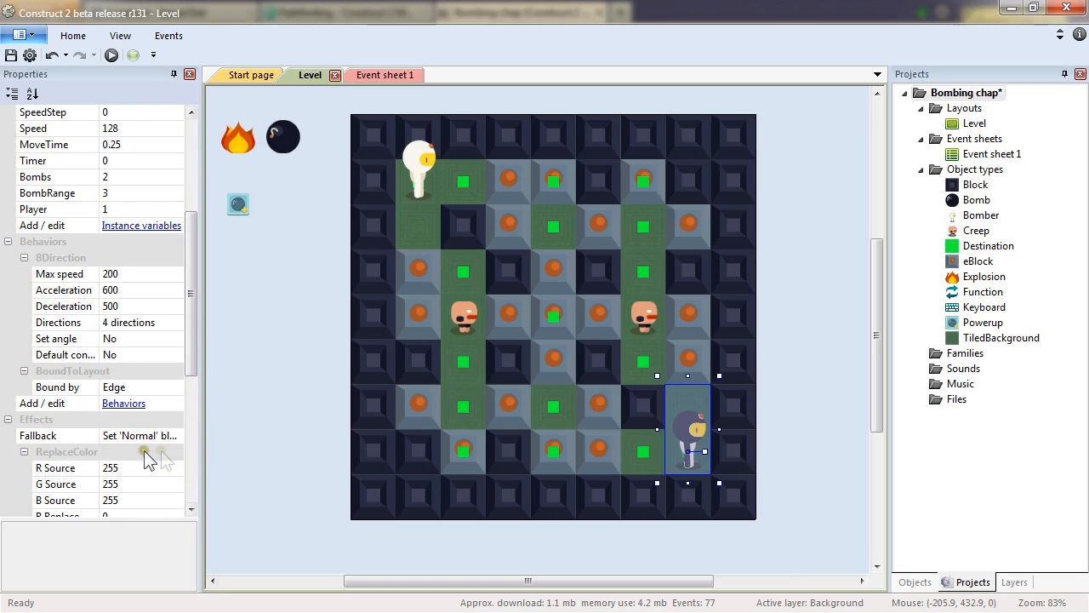
drag(194, 351, 196, 403)
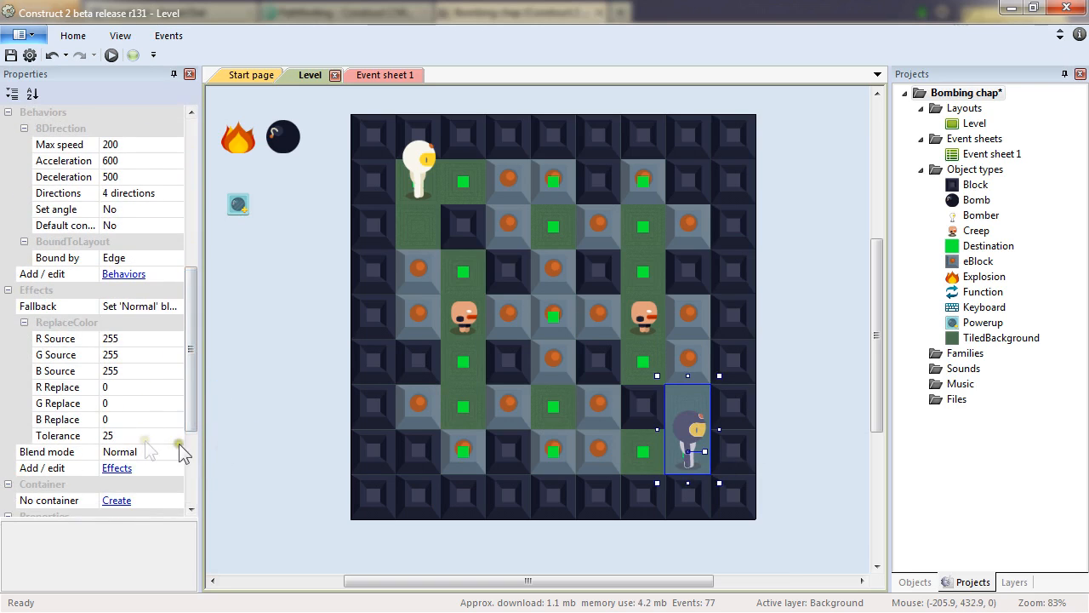
click(797, 411)
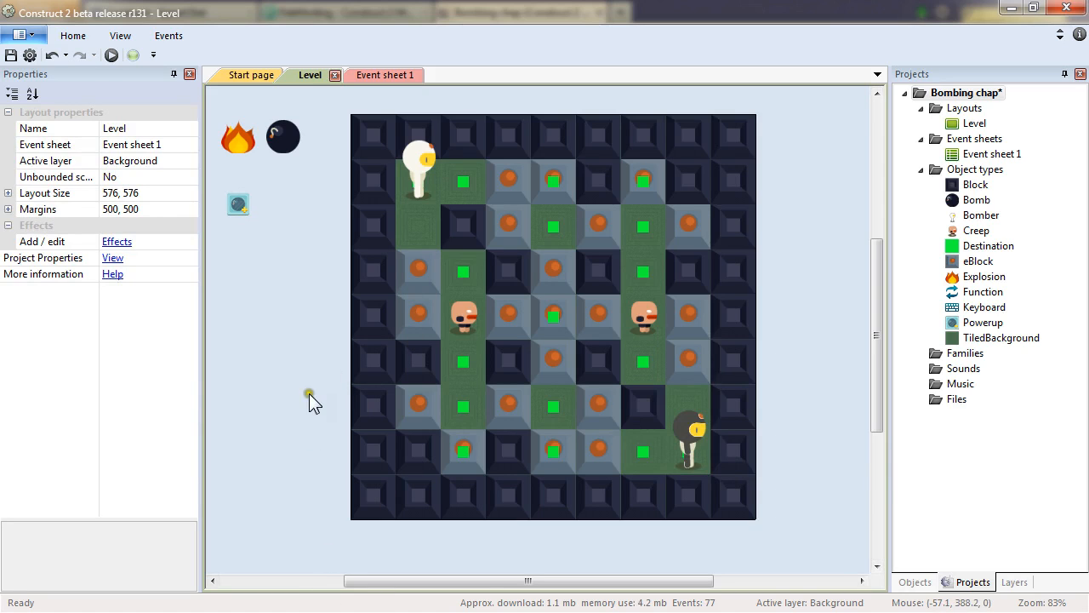
Add a new layout with its own event sheet and name the layout Menu.
right_click(966, 109)
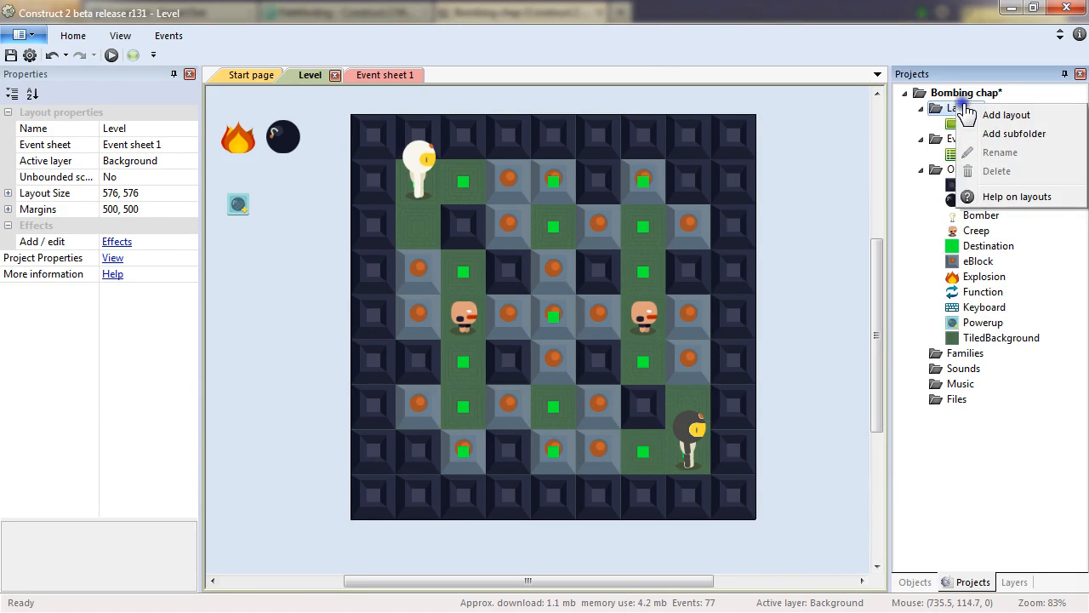
click(1004, 115)
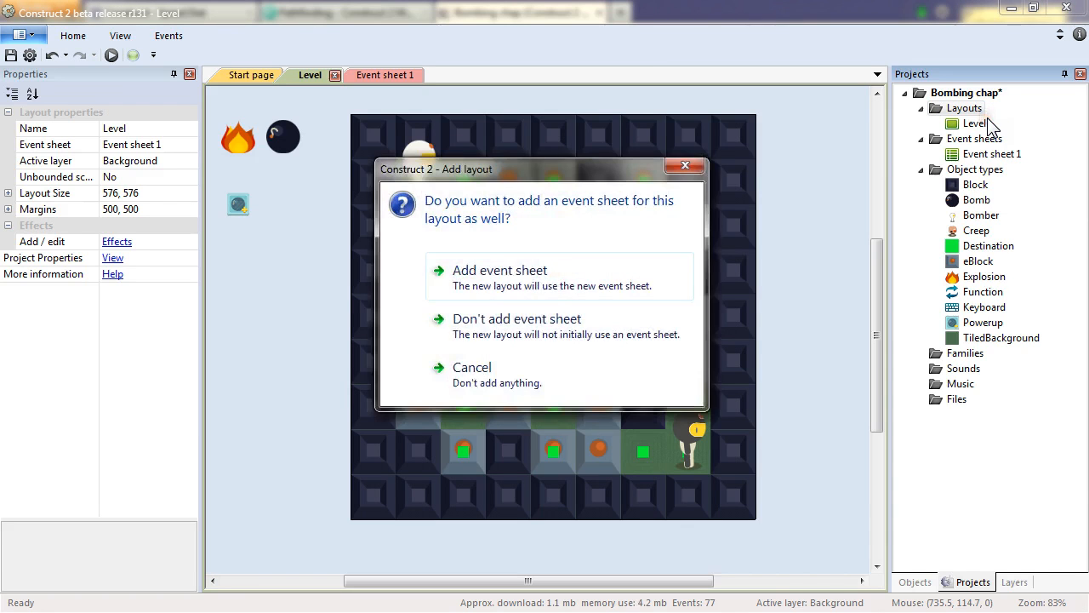
click(521, 263)
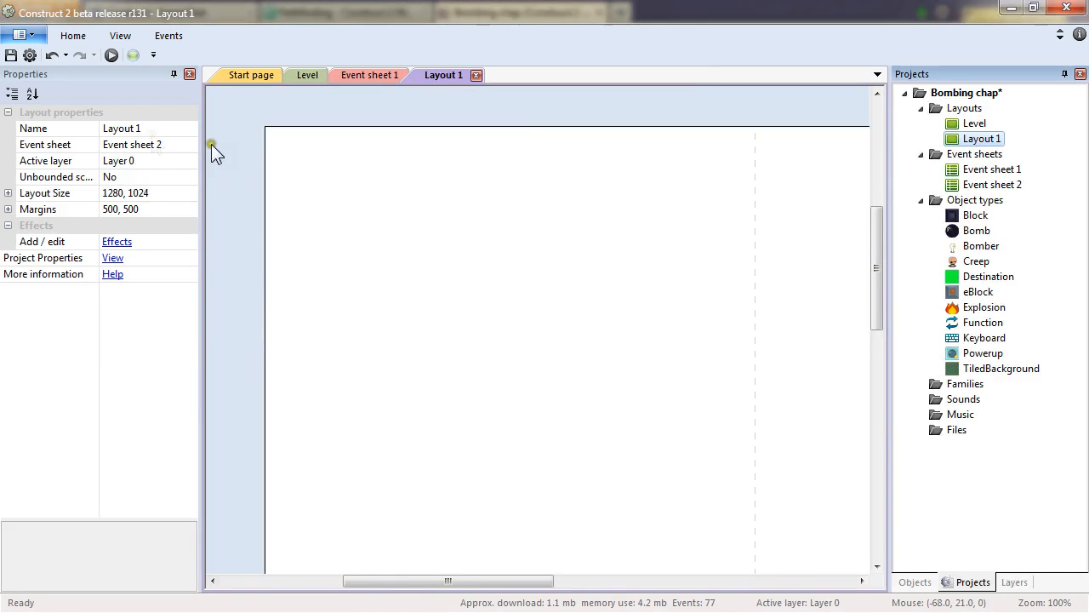
click(149, 129)
text(Me)
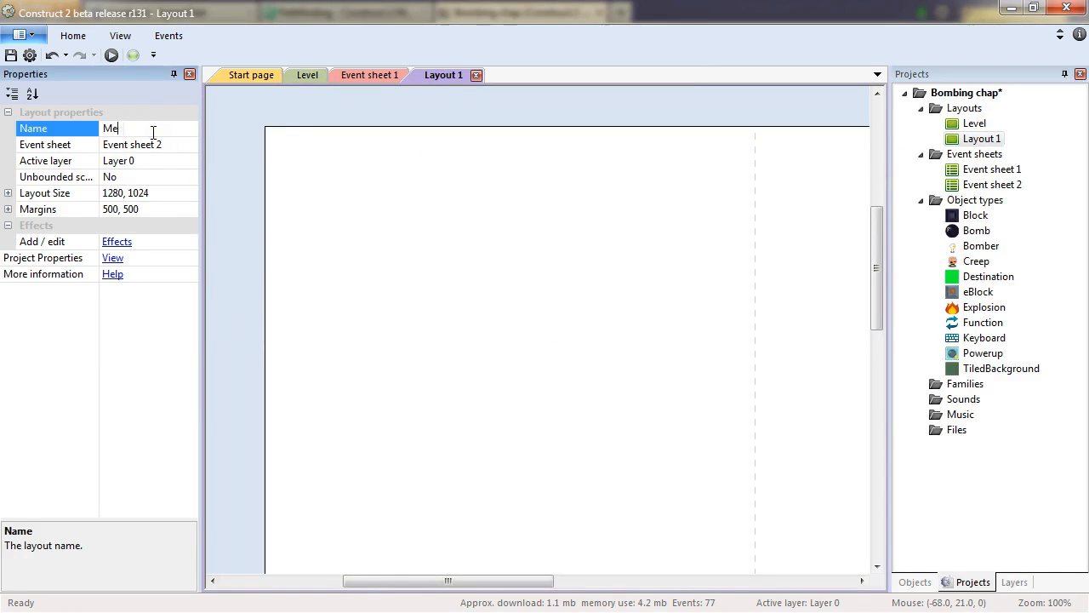
text(nu)
key(Return)
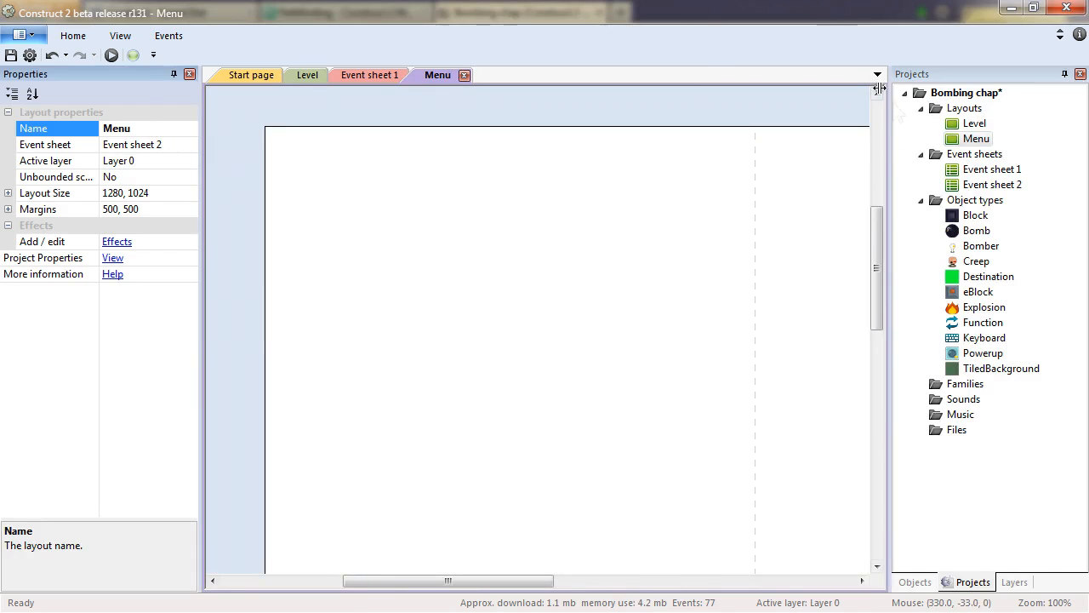
Move the Menu layout above Level in the project and set its layout size to 576, 576.
click(957, 141)
mouse_move(957, 141)
mouse_down()
mouse_move(979, 121)
mouse_move(975, 143)
mouse_up()
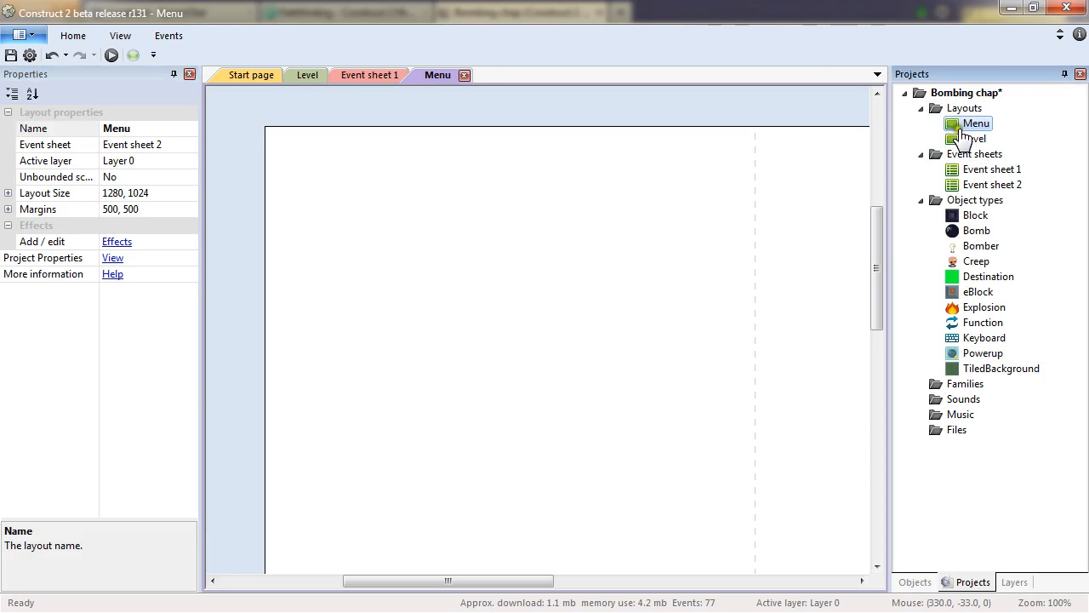
click(178, 192)
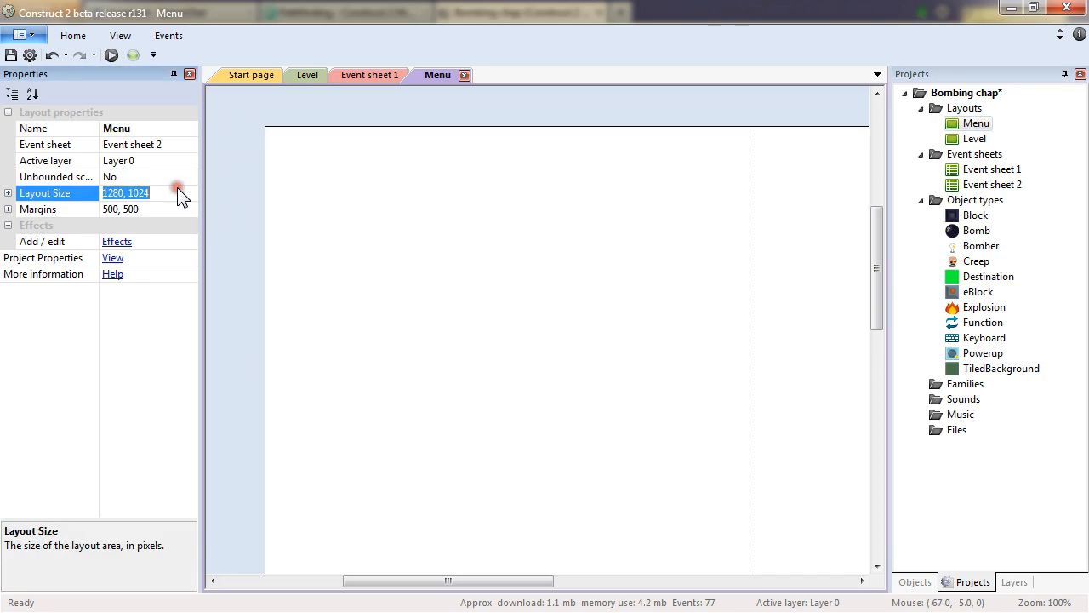
text(576, 576)
key(Return)
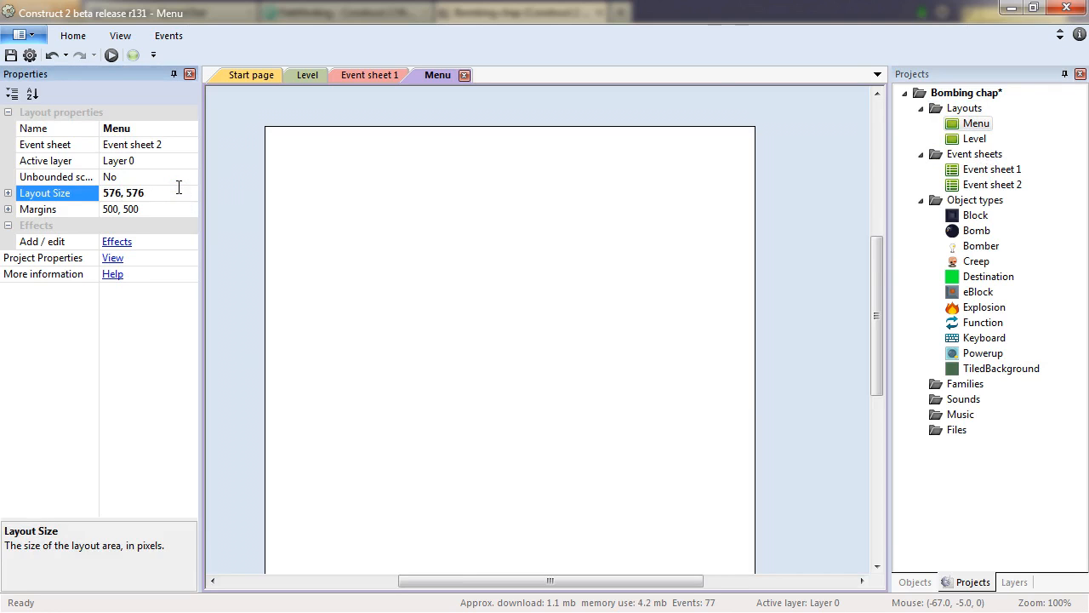
Insert a new Sprite object near the upper-left corner of the Menu layout.
click(754, 315)
mouse_move(870, 326)
mouse_down()
mouse_move(876, 344)
mouse_move(874, 335)
mouse_up()
double_click(779, 356)
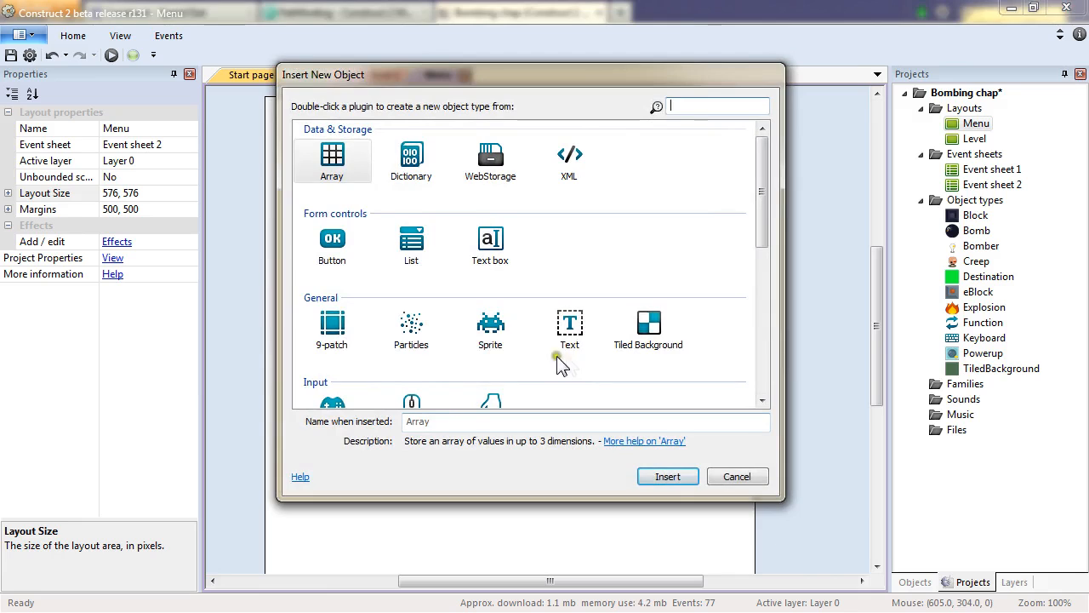
double_click(492, 331)
click(276, 108)
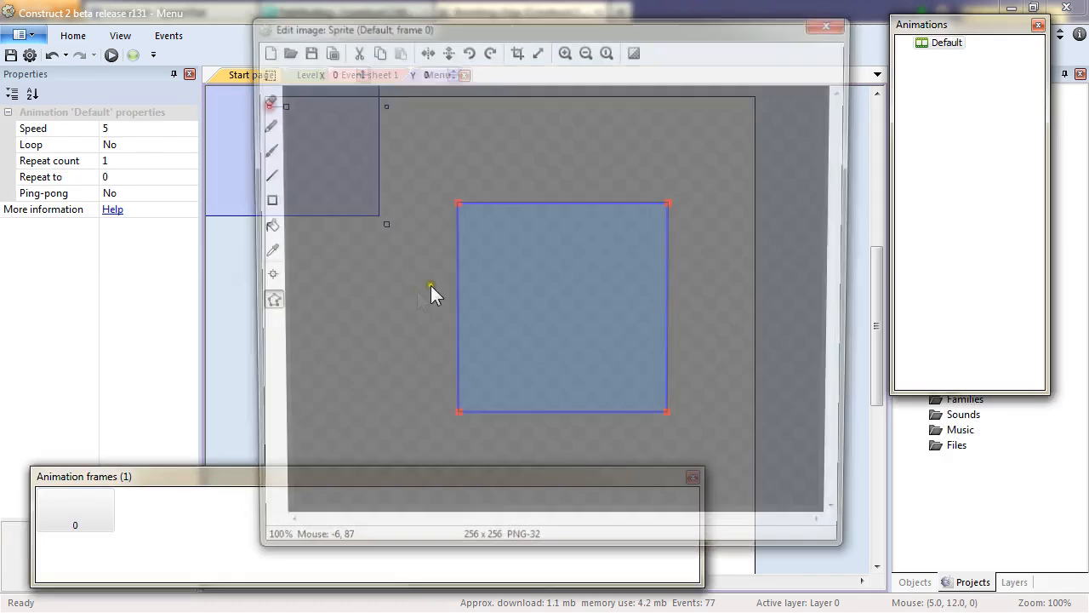
Load title_background.jpg from GFX_envato/Bomberman_Sprites/Menu as the new sprite's image and close the image editor.
click(284, 49)
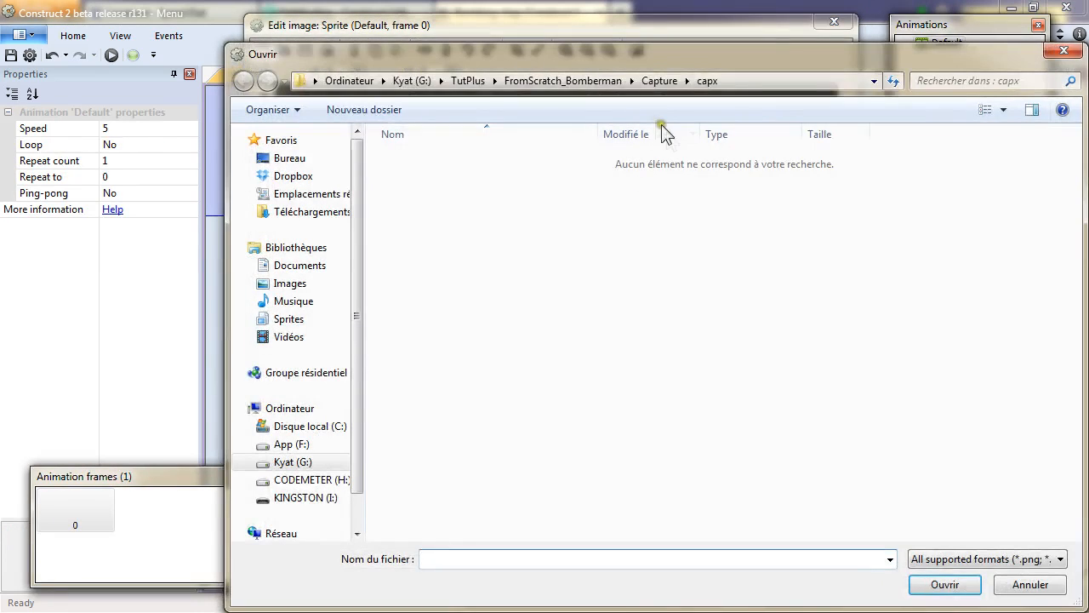
click(557, 77)
double_click(514, 185)
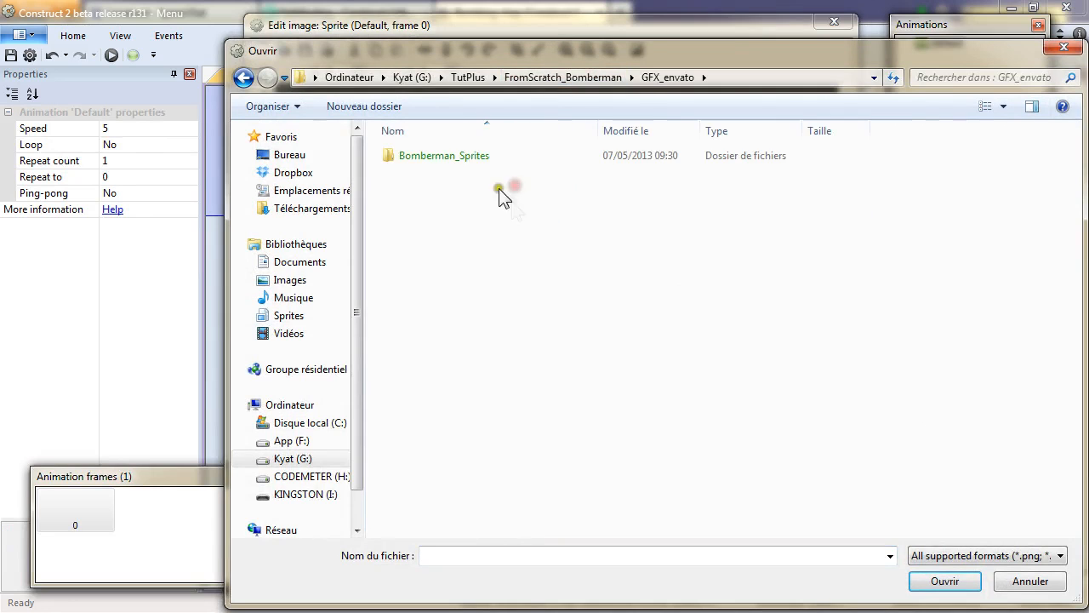
double_click(429, 155)
double_click(417, 245)
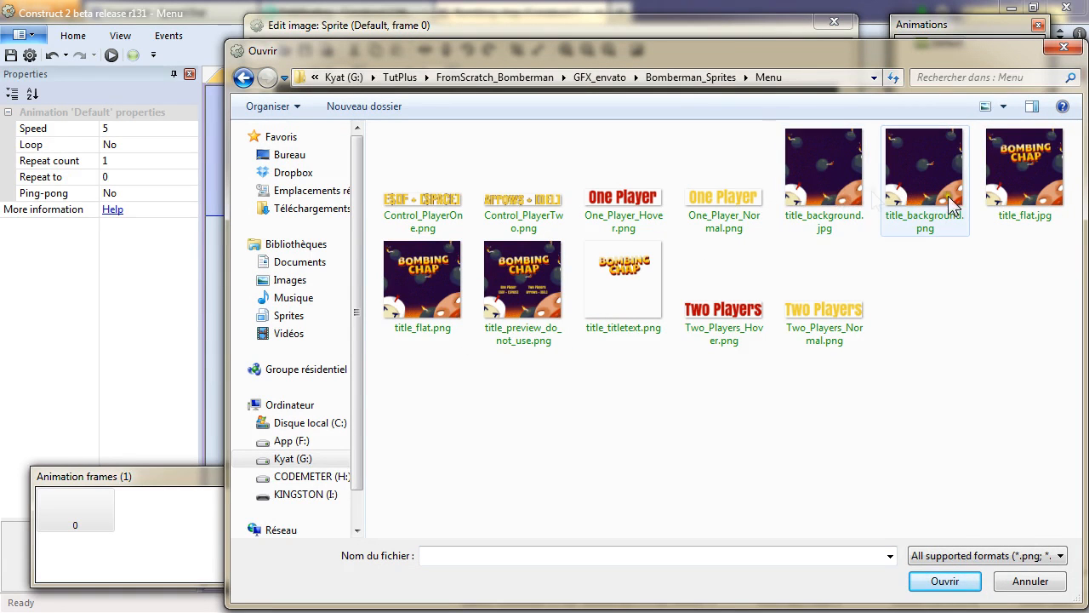
double_click(817, 171)
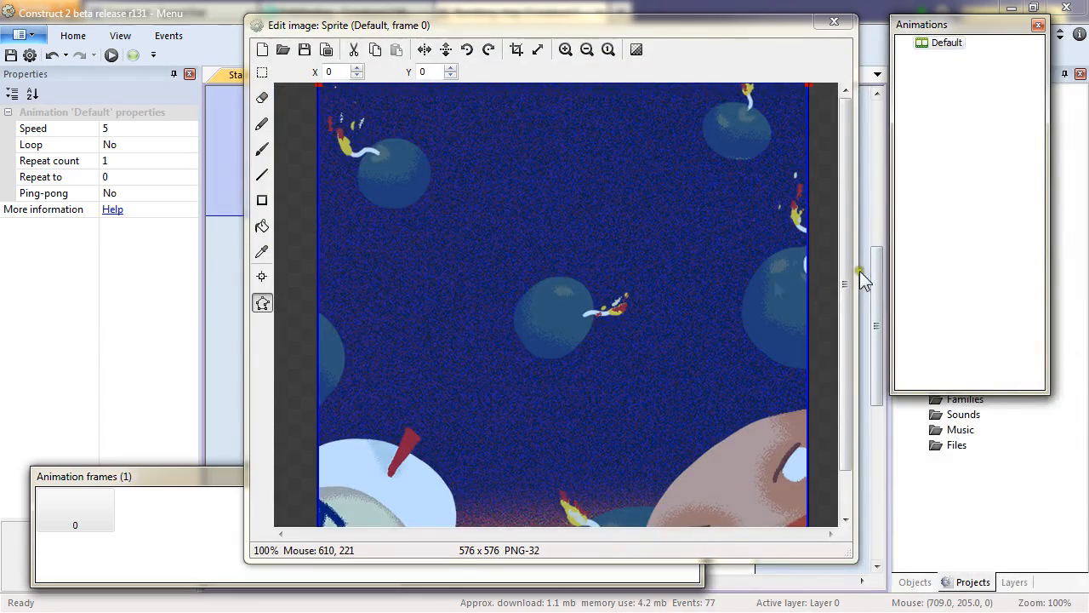
drag(841, 313, 813, 205)
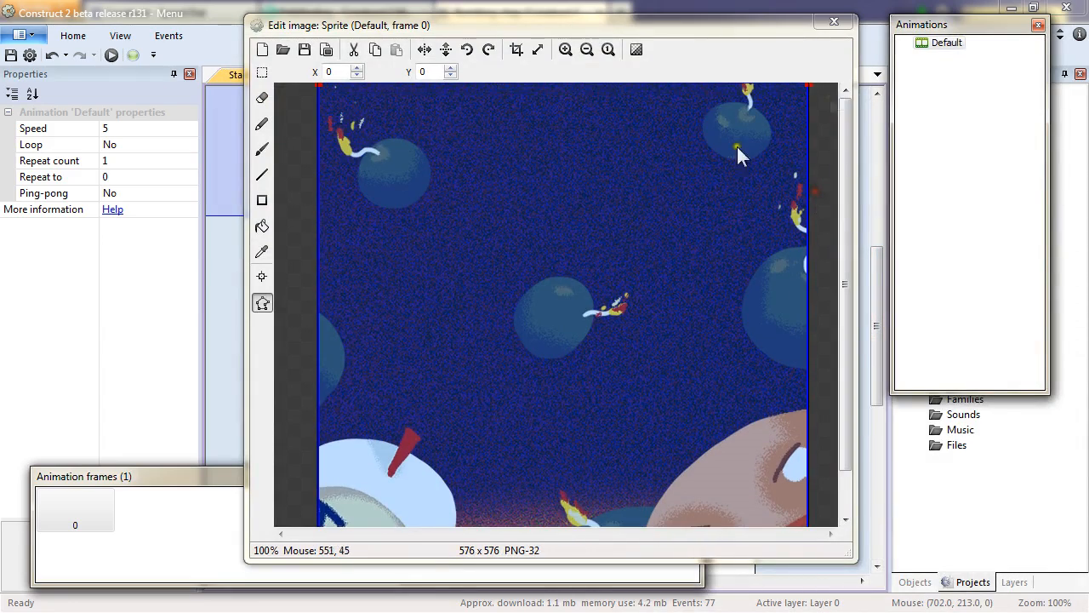
click(834, 22)
Place the background sprite roughly over the Menu layout area and compare the grid options of the Menu and Level layouts.
drag(283, 176, 544, 352)
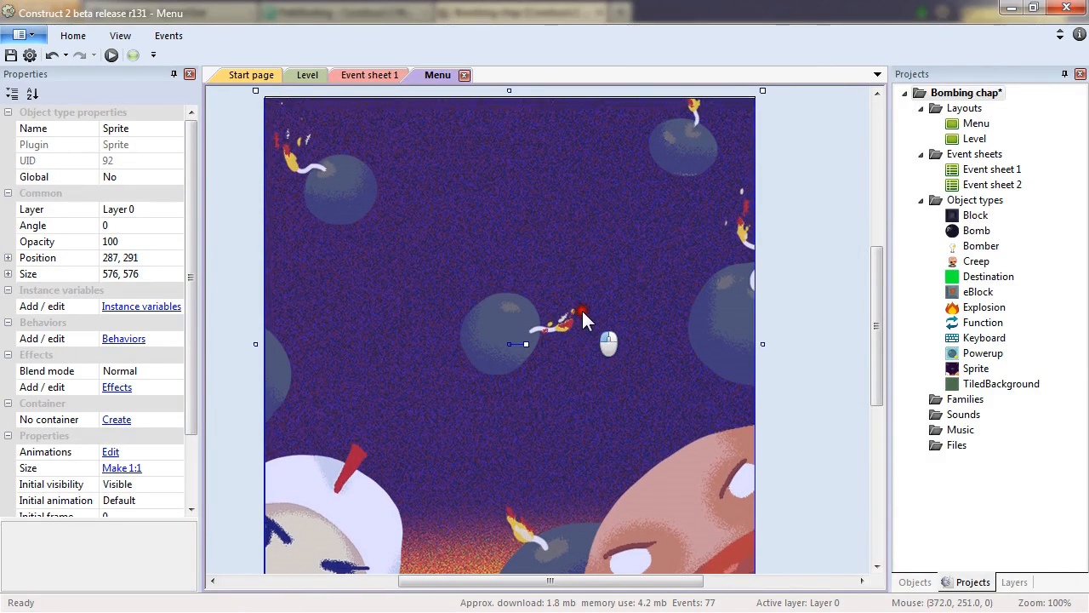
click(120, 35)
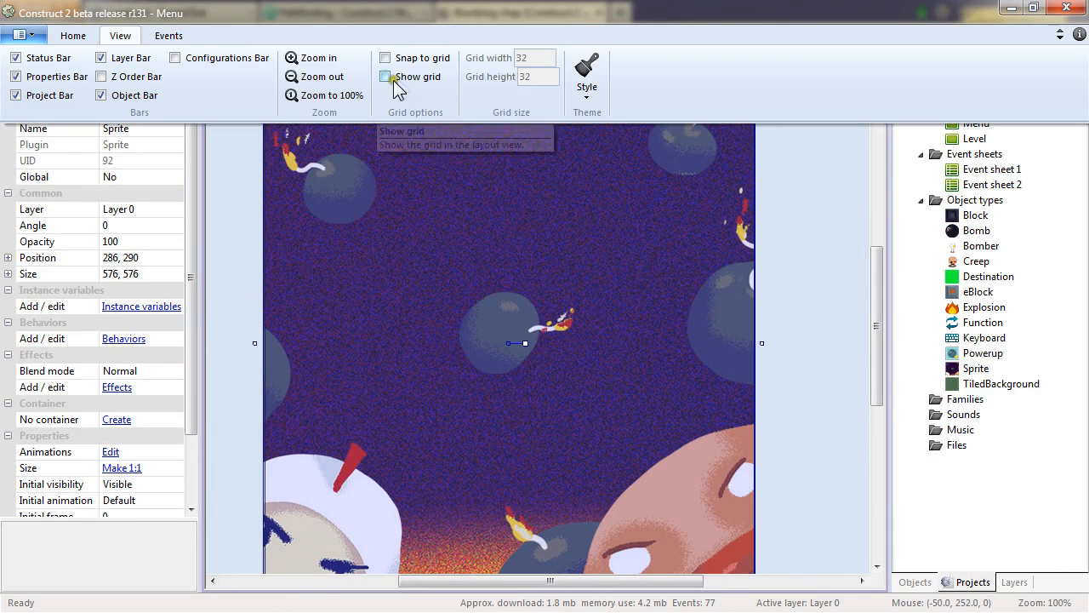
click(806, 327)
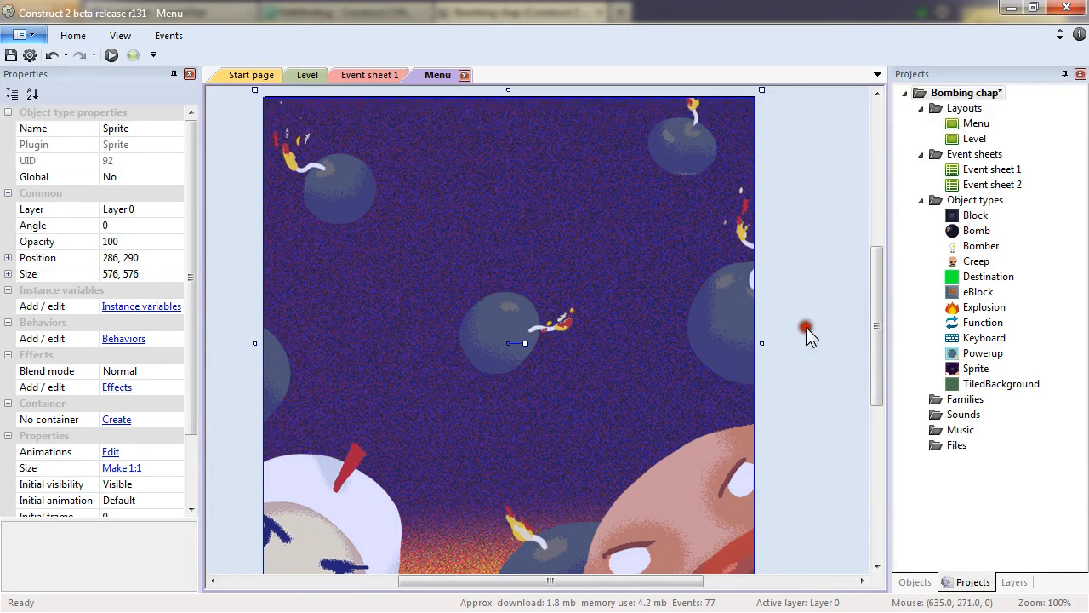
scroll(877, 320, up, 1)
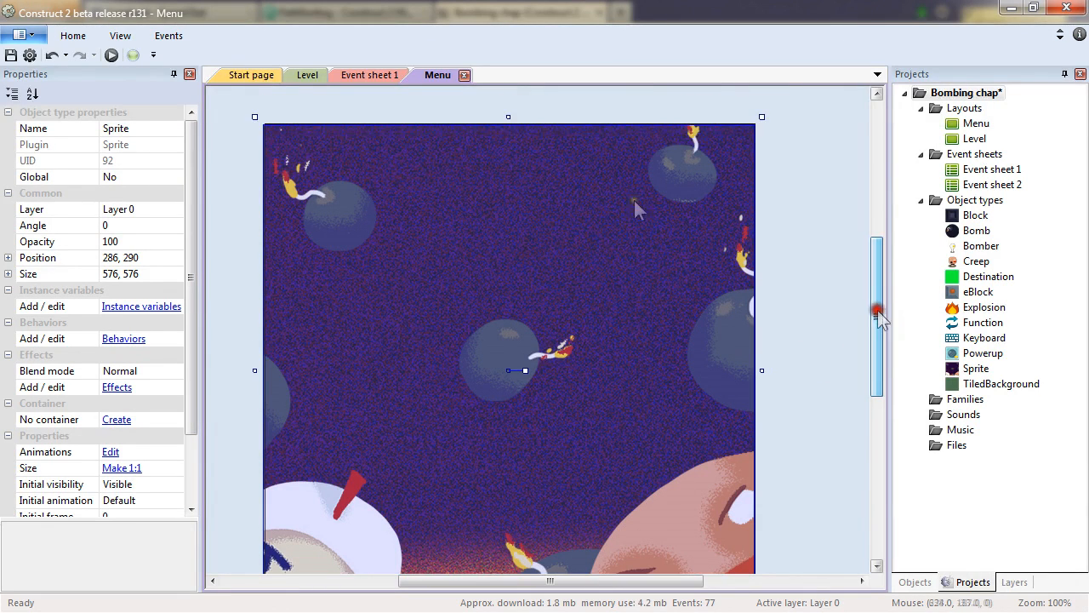
click(319, 75)
click(125, 37)
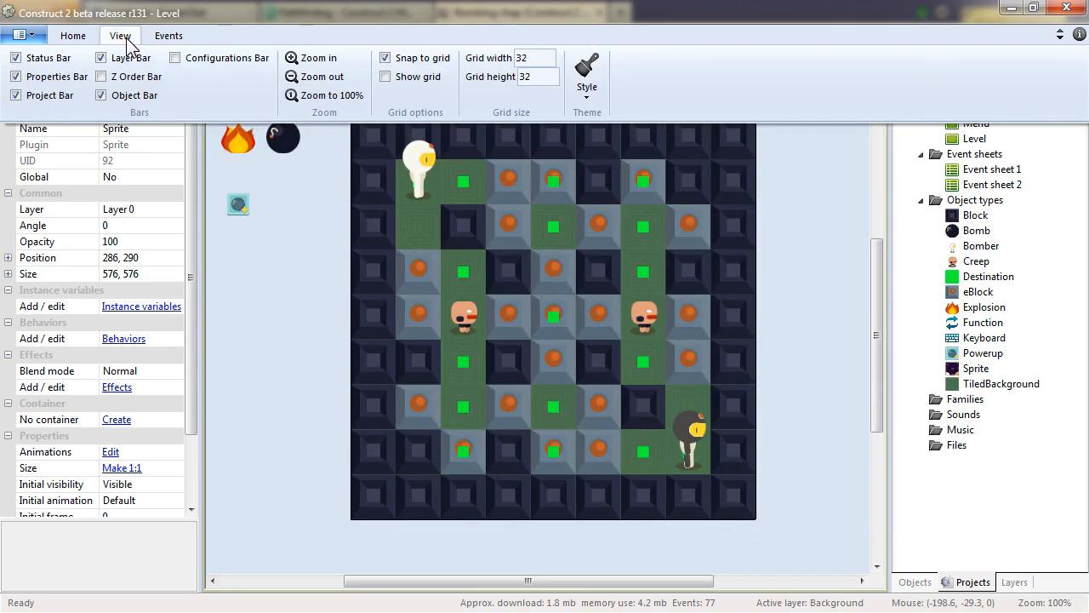
click(124, 39)
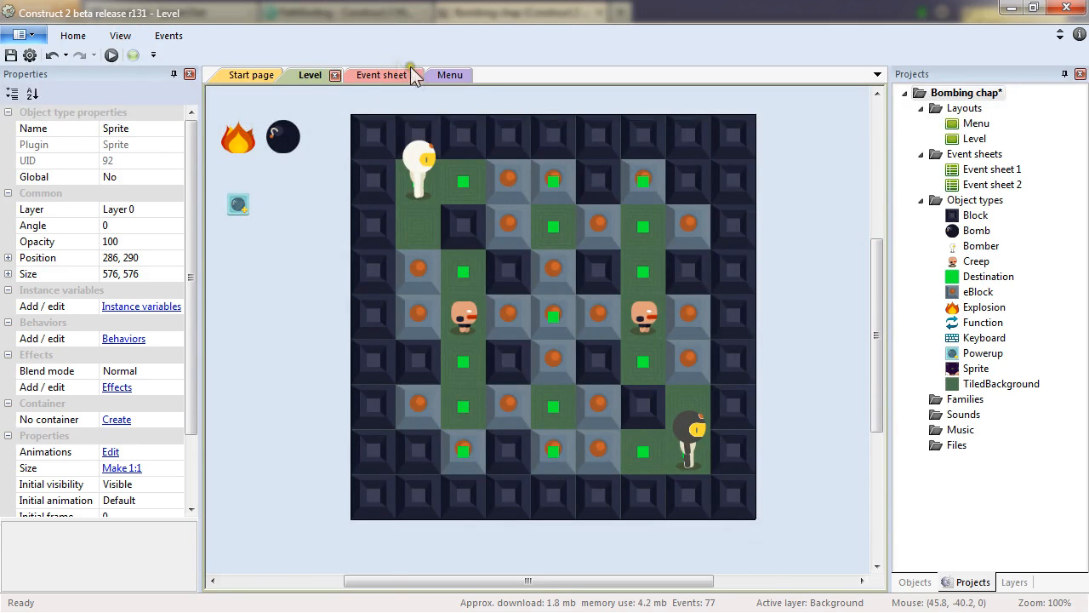
click(449, 75)
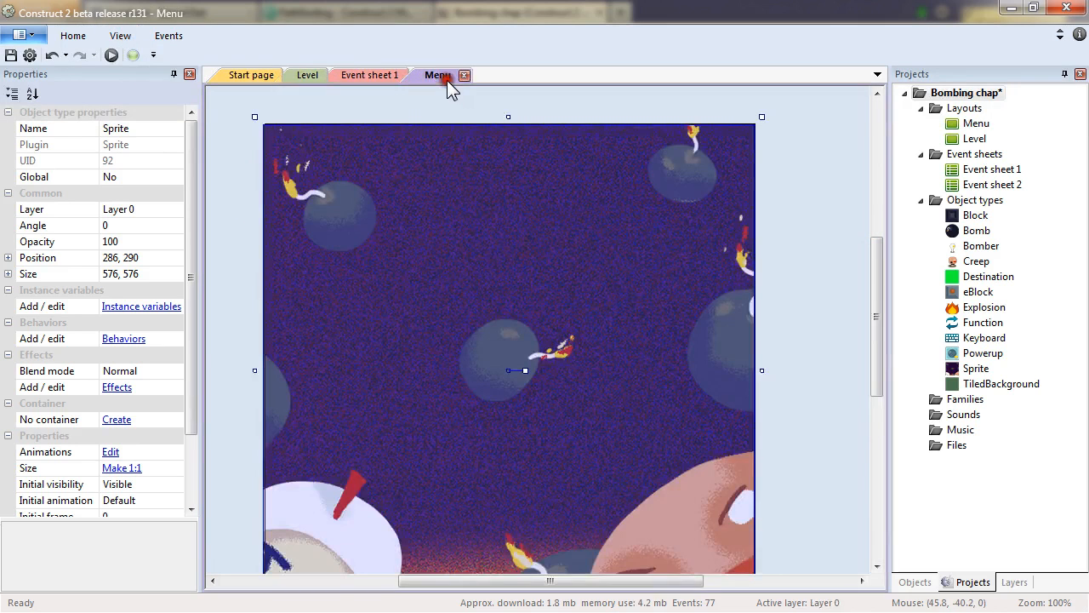
Set the background sprite's position on the Menu layout to 288, 288.
click(142, 261)
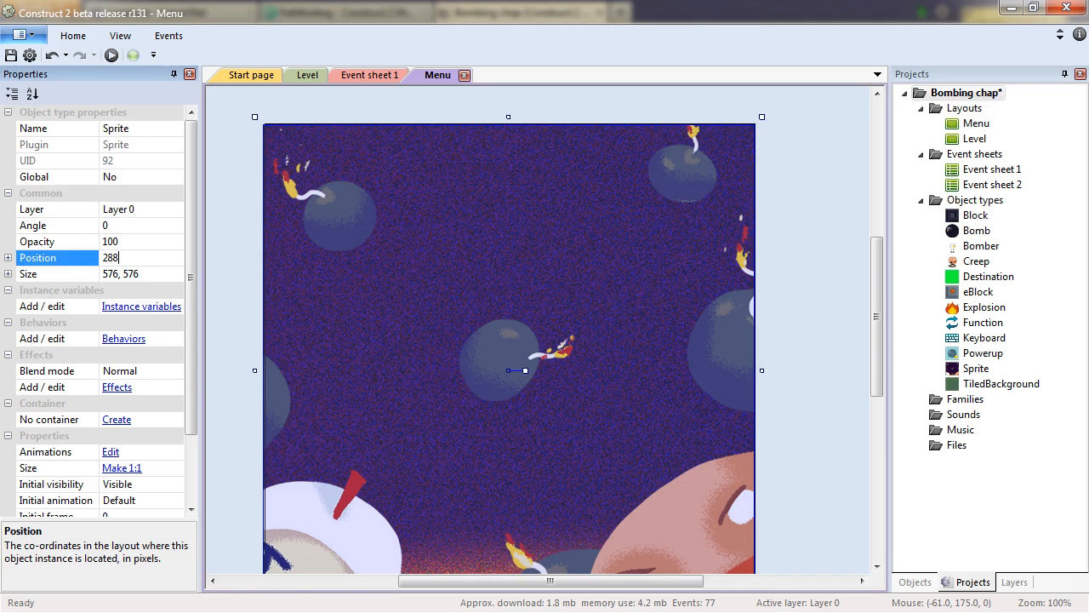
text(288,288)
key(Return)
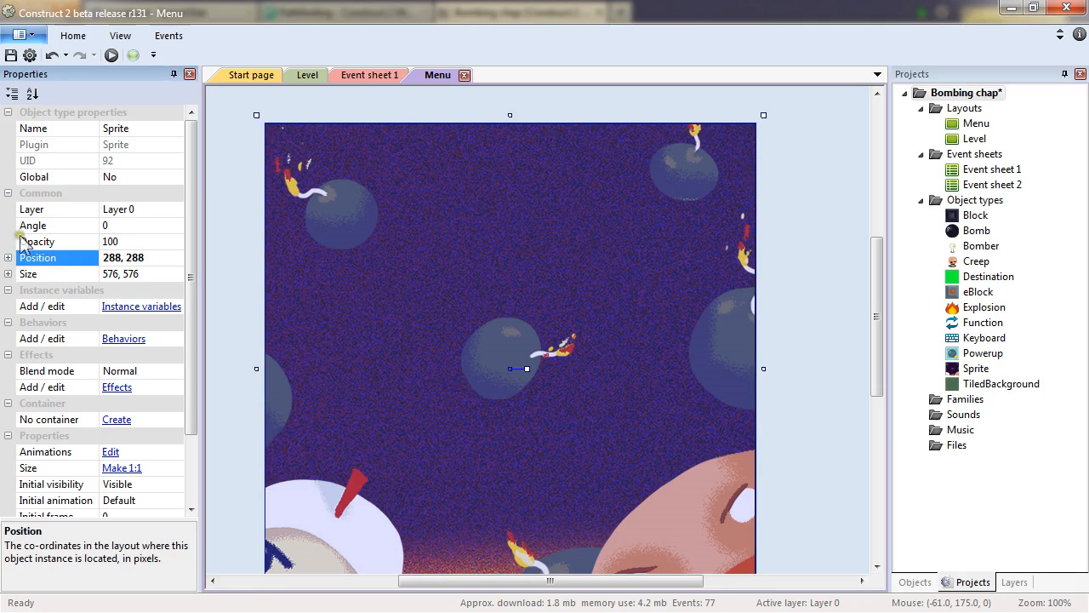
Rename the background sprite as MenuBack.
click(144, 126)
text(MenuBac)
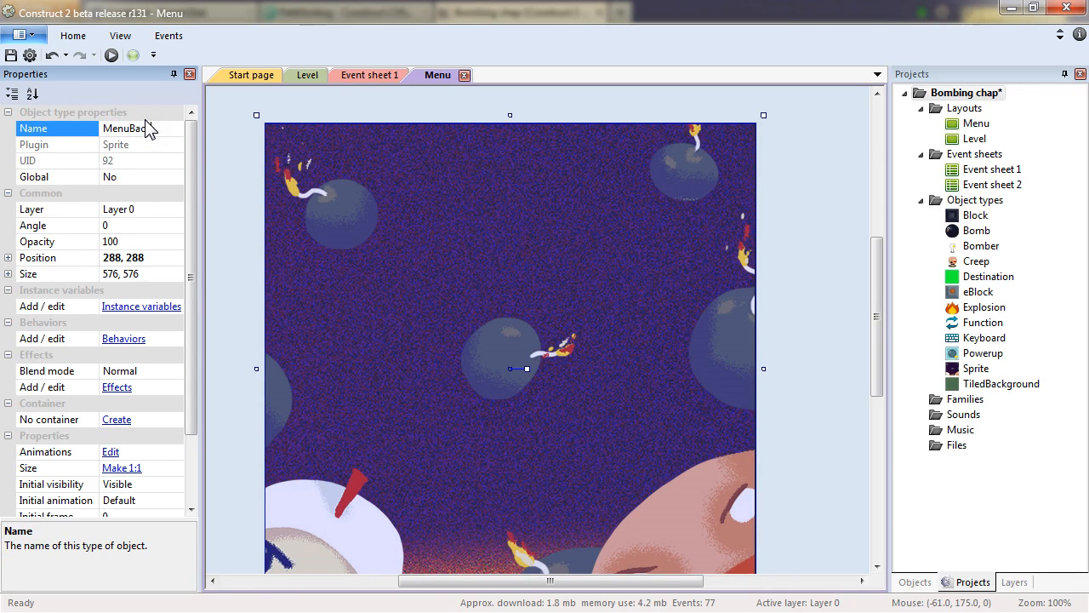
text(k)
key(Return)
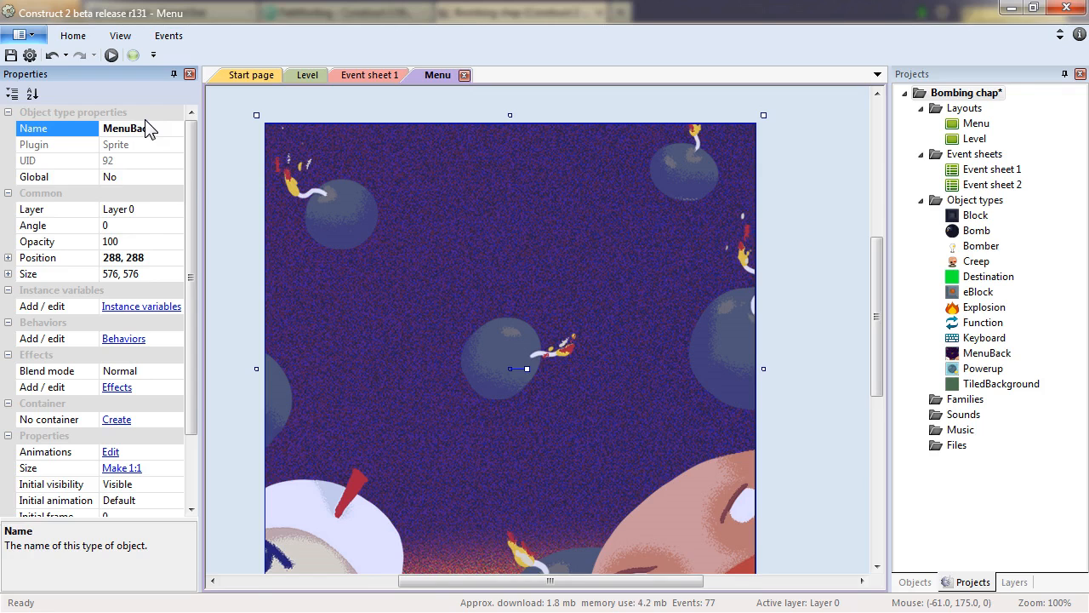
Add a new layer above Layer 0 in the Menu layout and lock Layer 0.
click(1014, 583)
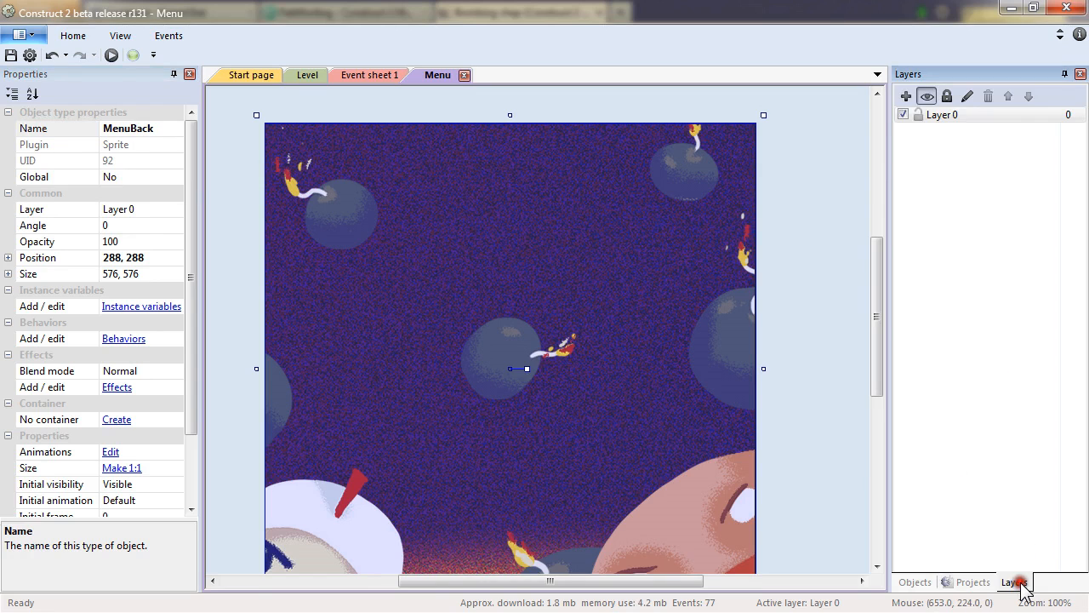
click(907, 98)
click(913, 136)
click(919, 132)
click(839, 349)
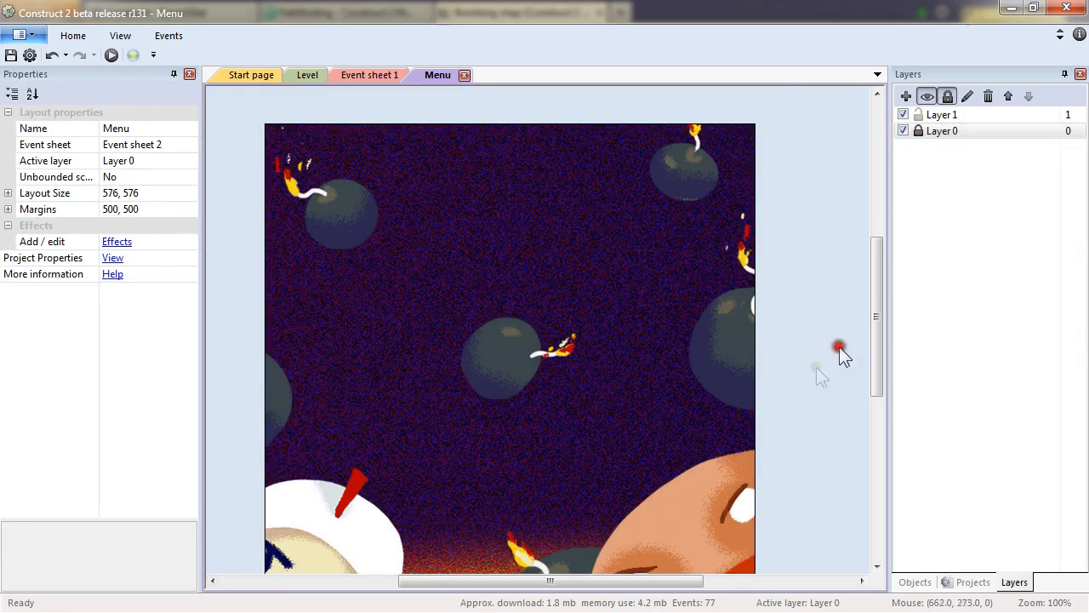
double_click(576, 346)
click(729, 476)
drag(409, 269, 867, 573)
click(365, 321)
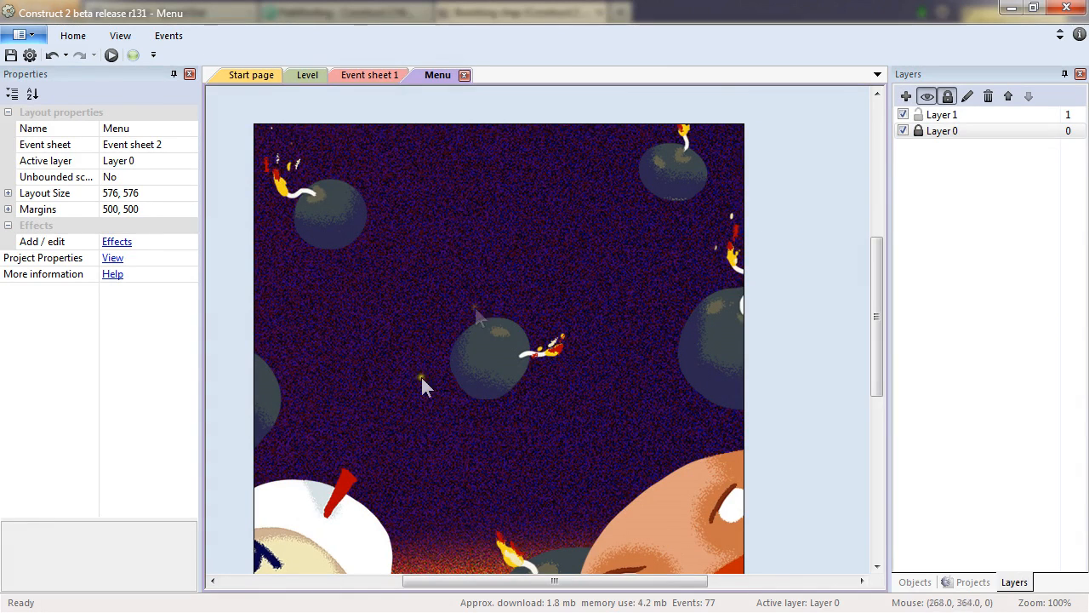
Insert a new Sprite object on Layer 1 and load title_titletext.png as its image.
click(945, 114)
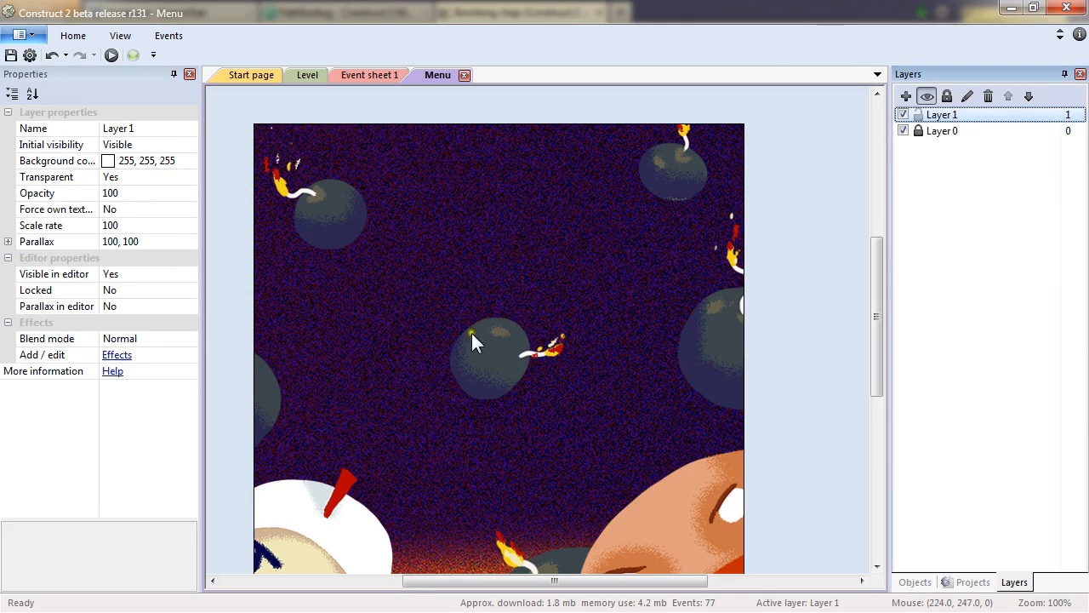
double_click(431, 314)
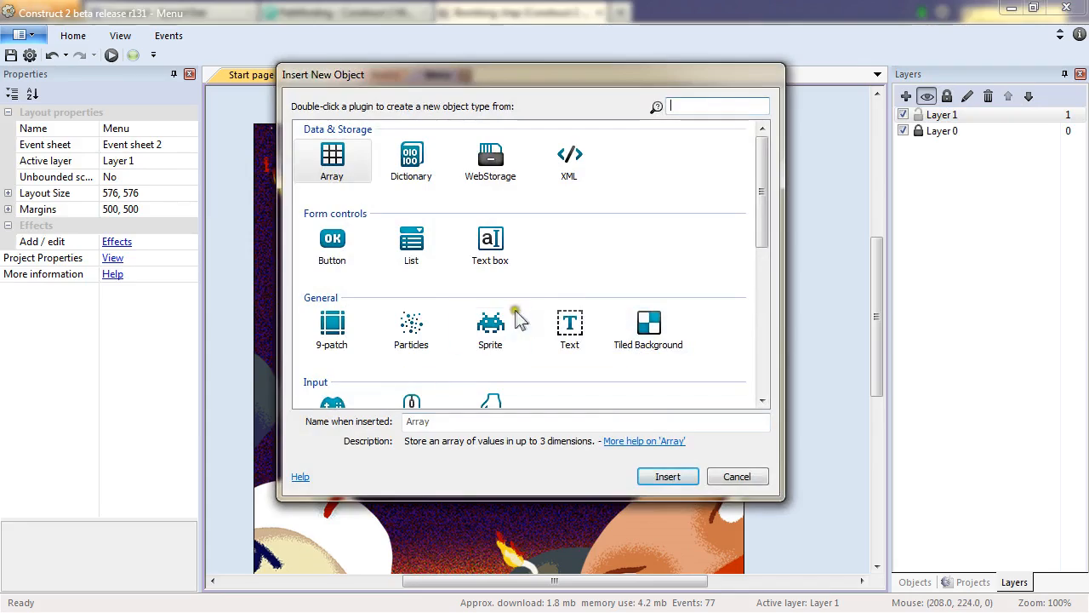
click(484, 327)
double_click(485, 327)
click(438, 269)
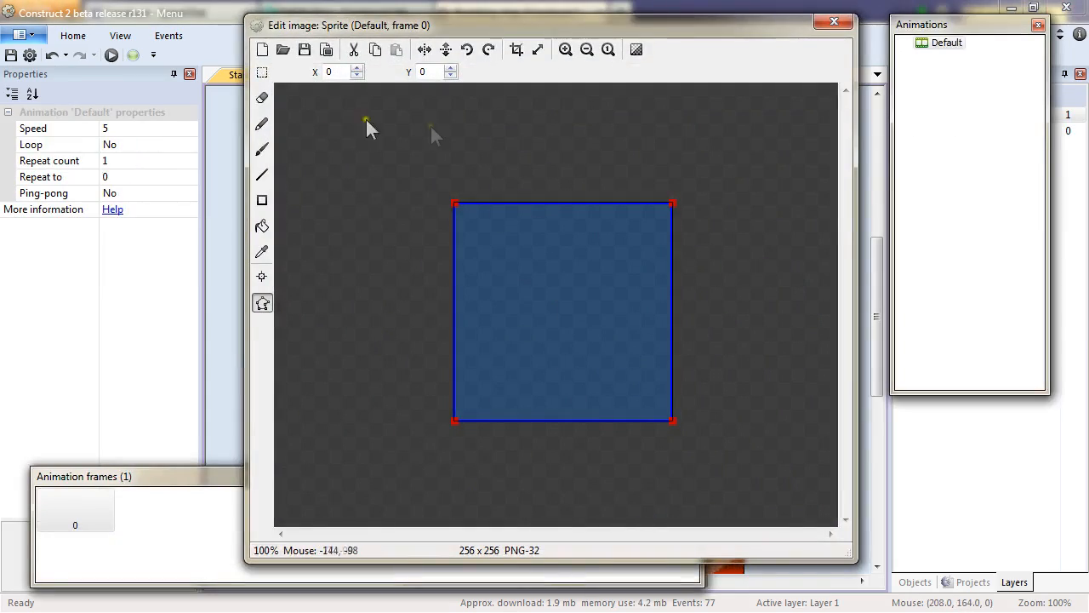
click(285, 49)
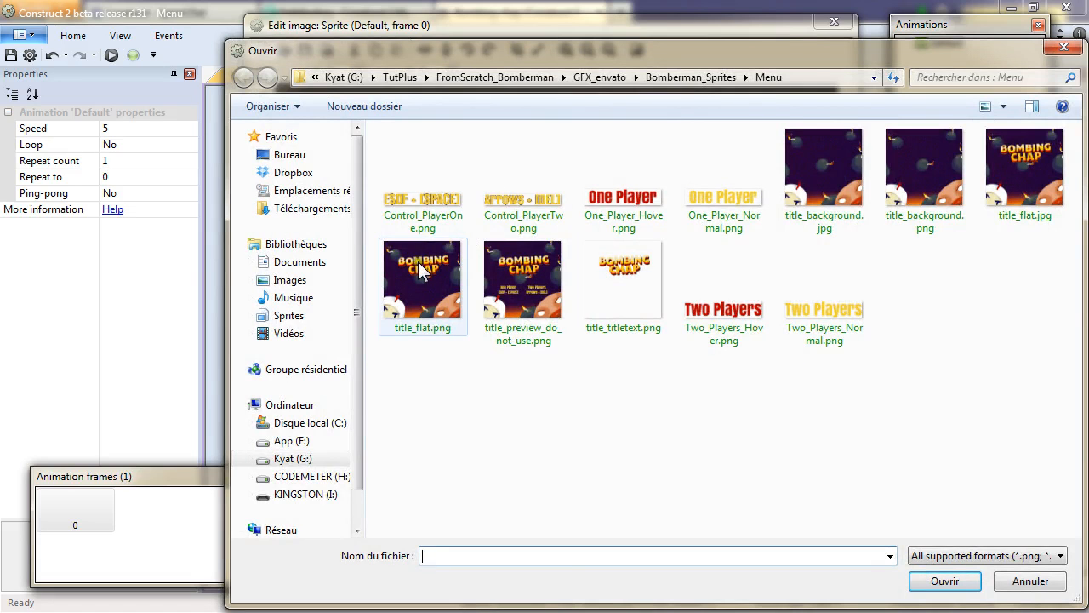
double_click(628, 279)
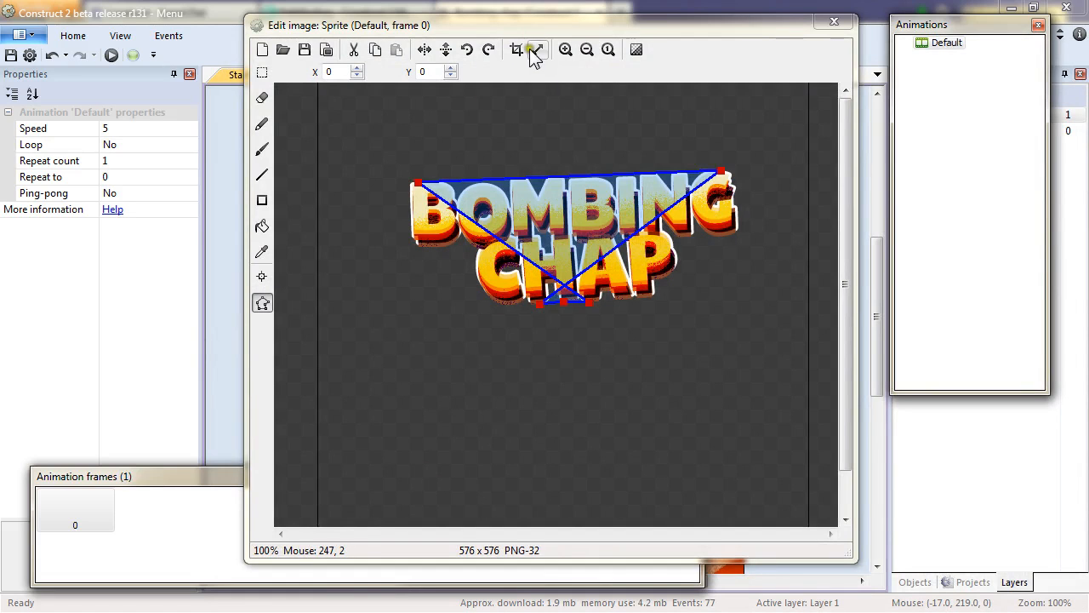
Crop the title image to its visible content and place the title sprite at about 297, 248 in the Menu layout.
click(517, 49)
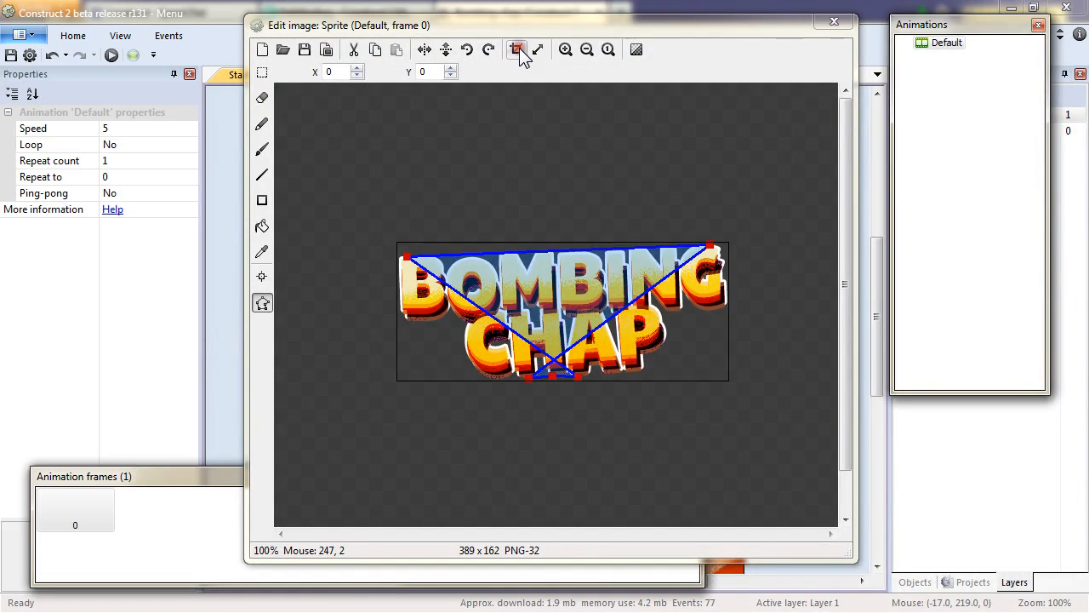
click(837, 22)
drag(460, 173, 532, 226)
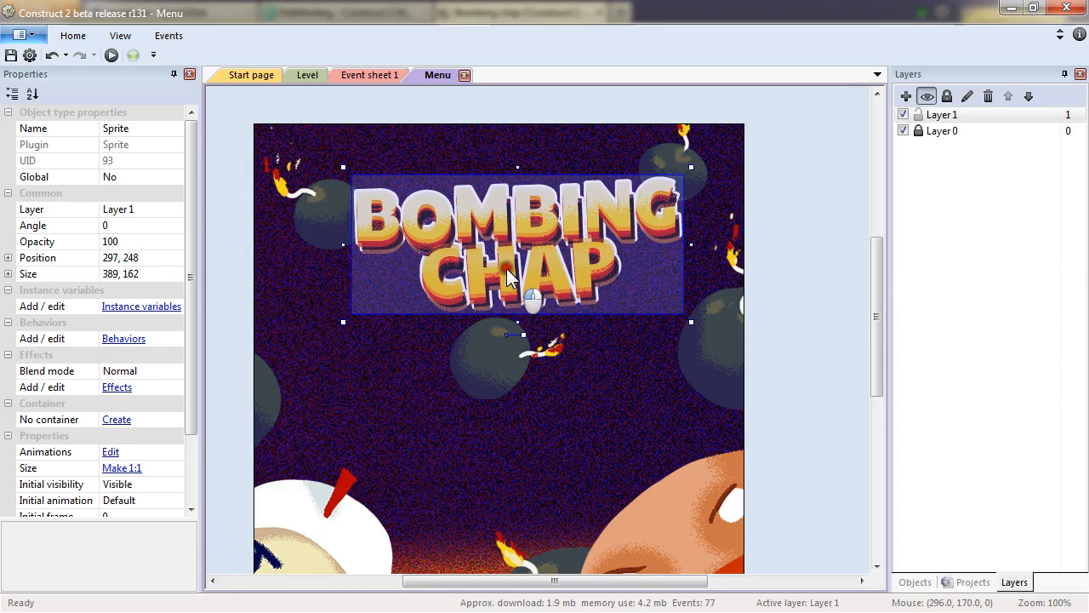
Add two Sine behaviors to the title sprite.
click(123, 340)
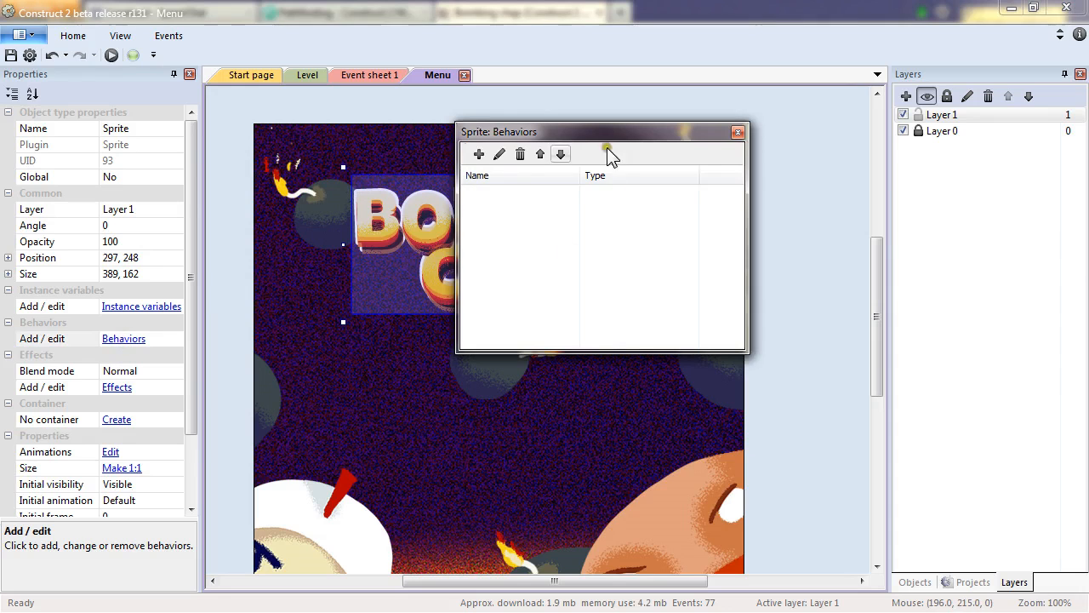
click(480, 154)
drag(737, 316, 741, 439)
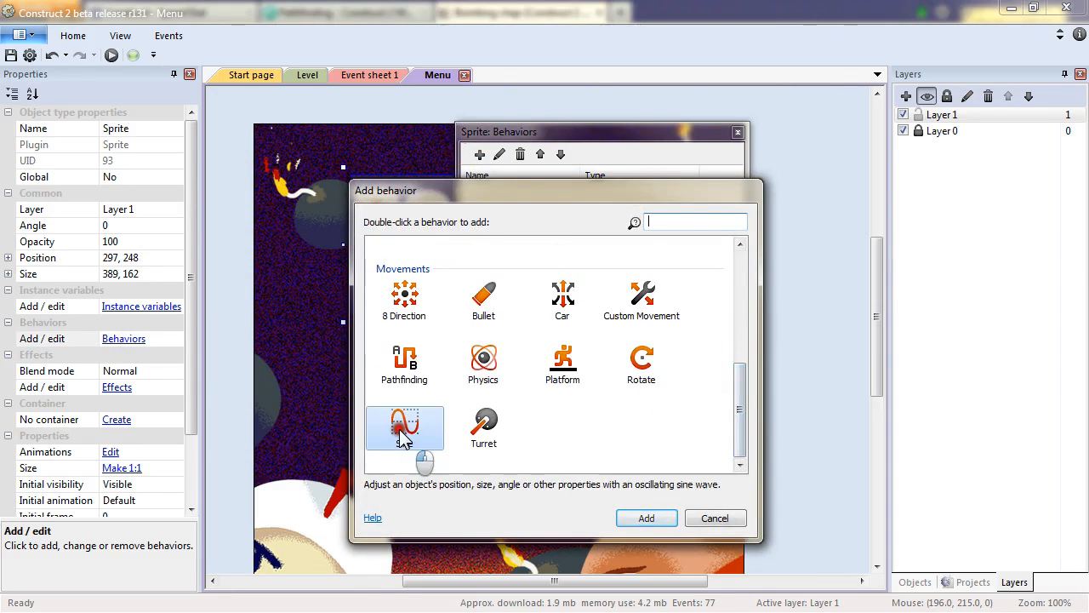
double_click(406, 358)
click(479, 154)
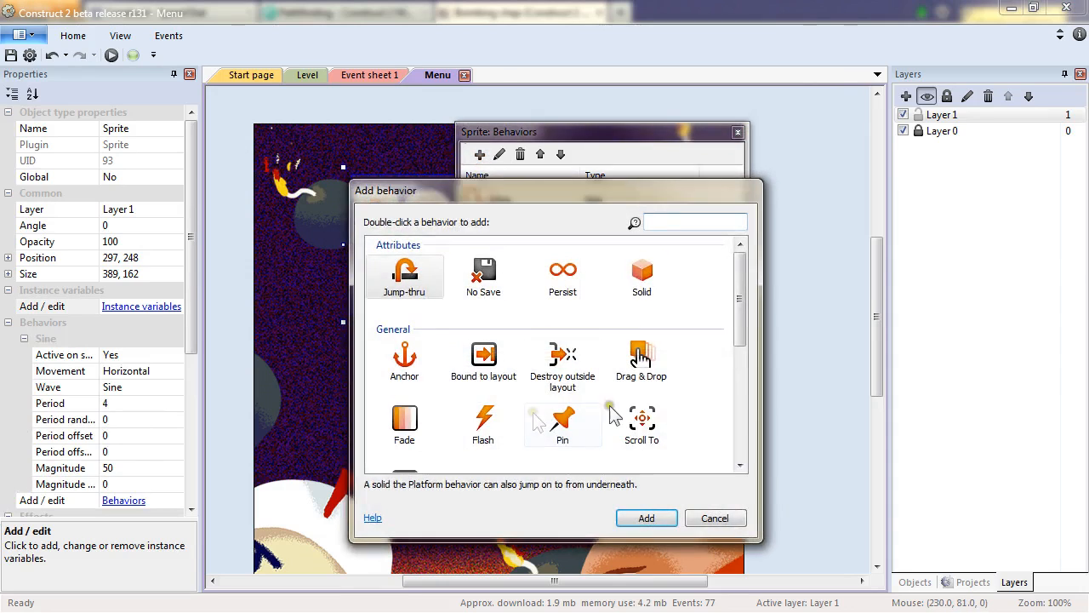
drag(742, 279, 741, 426)
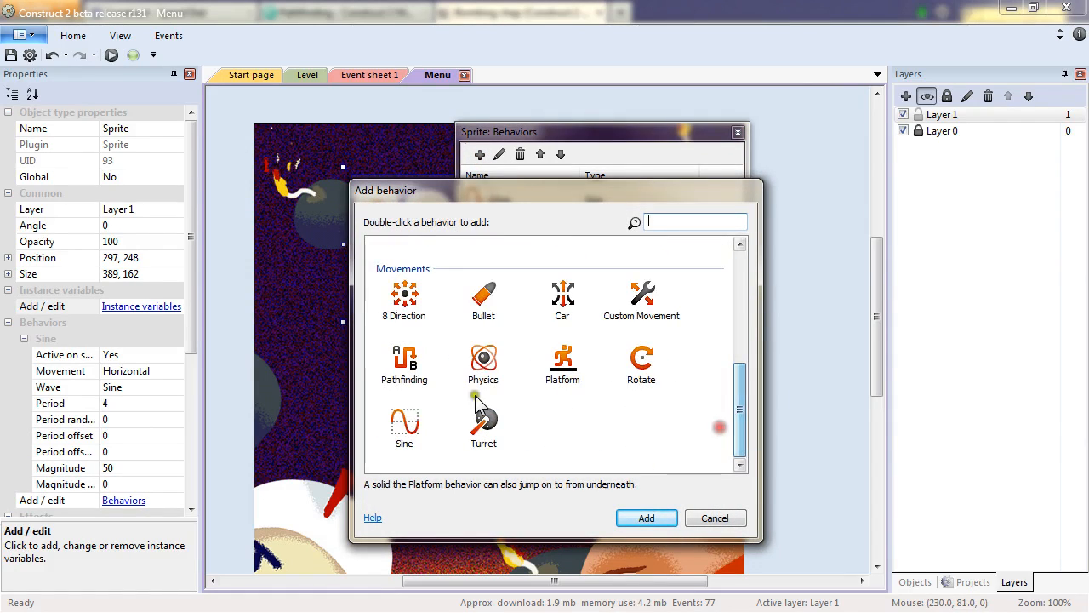
double_click(406, 435)
click(479, 154)
drag(739, 294, 753, 402)
key(Return)
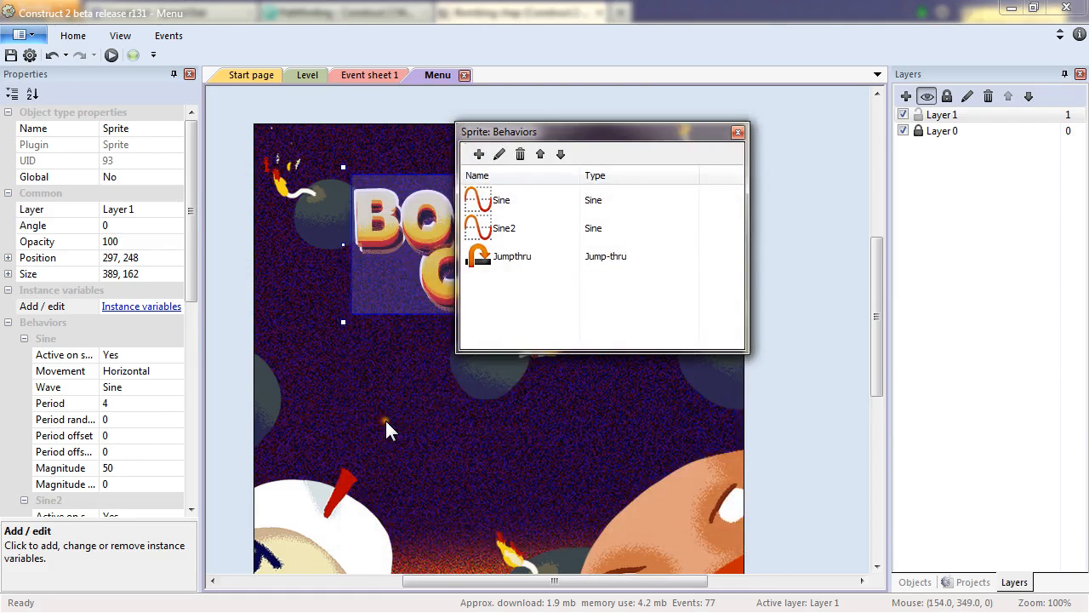
click(521, 255)
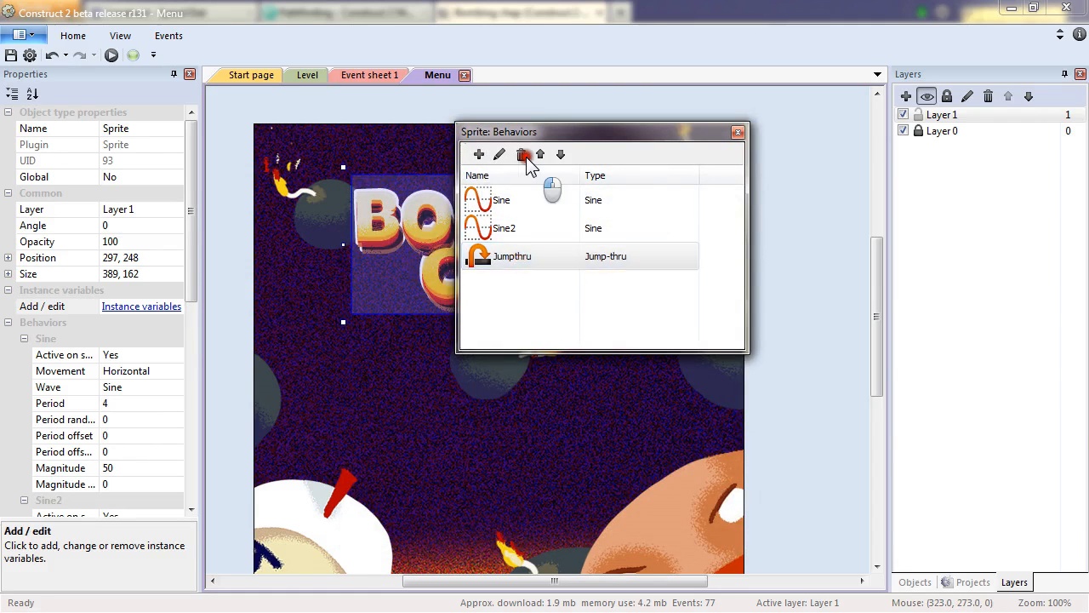
click(521, 154)
click(675, 284)
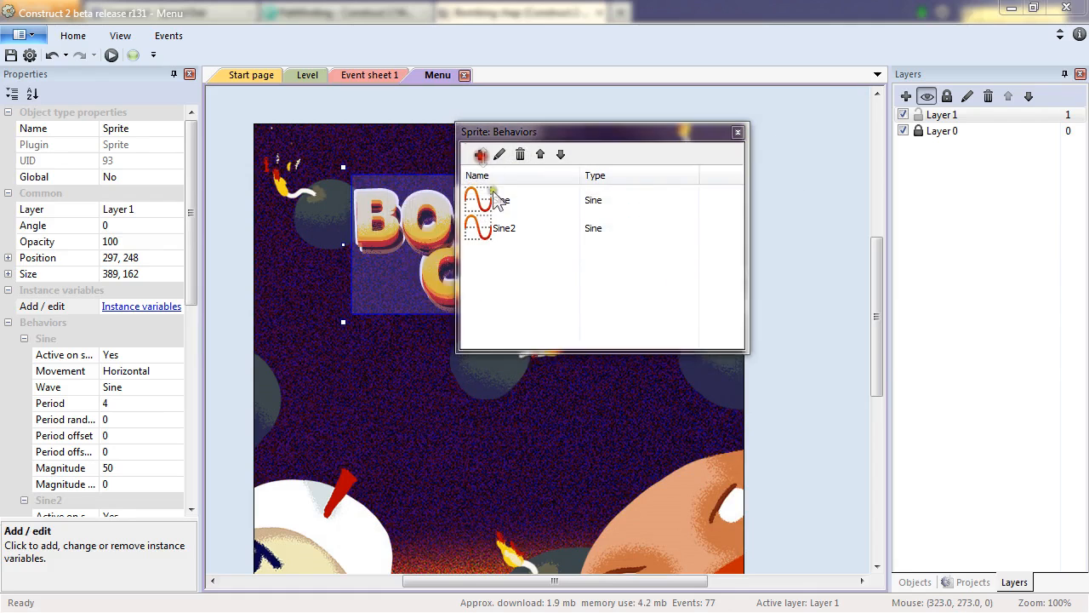
Add a third Sine behavior to the title sprite and close its behaviors dialog.
click(480, 154)
drag(742, 307, 743, 338)
double_click(396, 420)
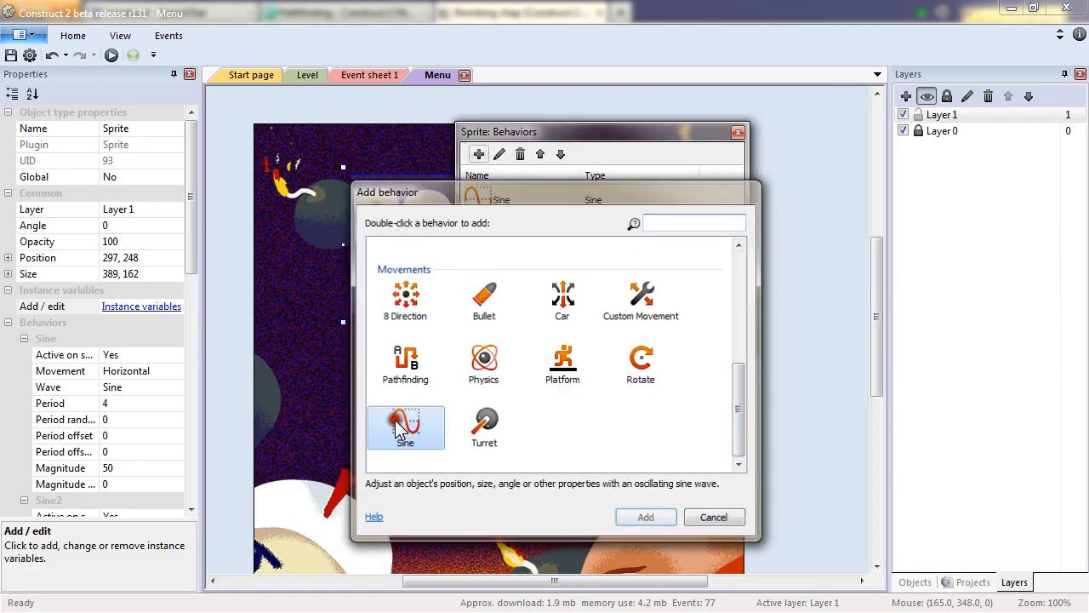
click(737, 133)
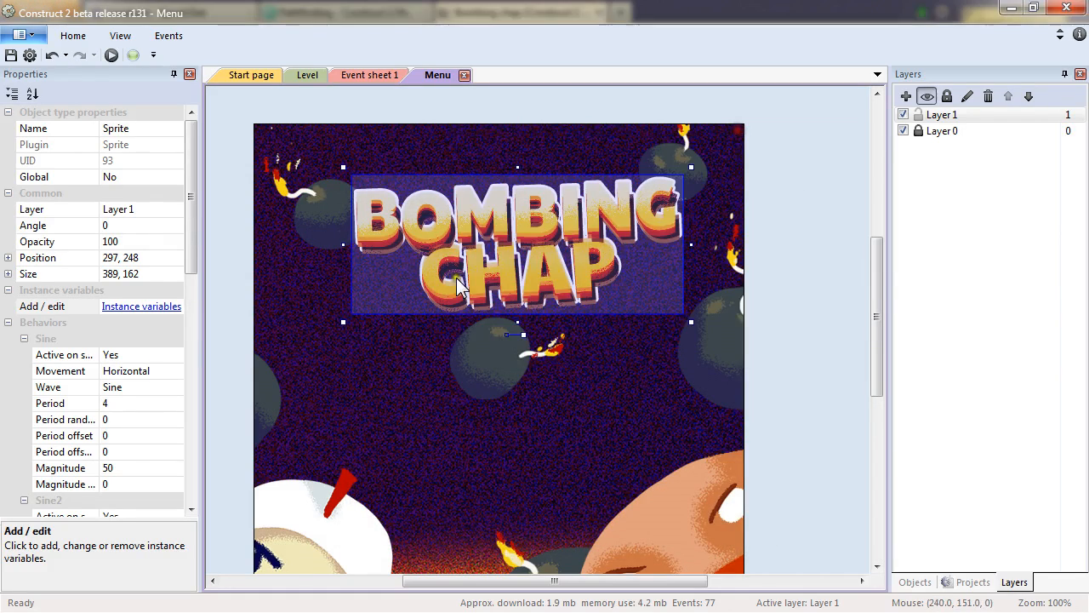
Set the magnitude of the title's first Sine behavior to 15 and the movement of Sine2 to Vertical.
drag(189, 220, 203, 279)
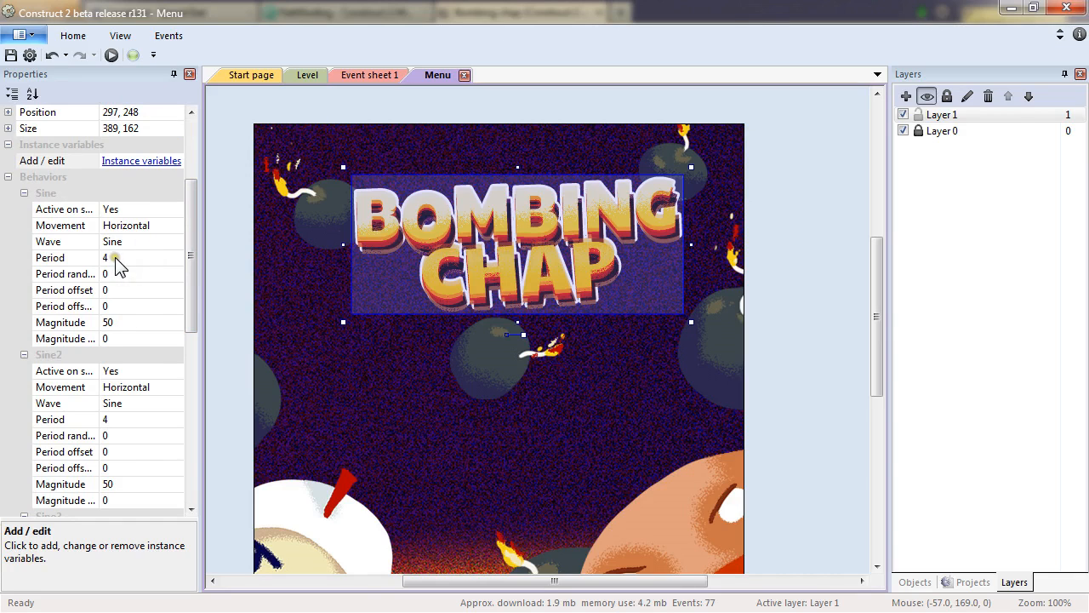
click(123, 322)
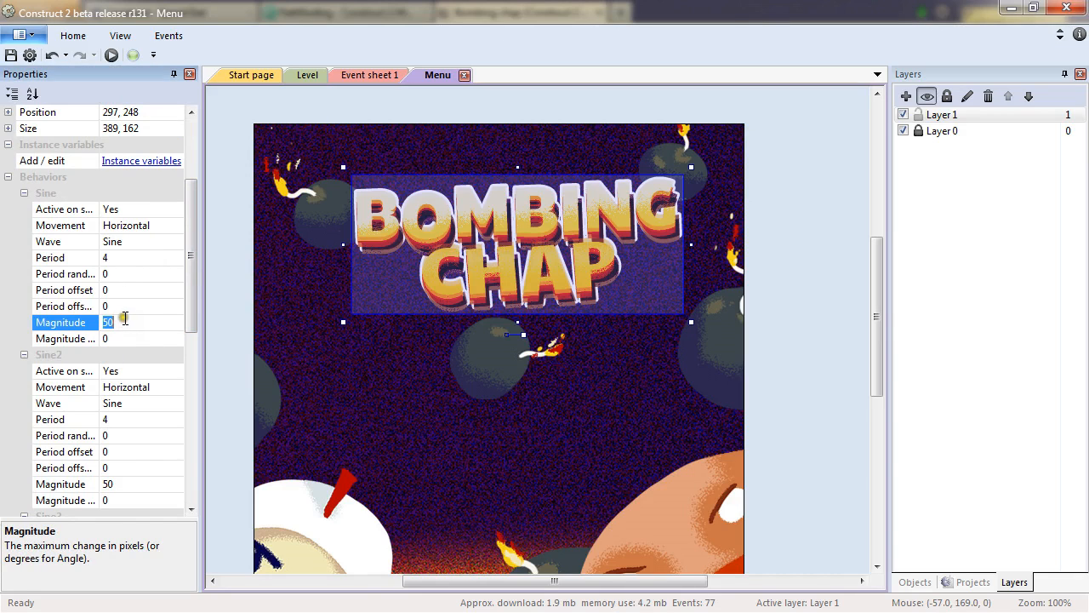
drag(190, 286, 188, 340)
click(154, 243)
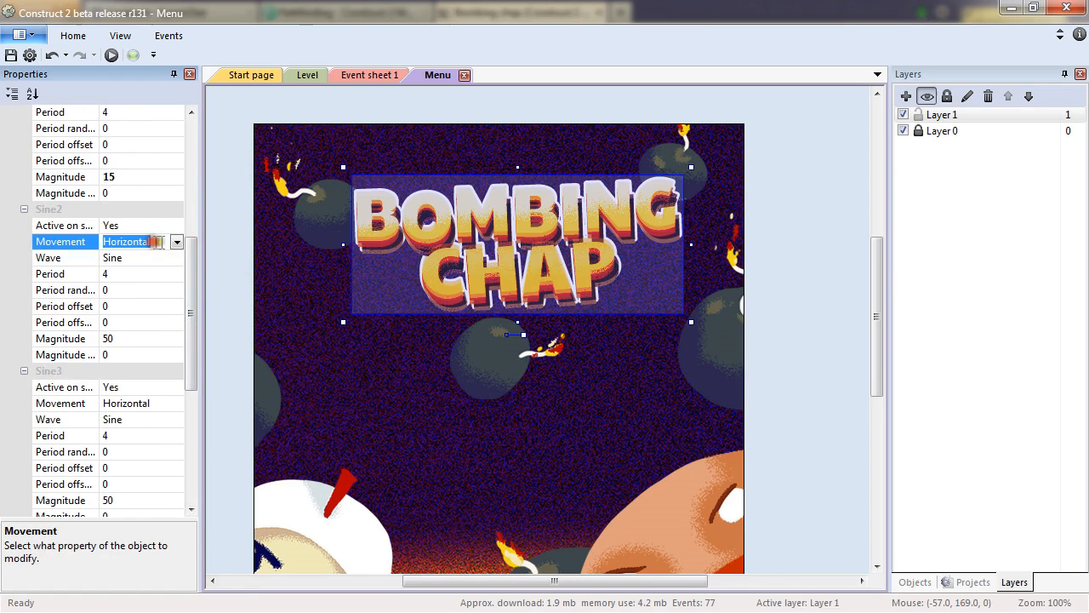
click(177, 241)
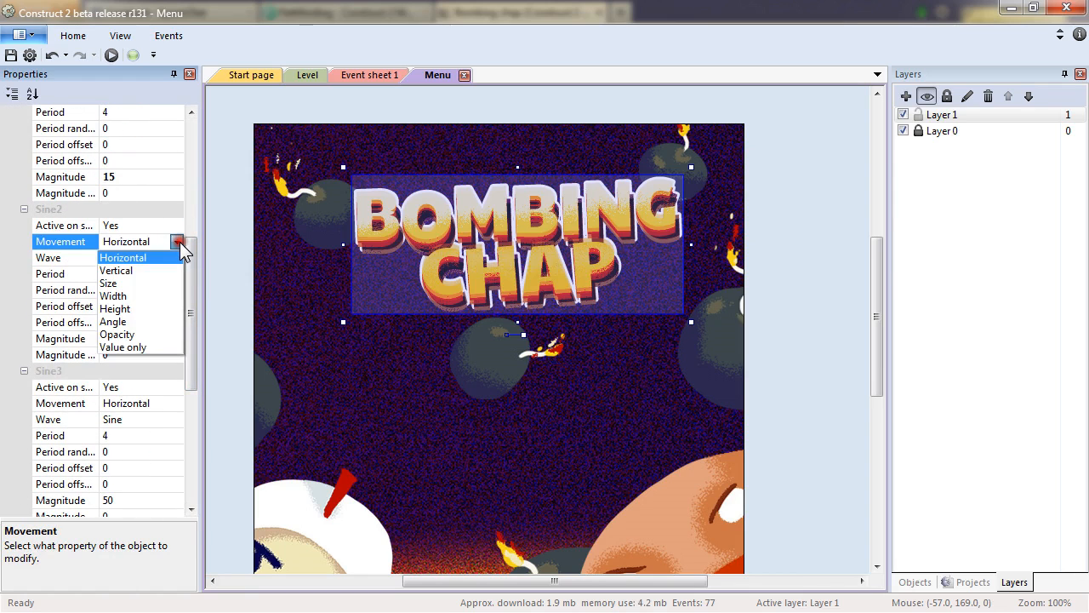
click(132, 270)
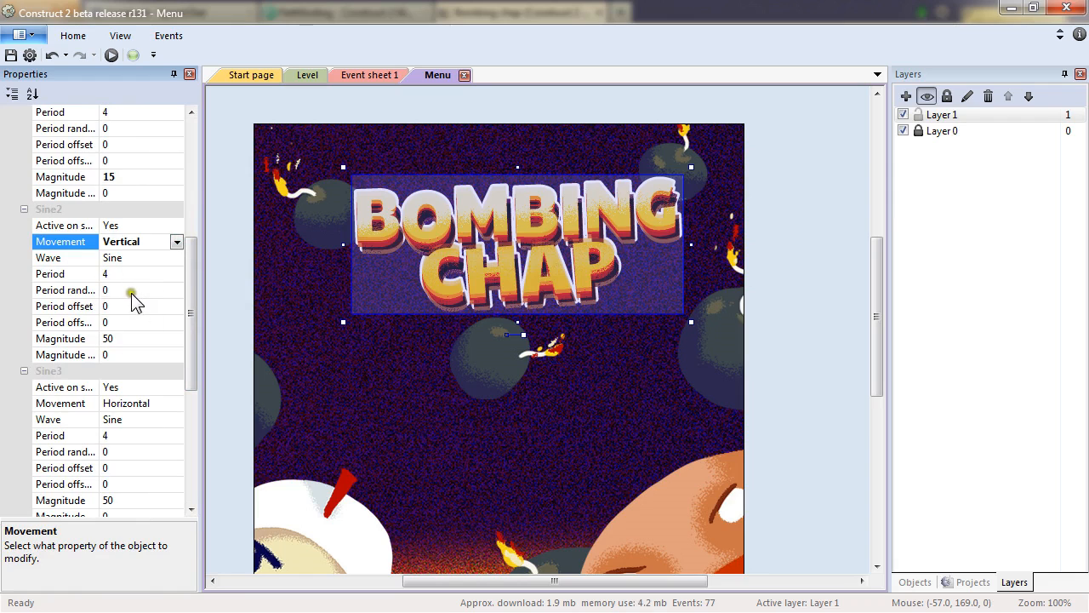
Set the period of the title's Sine2 behavior to 12 and its magnitude to 20.
click(111, 274)
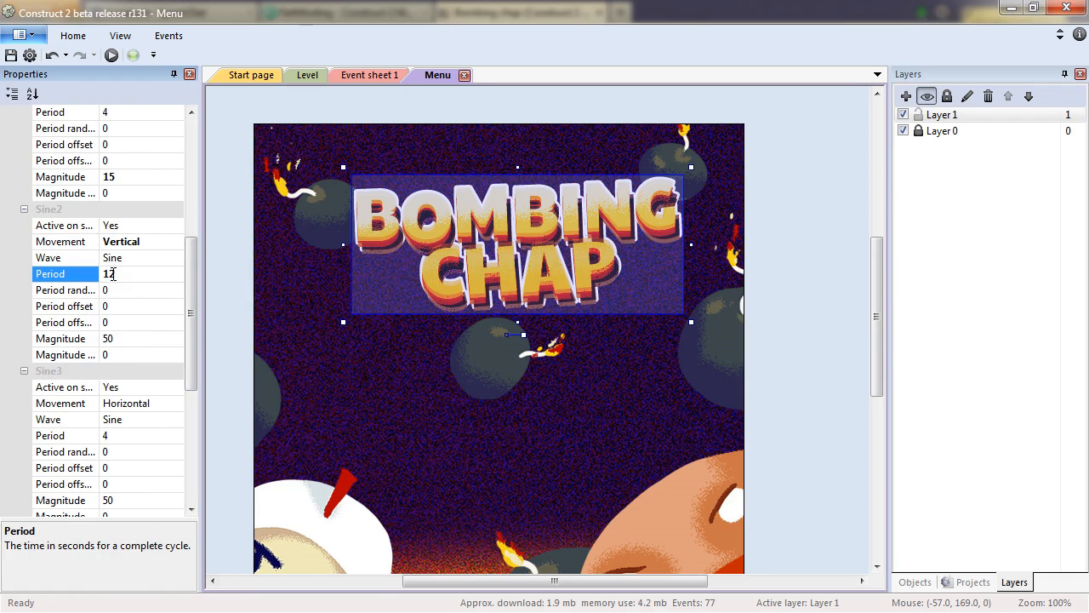
click(139, 339)
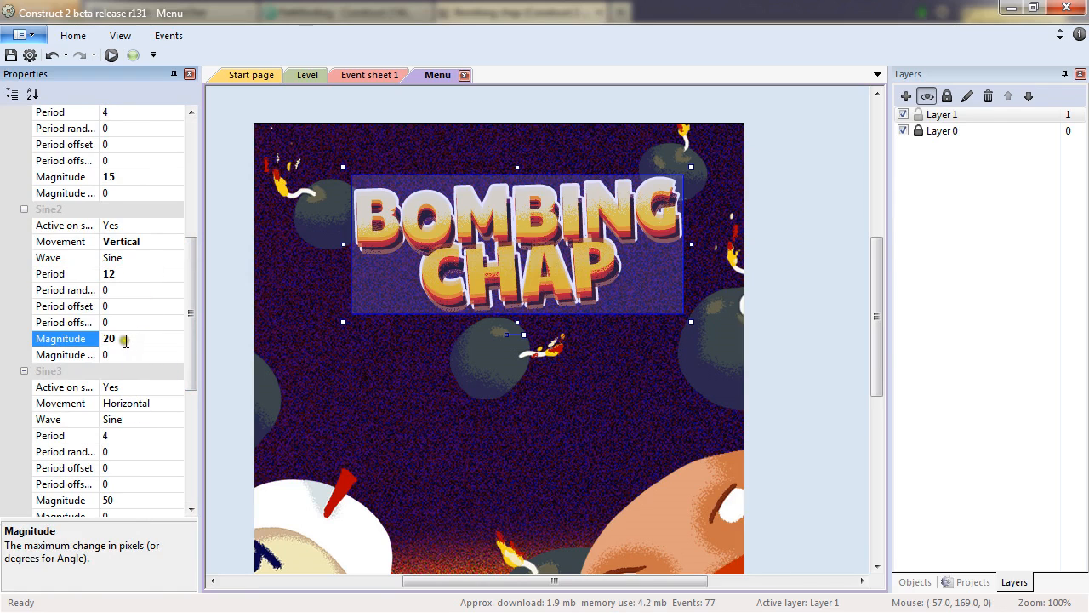
Set the title's Sine3 behavior to Angle movement with a period of 25, and change its magnitude.
scroll(191, 381, down, 1)
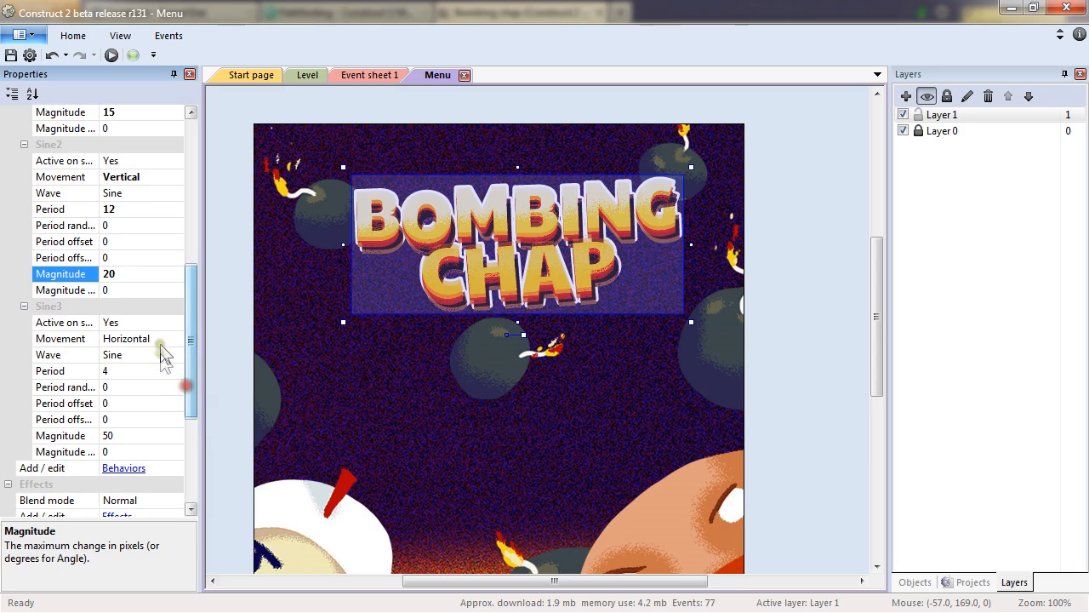
click(153, 339)
click(176, 338)
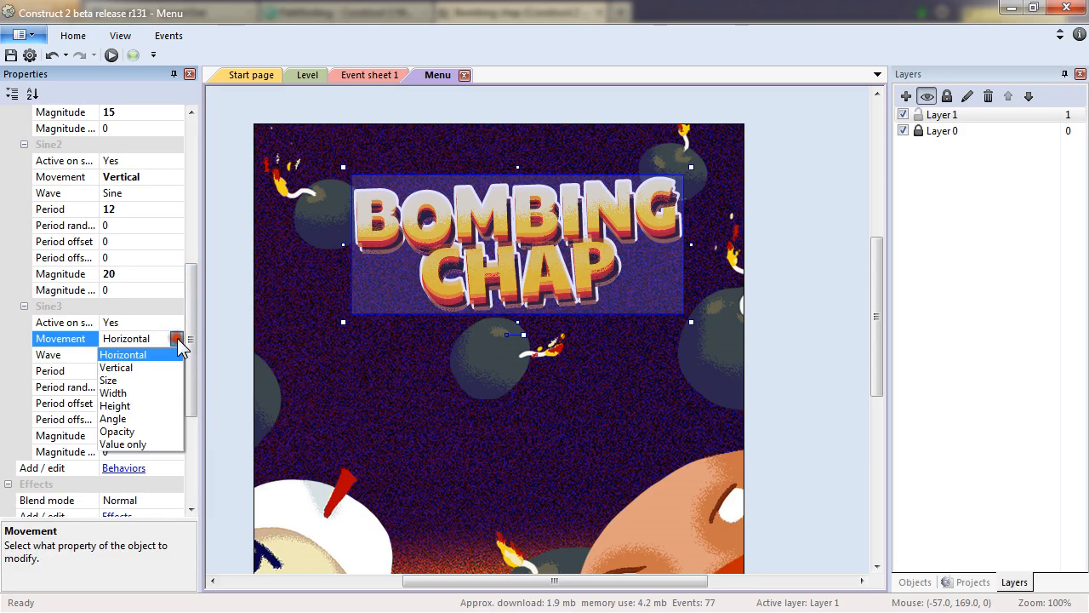
click(126, 419)
click(119, 373)
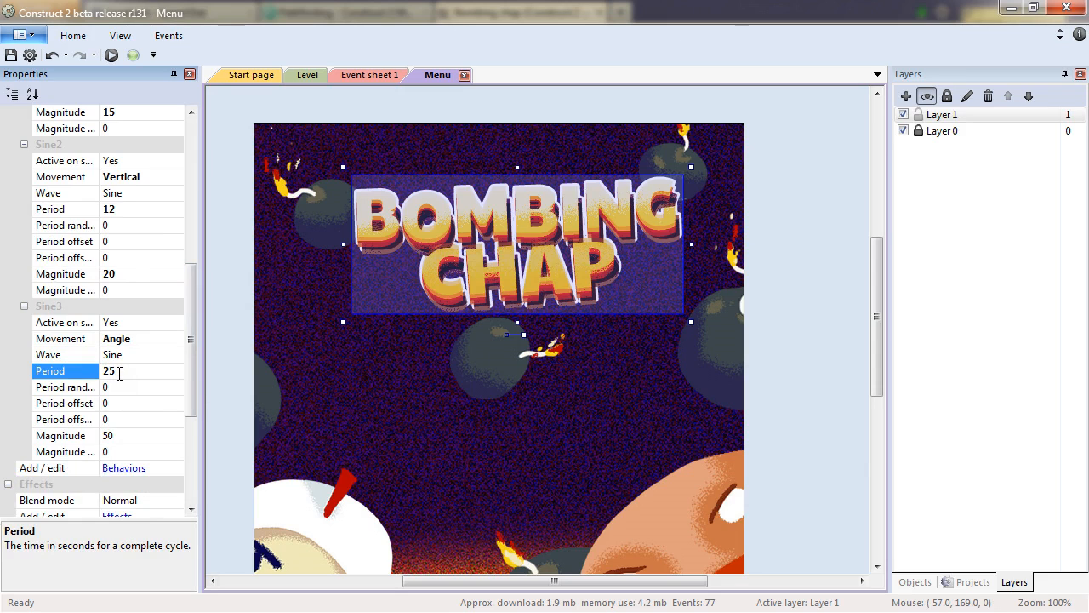
click(138, 437)
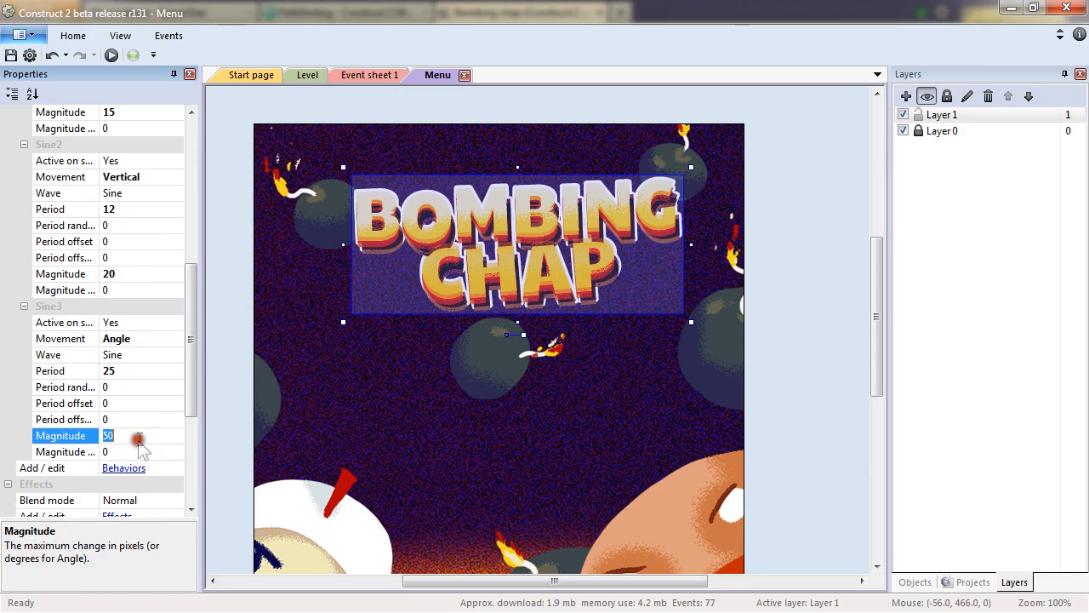
click(635, 420)
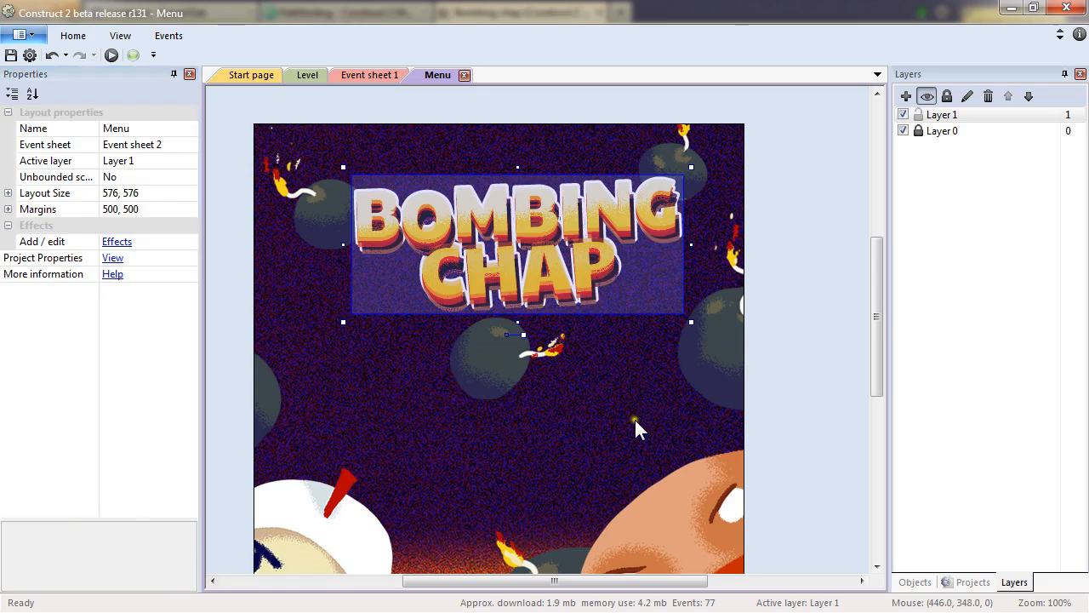
Preview the Menu layout in the browser to check the title's animation, and return to the Construct 2 editor.
key(F5)
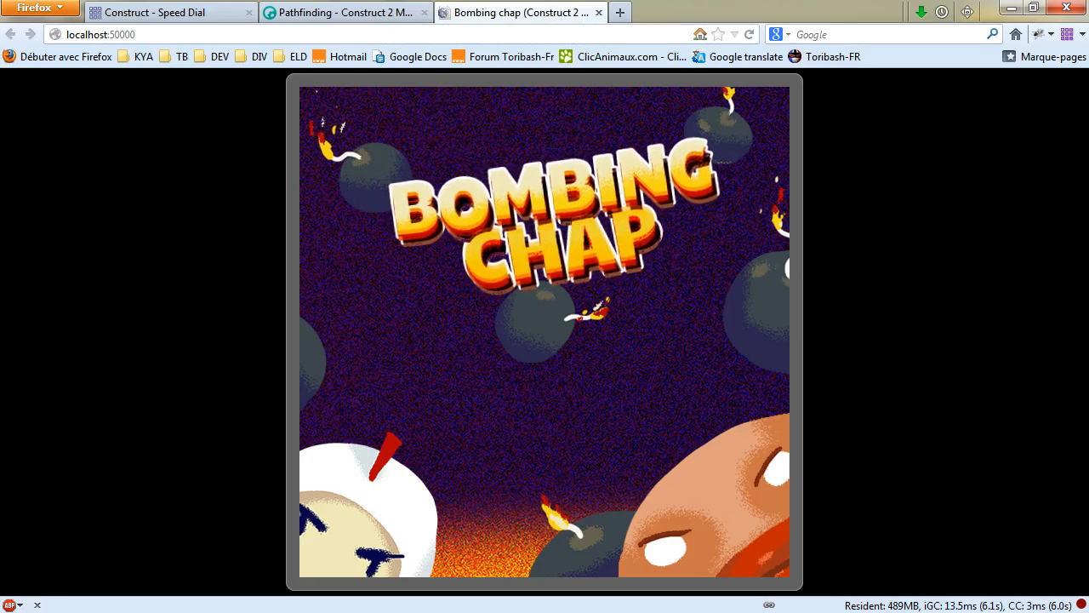
key(alt+Tab)
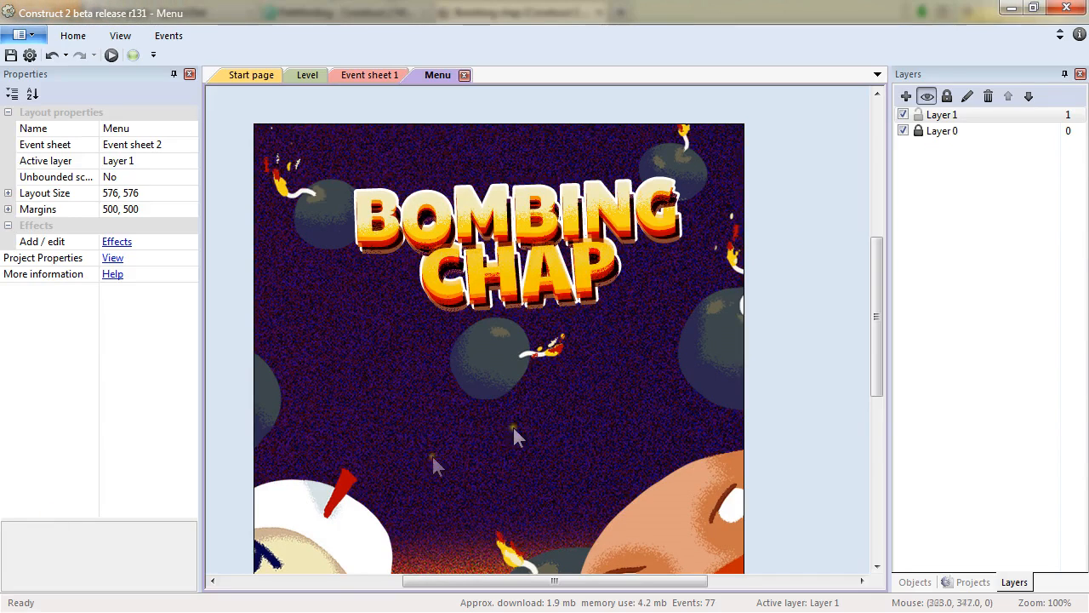
Set the Bombing Chap title sprite's position to 288, 248.
click(503, 224)
click(109, 257)
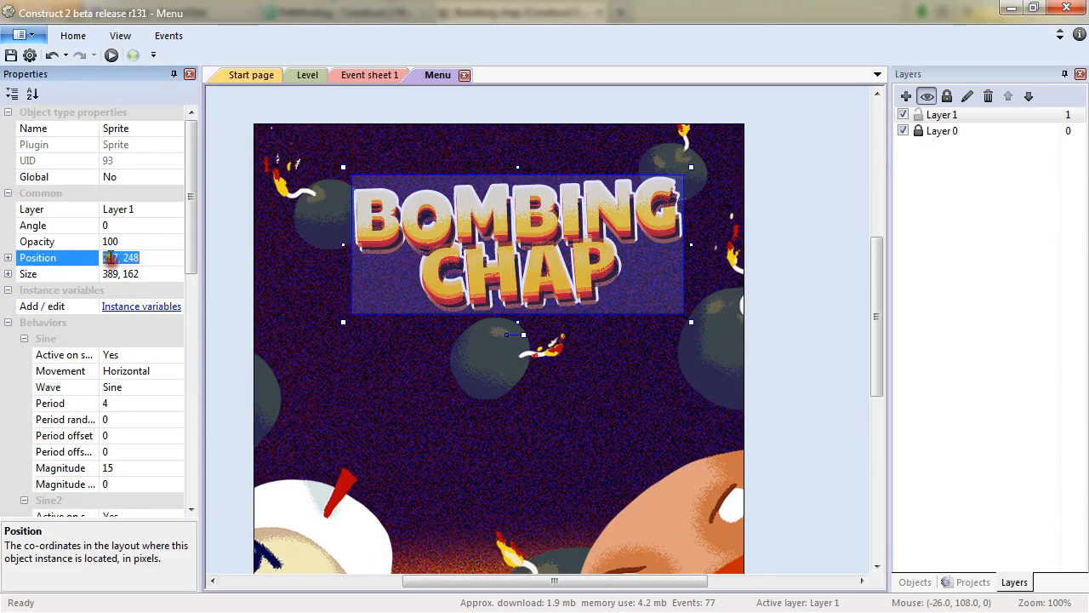
text(288)
key(Return)
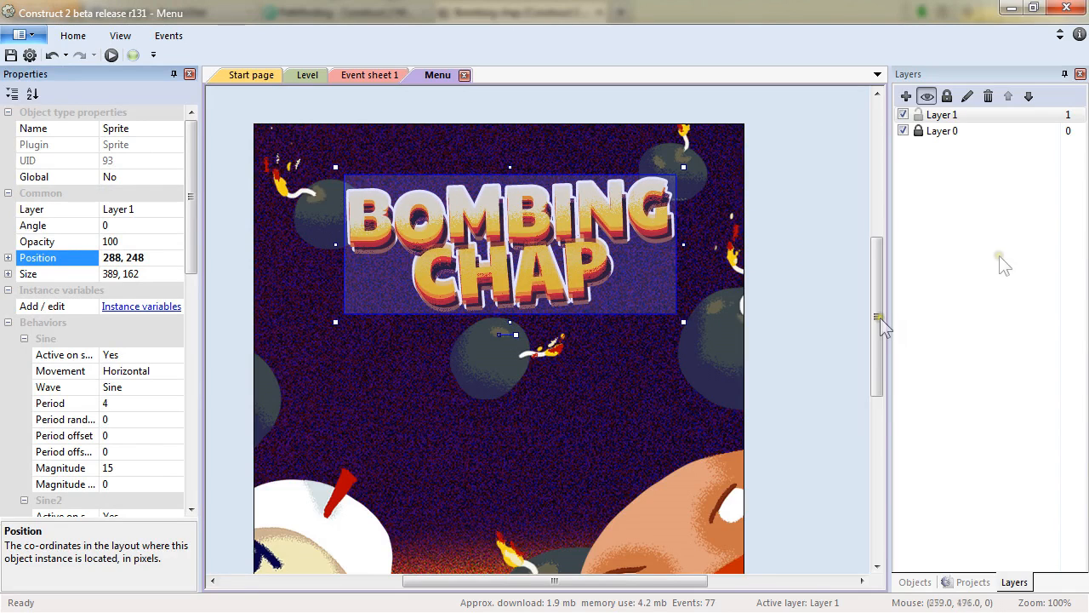
Insert a new Sprite object on Layer 1 at about 100, 313, below the title.
click(525, 467)
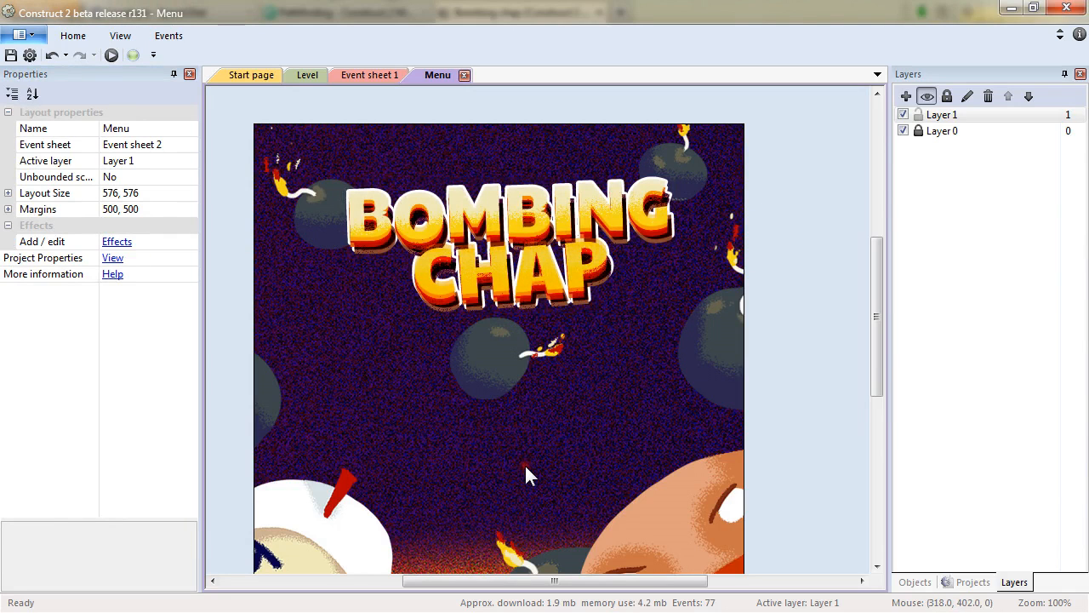
double_click(365, 435)
click(501, 340)
double_click(500, 340)
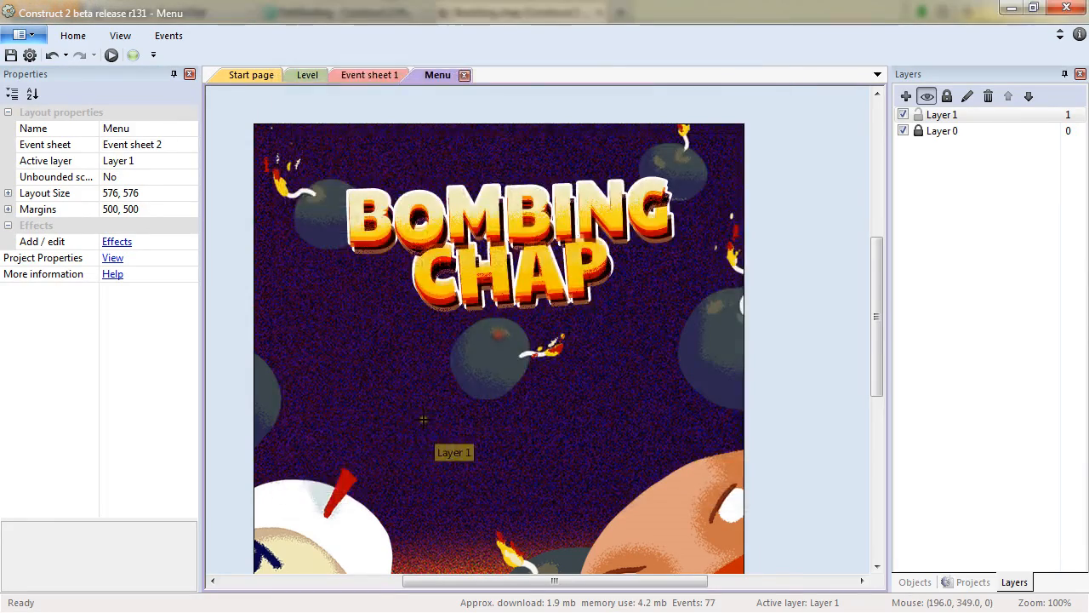
click(339, 390)
Import One_Player_Hover.png and One_Player_Normal.png as animation frames of the new sprite.
click(286, 51)
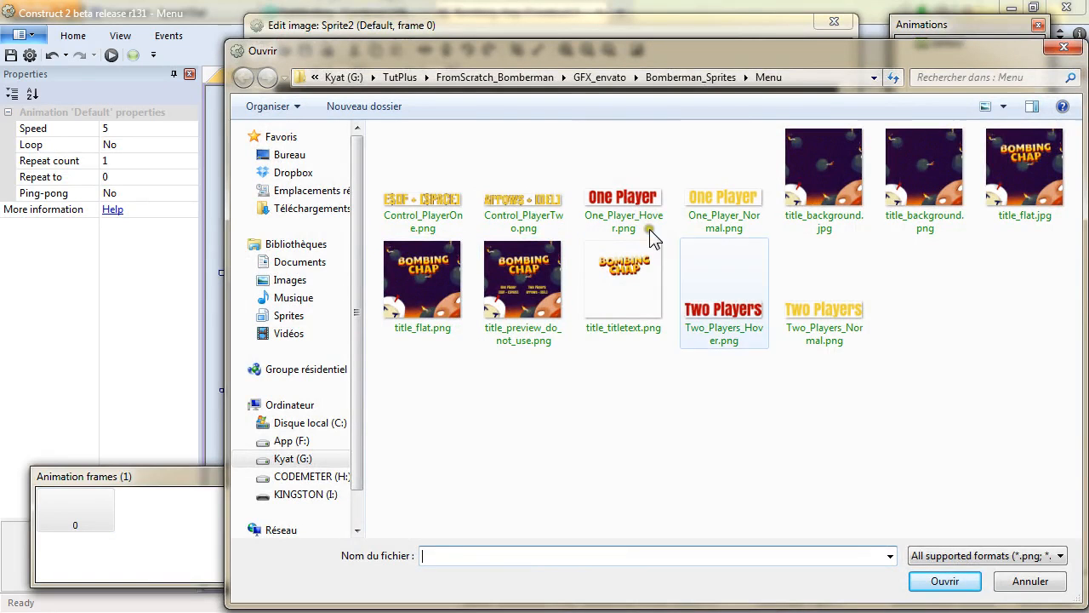
click(1034, 581)
right_click(159, 528)
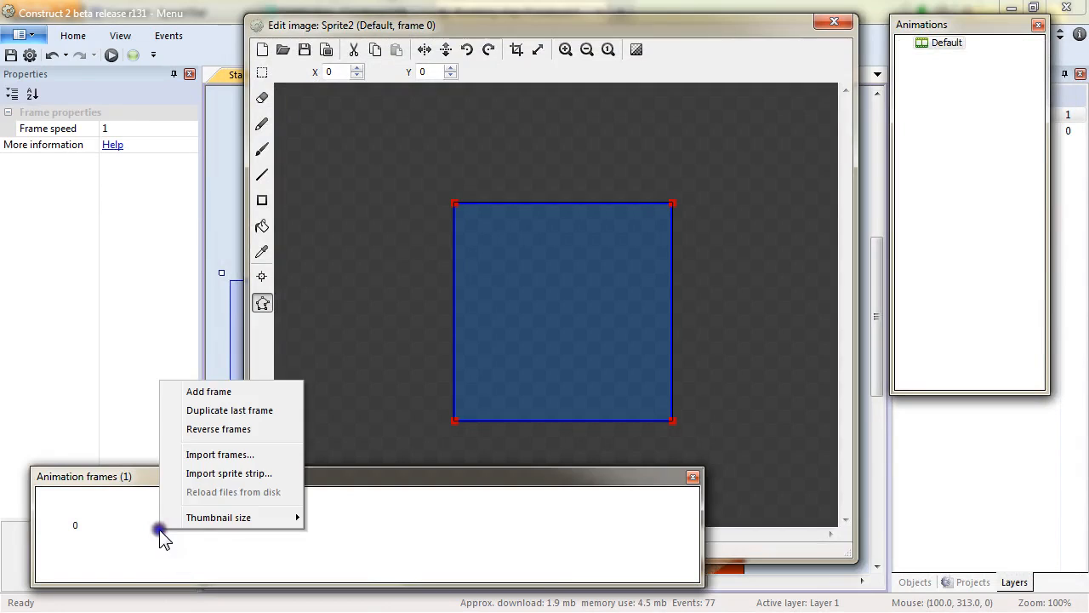
click(236, 454)
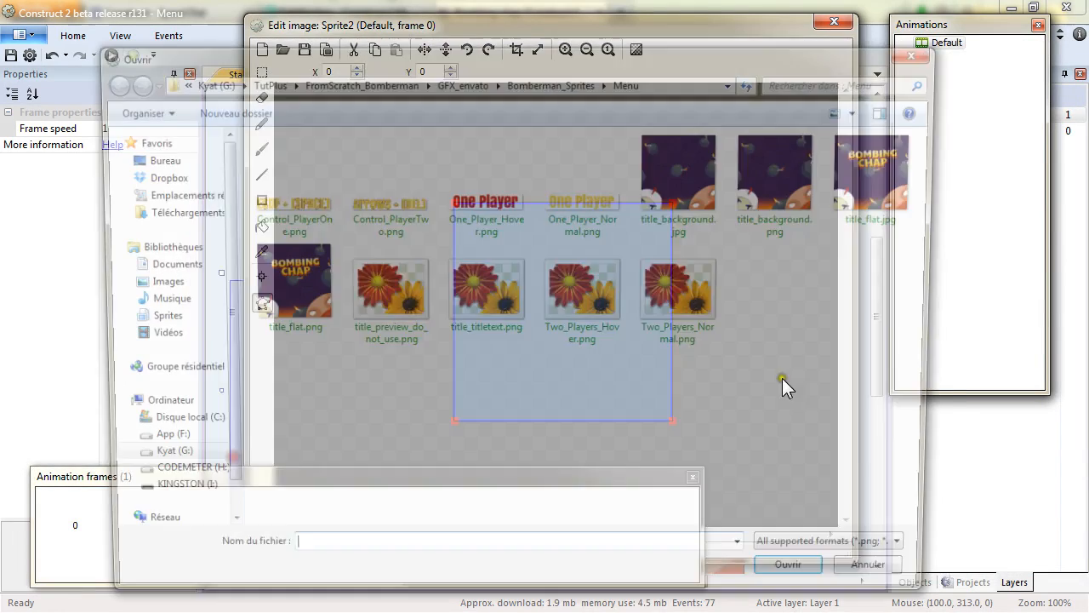
click(506, 205)
ctrl+click(562, 202)
click(813, 584)
Delete the empty animation frame and reorder the rest so the yellow One Player image is frame 0.
click(93, 505)
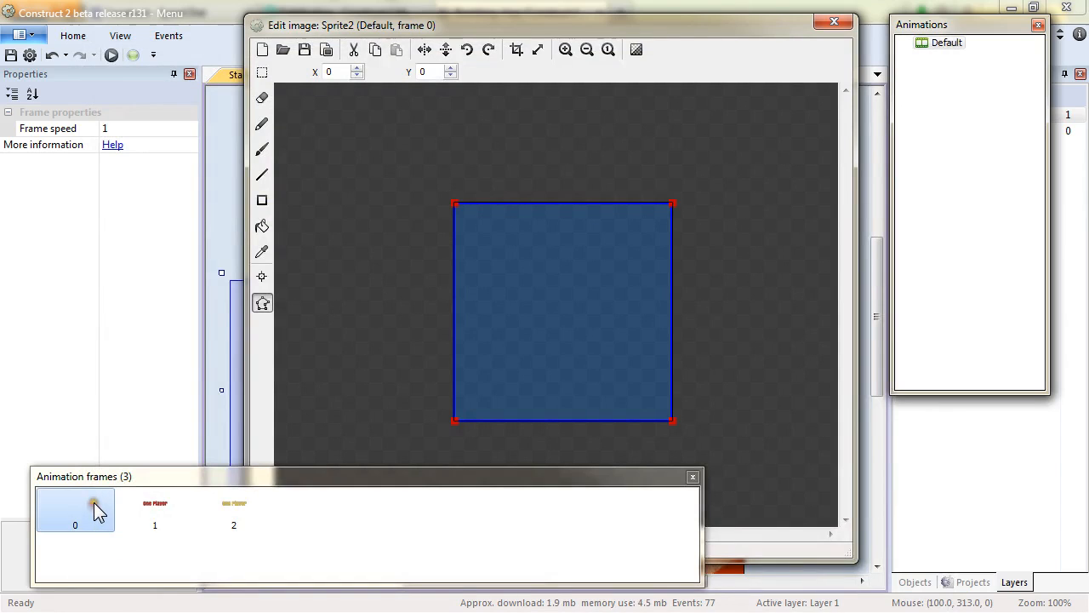
key(Delete)
drag(146, 501, 47, 514)
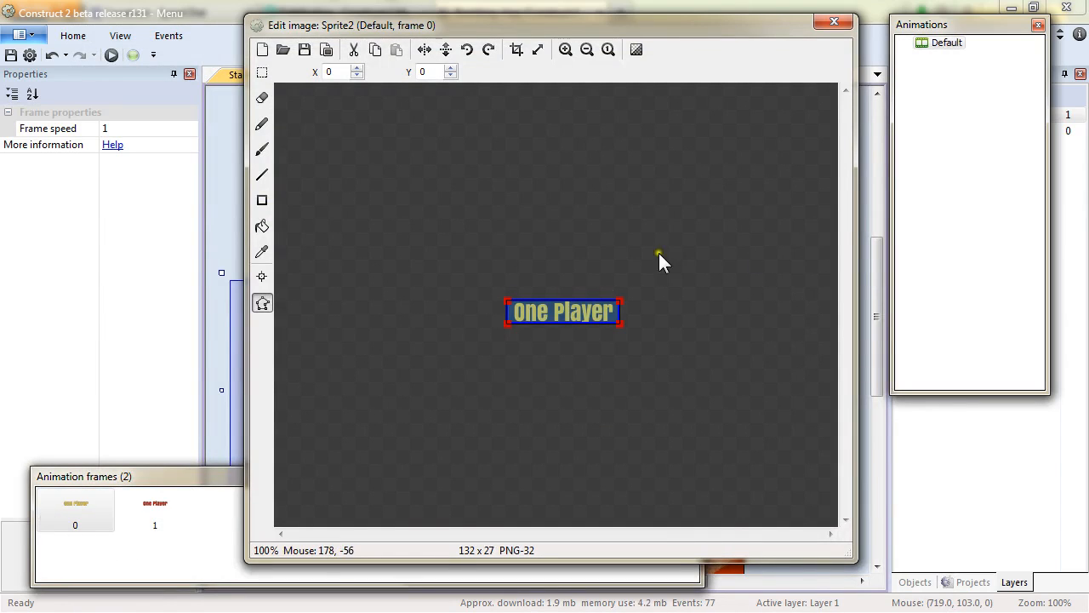
Set the Default animation's speed to 0 and close the image editor.
click(947, 43)
click(947, 42)
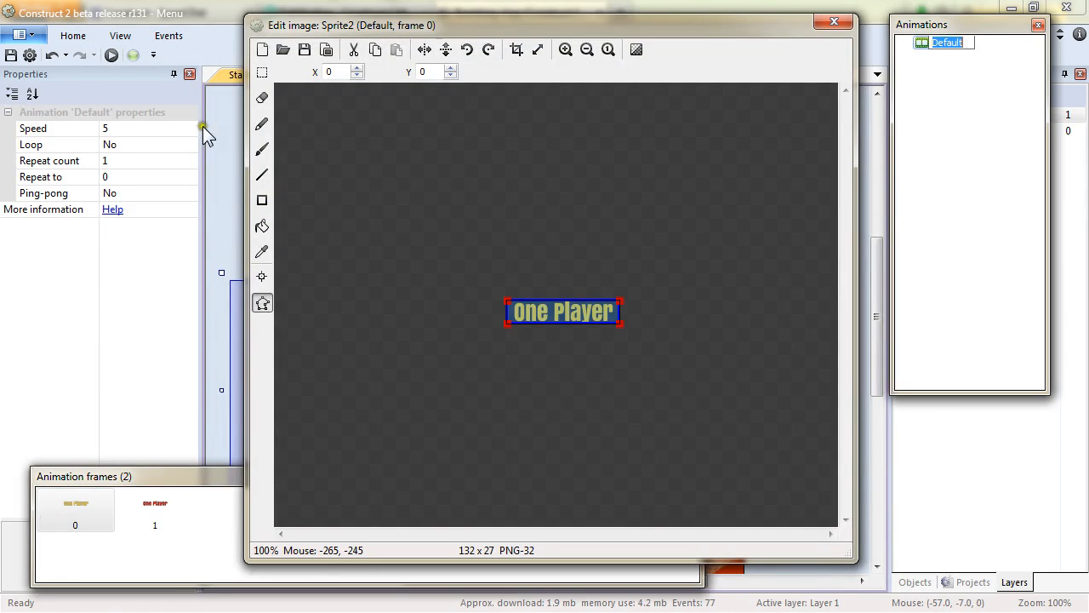
click(137, 129)
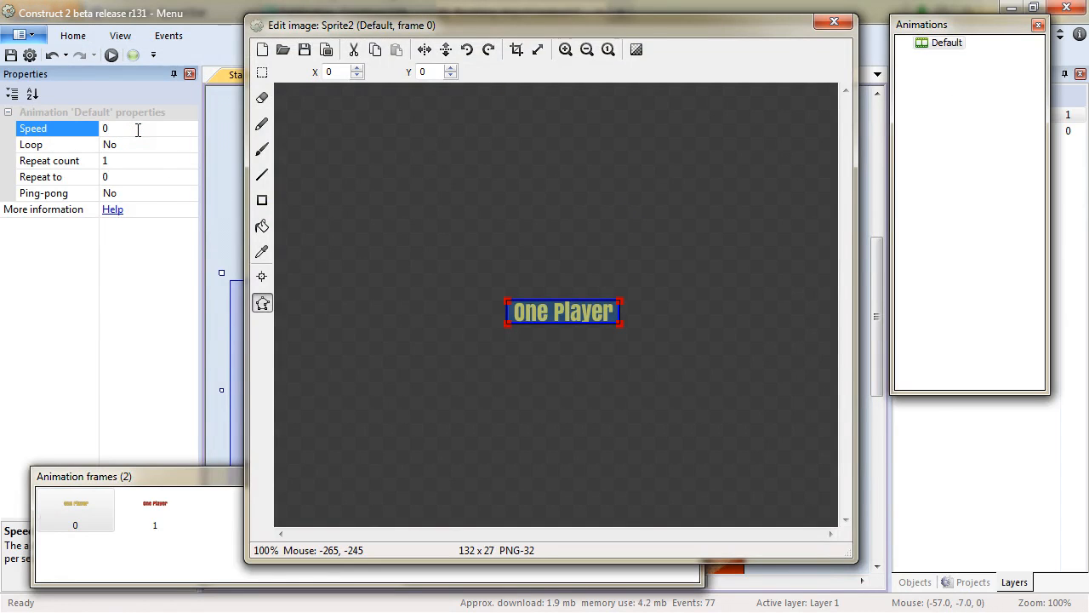
click(834, 22)
Move the One Player sprite to about 139, 295 and rename it PlayerButton.
click(376, 389)
drag(376, 389, 395, 377)
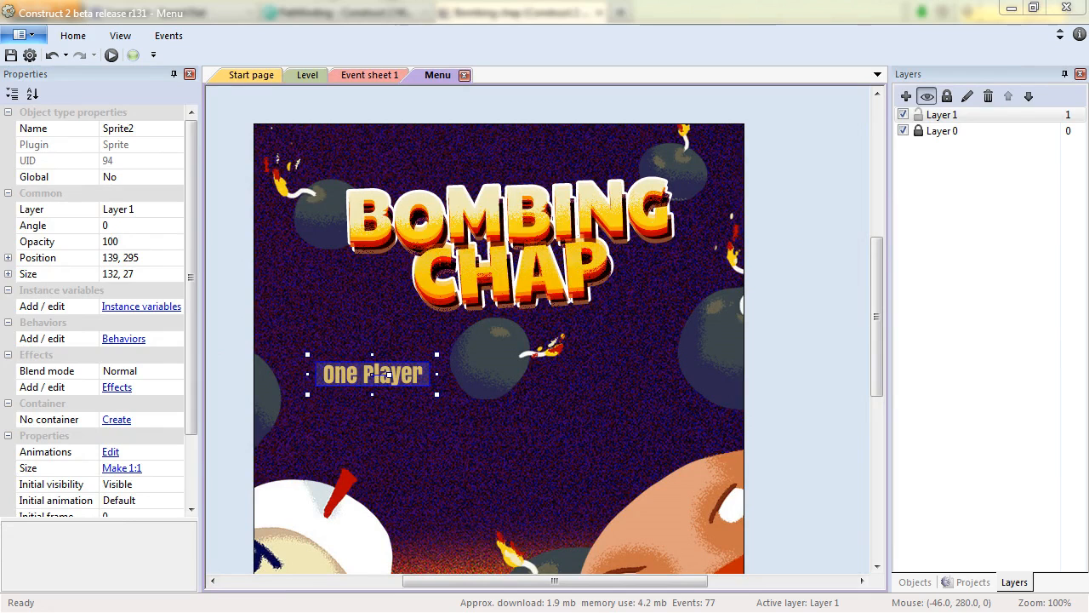
click(134, 128)
text(Playe)
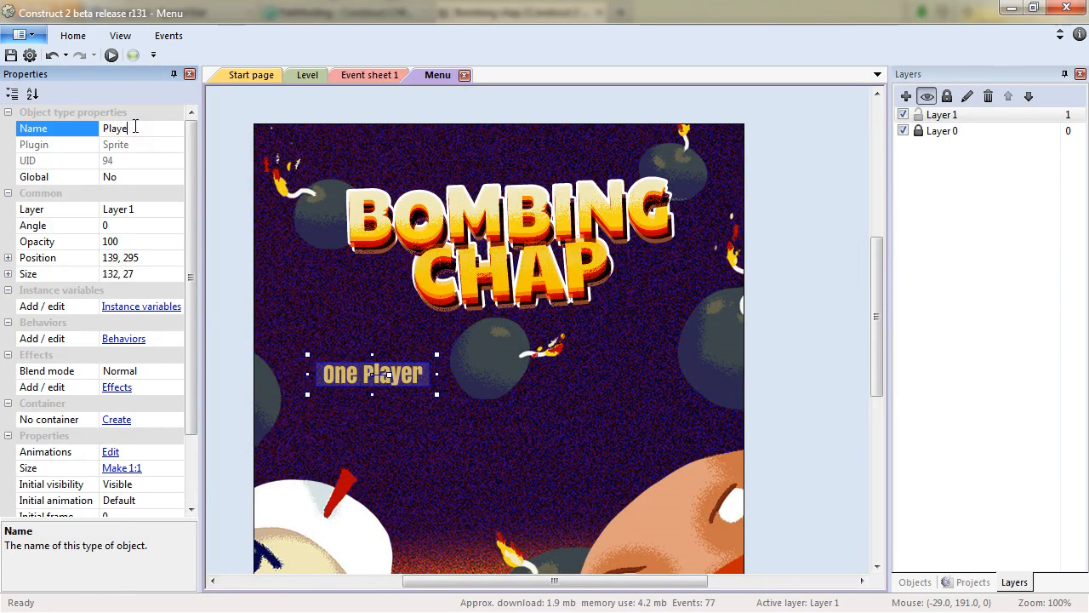
text(rButton)
key(Return)
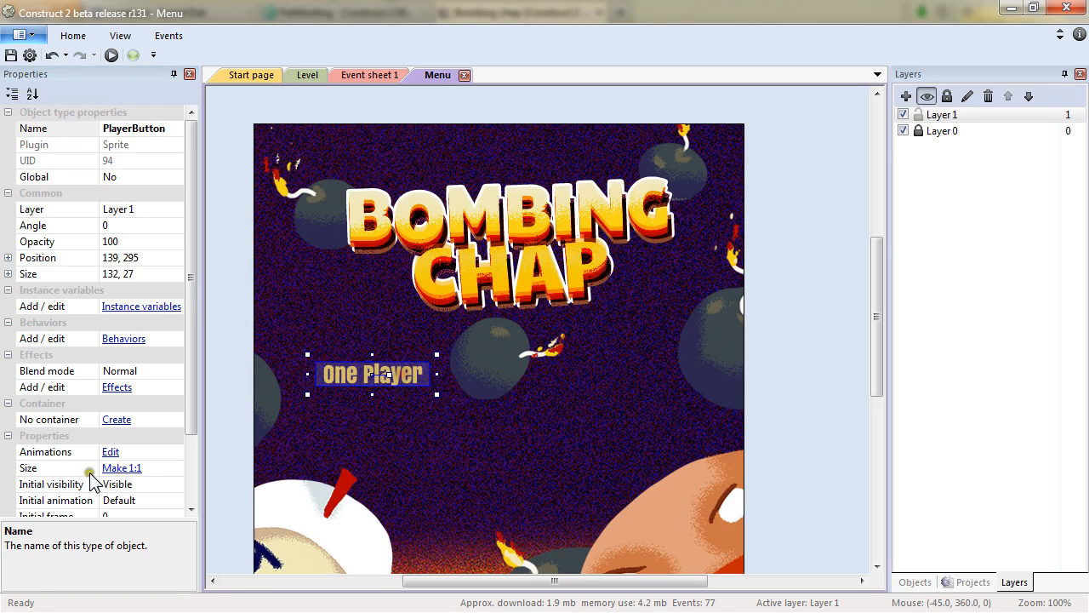
Set the PlayerButton sprite's position to 146, 340.
click(135, 257)
key(Left)
key(Left)
key(Left)
key(Left)
key(Left)
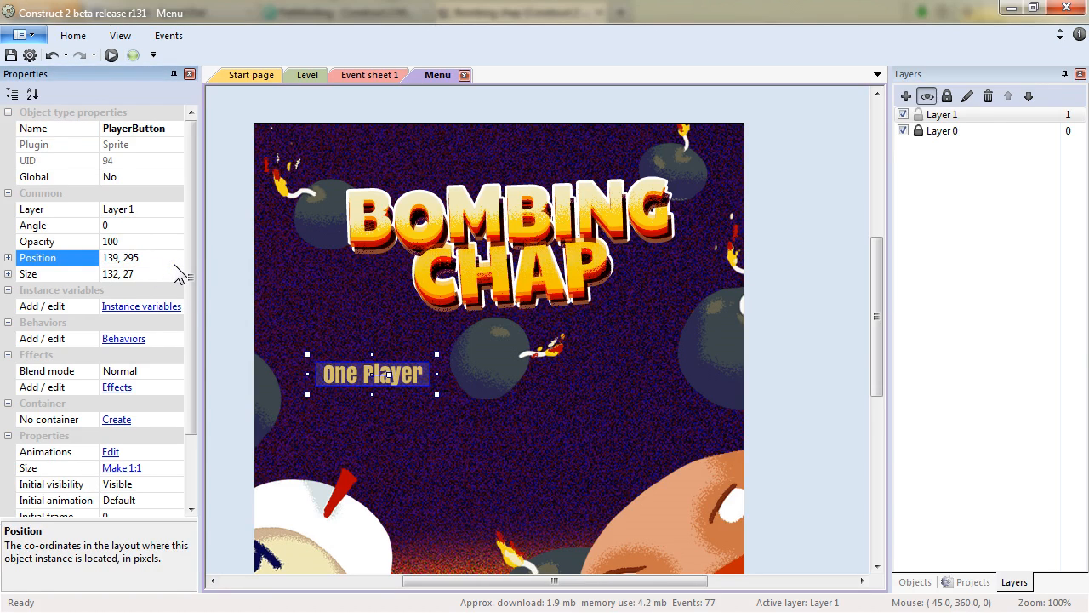
key(shift+Home)
text(146)
key(shift+Right)
key(shift+Right)
key(shift+Right)
text(340)
key(Return)
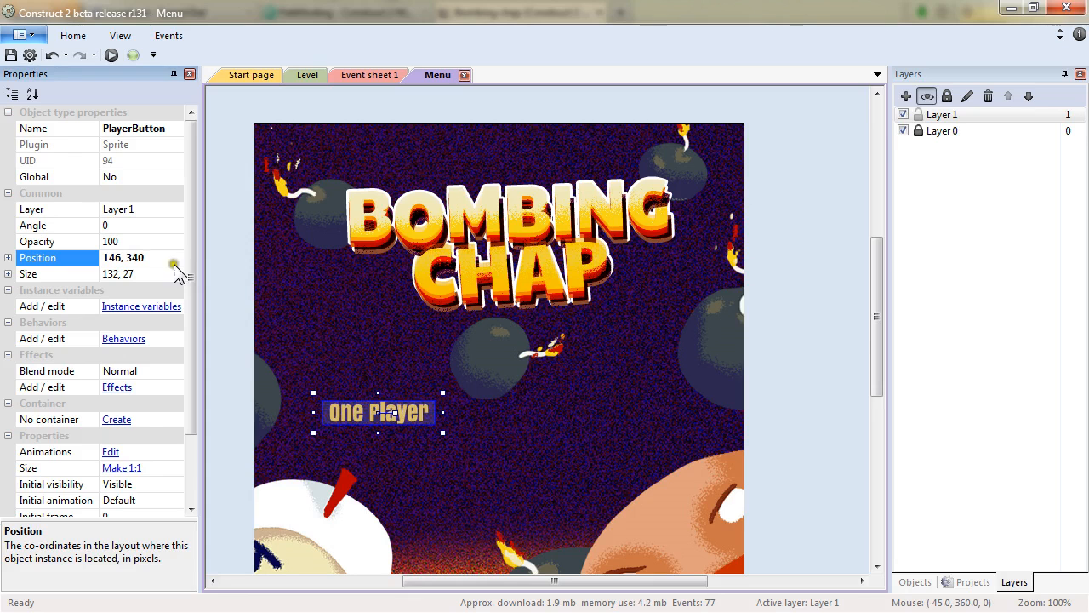
Rename the PlayerButton sprite's Default animation as PlayerOne.
double_click(418, 418)
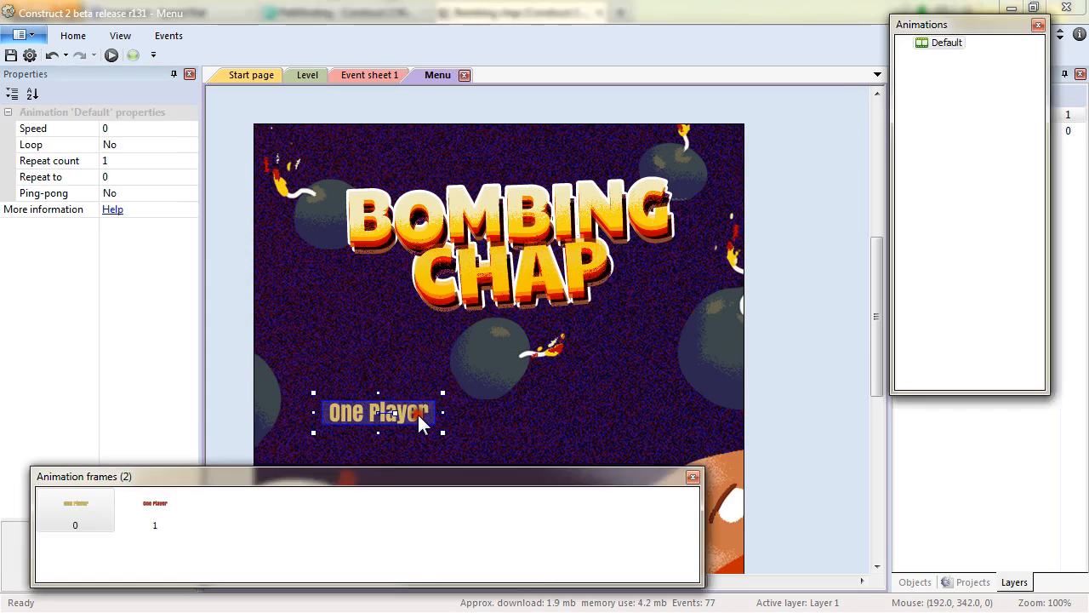
click(948, 46)
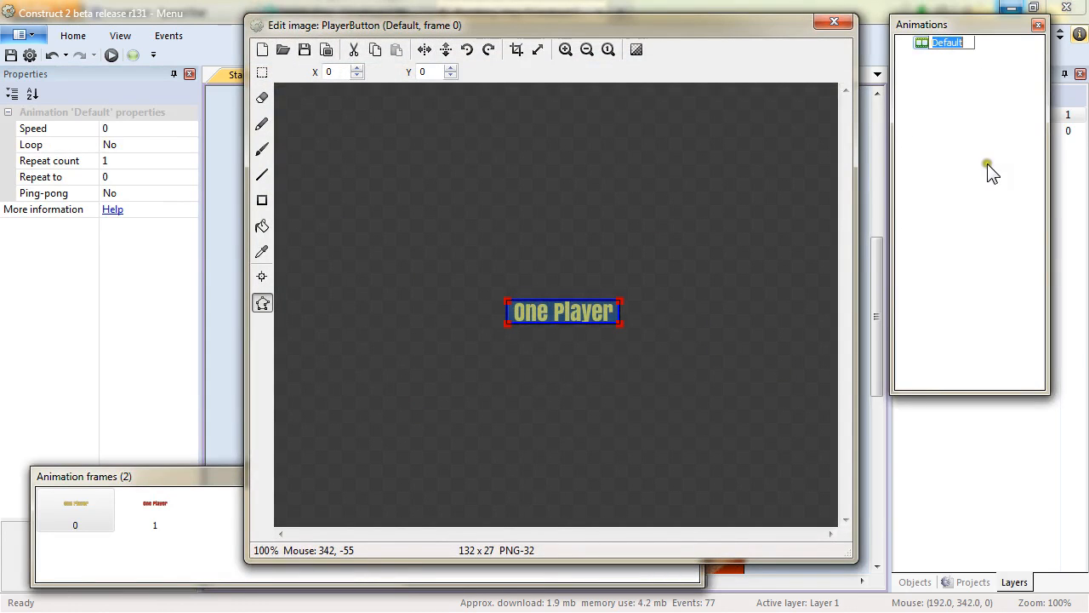
text(PlayerOne)
key(Return)
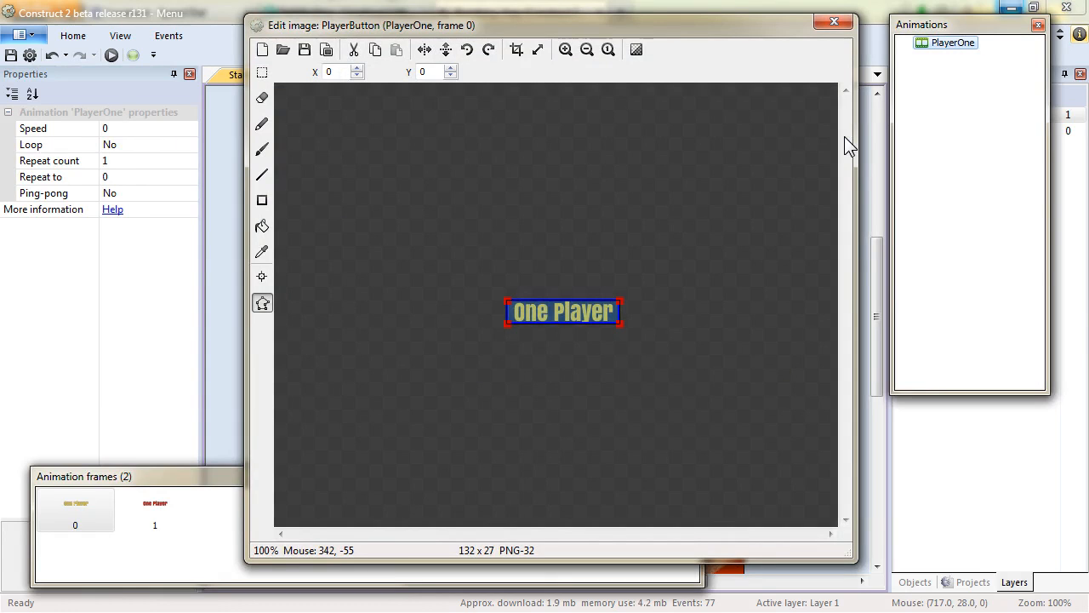
Add a second animation named PlayerTwo to the PlayerButton sprite.
right_click(953, 103)
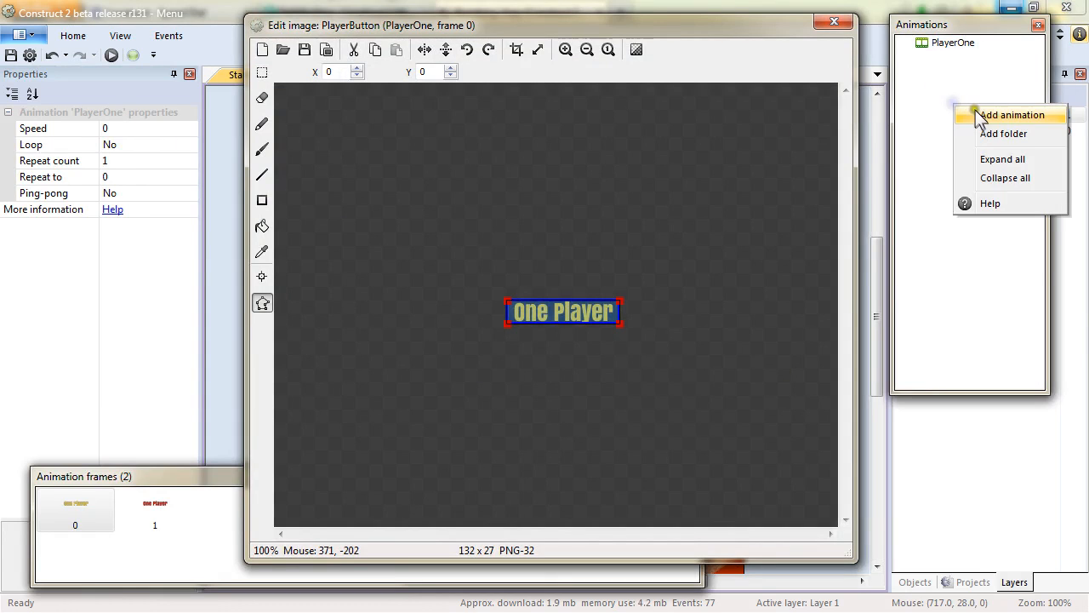
click(975, 111)
text(Playe)
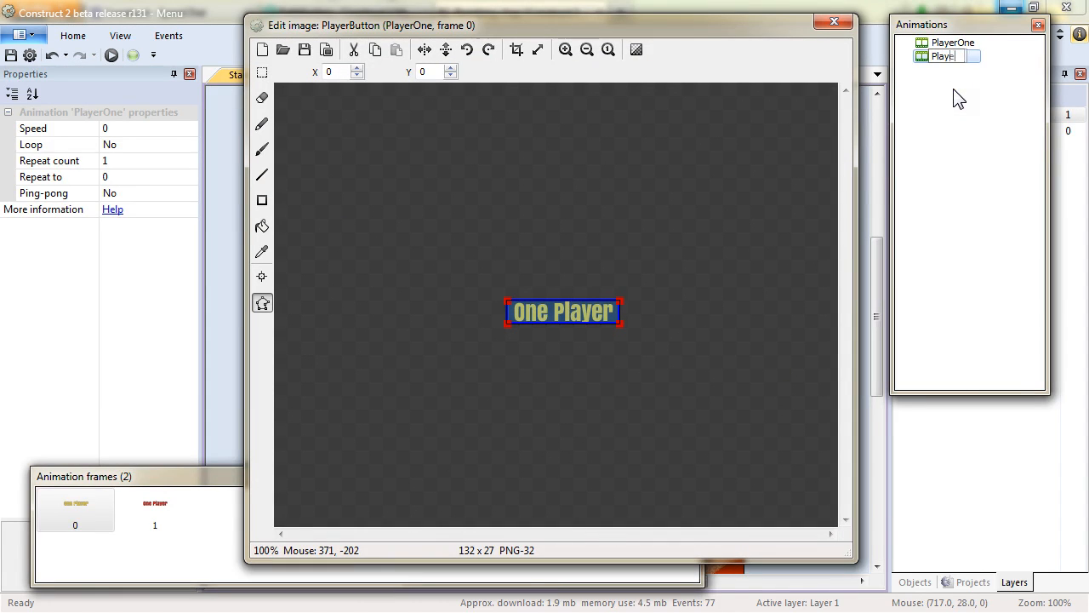
key(Return)
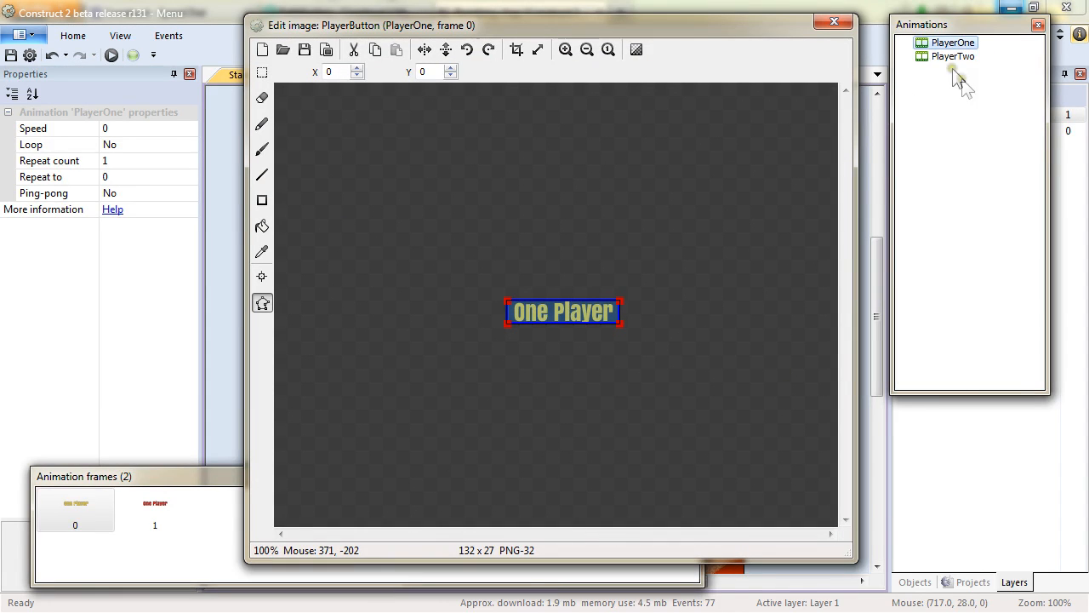
Import Two_Players_Hover.png and Two_Players_Normal.png as frames of the PlayerTwo animation and delete its empty frame.
click(936, 59)
right_click(201, 577)
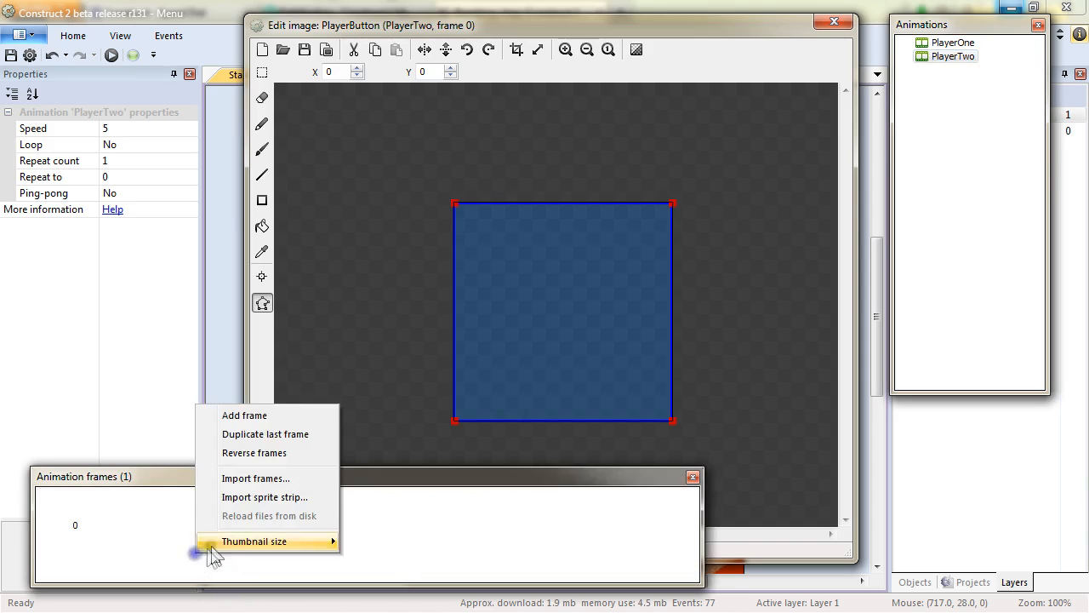
click(258, 484)
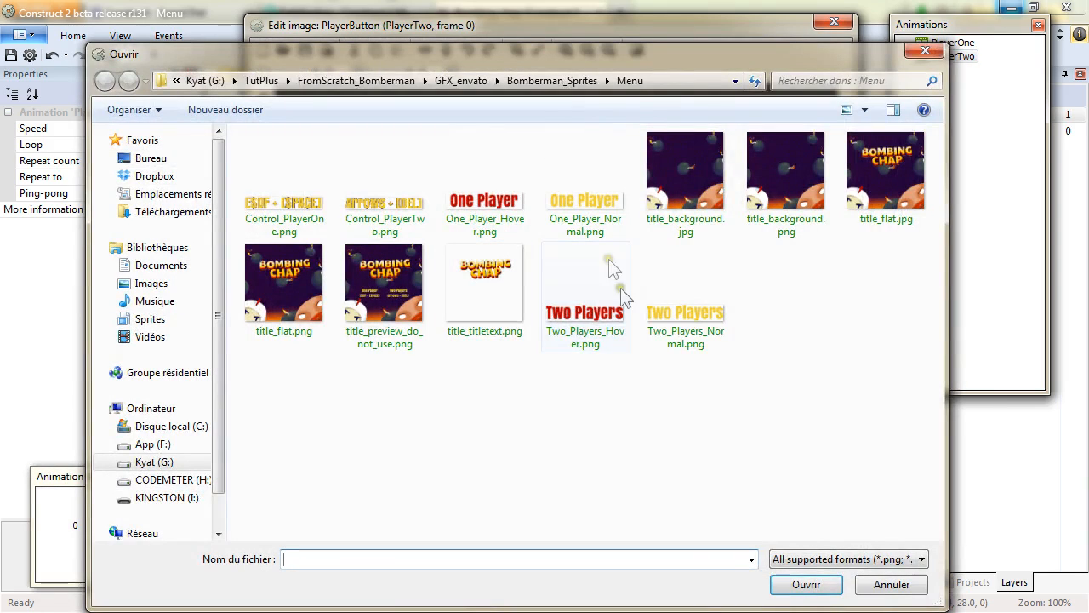
click(686, 294)
ctrl+click(598, 322)
click(830, 585)
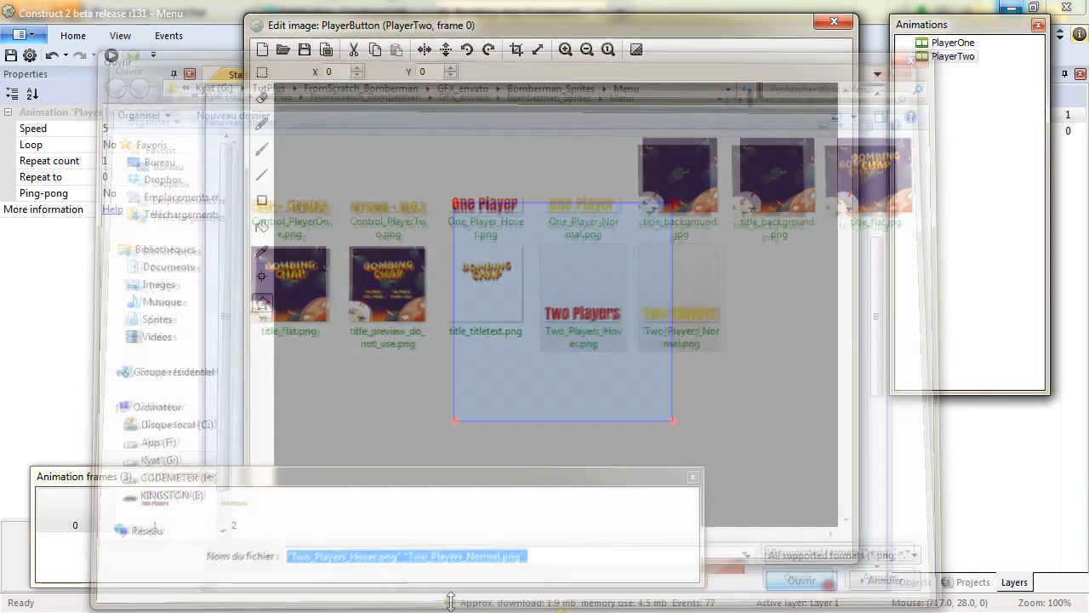
click(92, 524)
key(Delete)
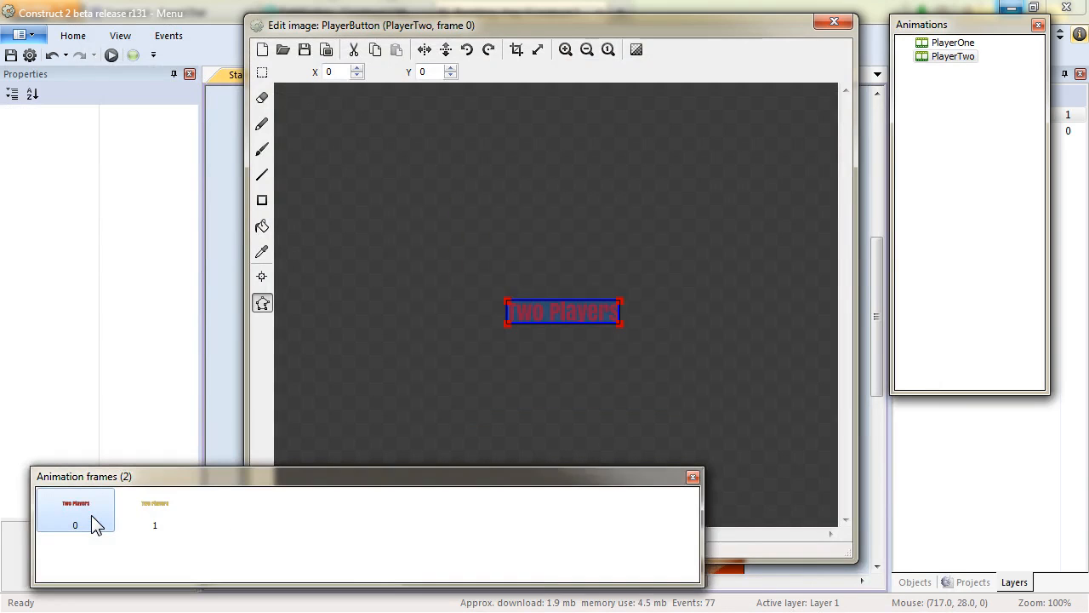
Make the yellow Two Players image the first frame of the PlayerTwo animation and set that animation's speed to 0.
click(154, 511)
click(53, 511)
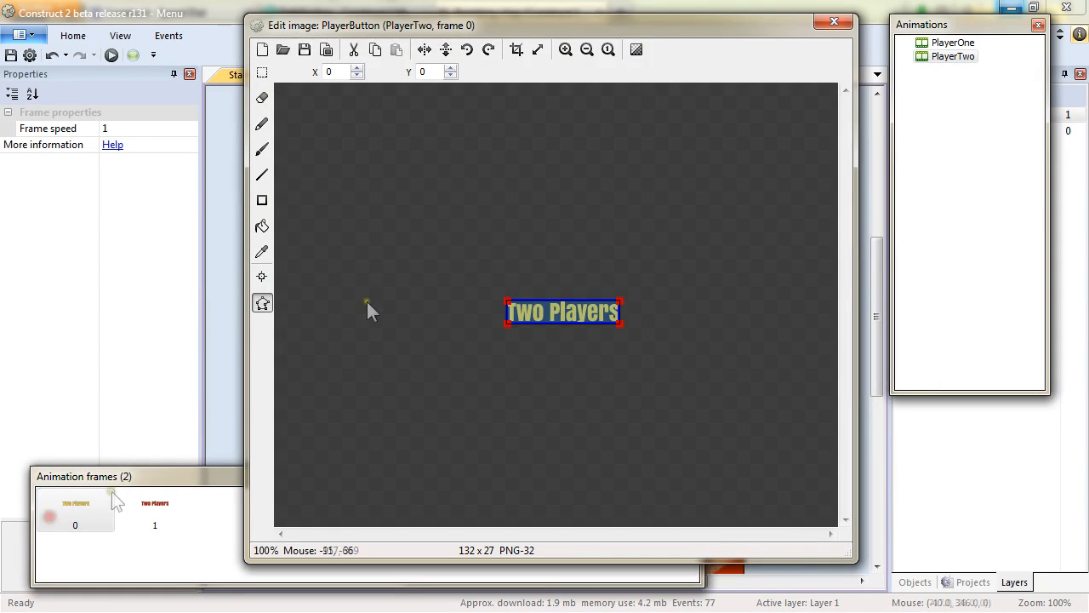
click(948, 56)
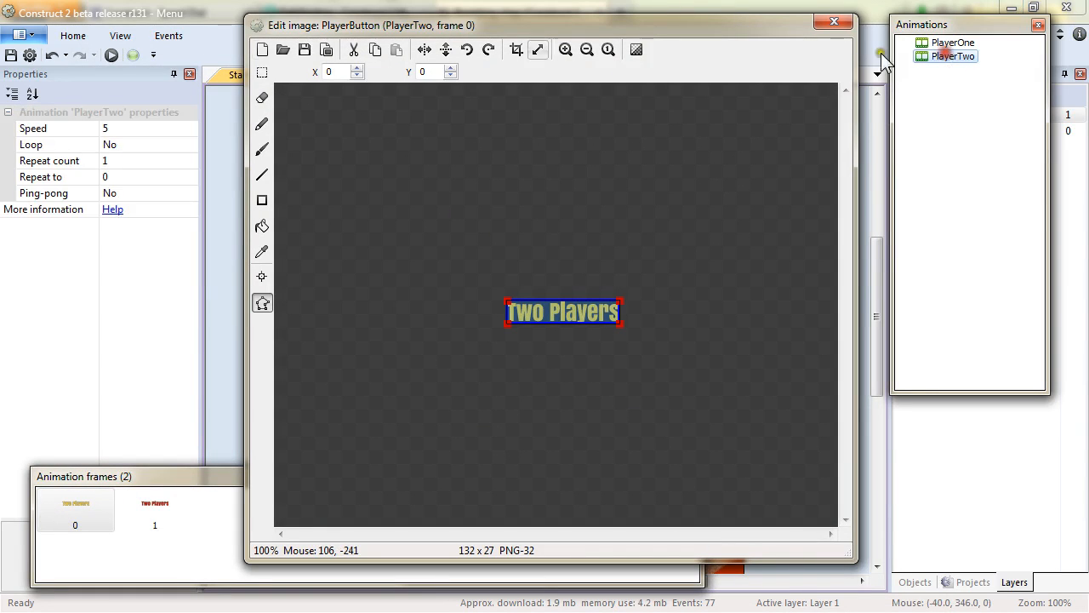
click(154, 126)
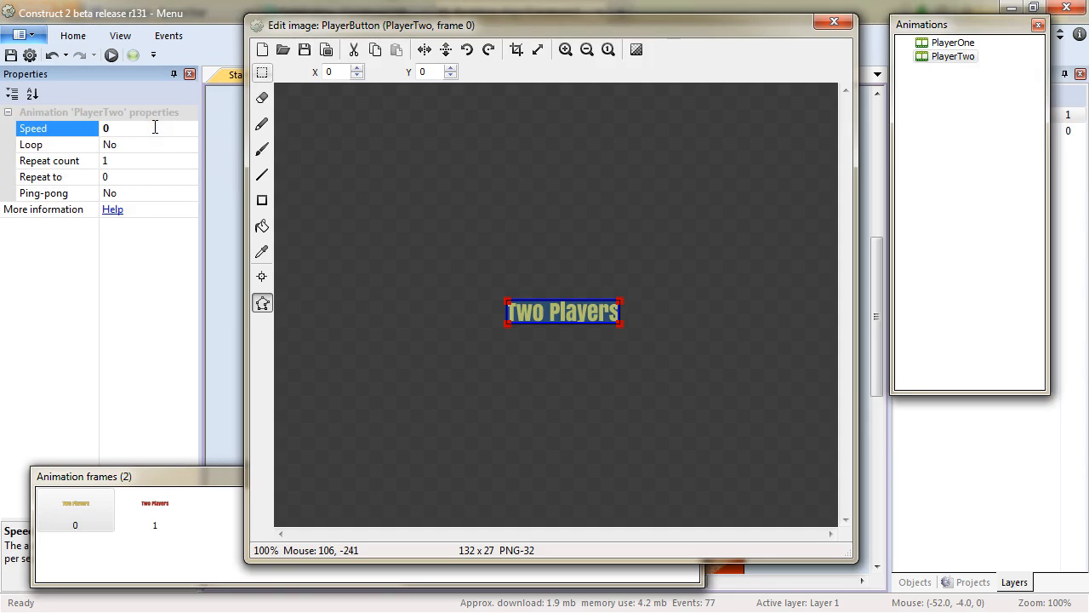
click(832, 22)
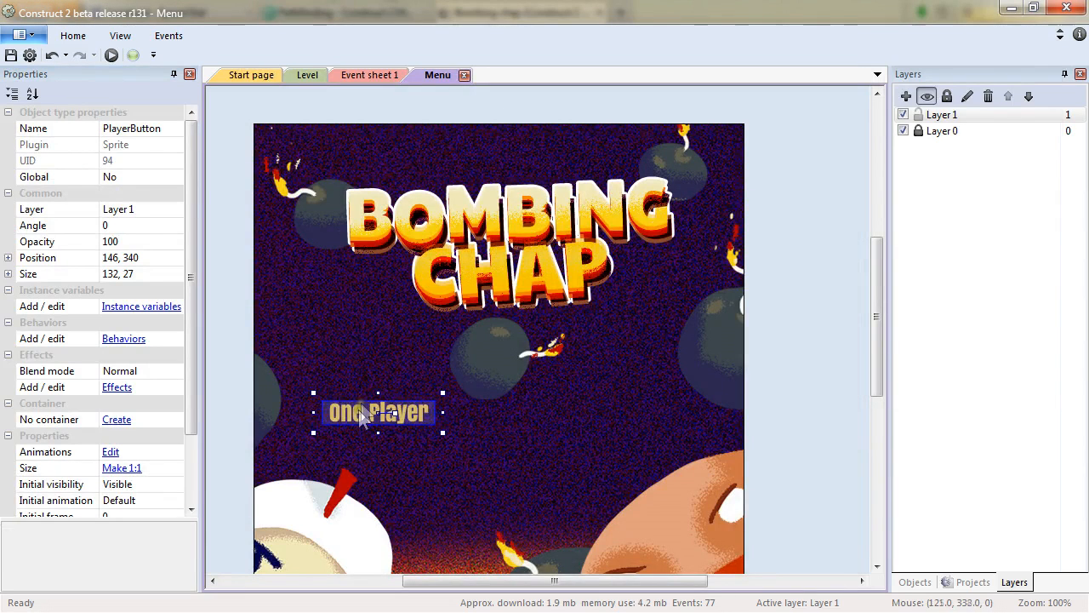
Duplicate the One Player button on the same row of the Menu layout and set the copy's position to 415, 340.
ctrl+drag(350, 413, 594, 412)
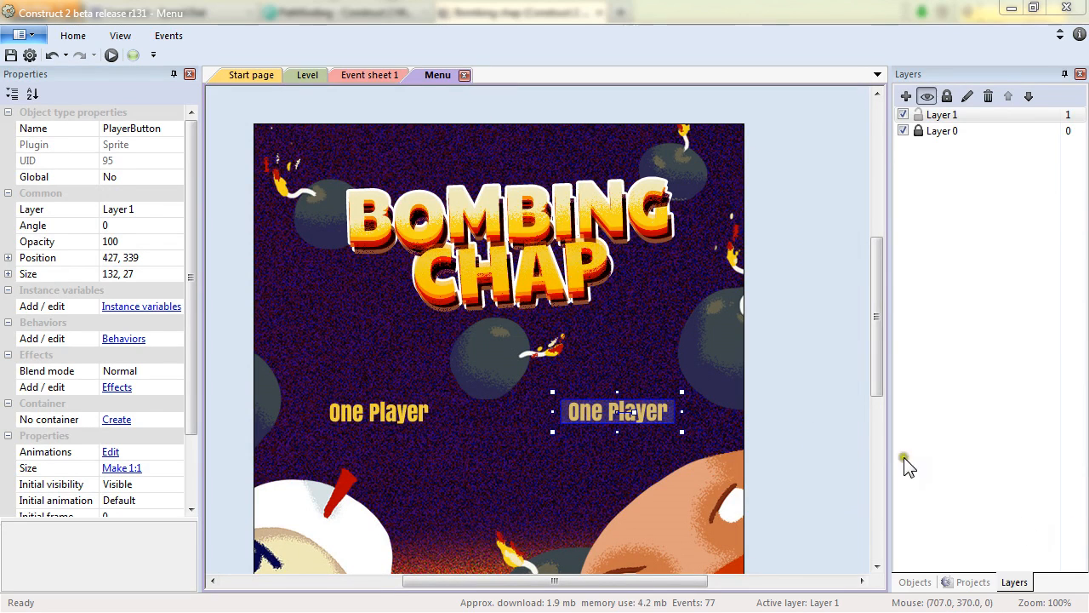
click(151, 254)
text(415)
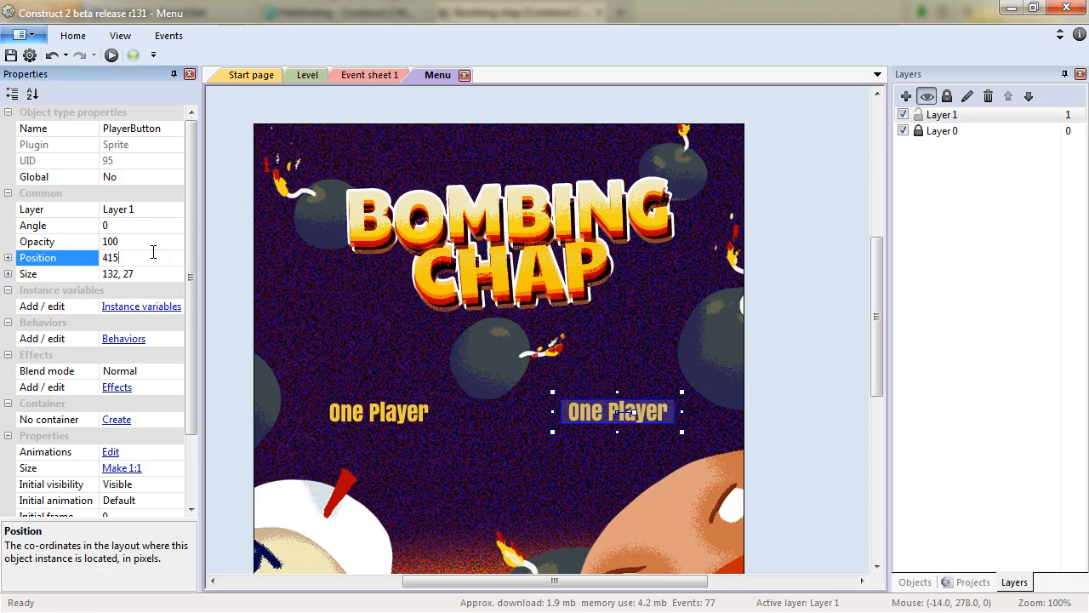
text(, 340)
key(Return)
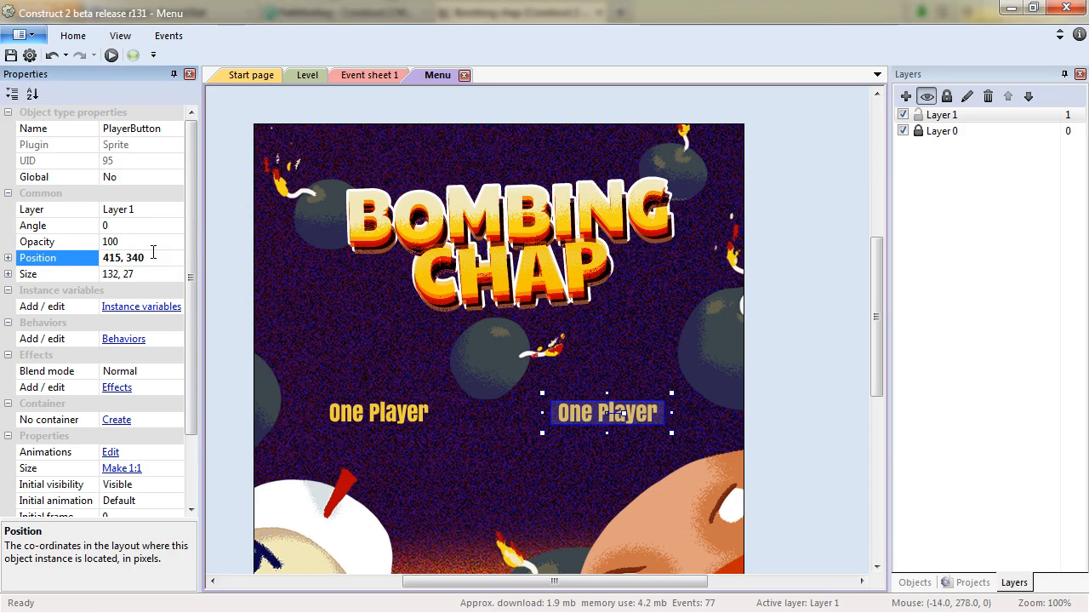
Set the initial animation of the duplicated PlayerButton to PlayerTwo.
scroll(193, 340, down, 3)
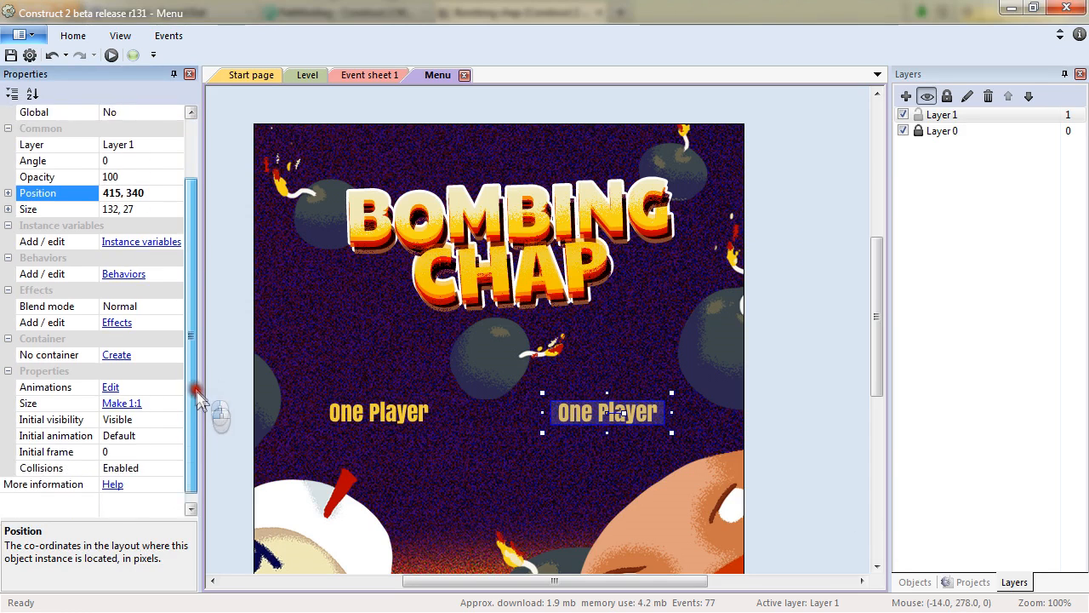
click(130, 420)
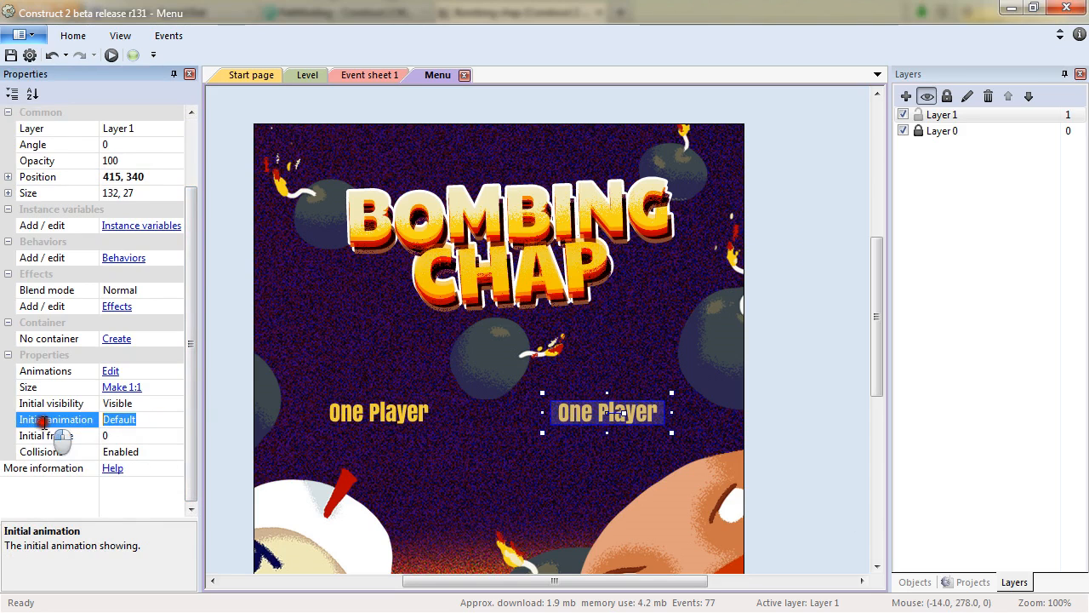
text(Pl)
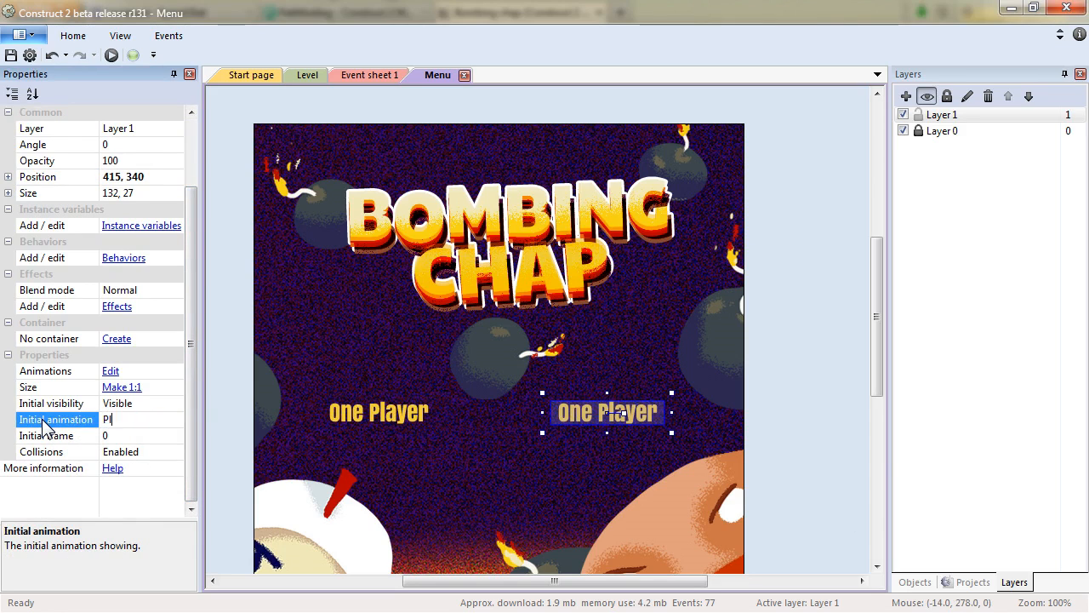
key(Return)
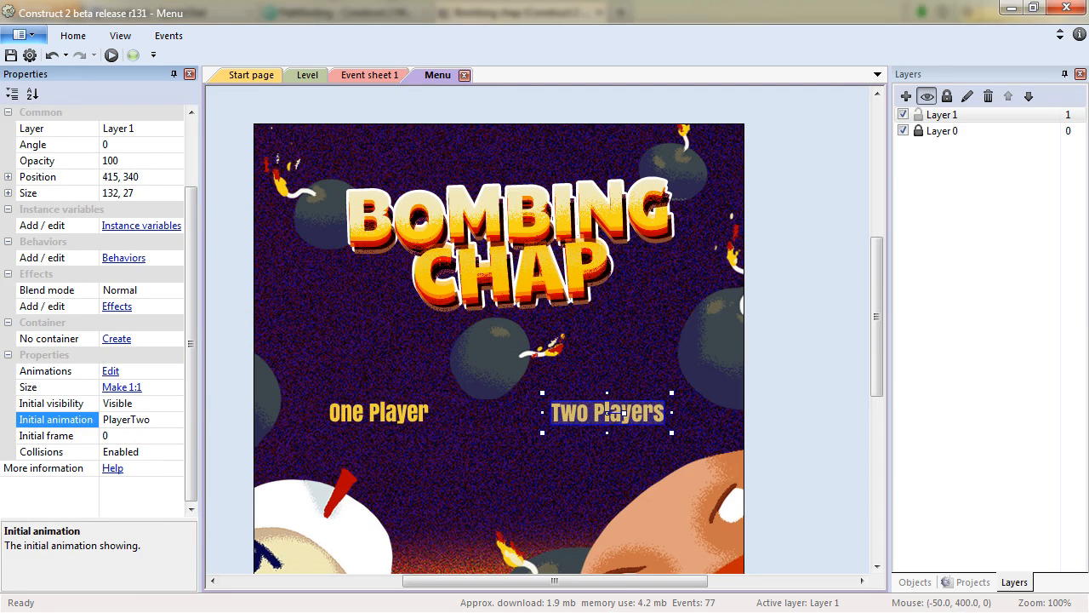
Insert a new Sprite object in the Menu layout just below the One Player button.
click(531, 485)
double_click(517, 501)
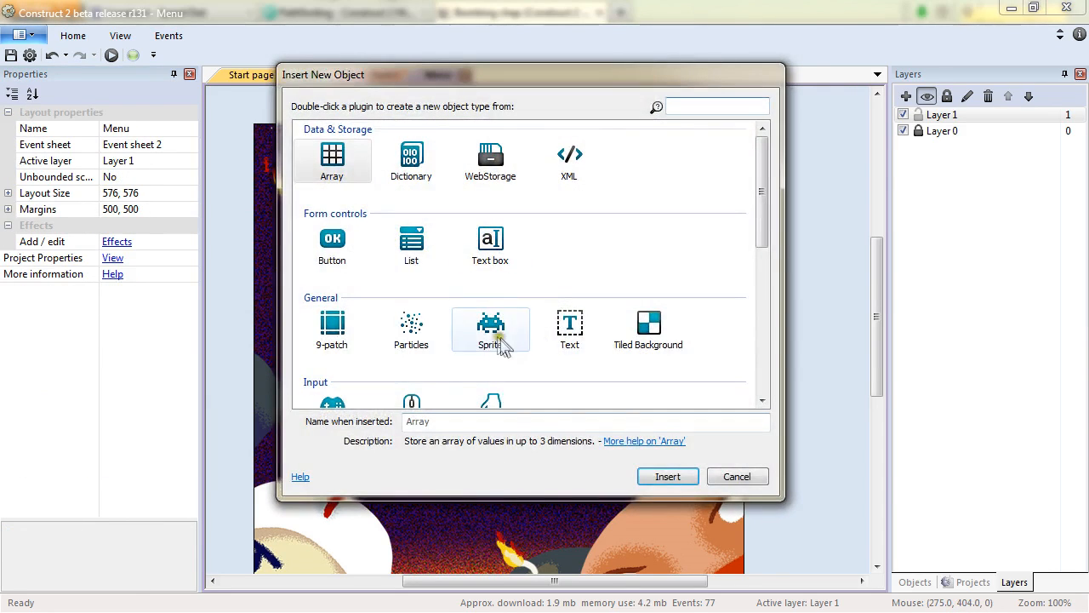
double_click(493, 332)
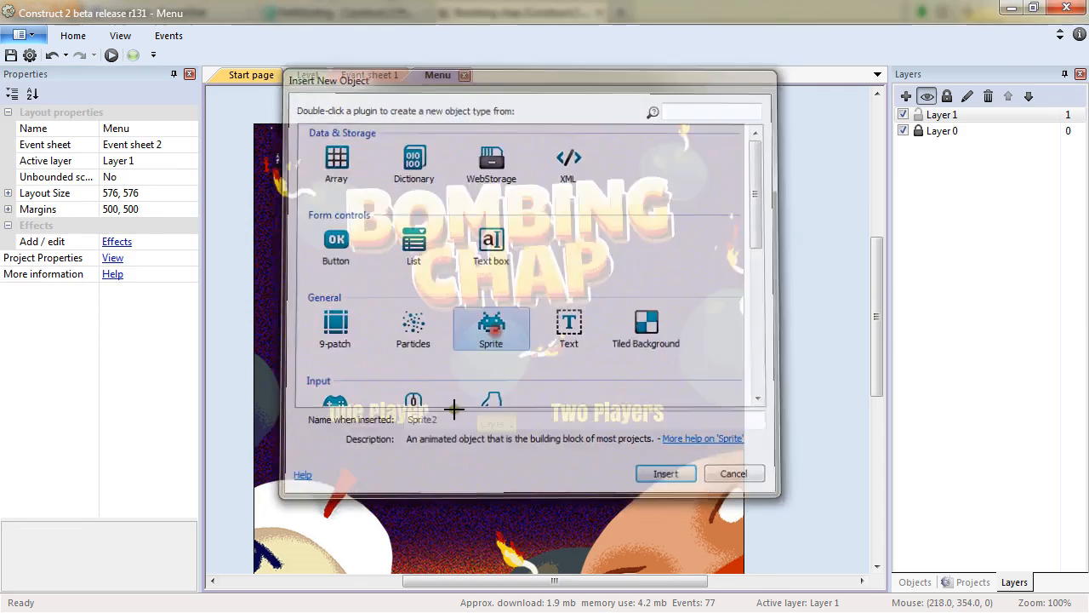
click(391, 455)
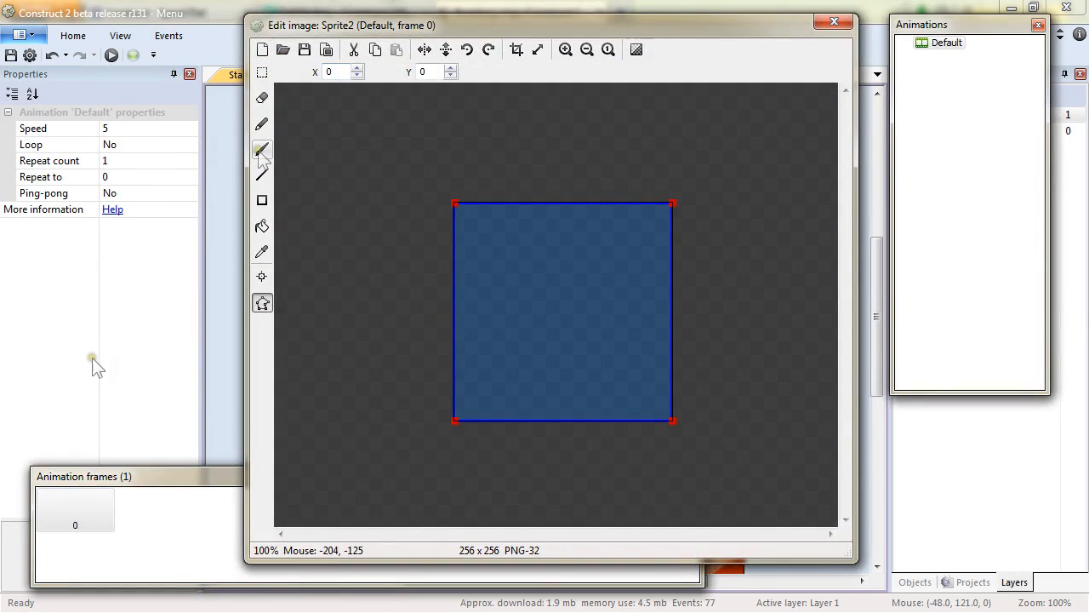
Import Control_PlayerOne.png and Control_PlayerTwo.png as frames of the new sprite and delete its empty frame.
right_click(144, 515)
click(226, 438)
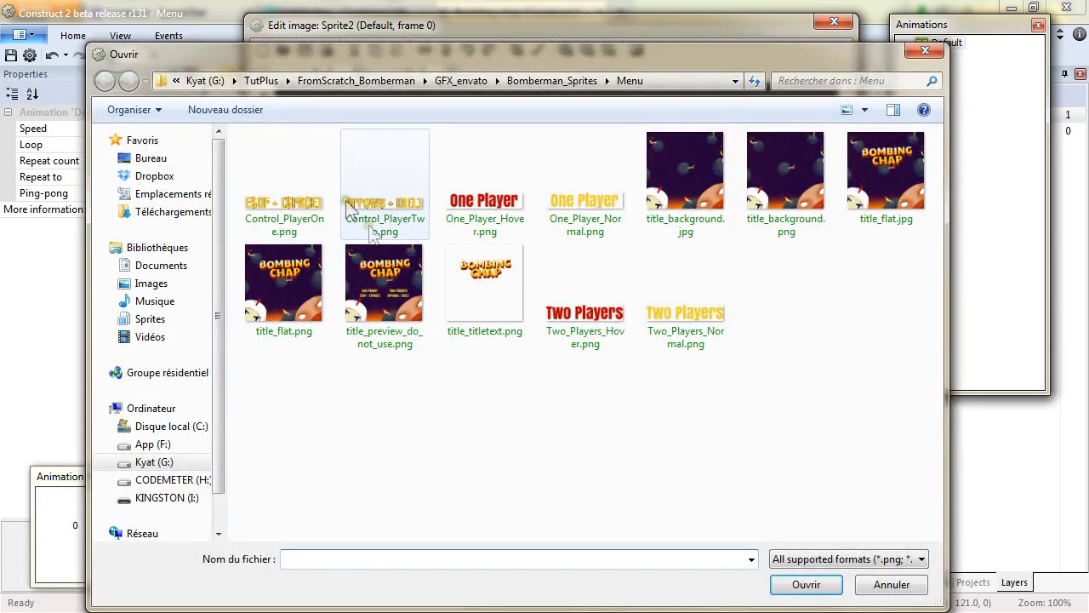
click(285, 208)
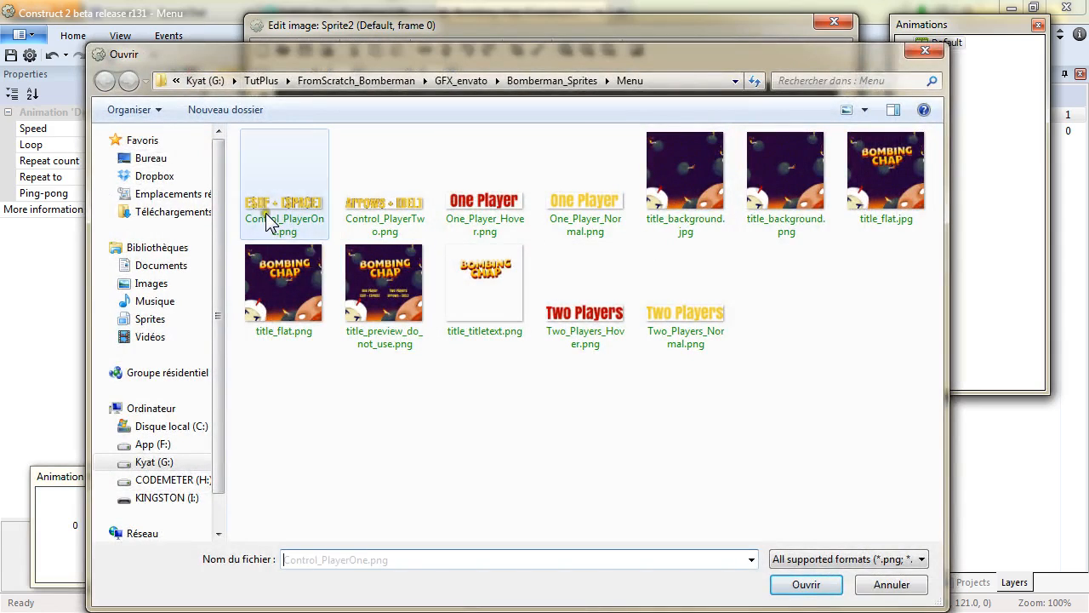
ctrl+click(385, 209)
click(806, 584)
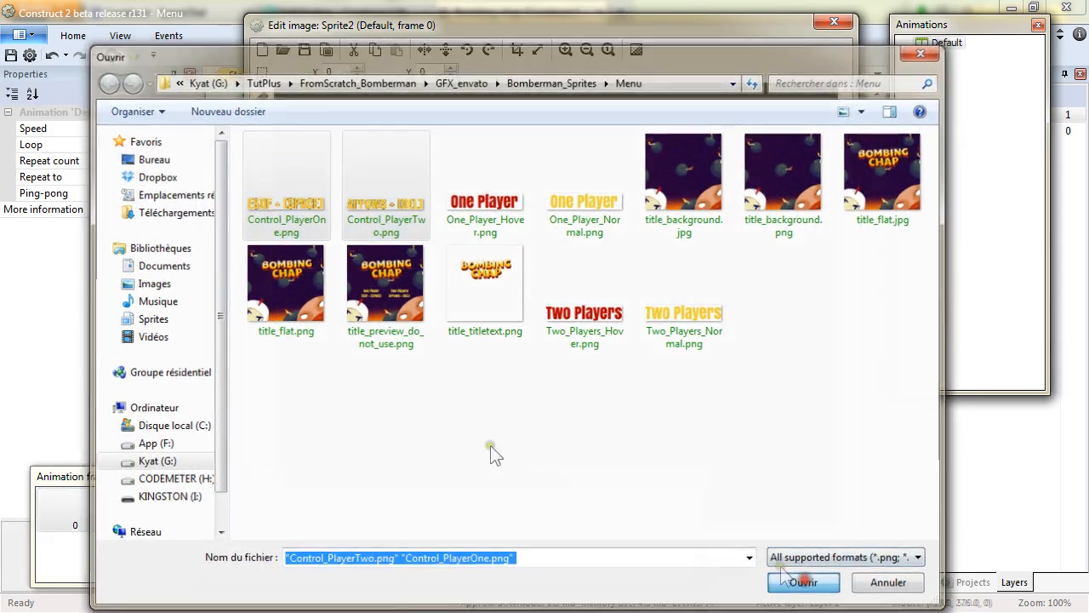
click(102, 515)
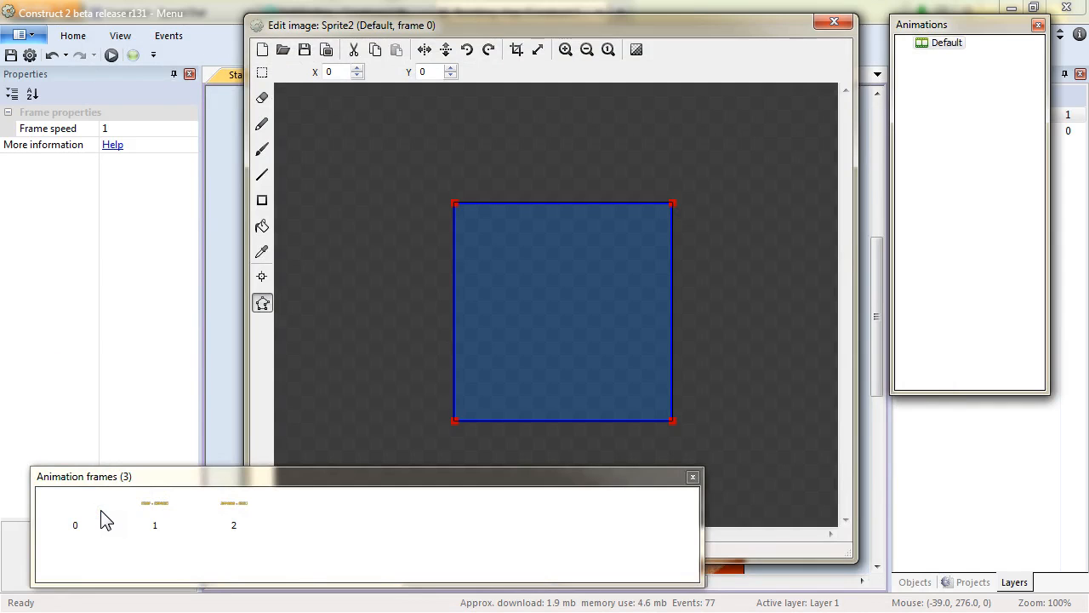
key(Delete)
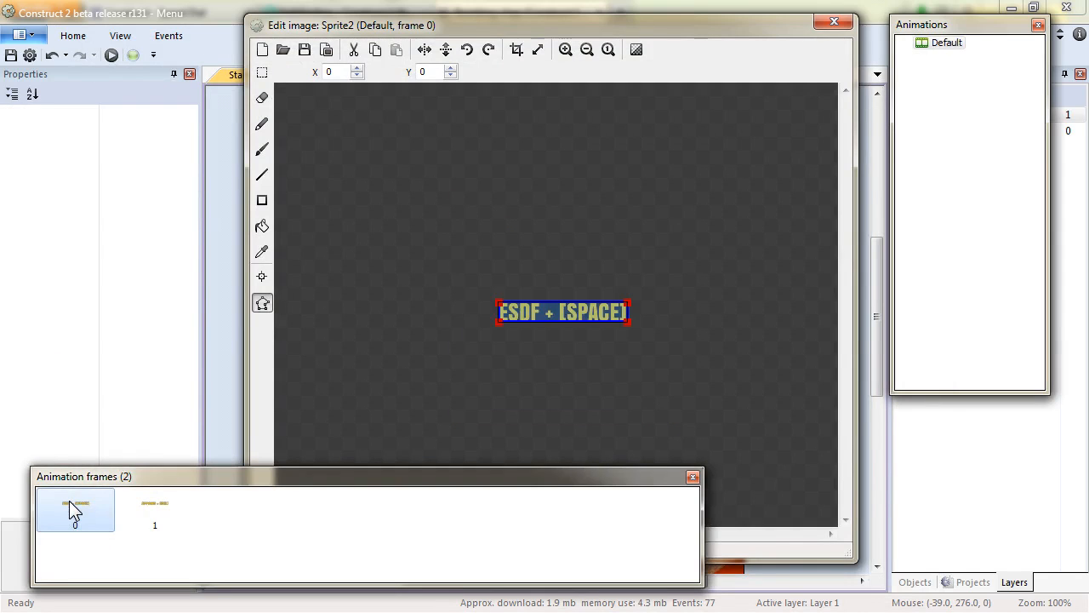
Set the speed of the new sprite's Default animation to 0 and close the image editor.
click(946, 43)
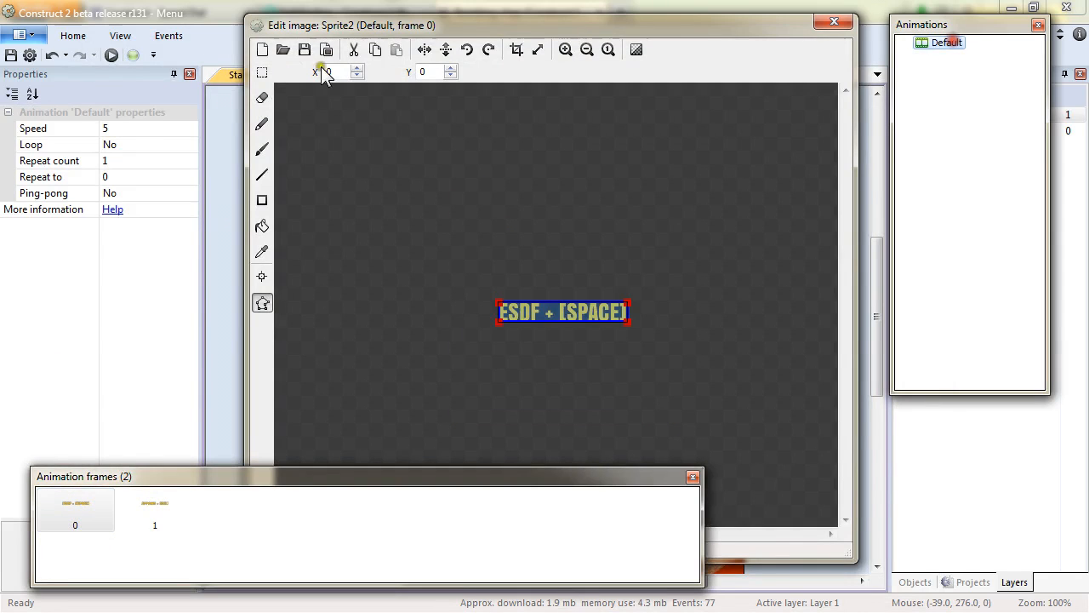
click(137, 132)
text(0)
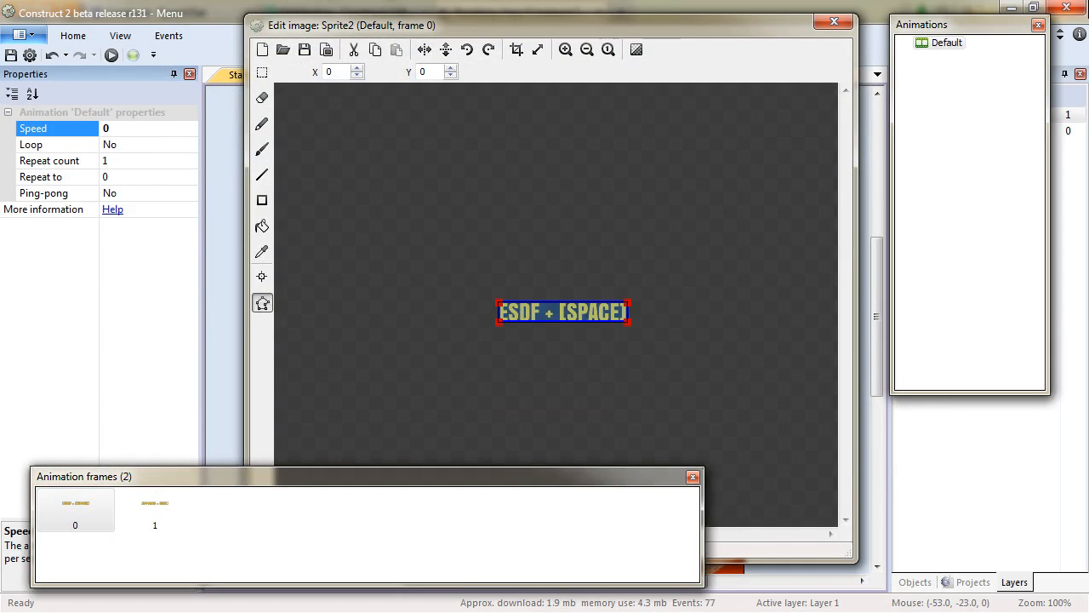
click(834, 21)
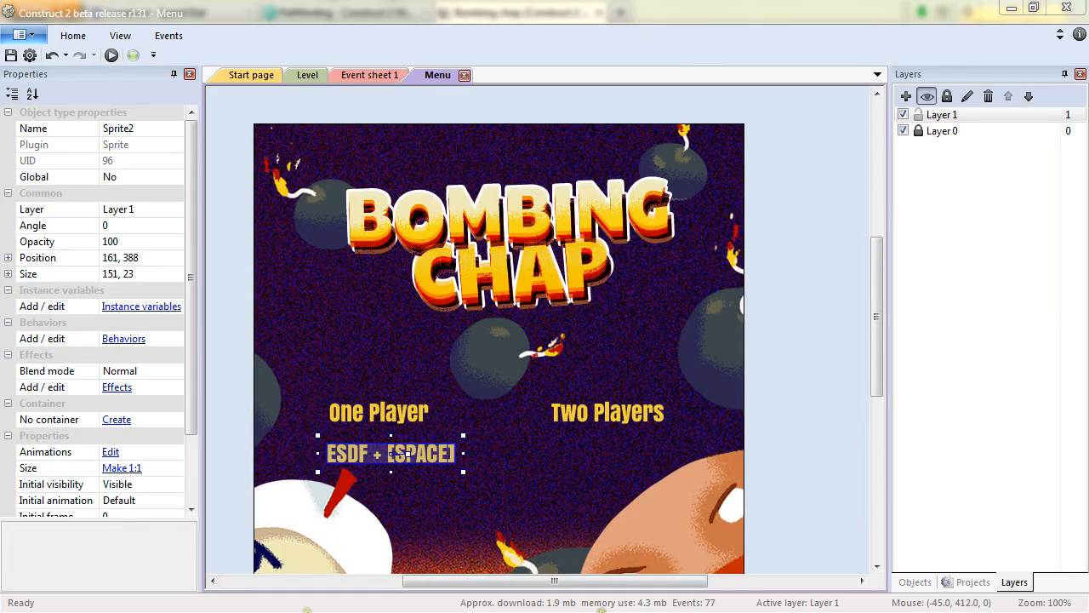
Set the ESDF + [SPACE] sprite's position to 148, 376.
click(157, 259)
key(ctrl+a)
text(148,)
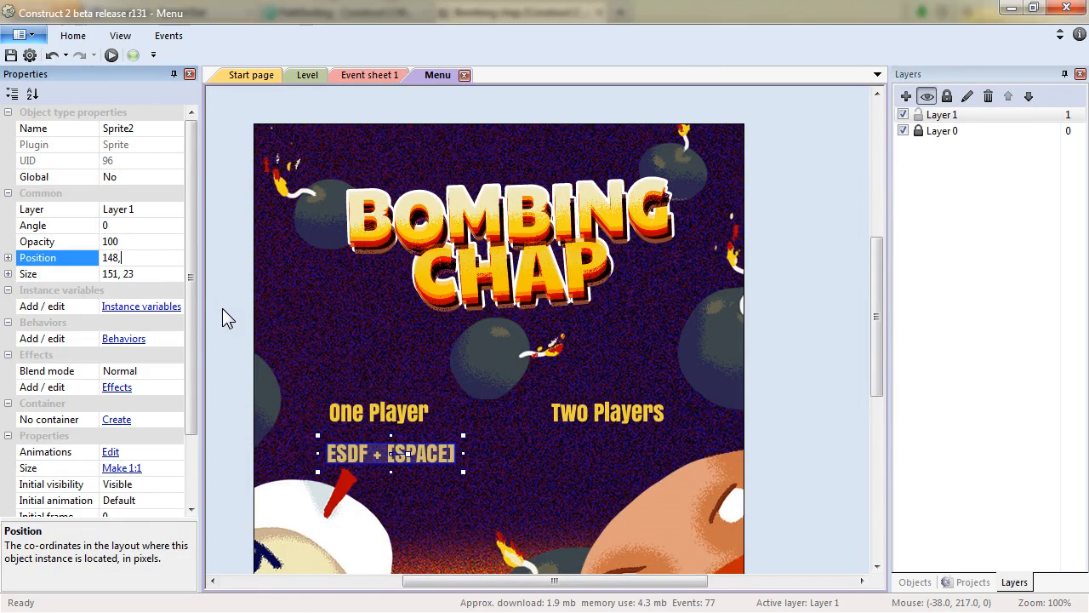
text(376)
key(Return)
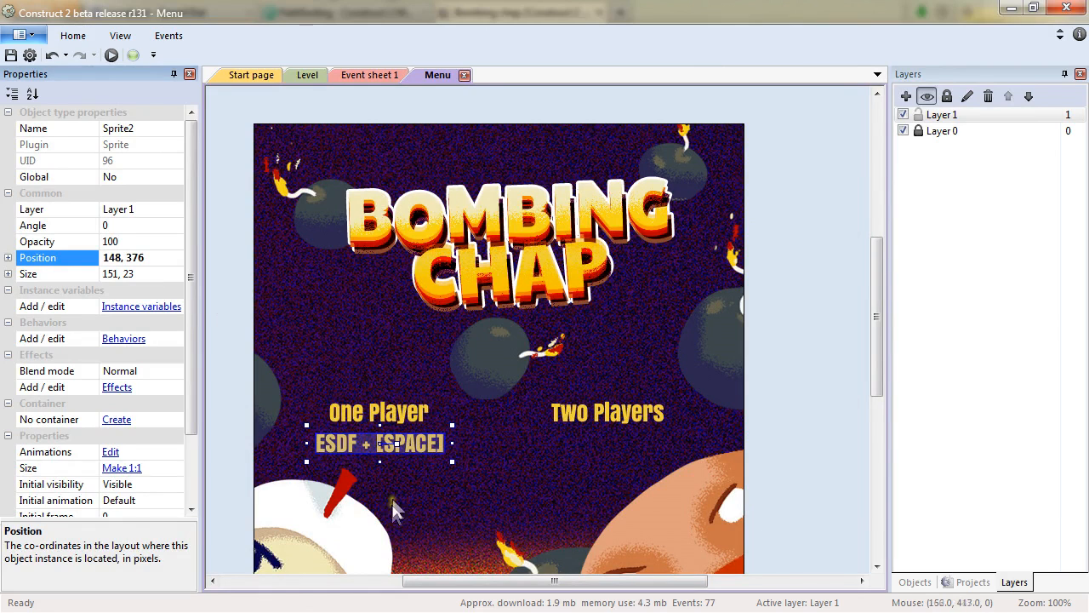
Duplicate the ESDF + [SPACE] sprite below the Two Players button and set the copy's position to 422, 376.
ctrl+drag(362, 451, 587, 445)
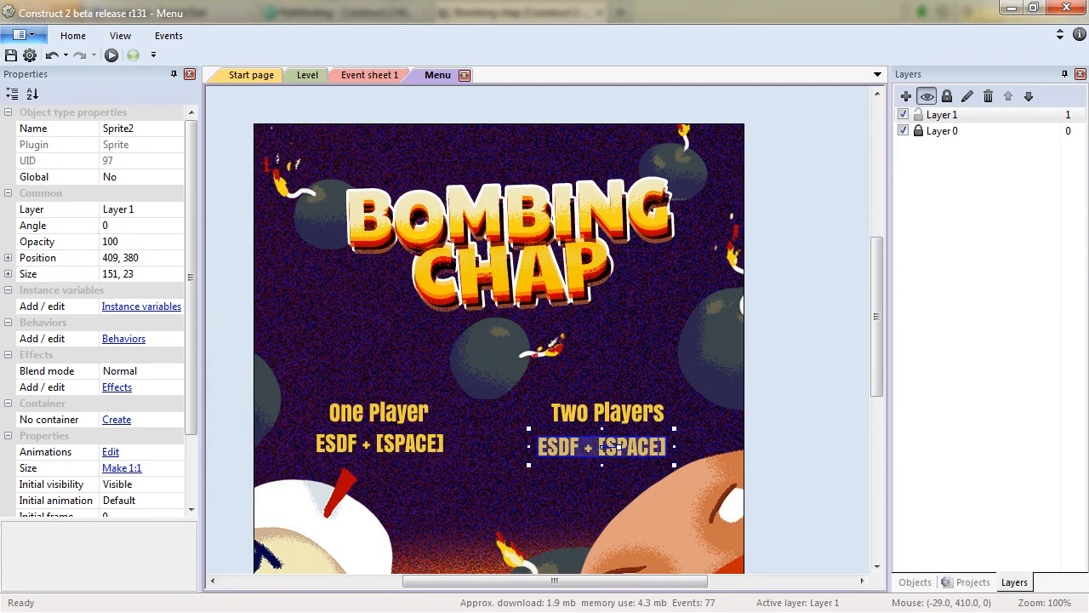
click(142, 255)
text(422,37)
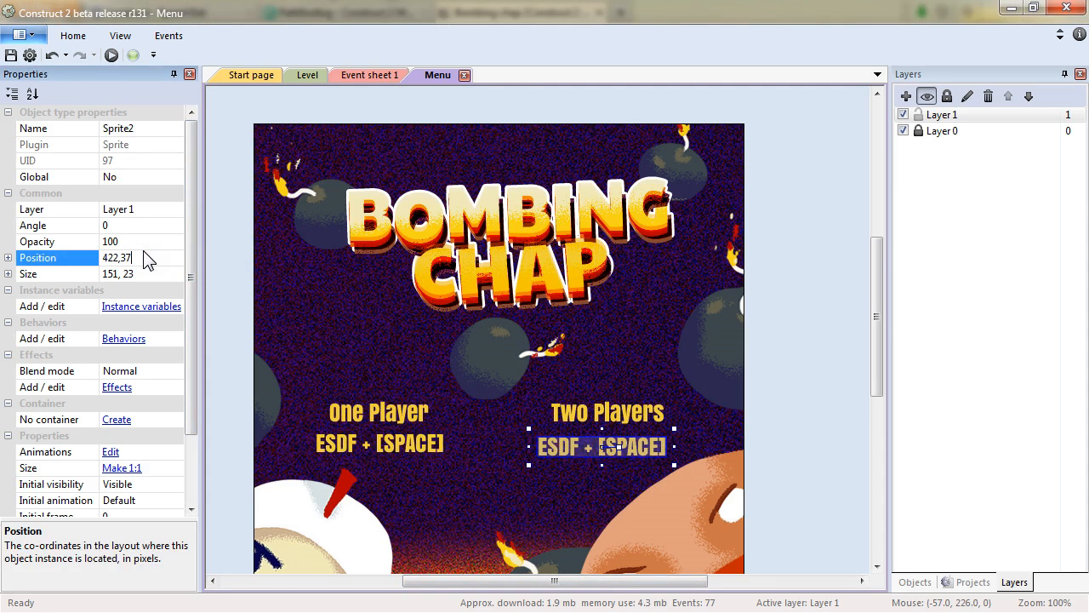
key(Return)
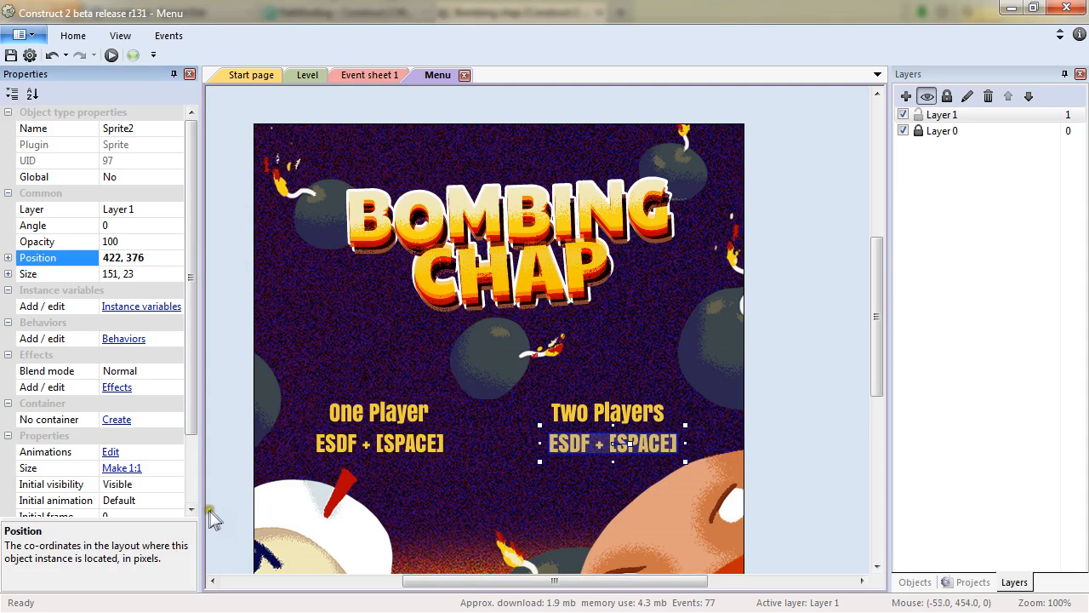
Set the initial frame of the controls sprite under Two Players to 1.
scroll(190, 509, down, 3)
click(111, 468)
text(1)
key(Return)
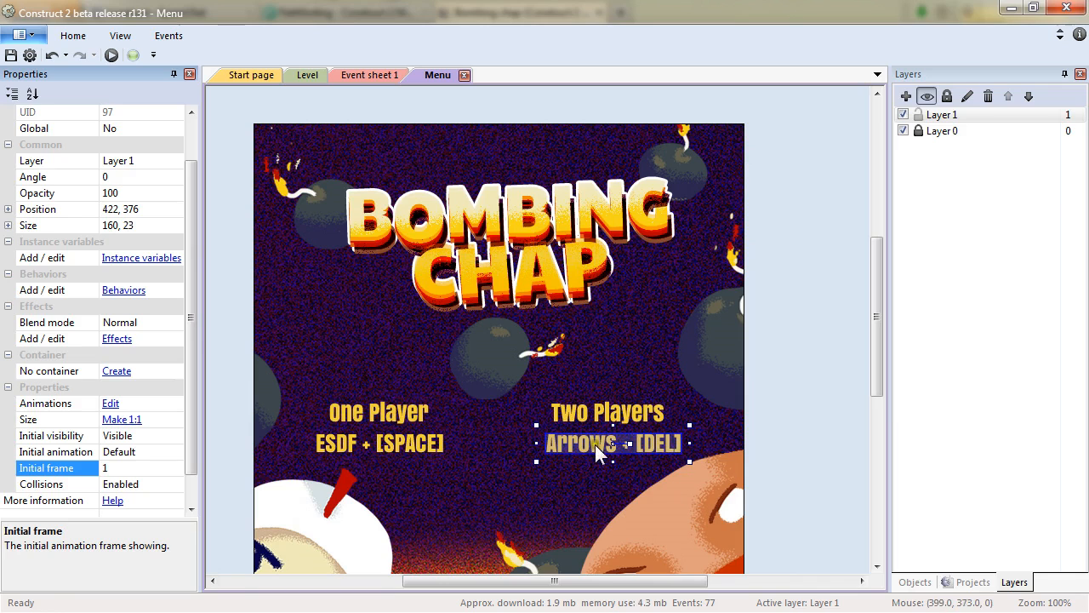
click(502, 454)
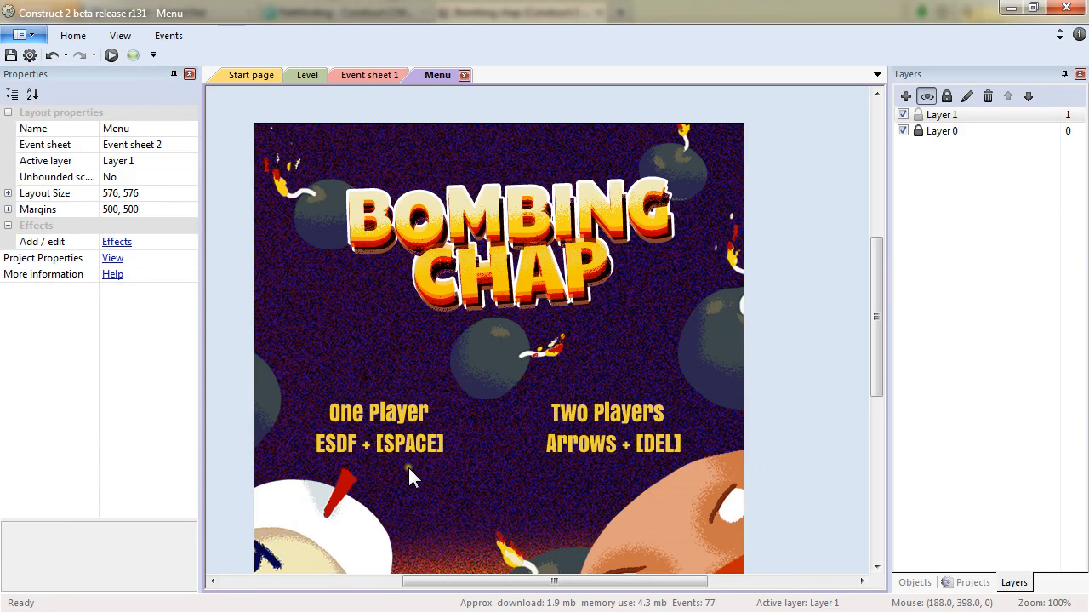
Rename the ESDF + [SPACE] sprite's object type as ControlsInformations.
click(417, 444)
click(160, 128)
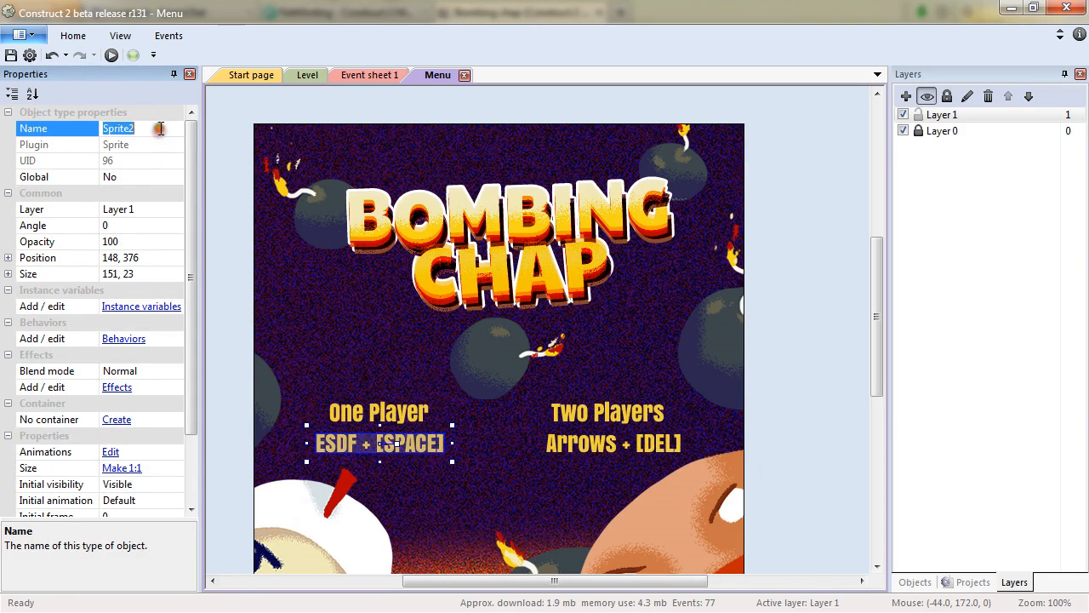
text(Controls)
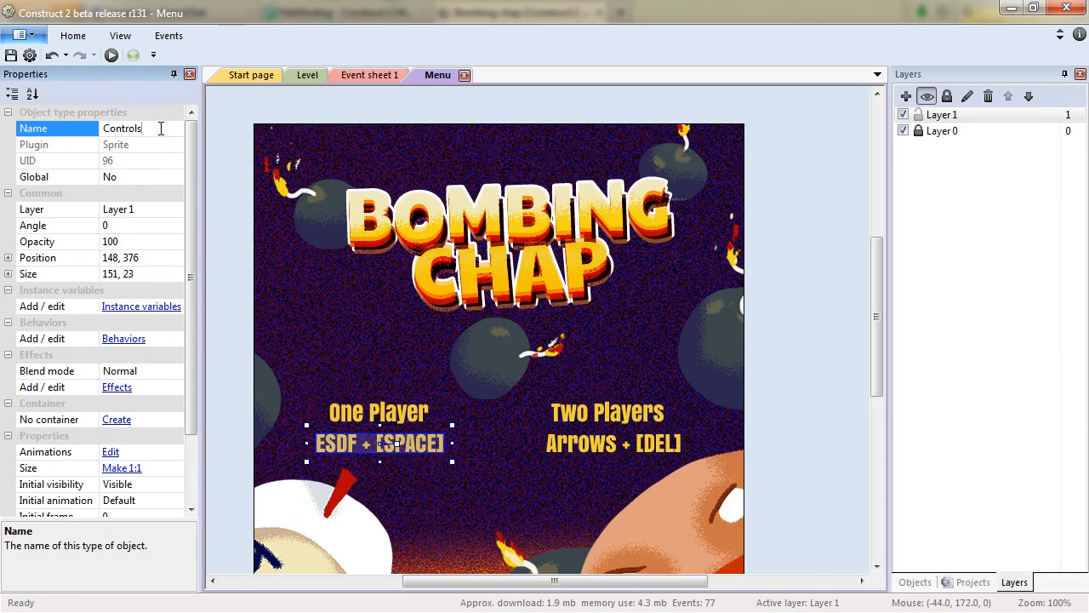
text(Information)
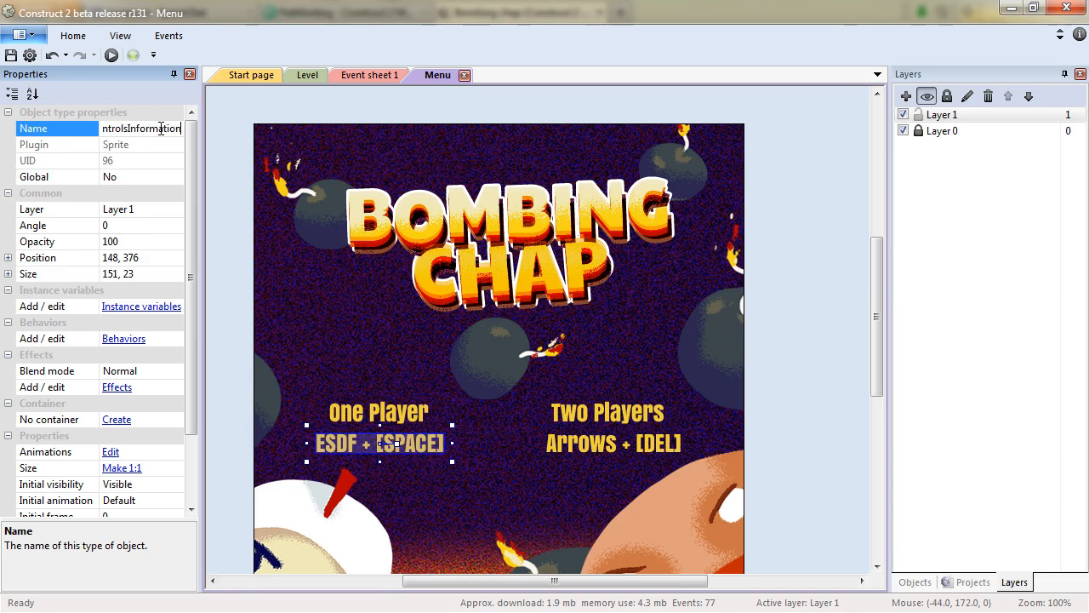
text(s)
key(Return)
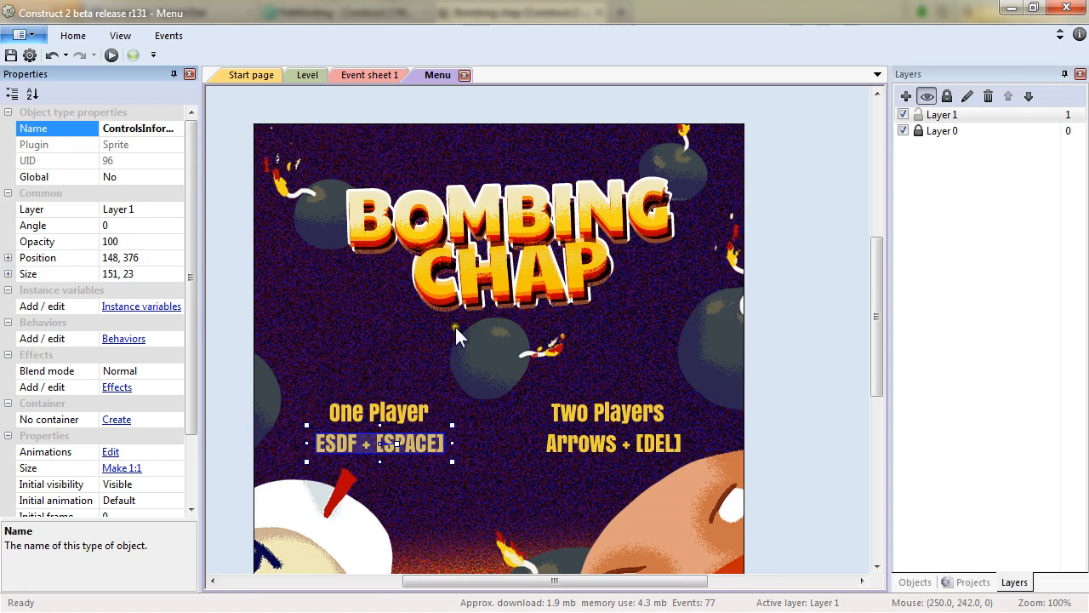
Add the Mouse object to the project.
click(830, 463)
double_click(491, 367)
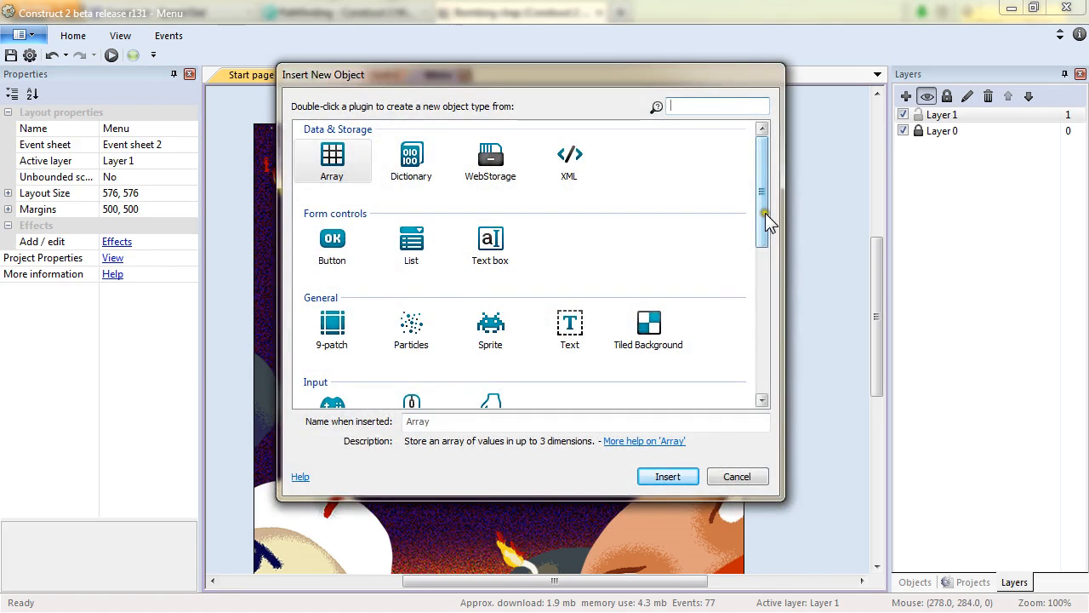
drag(765, 217, 762, 255)
double_click(409, 332)
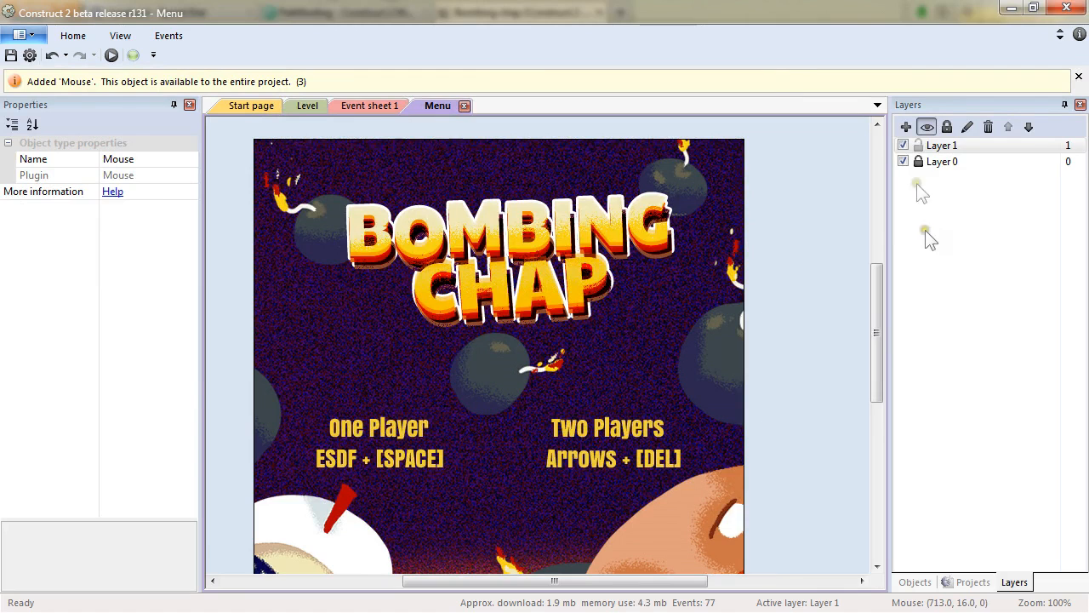
Rename Event sheet 1 as esLevel in the project tree and check it alongside the Level layout.
click(973, 582)
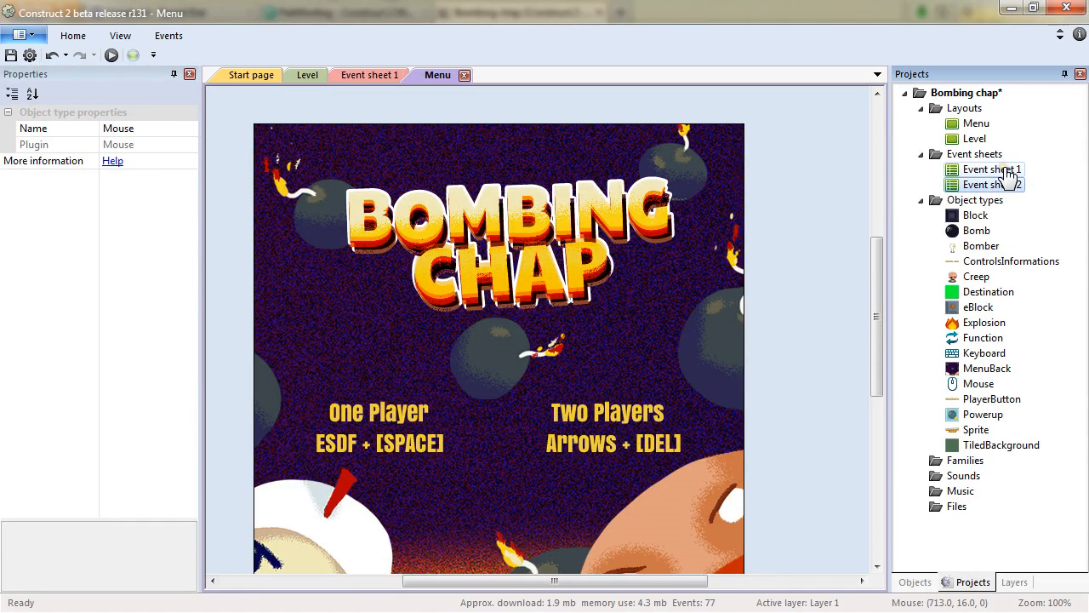
click(1007, 170)
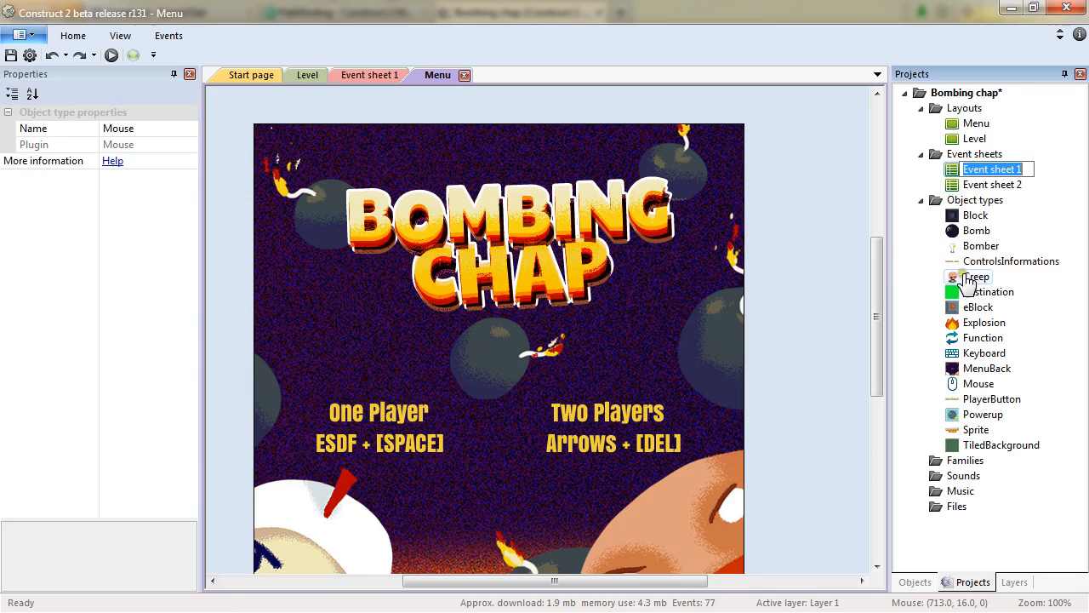
text(esLevel)
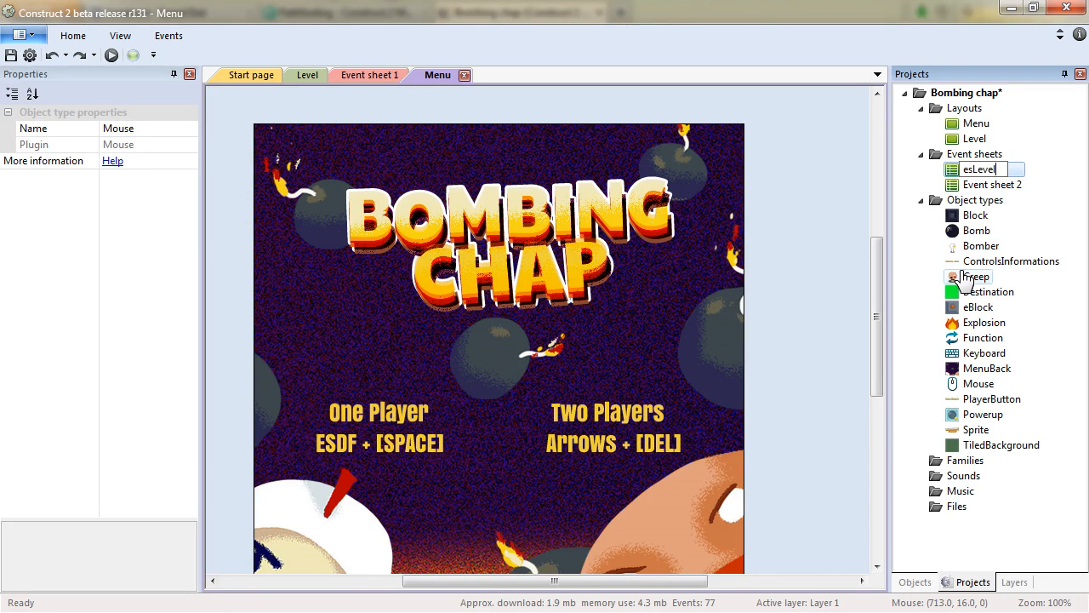
key(Return)
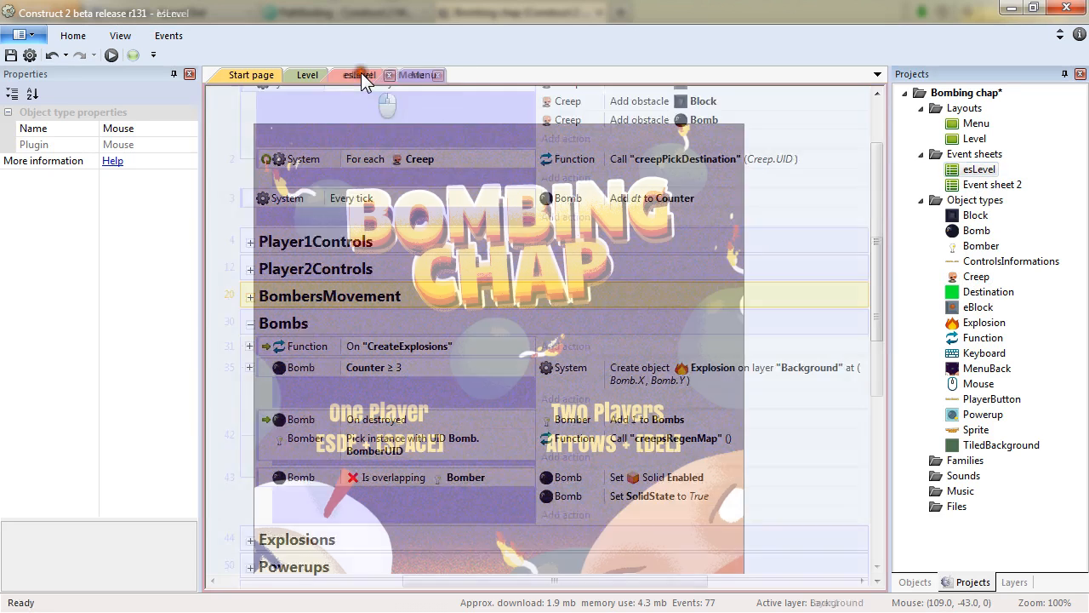
click(359, 75)
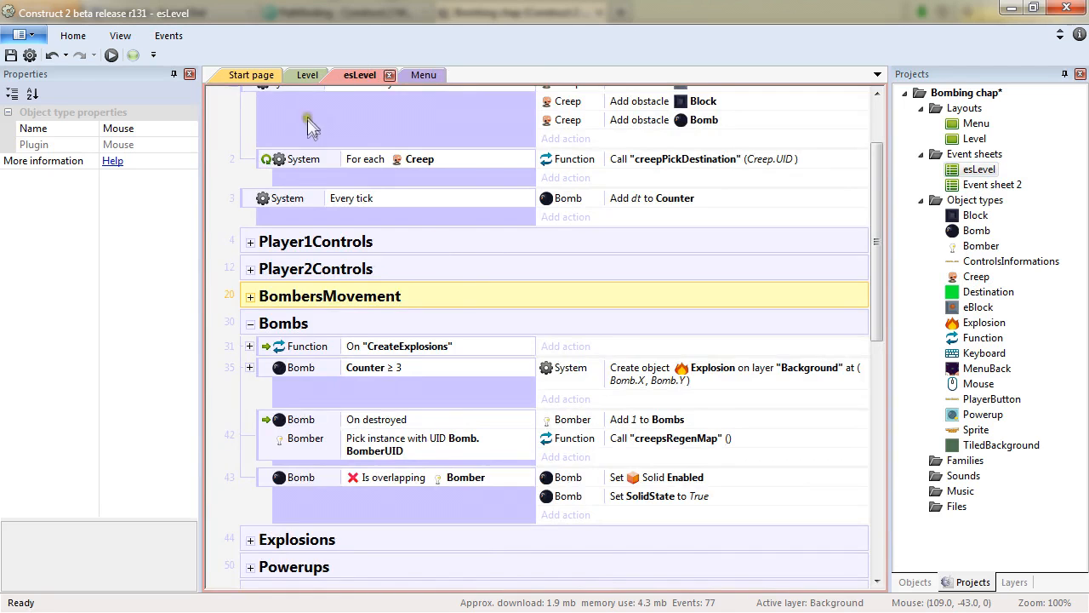
click(305, 74)
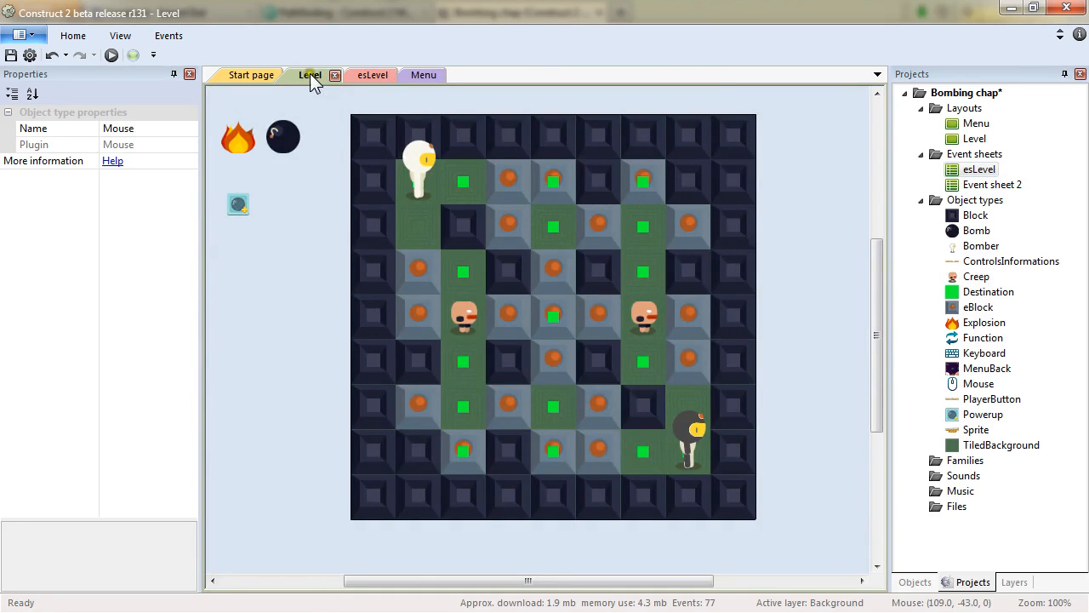
Open Event sheet 2 and rename it as esMenu.
click(423, 77)
double_click(992, 184)
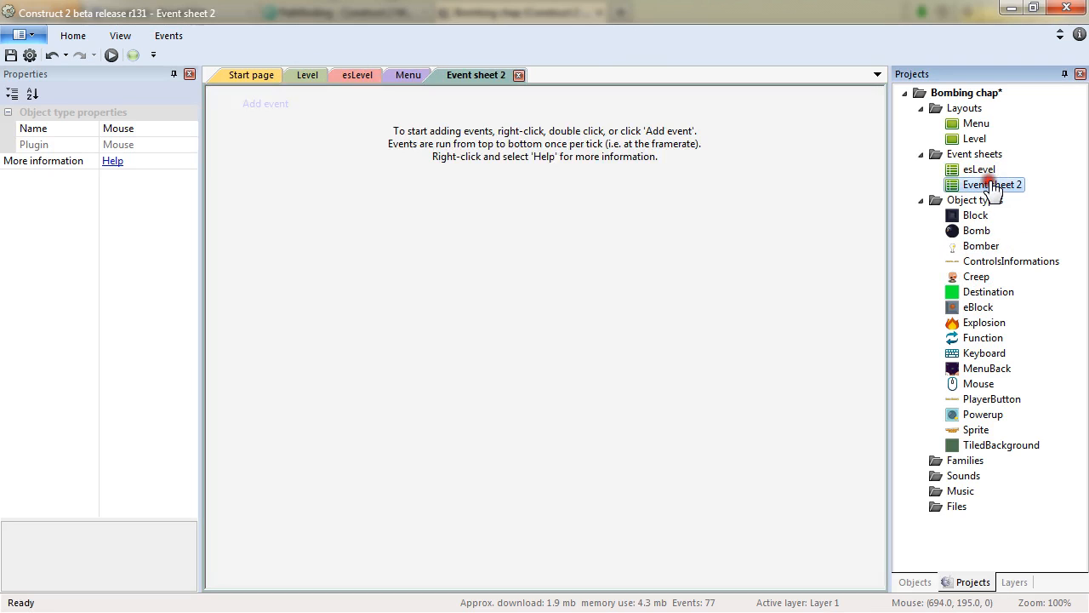
click(990, 186)
text(esMenu)
key(Return)
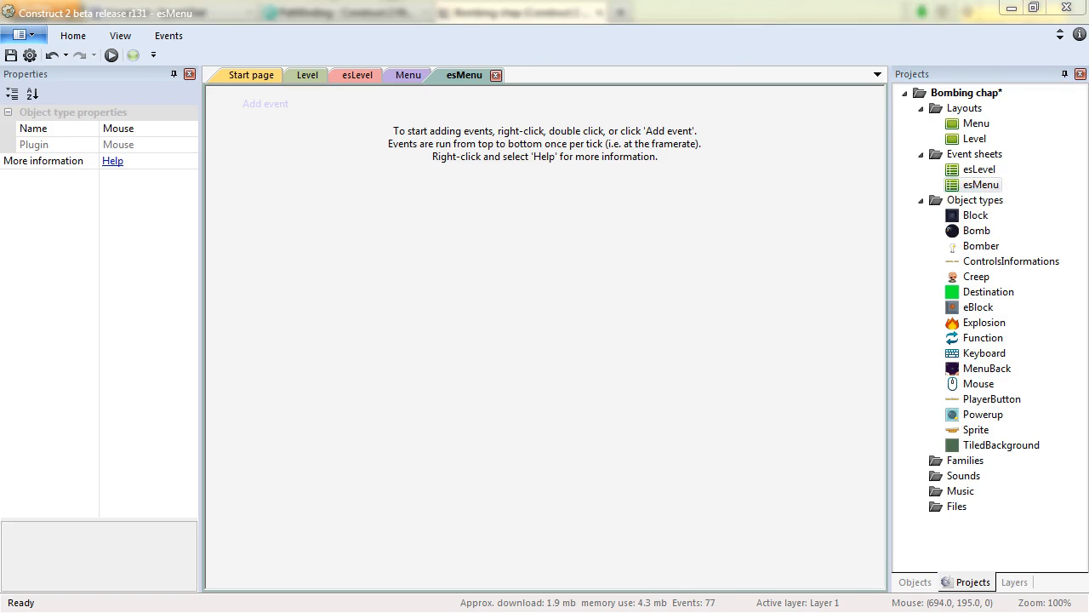
Add an event to esMenu with the Mouse condition Cursor is over object, checking for PlayerButton.
right_click(425, 339)
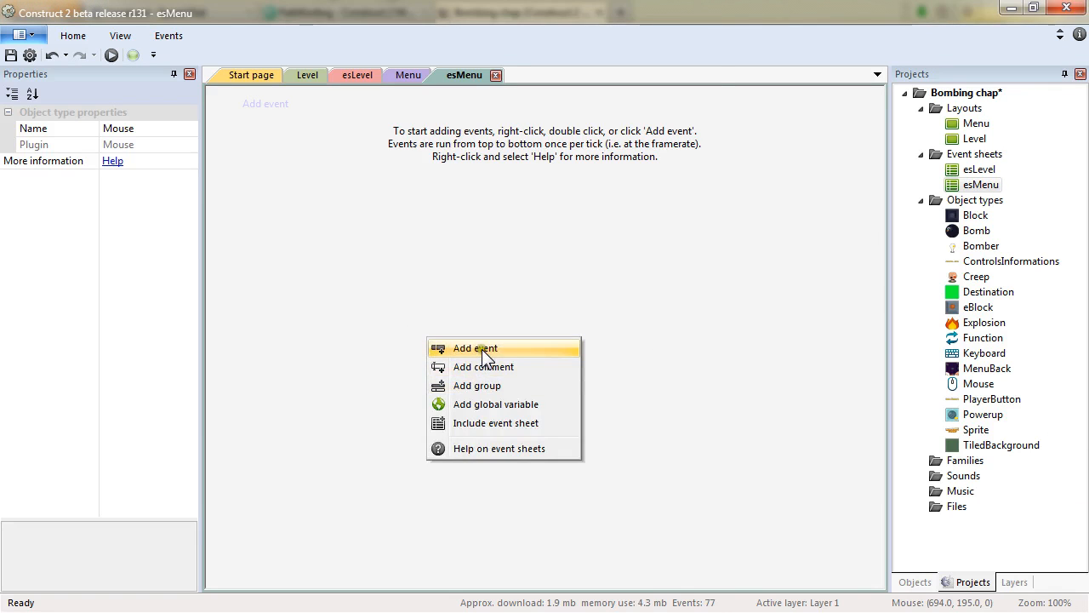
click(481, 349)
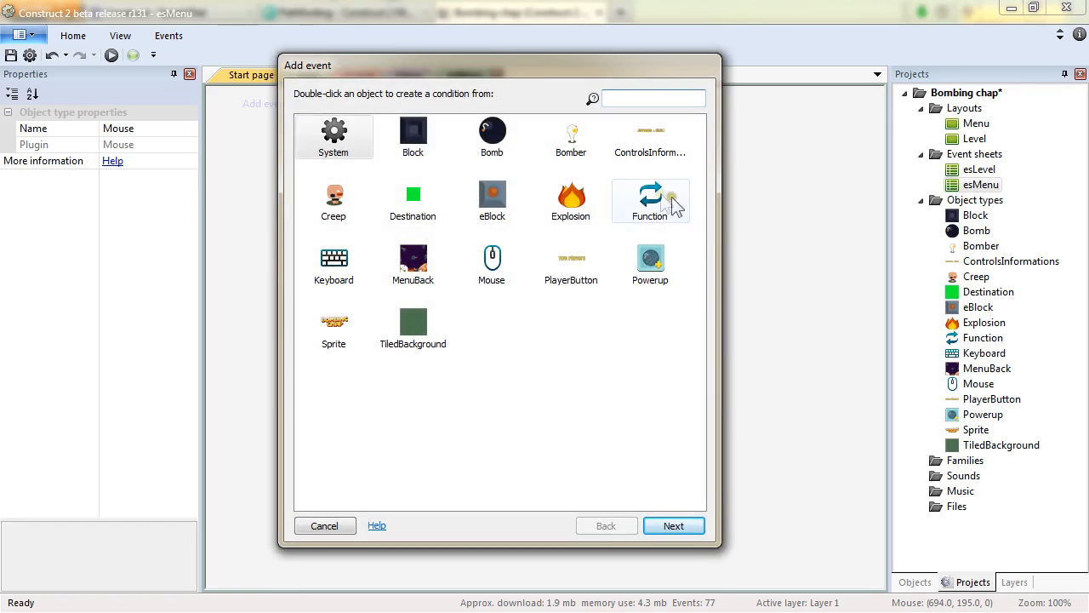
double_click(485, 264)
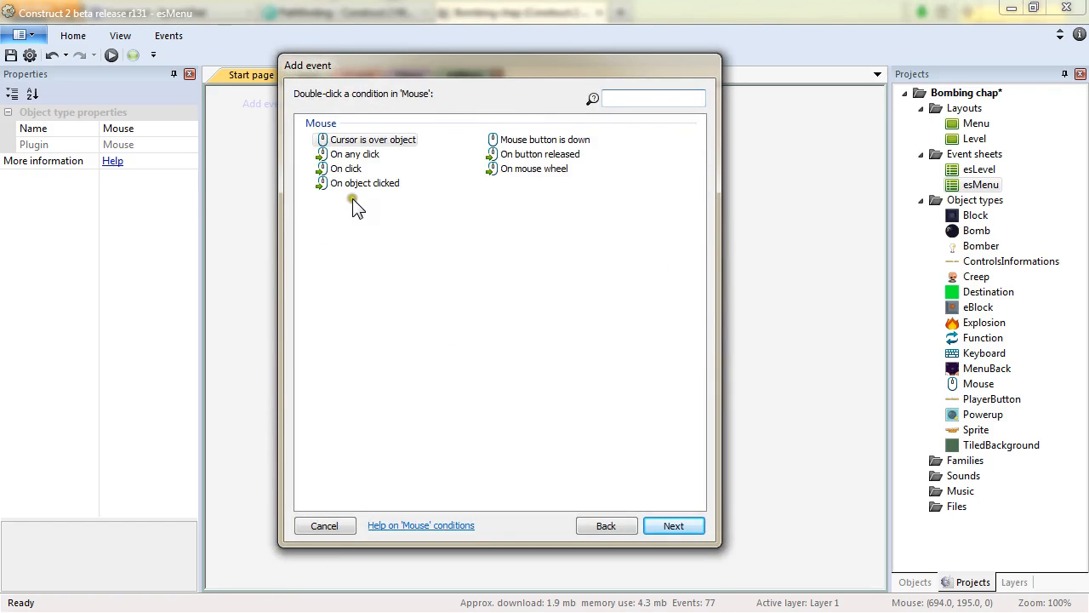
double_click(372, 140)
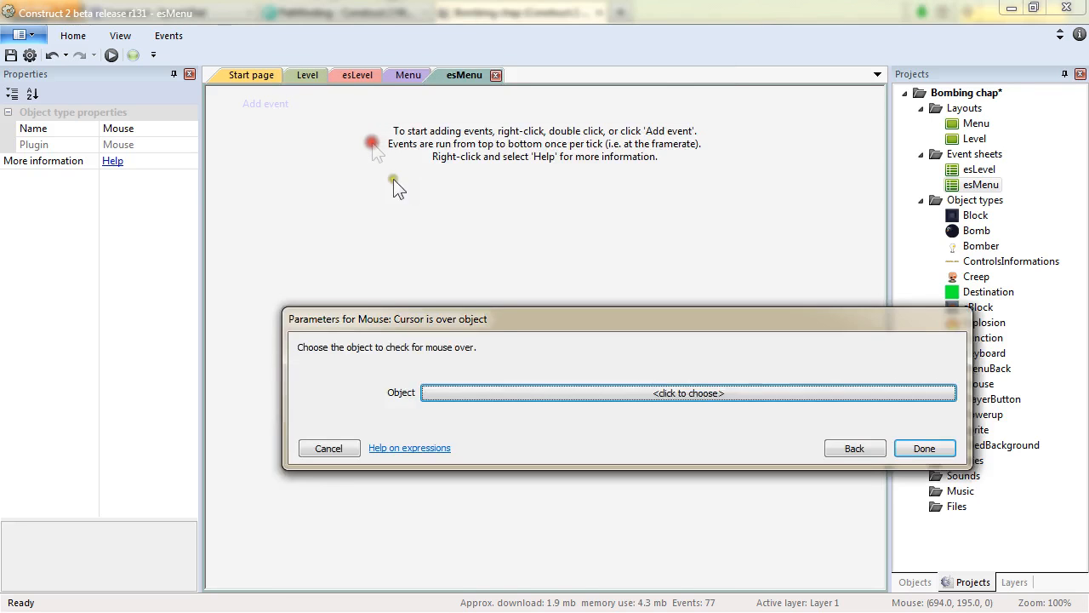
click(530, 388)
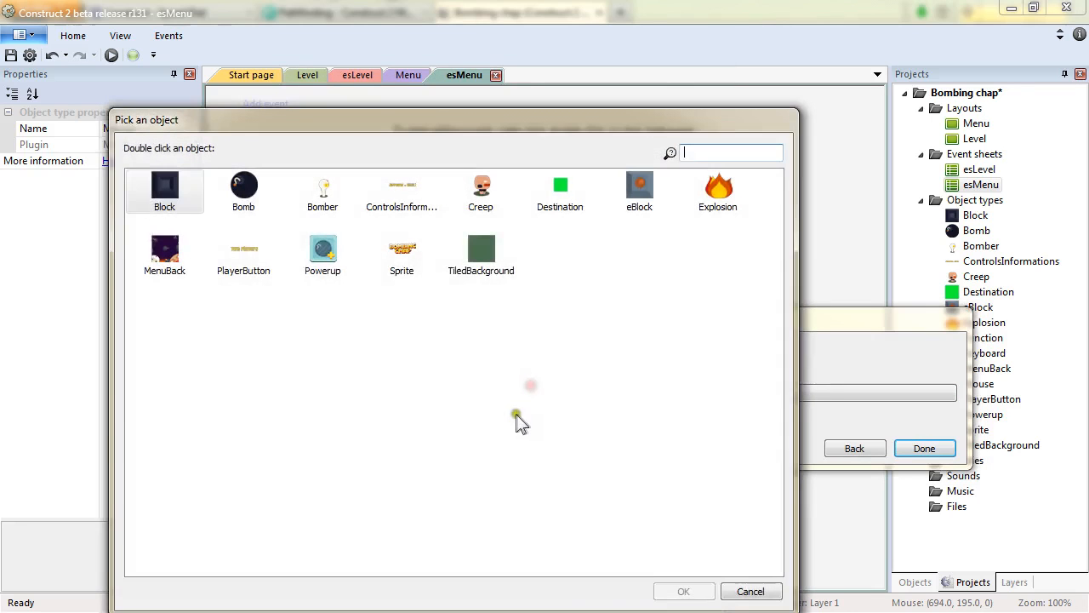
click(245, 259)
double_click(244, 262)
click(934, 464)
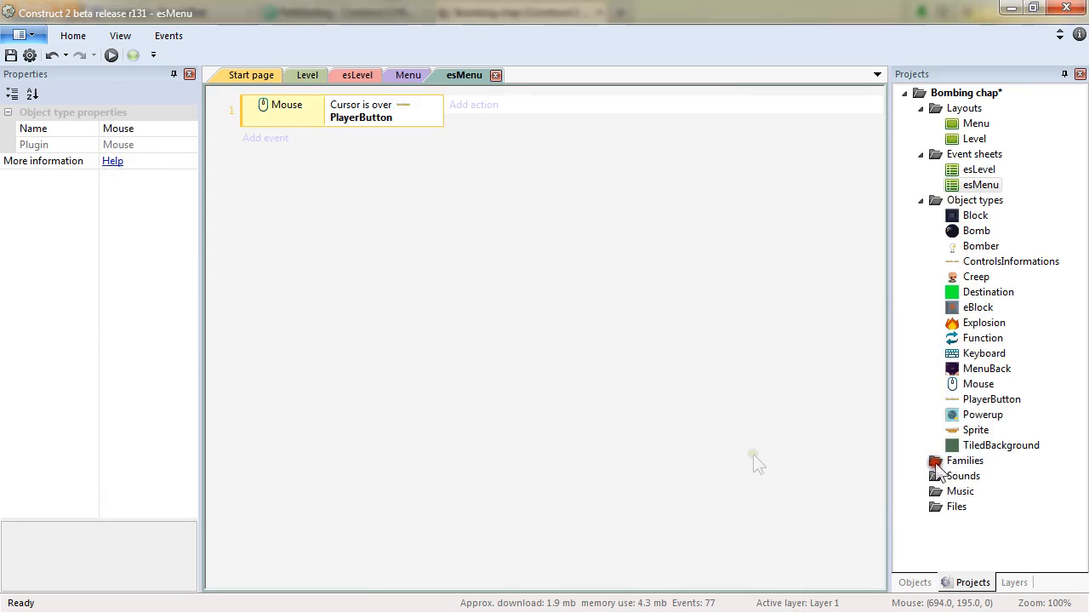
Add a PlayerButton Set frame action to the cursor-over event with frame number 1.
click(476, 111)
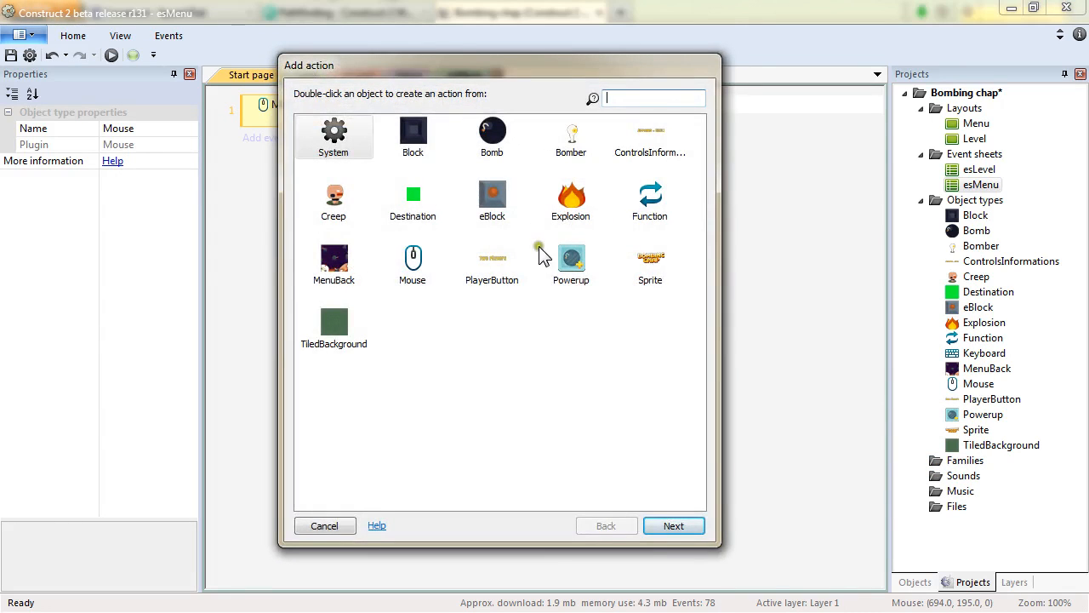
double_click(492, 271)
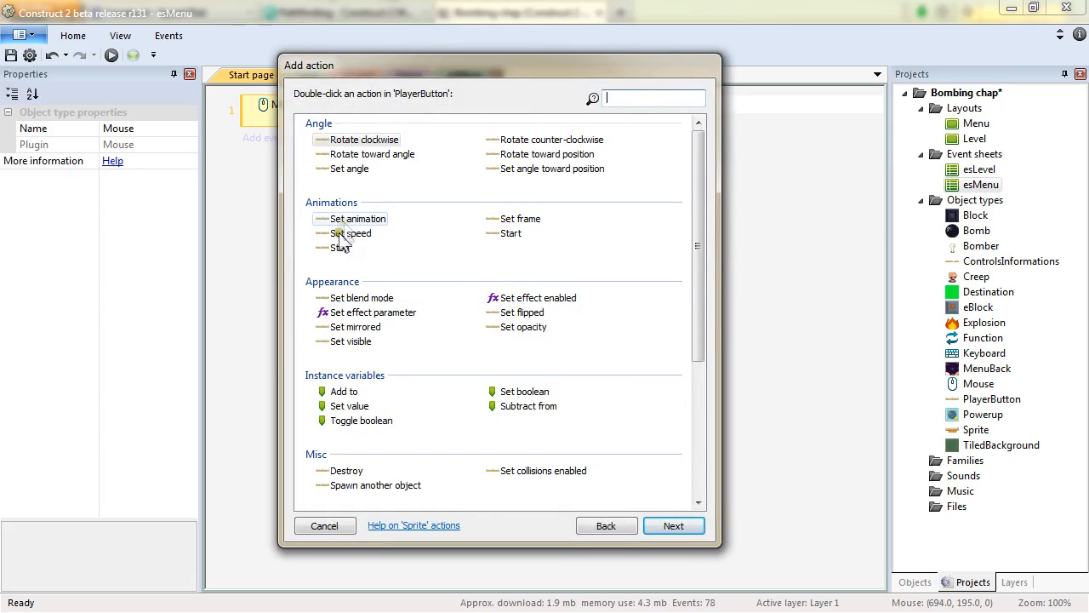
double_click(515, 216)
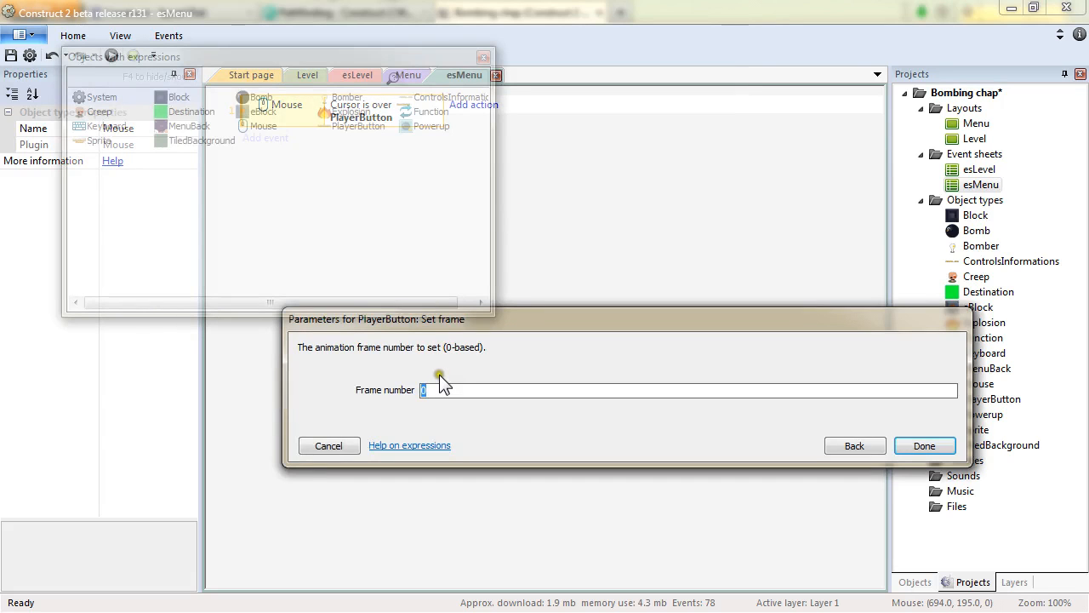
text(1)
key(Return)
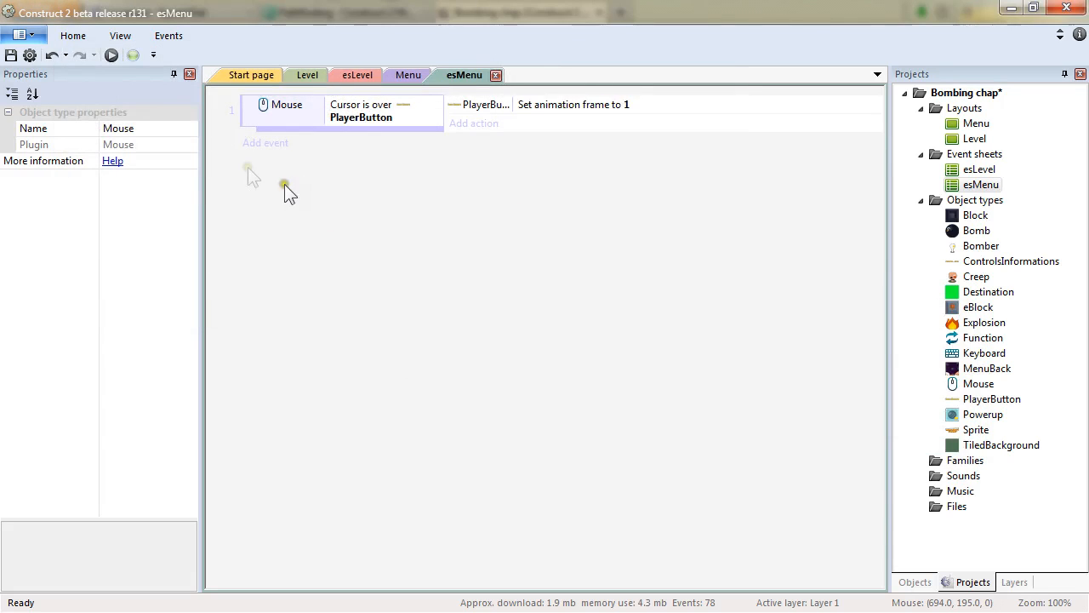
Duplicate the cursor-over event below the original and invert the copy's condition.
ctrl+drag(245, 100, 246, 136)
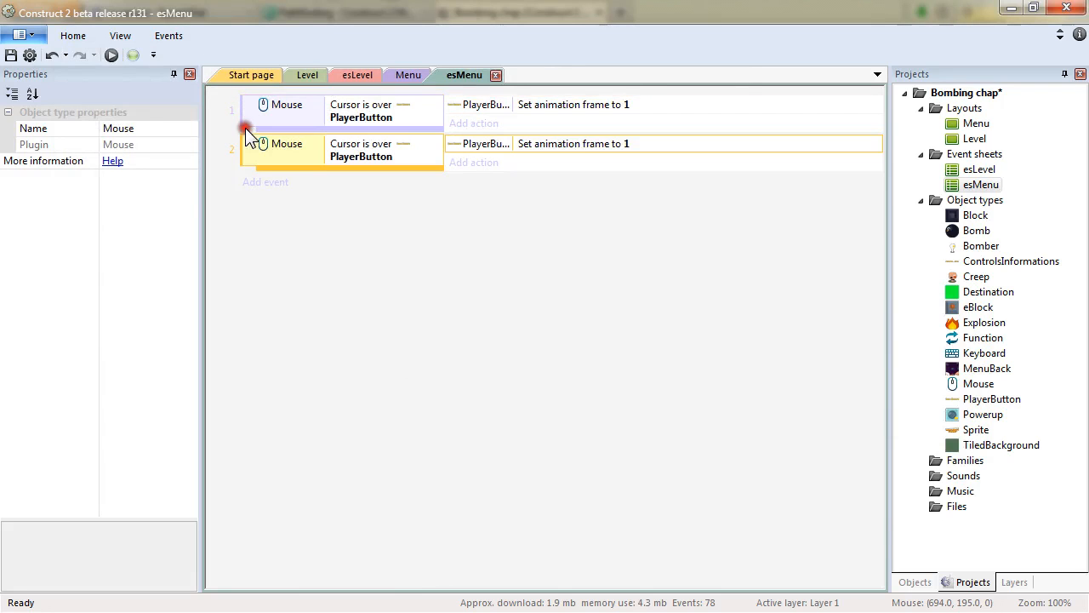
right_click(359, 148)
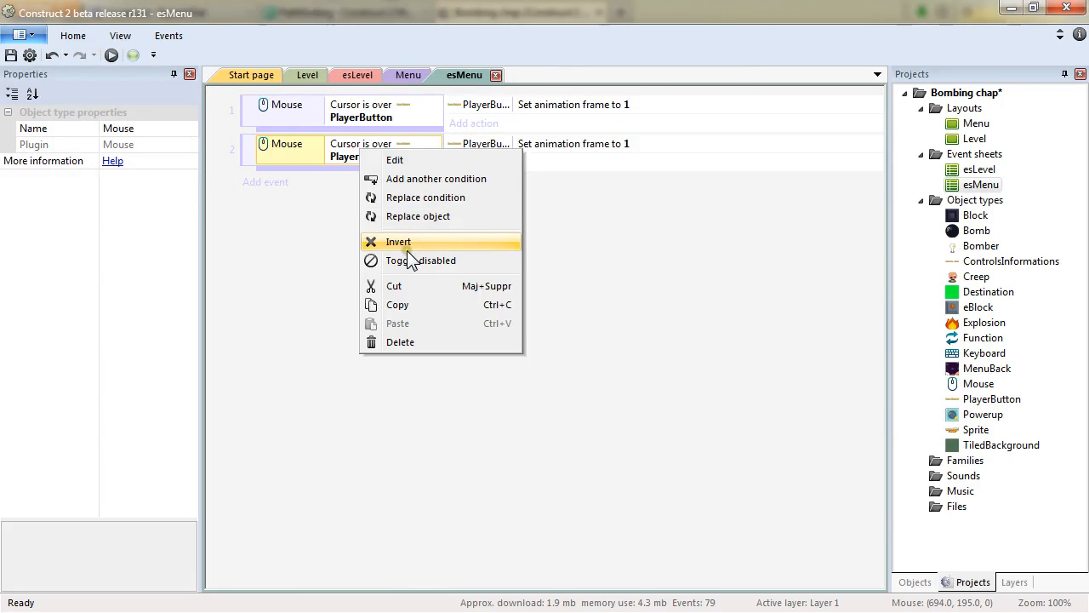
click(407, 248)
Set the PlayerButton frame number to 0 in the inverted event's action and run a preview.
double_click(600, 145)
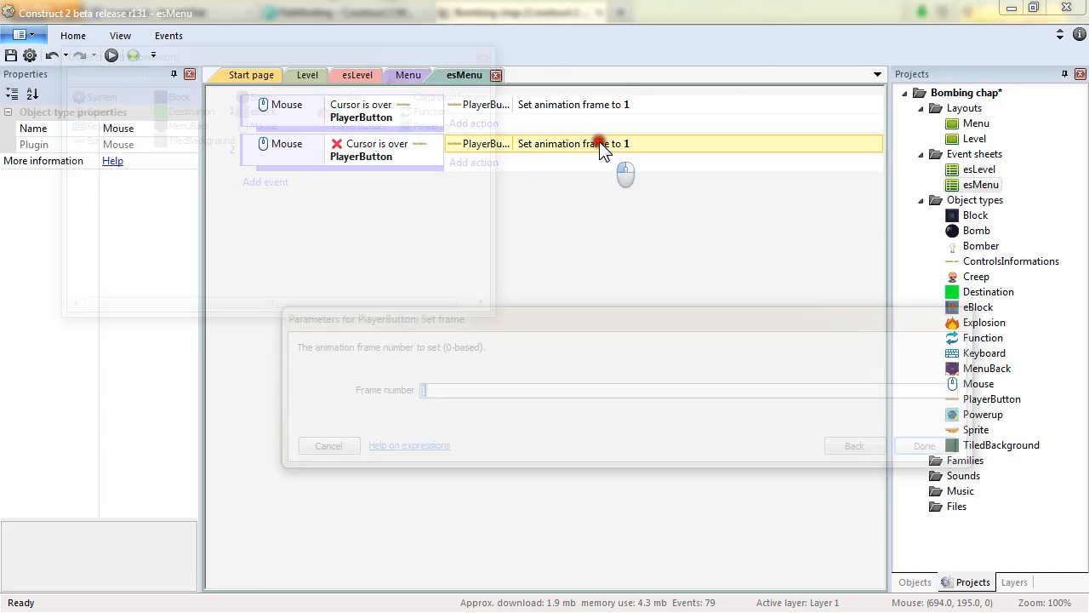
text(0)
key(Return)
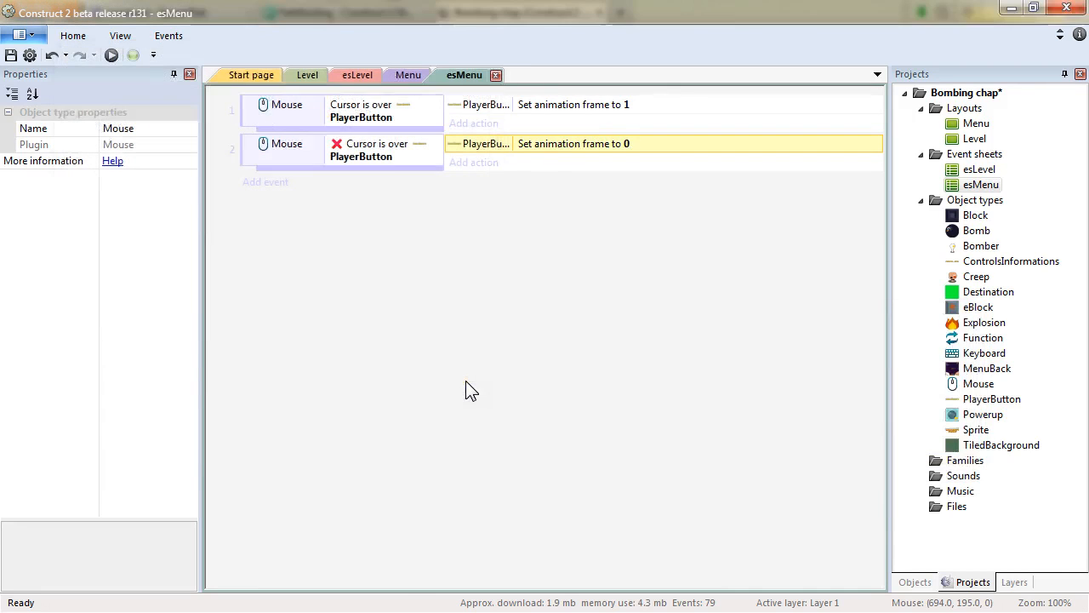
key(F5)
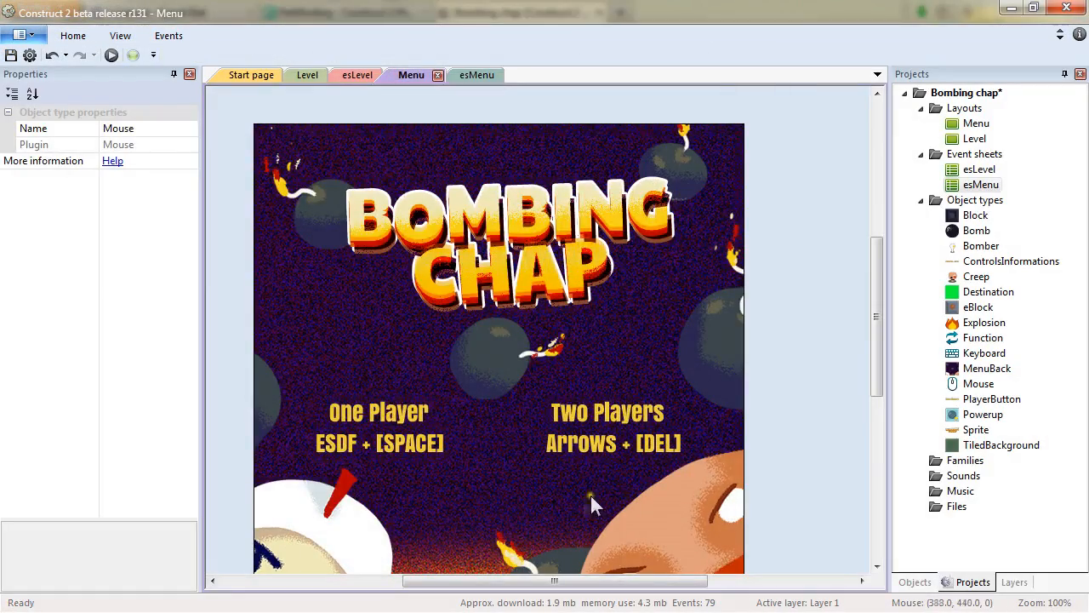
Insert a Text object in the Menu layout below the control labels, at about 180, 435.
double_click(485, 492)
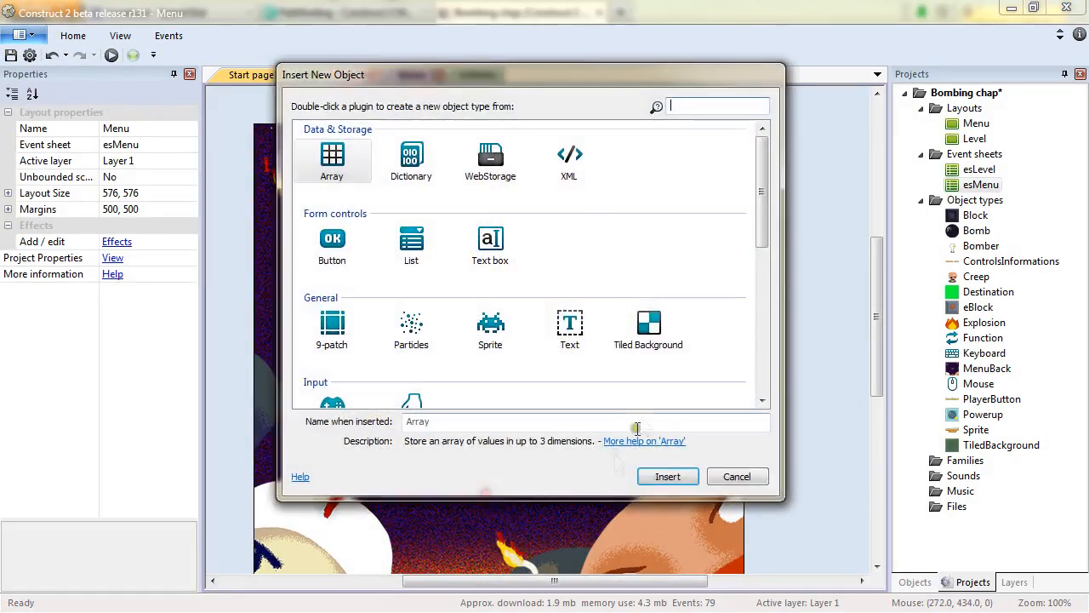
click(568, 327)
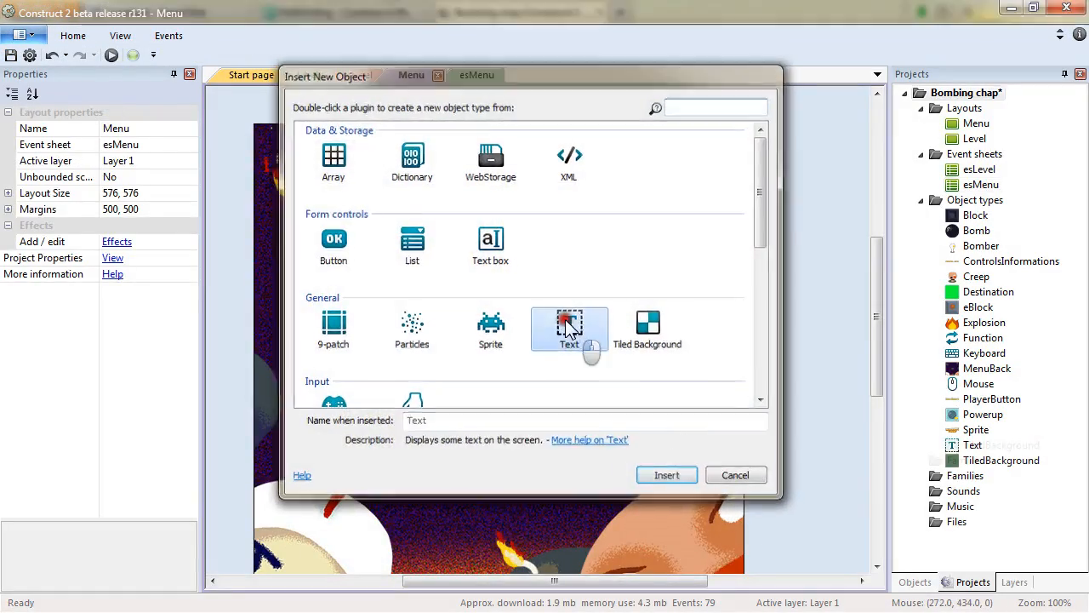
double_click(568, 328)
click(509, 514)
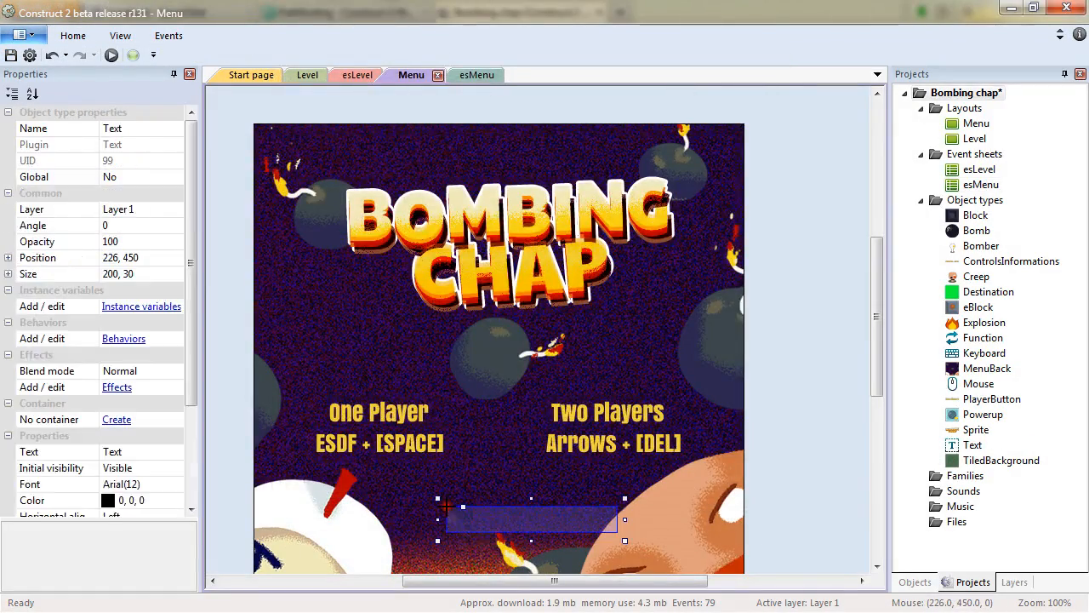
drag(500, 516, 487, 516)
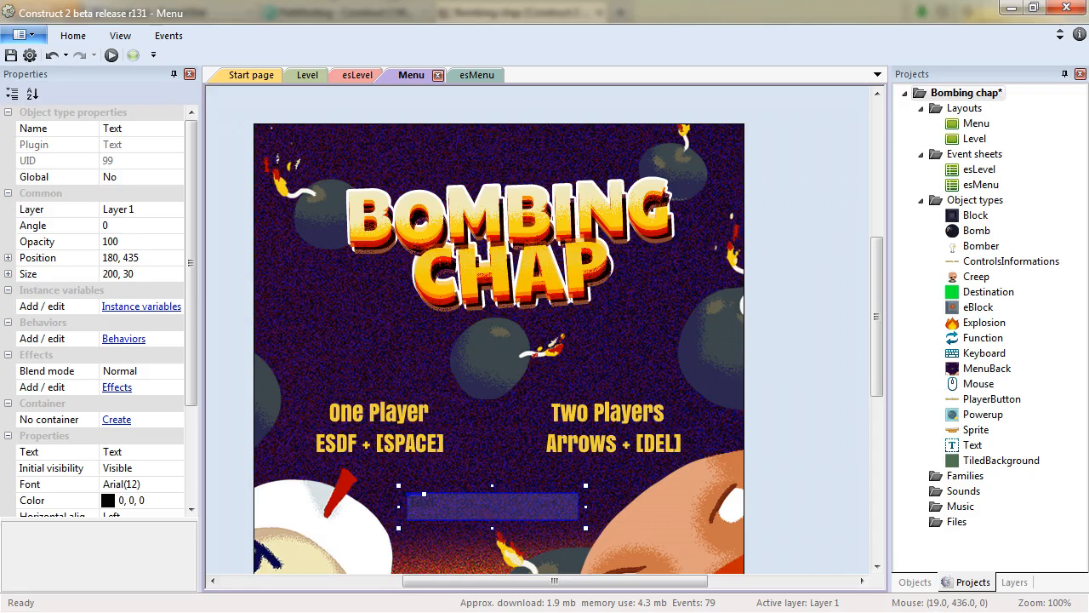
Set the Text object's position to 0, 413 and its size to 573, 162.
click(127, 257)
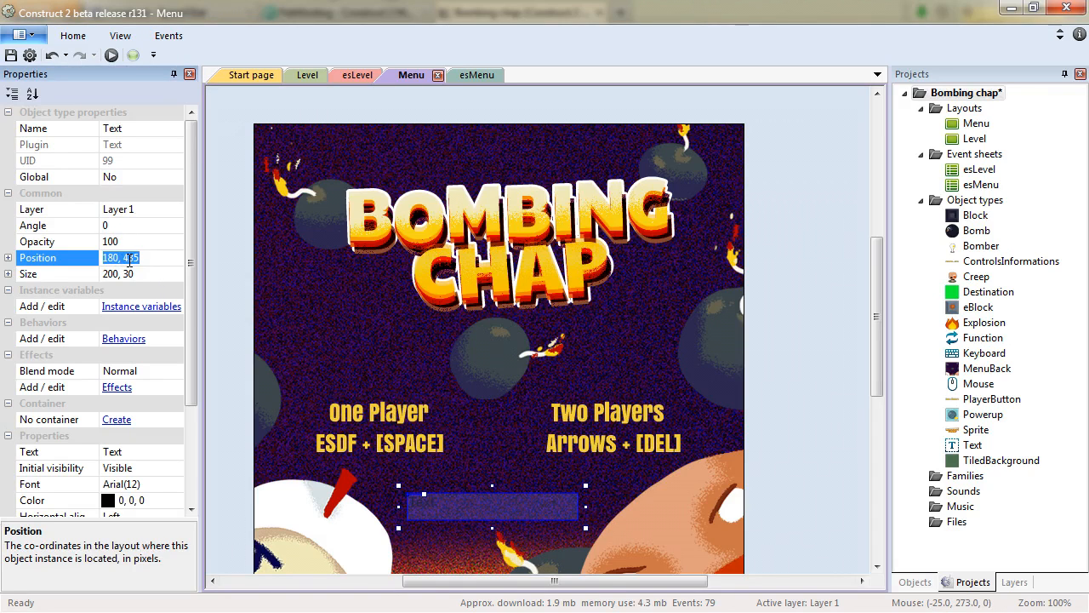
text(0,4)
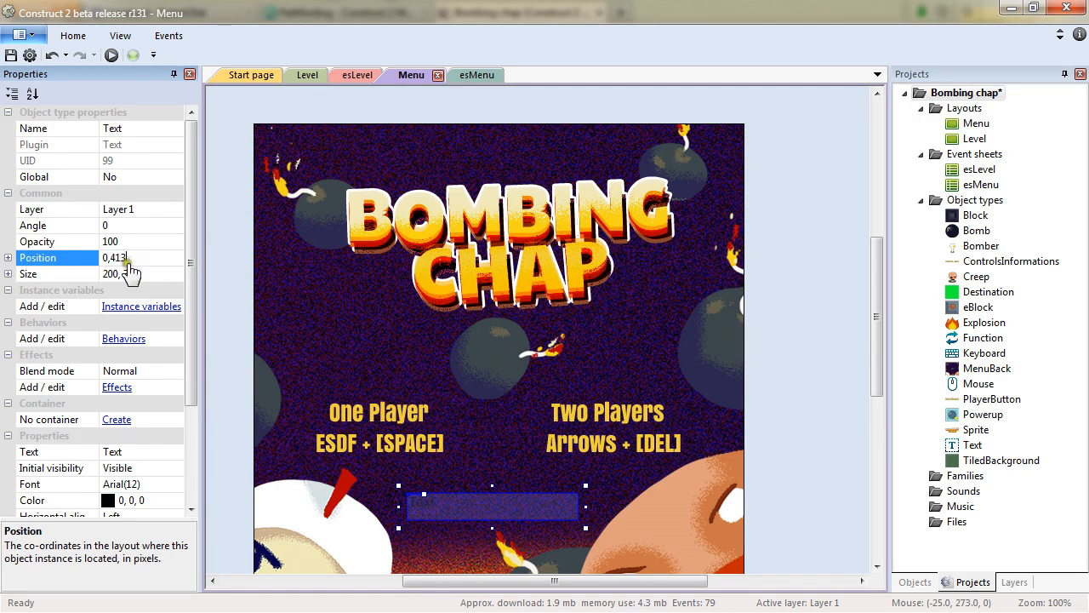
click(132, 274)
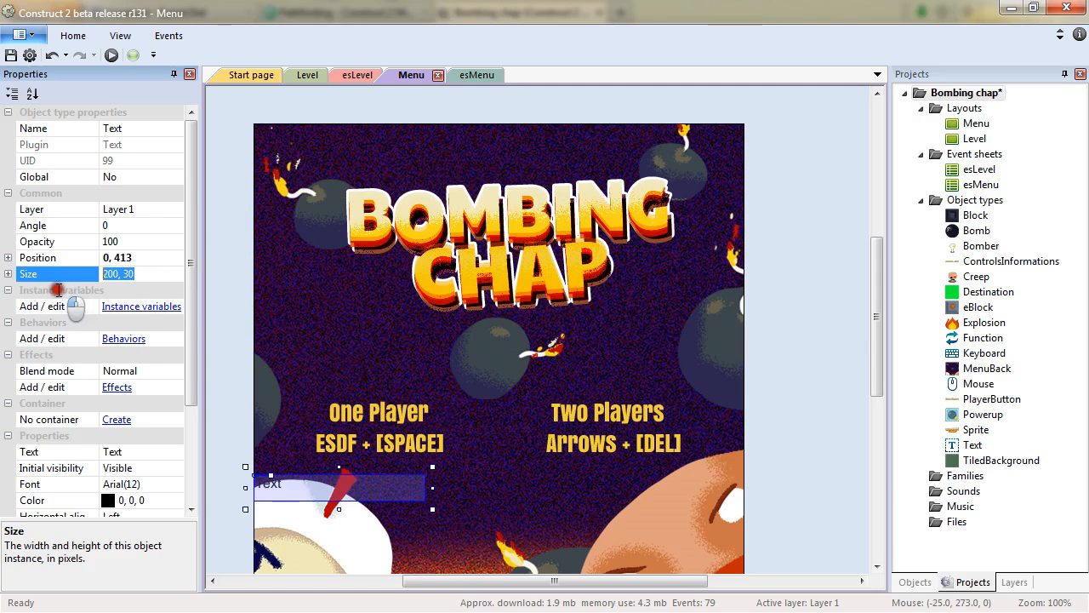
text(573)
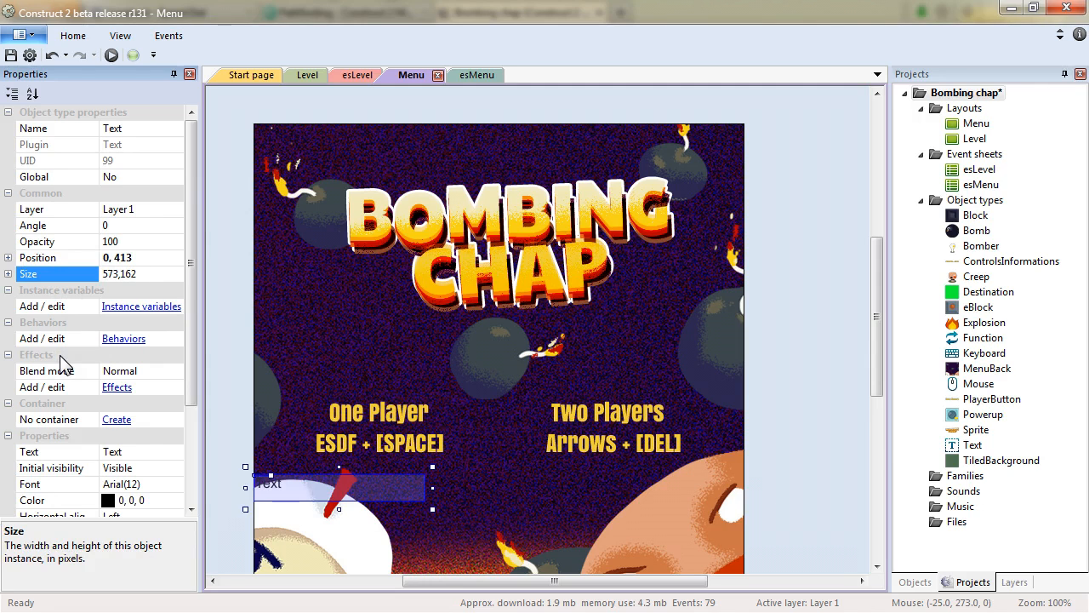
text(,162)
key(Return)
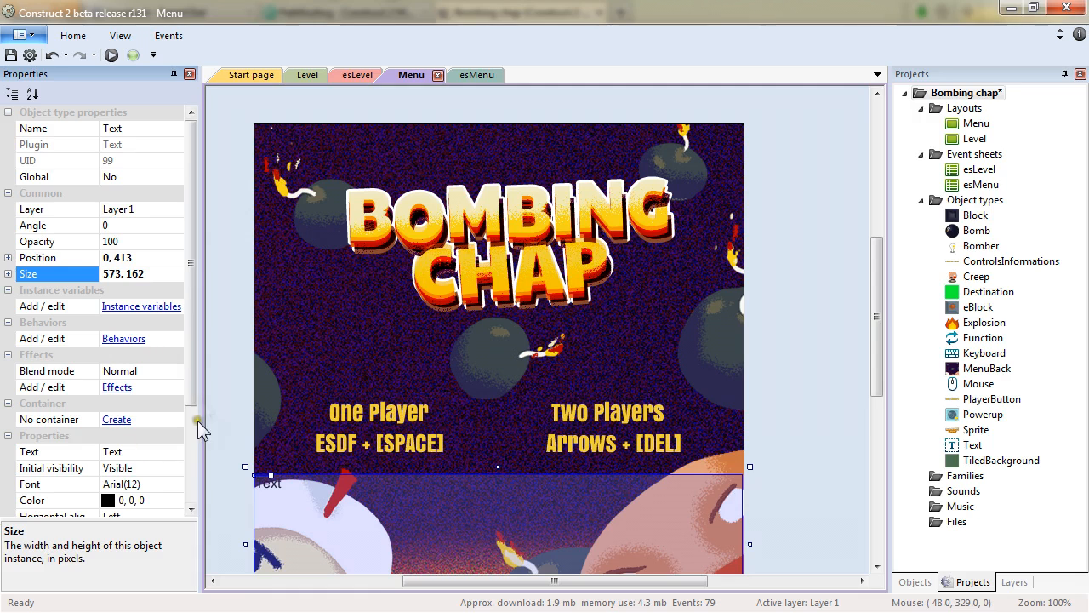
click(189, 333)
drag(189, 332, 211, 436)
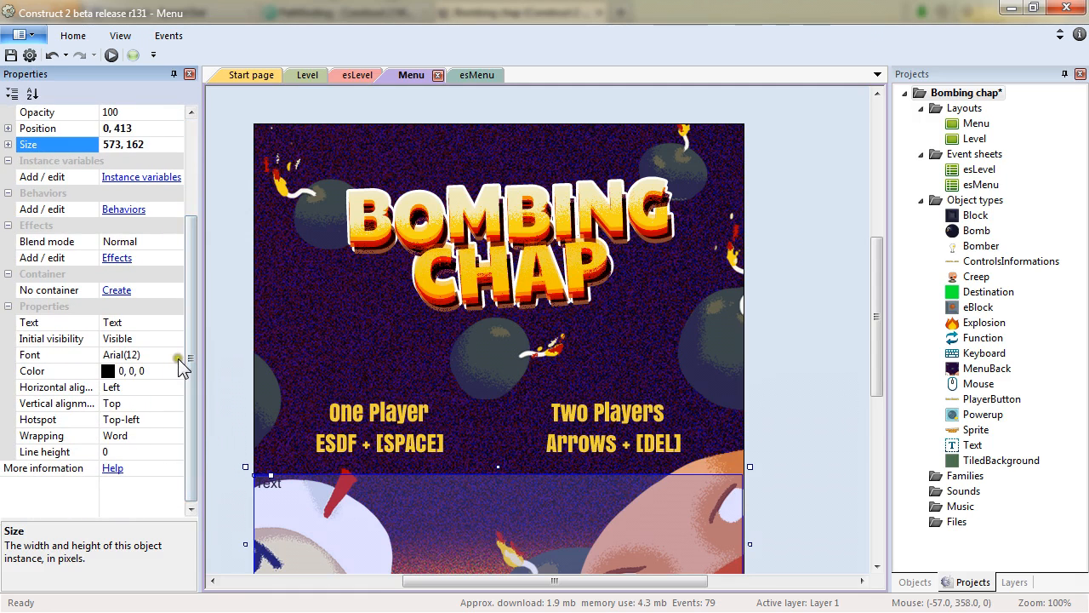
click(127, 354)
click(176, 354)
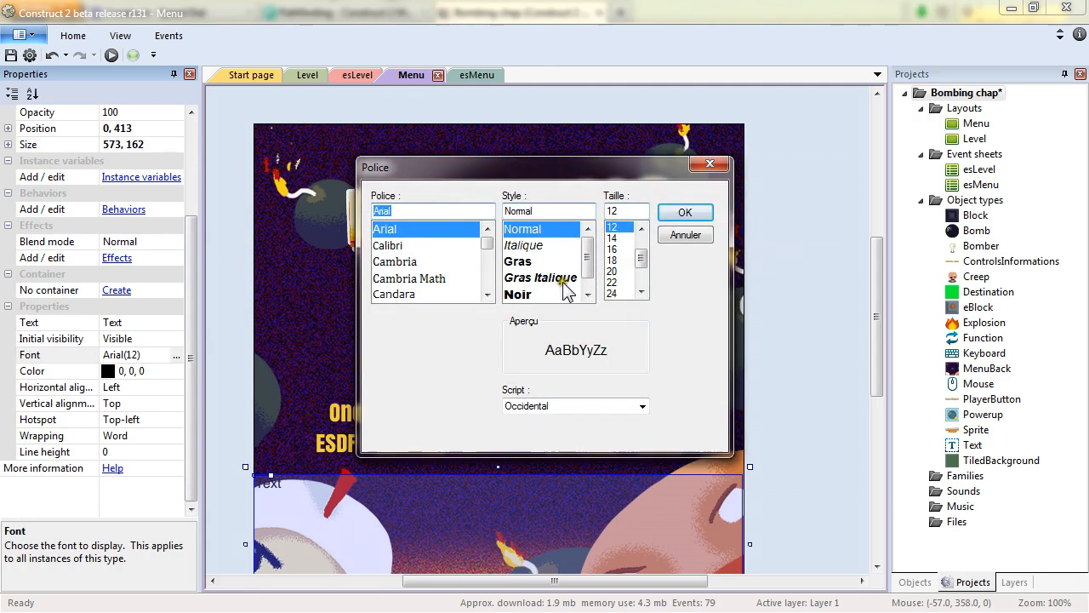
click(685, 235)
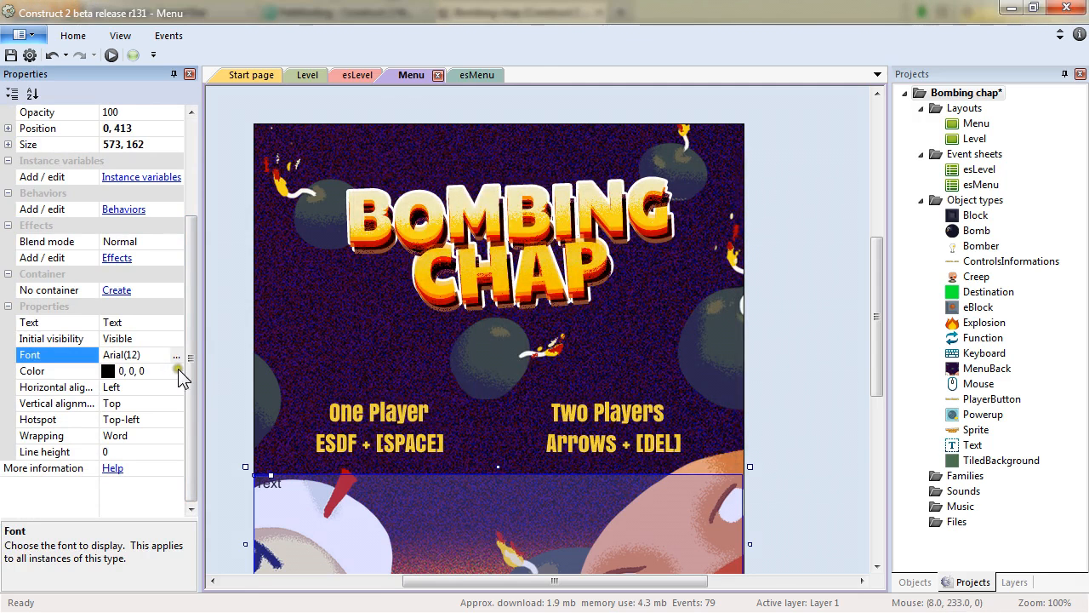
Set the Text object's color to yellow 255, 255, 0 and its horizontal alignment to Center.
click(178, 368)
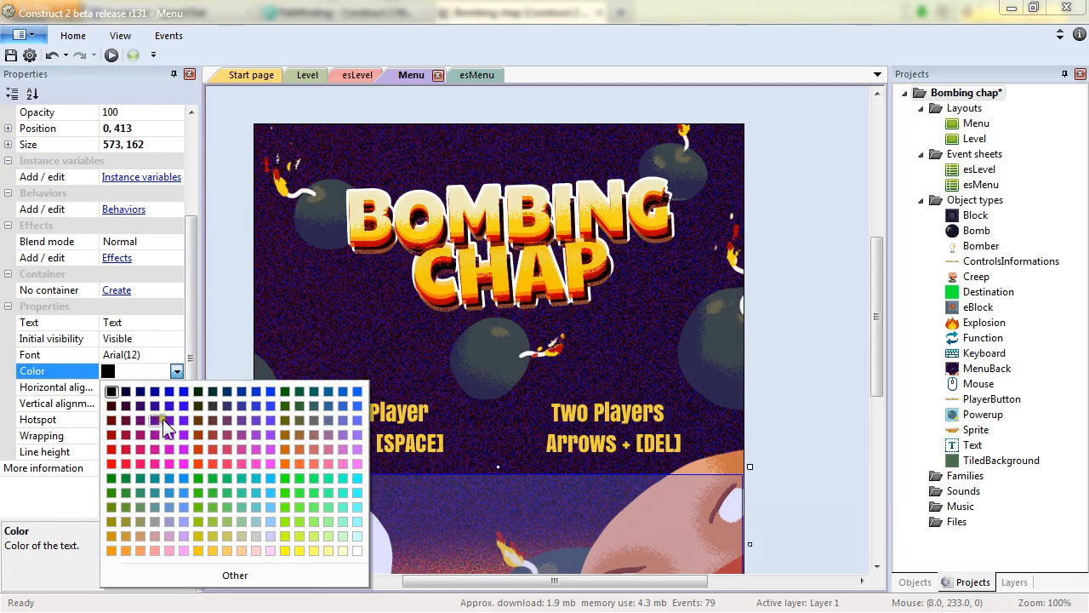
click(284, 549)
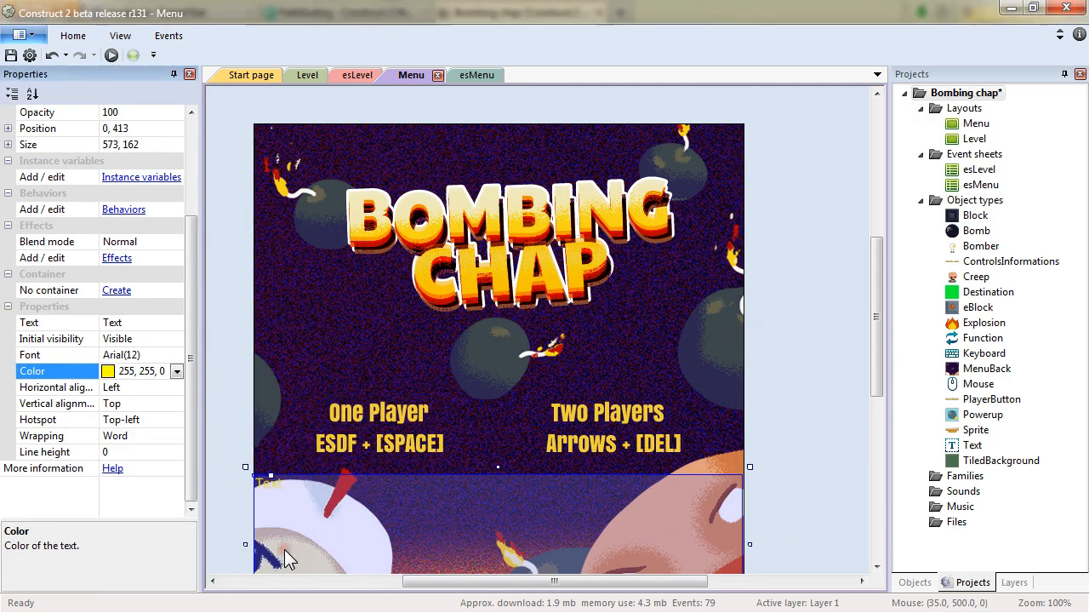
click(176, 387)
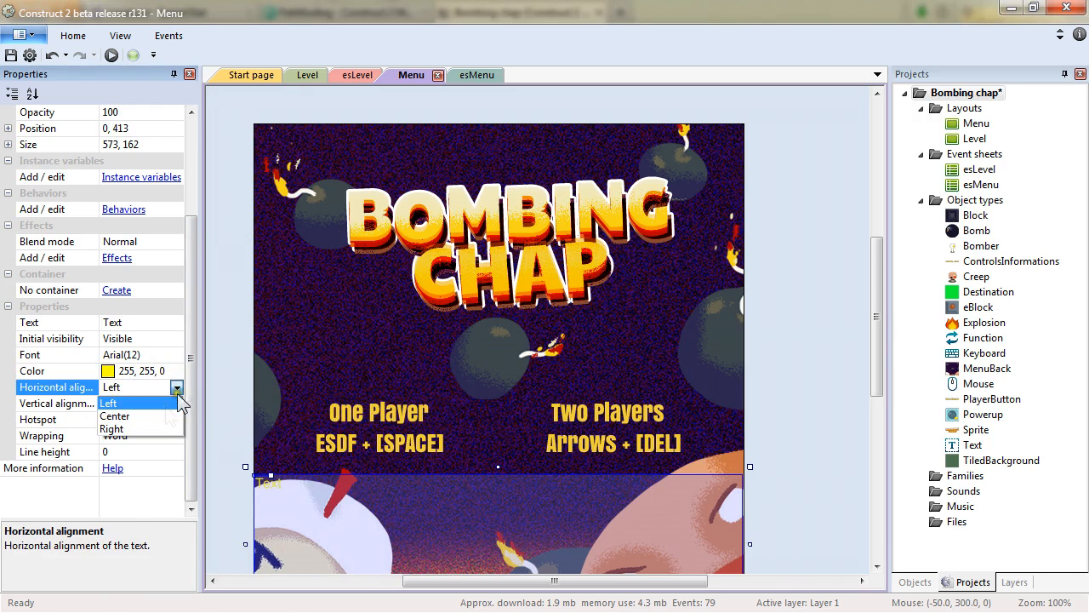
click(146, 416)
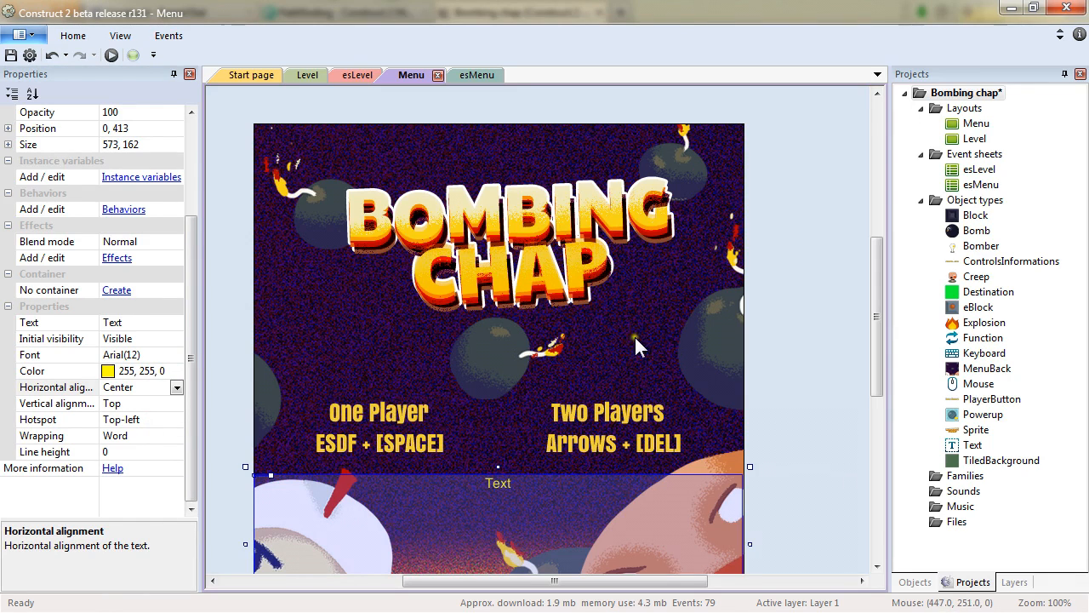
Add a System "On start of layout" event to esMenu and move it above the mouse hover events.
click(466, 77)
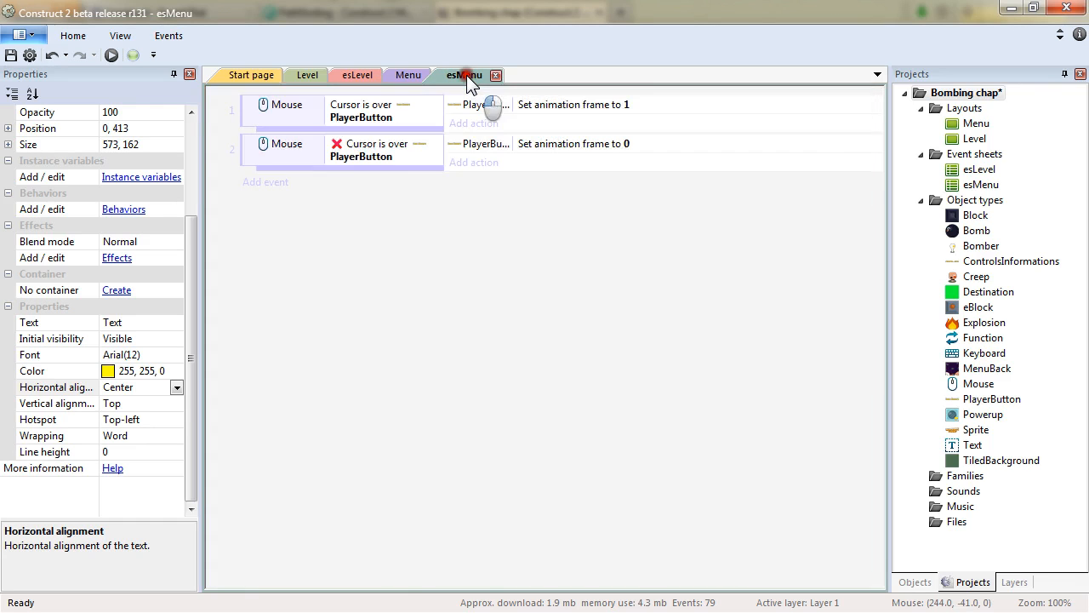
right_click(313, 275)
click(370, 294)
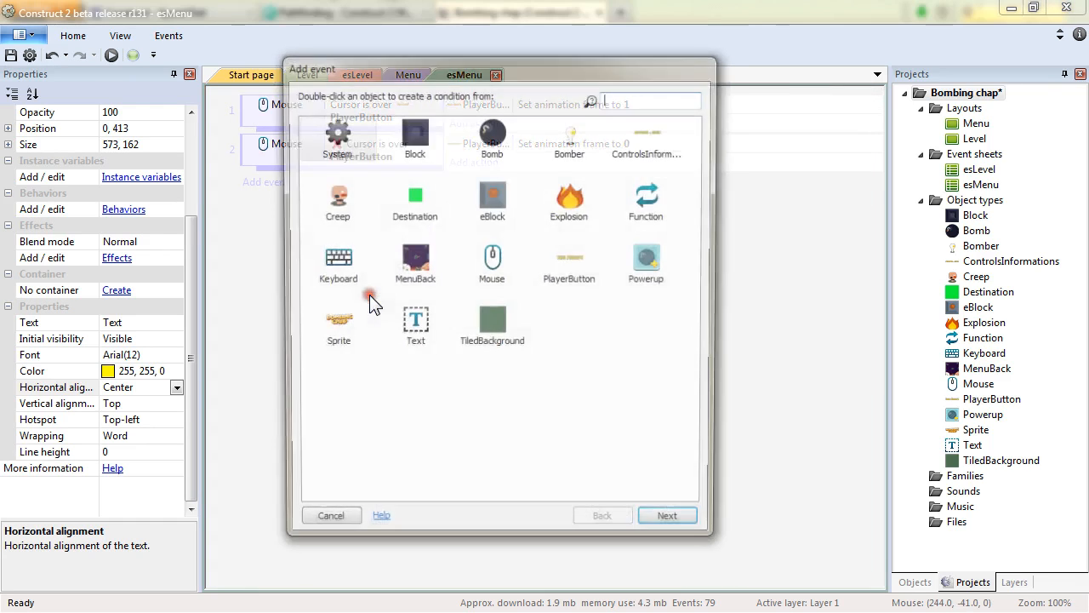
double_click(334, 137)
drag(703, 361, 709, 481)
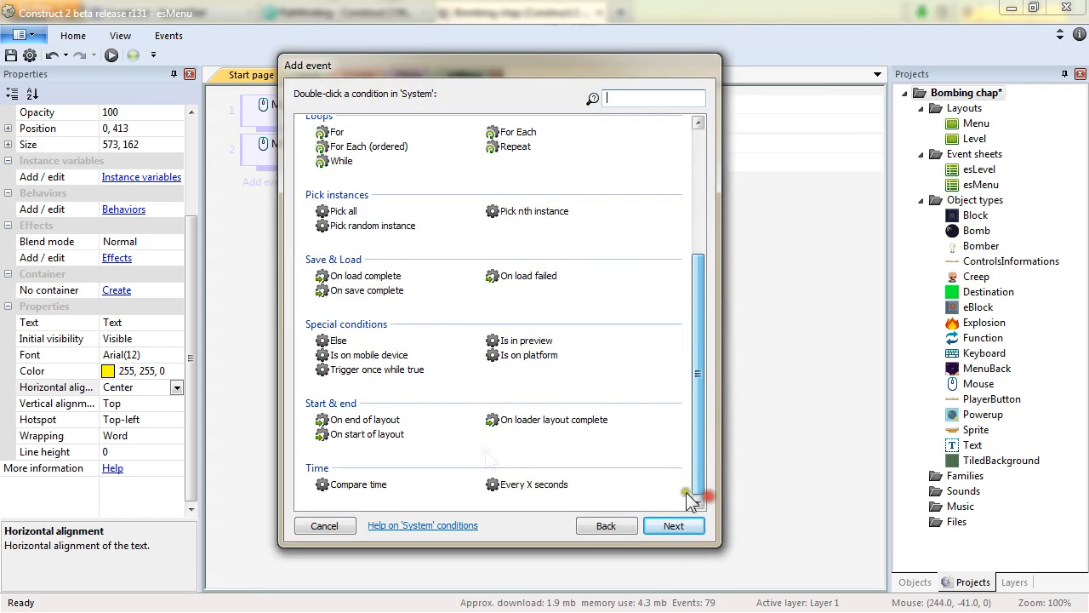
double_click(357, 436)
drag(254, 179, 255, 103)
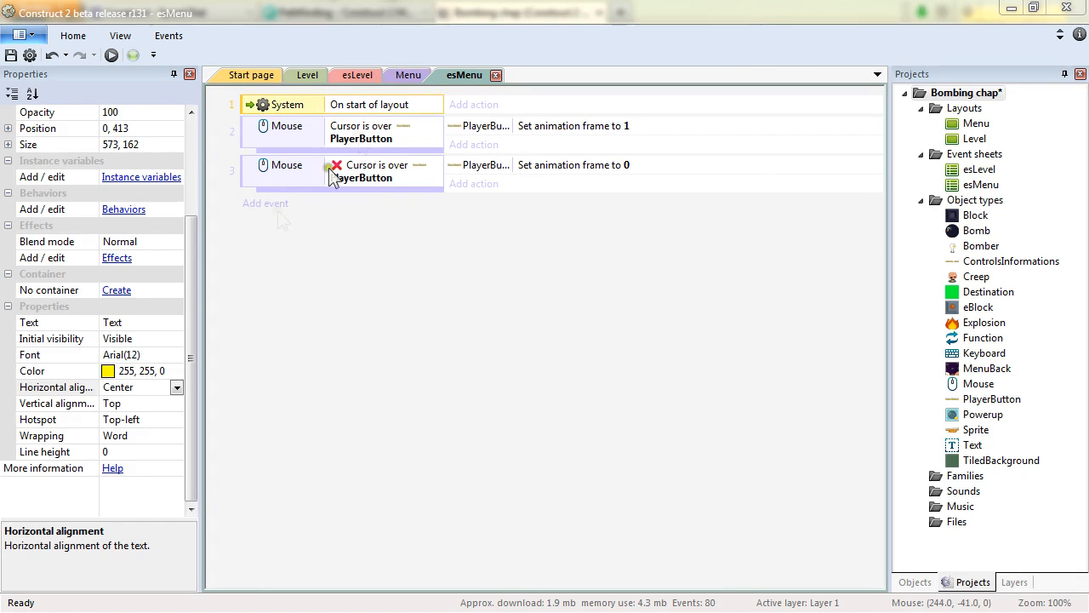
Rename the Text object in the Menu layout as txtDescription.
click(408, 75)
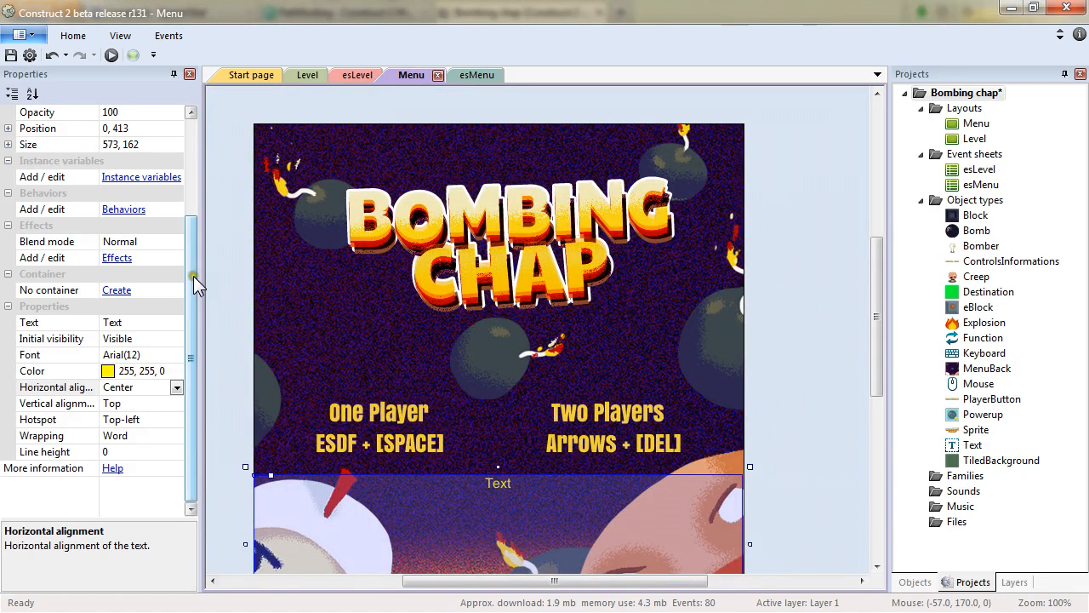
drag(193, 276, 199, 124)
click(133, 129)
text(txt)
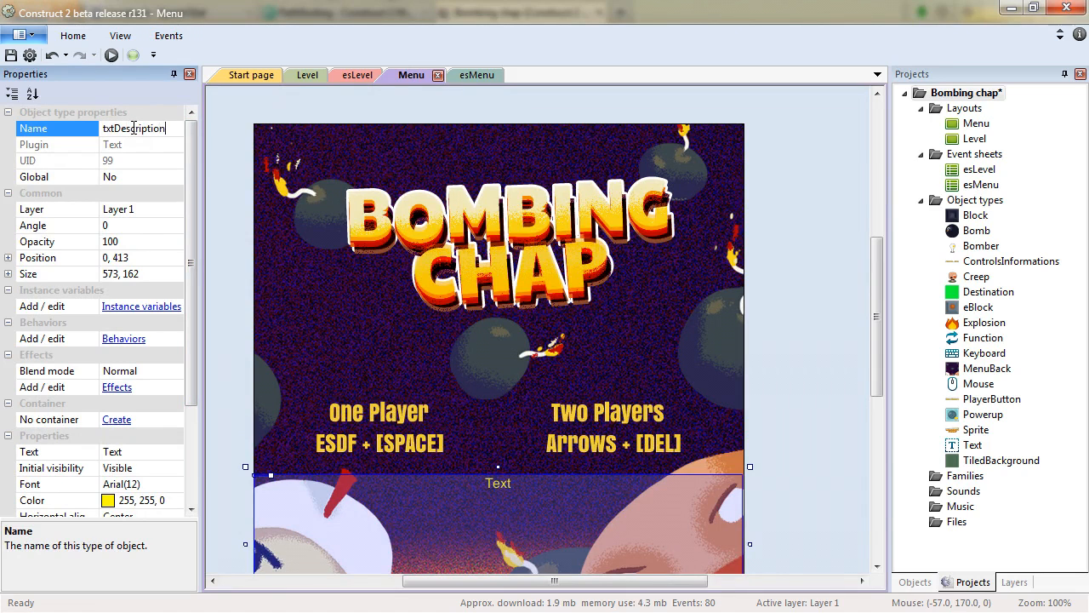
text(Description)
key(Return)
click(473, 75)
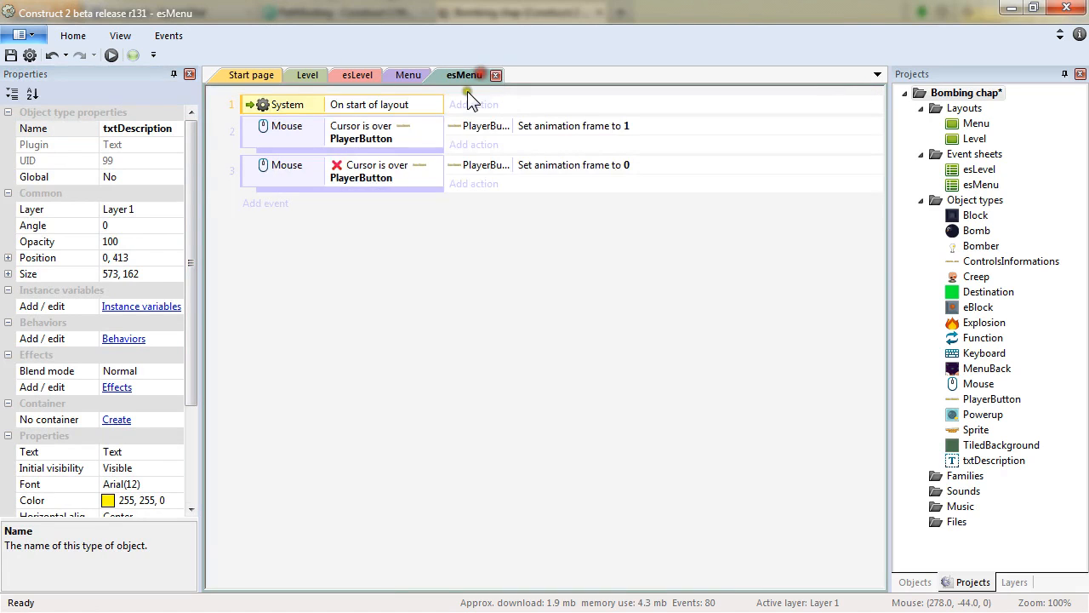
click(473, 106)
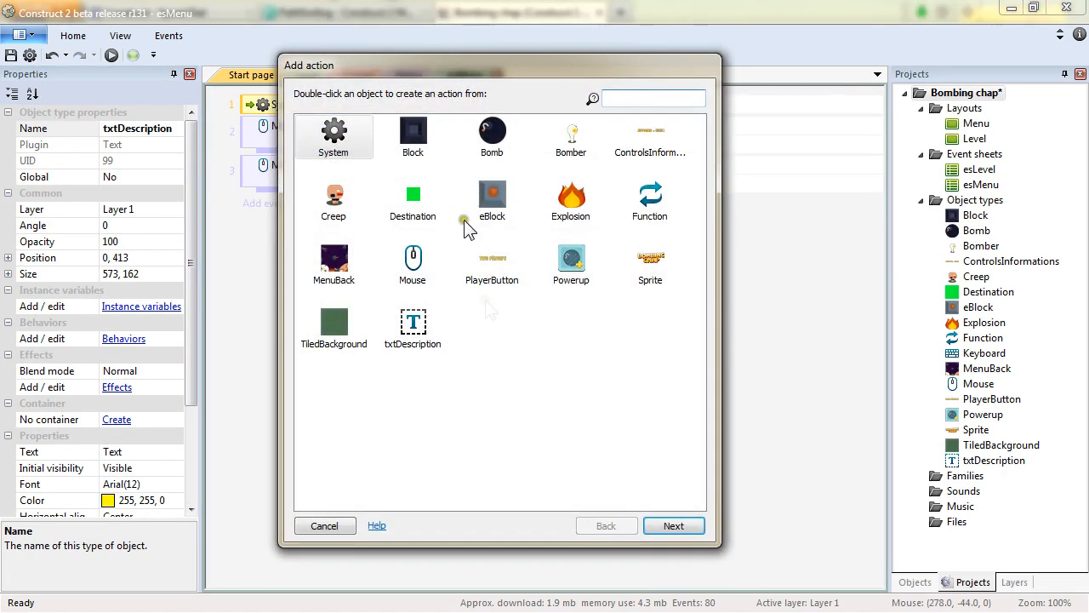
double_click(423, 322)
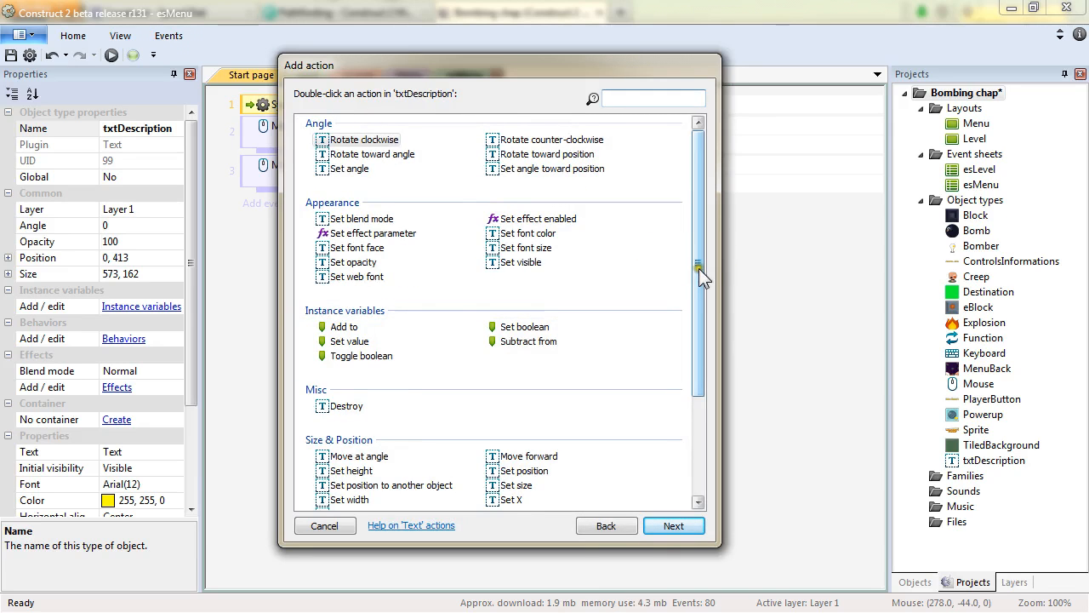
double_click(357, 276)
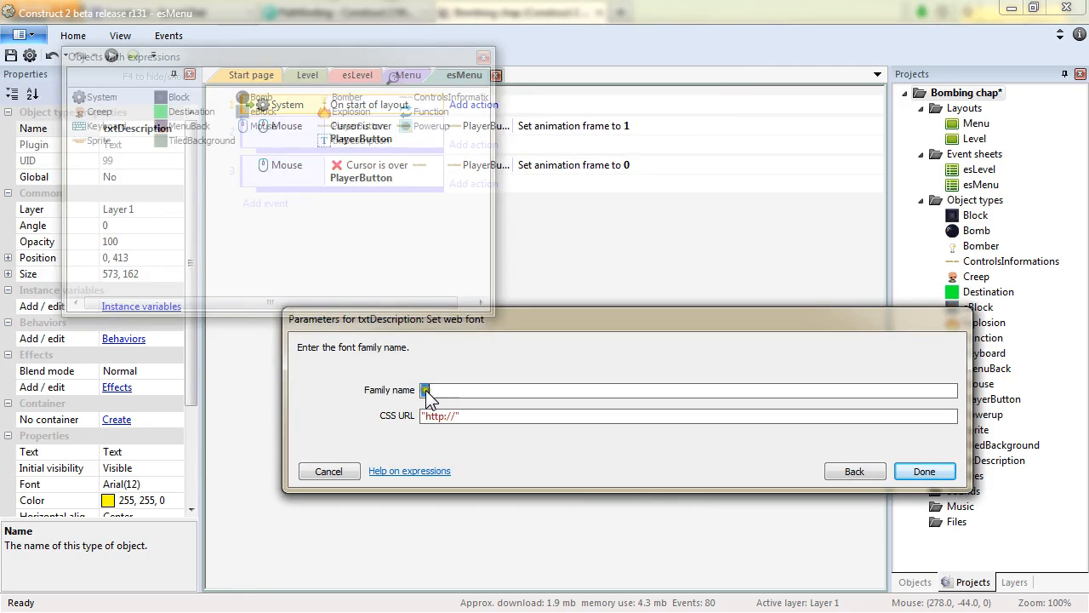
text(Anton)
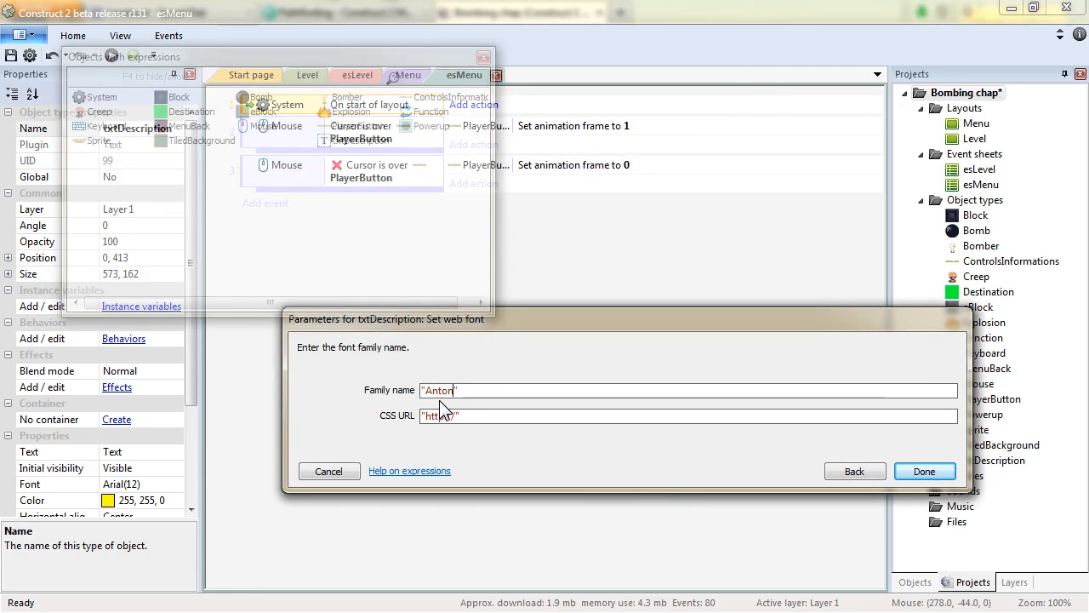
key(Tab)
key(Right)
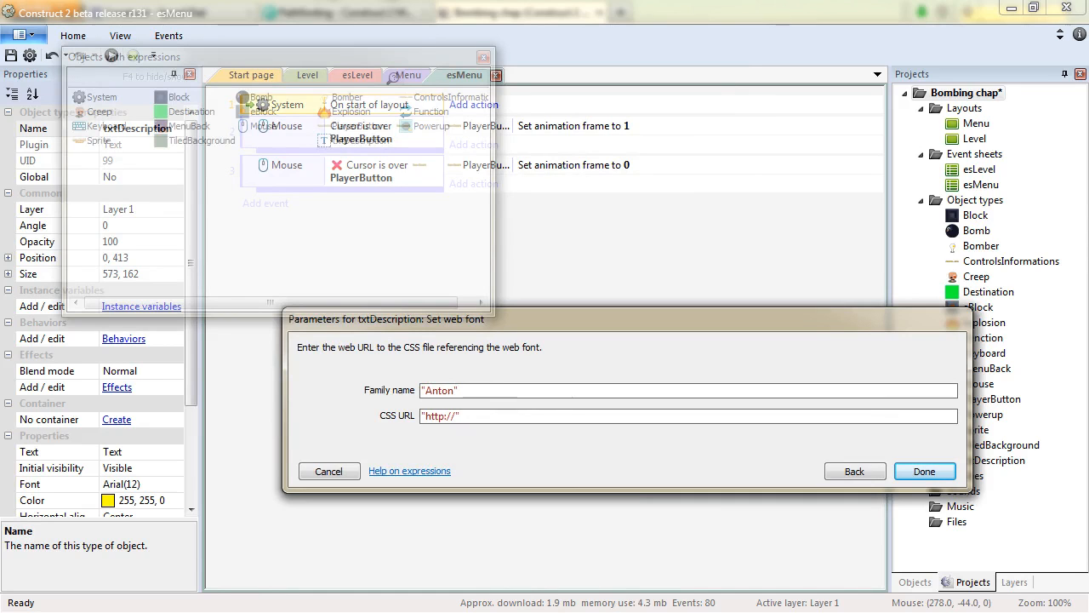
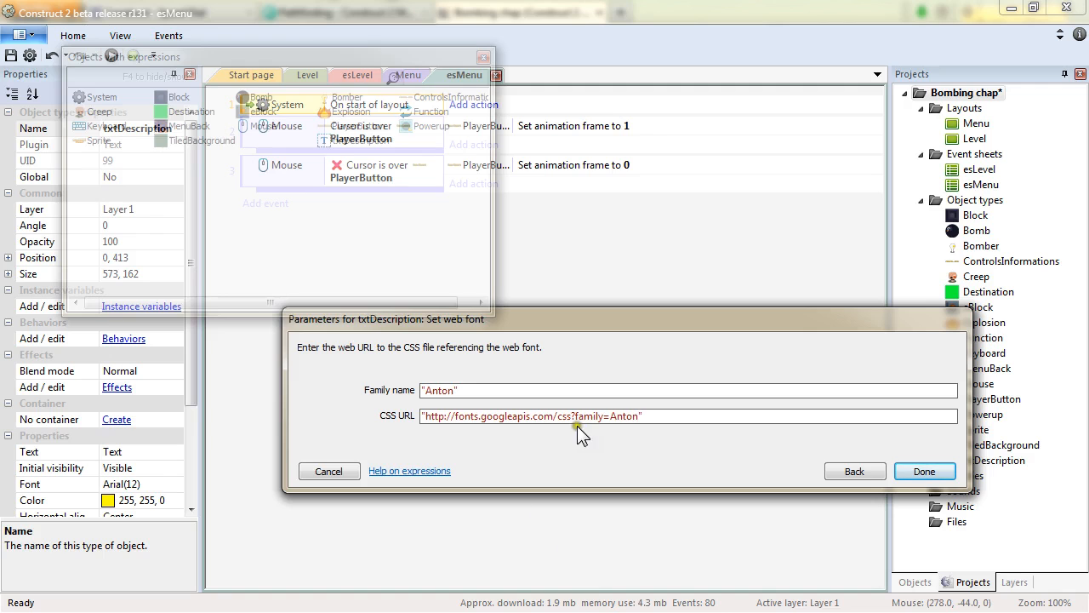
click(925, 470)
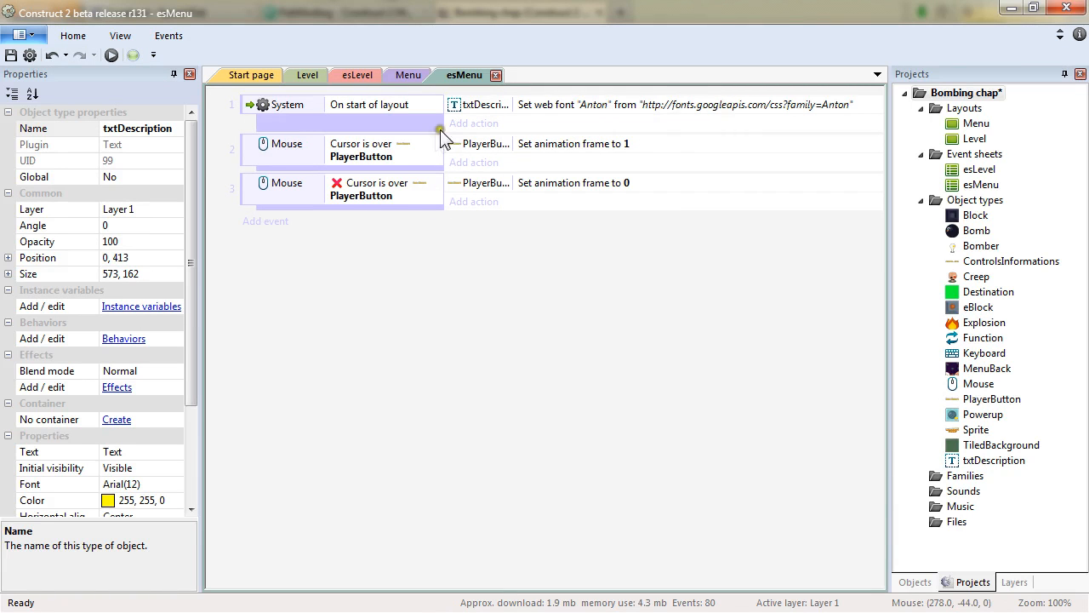
Add a second start-of-layout action setting txtDescription's font face to "Anton" with normal style.
click(472, 123)
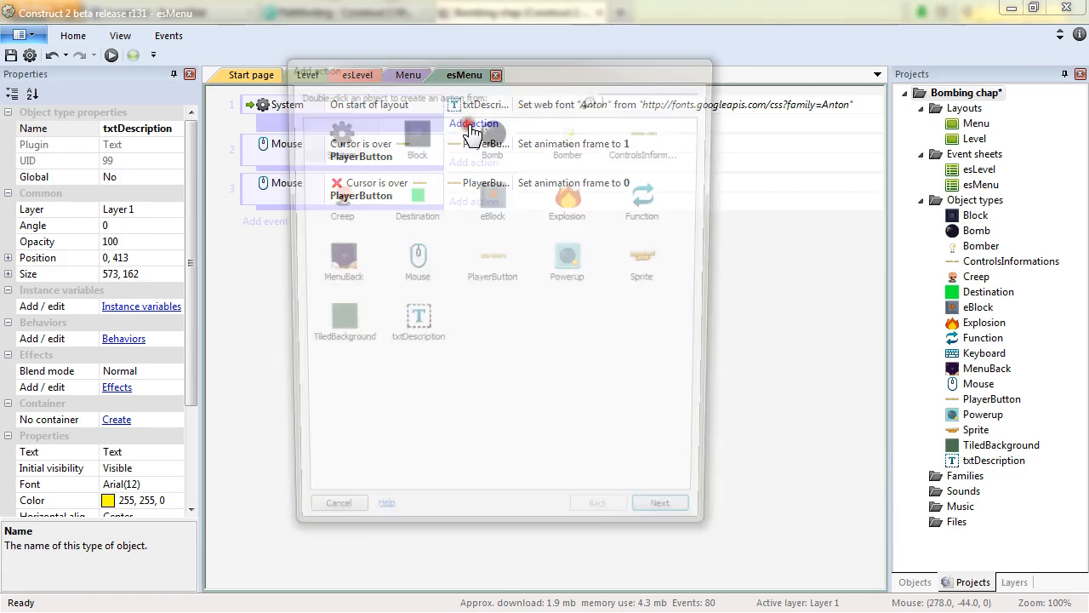
double_click(417, 323)
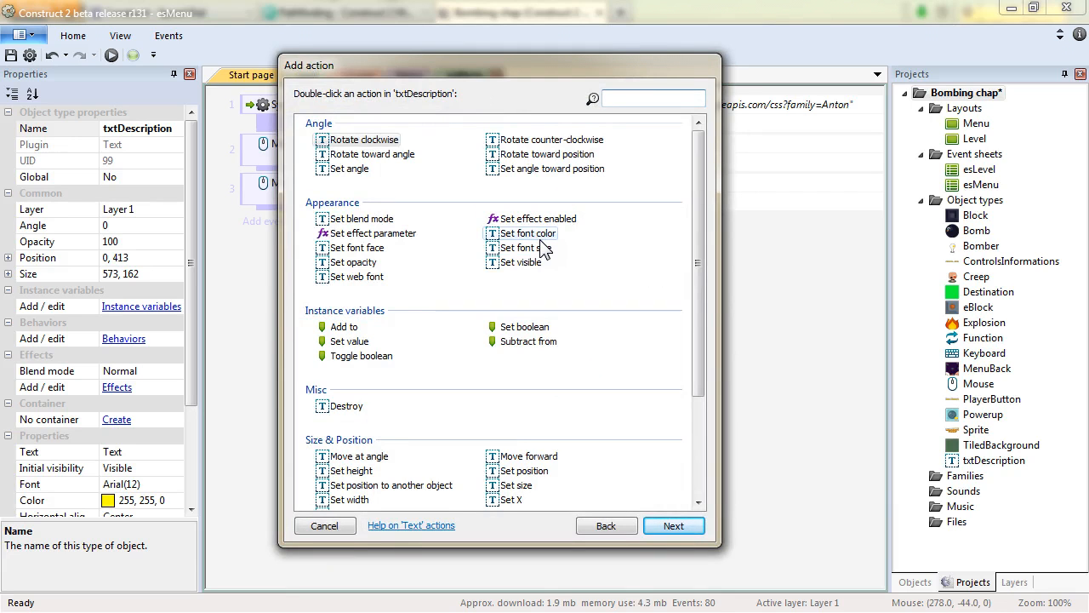
double_click(374, 246)
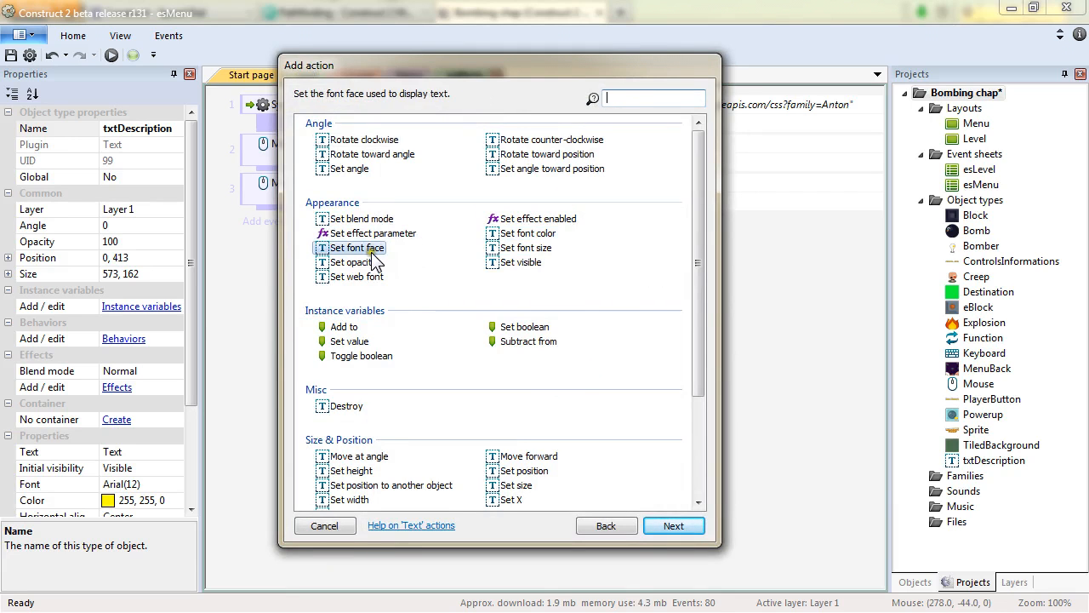
key(Left)
key(Right)
key(ctrl+shift+Right)
text(Anton)
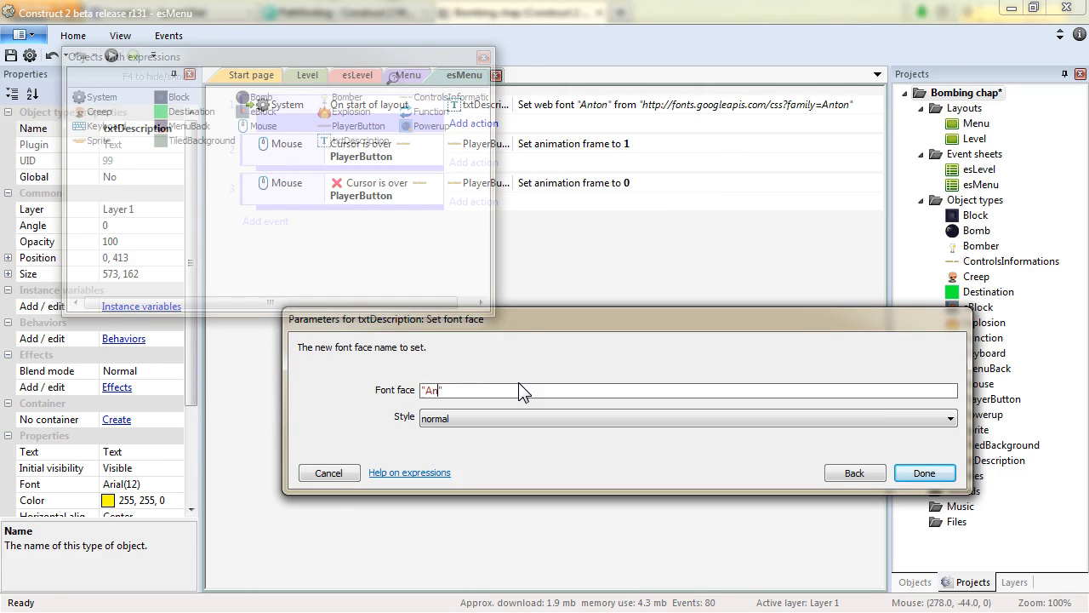
key(Return)
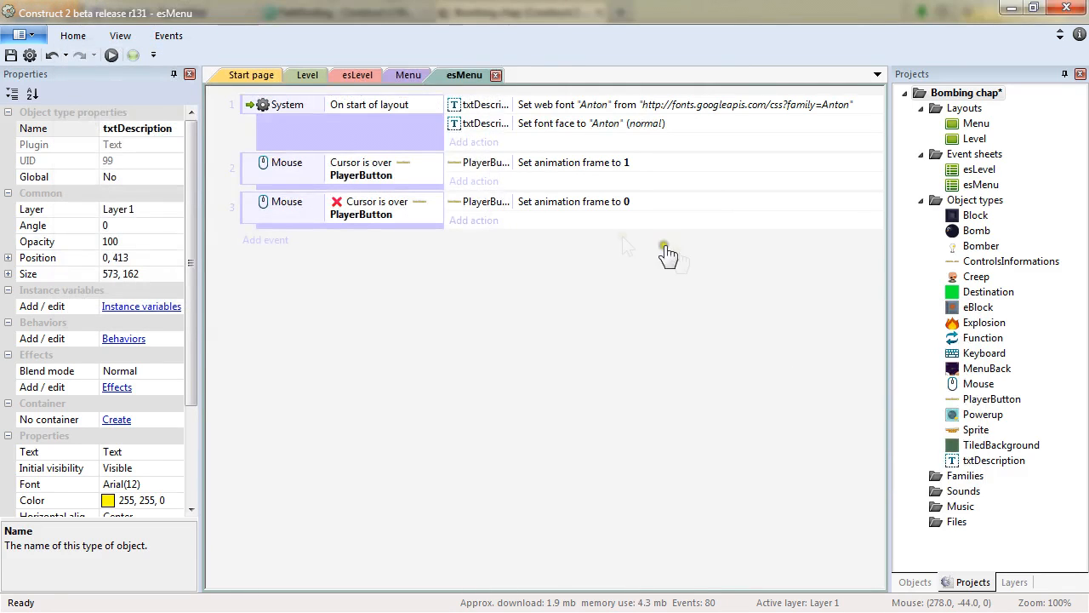
Set the txtDescription font in the Menu layout to Arial bold (Gras), size 16.
click(410, 76)
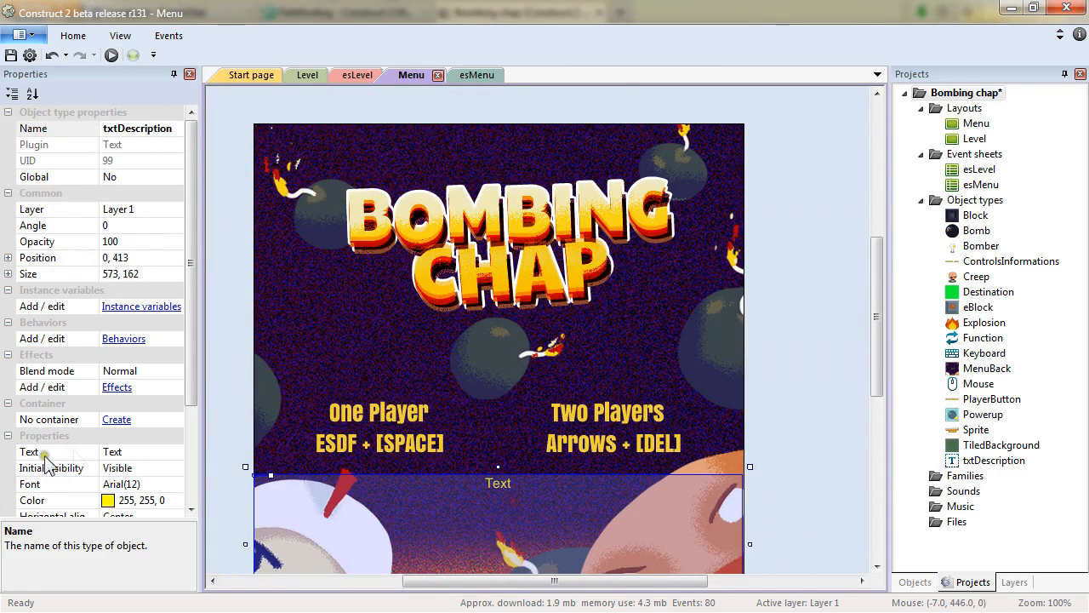
click(177, 483)
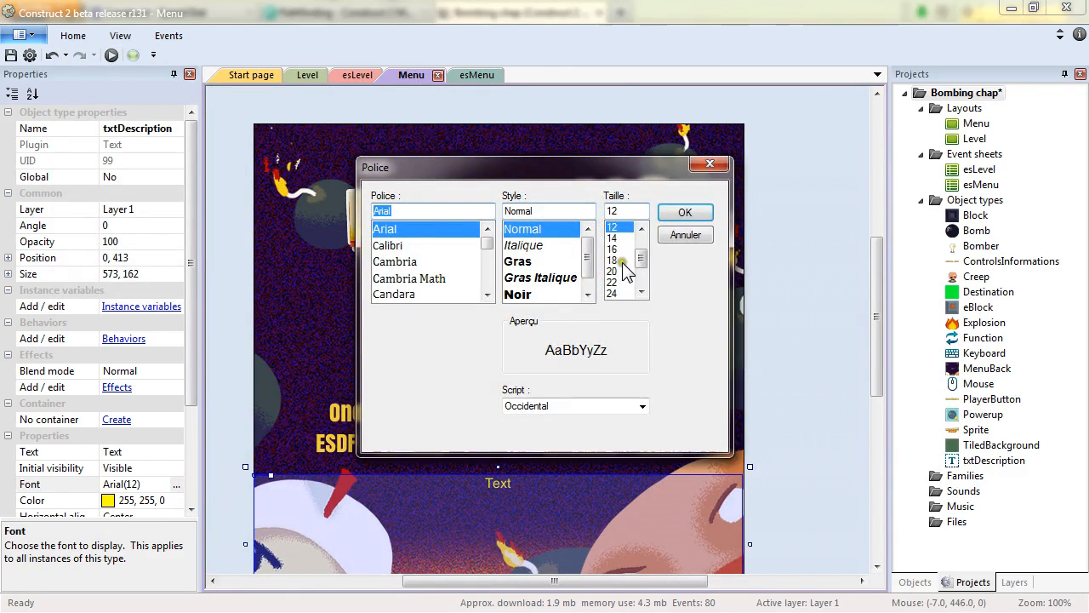
click(529, 264)
click(614, 249)
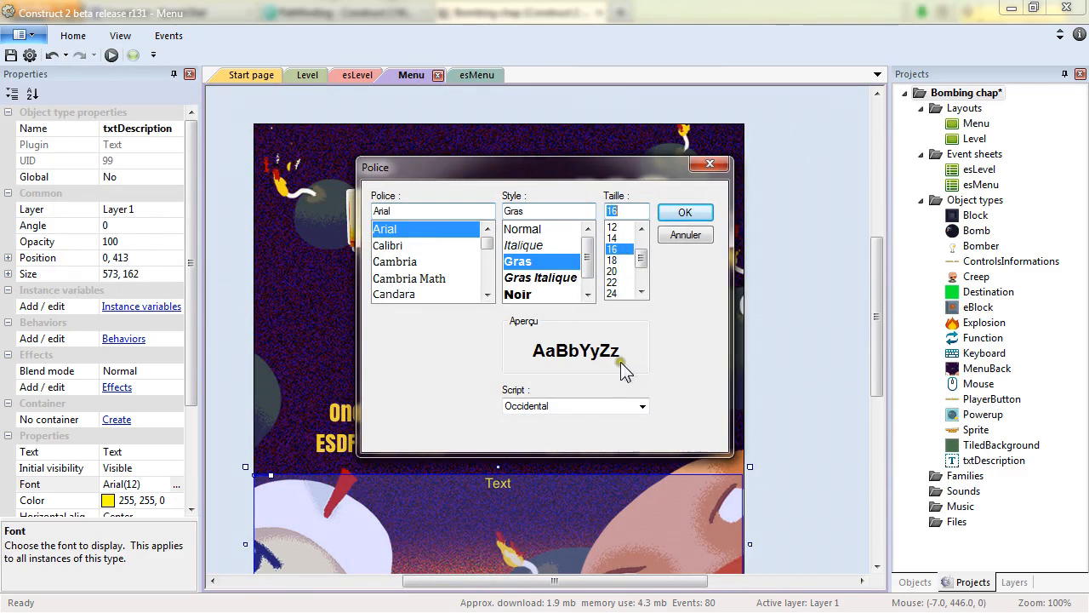
Set the txtDescription text's font to Arial, style Gras Italique, size 16, and run the layout.
click(572, 279)
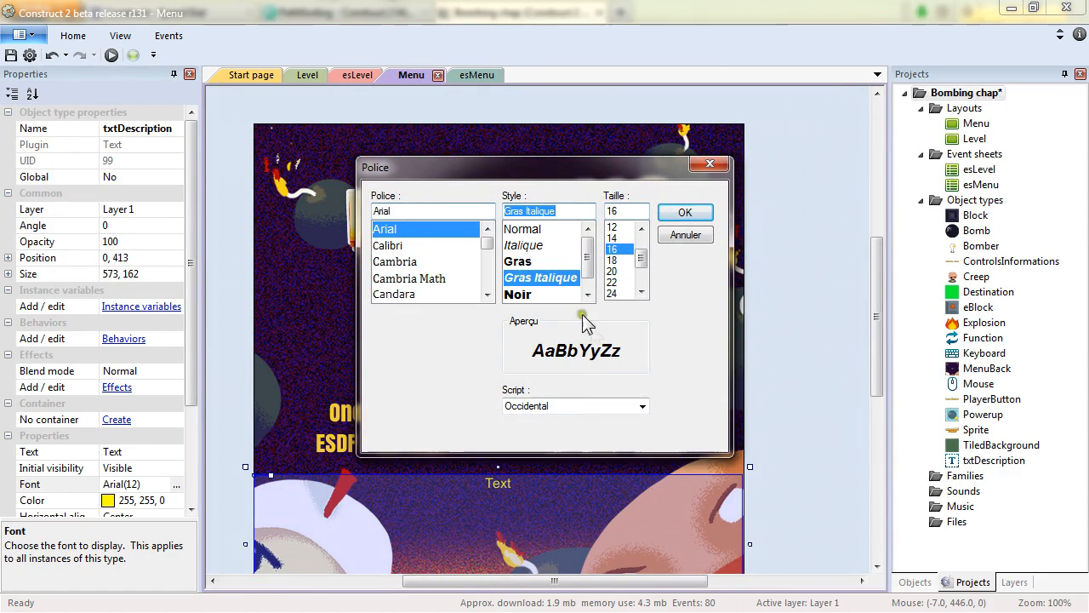
click(685, 213)
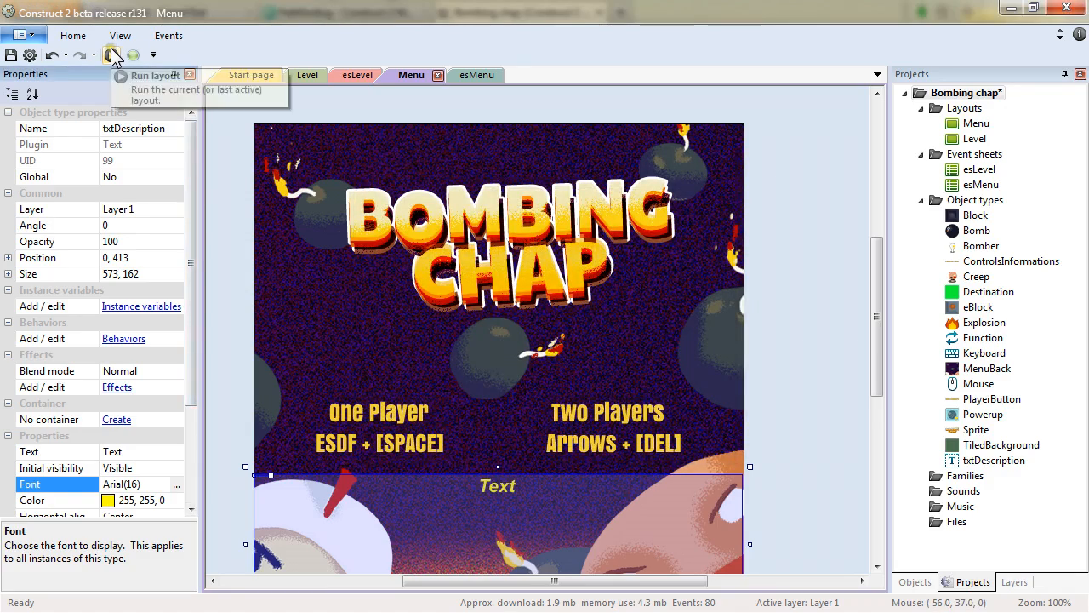
click(134, 57)
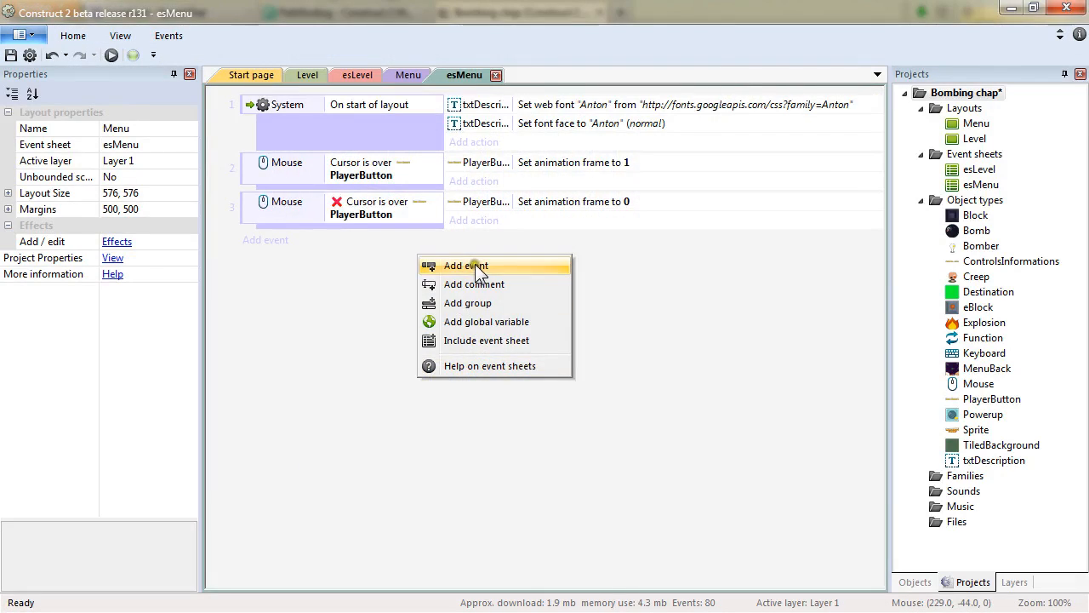
Add a Mouse "On object clicked" event to esMenu for a left button click on PlayerButton.
click(474, 265)
double_click(492, 272)
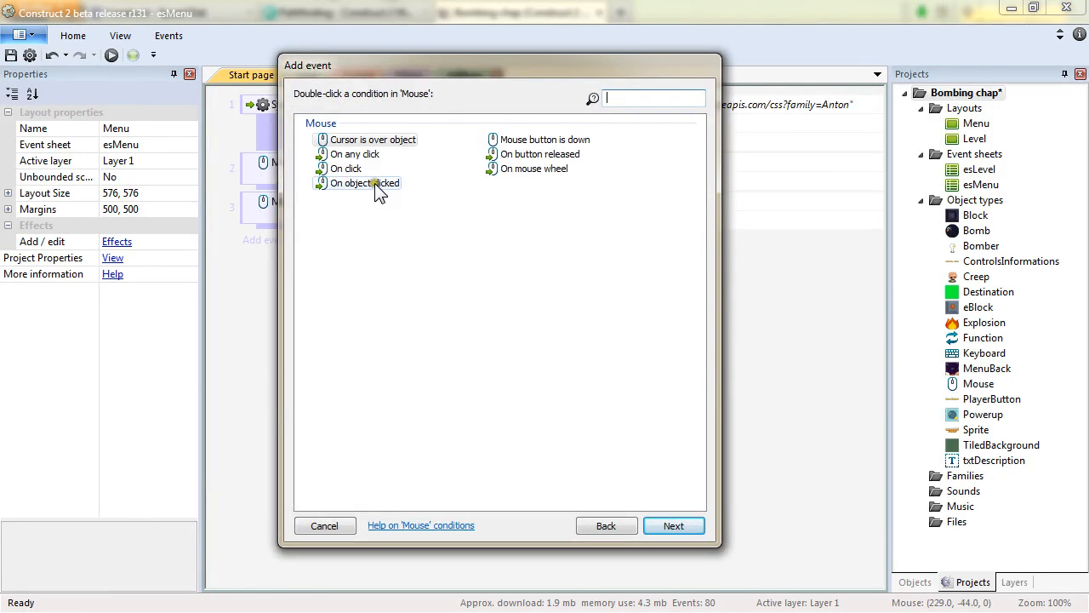
click(359, 200)
double_click(359, 185)
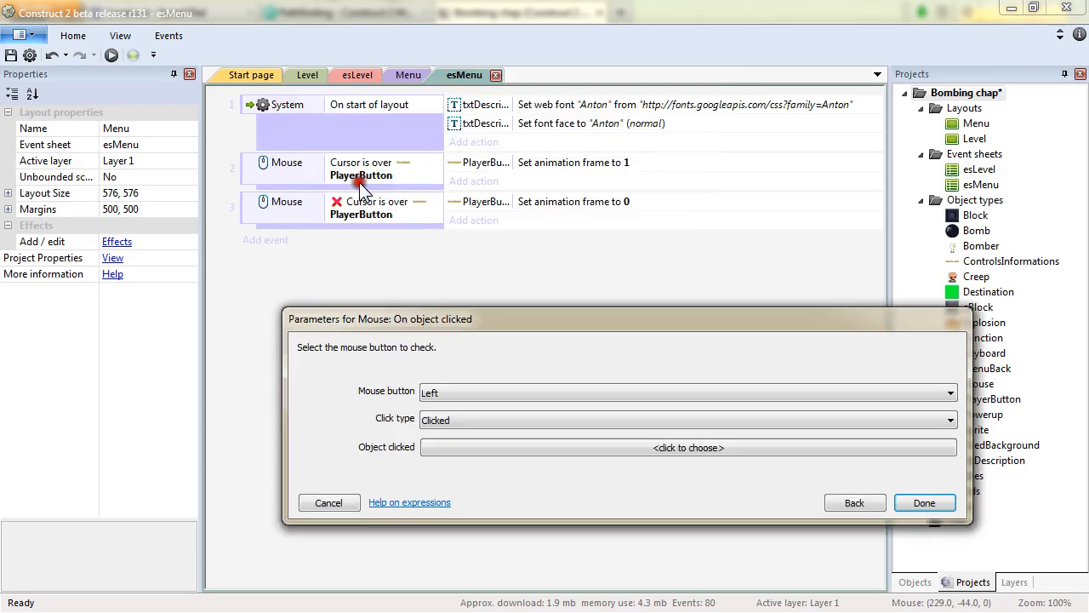
click(536, 446)
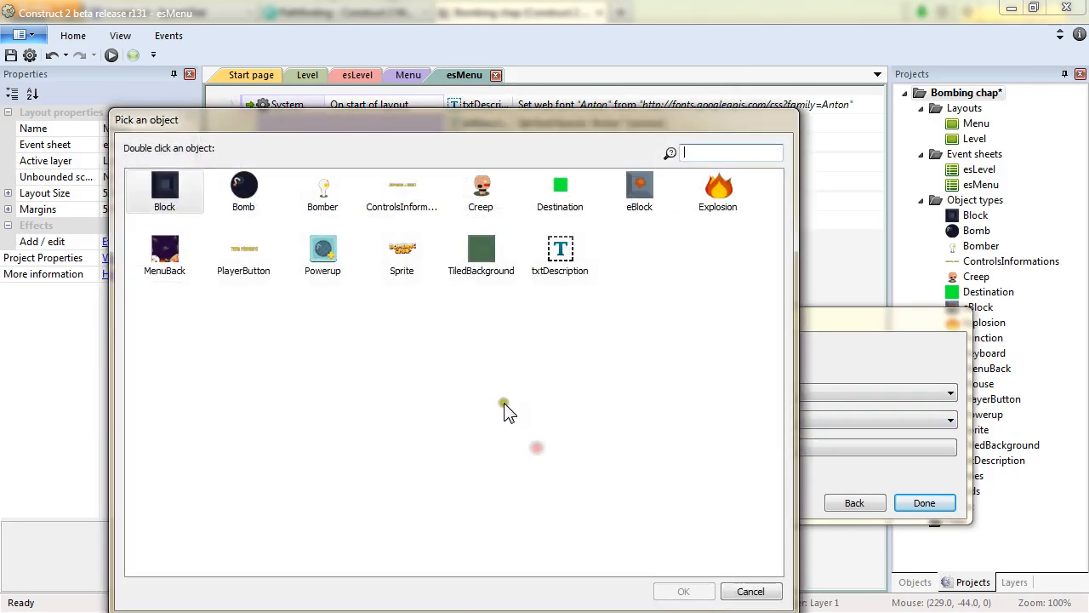
double_click(243, 265)
click(924, 518)
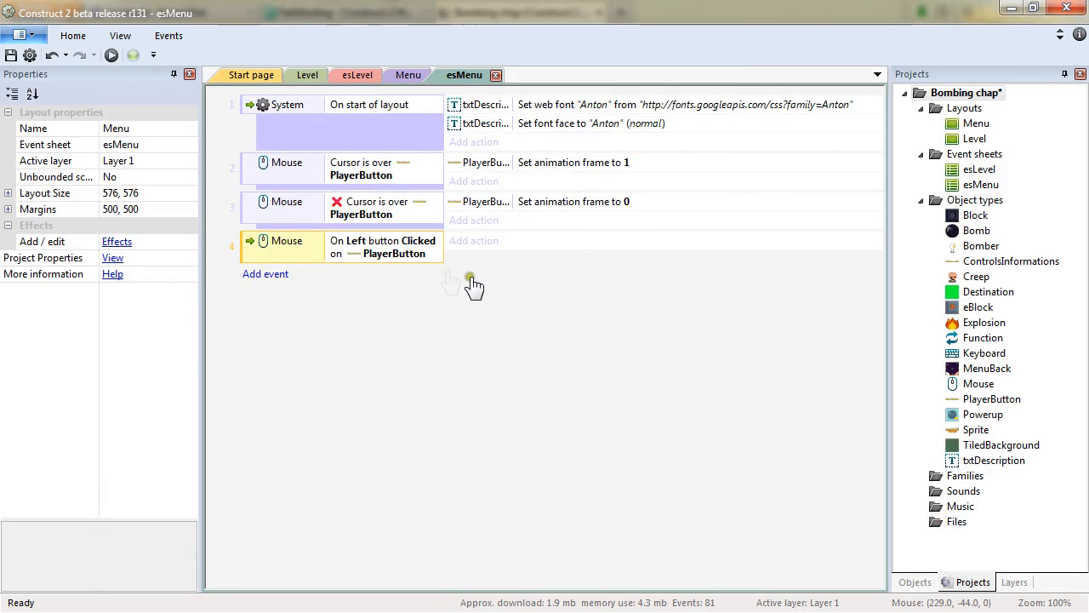
Add a System "Go to layout" action to the PlayerButton click event, with Level as the target layout.
click(481, 242)
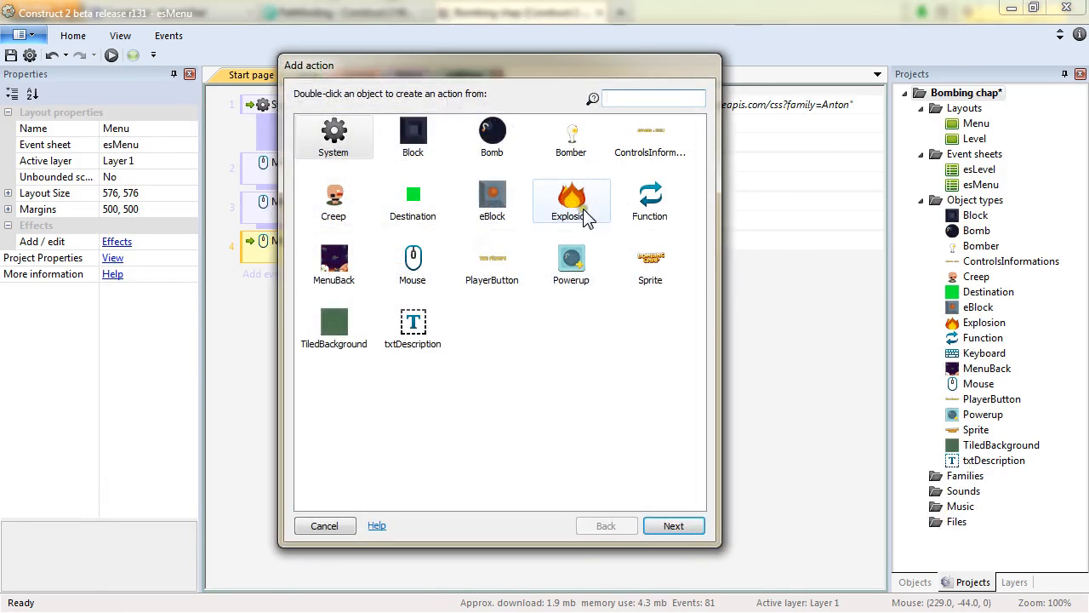
double_click(329, 136)
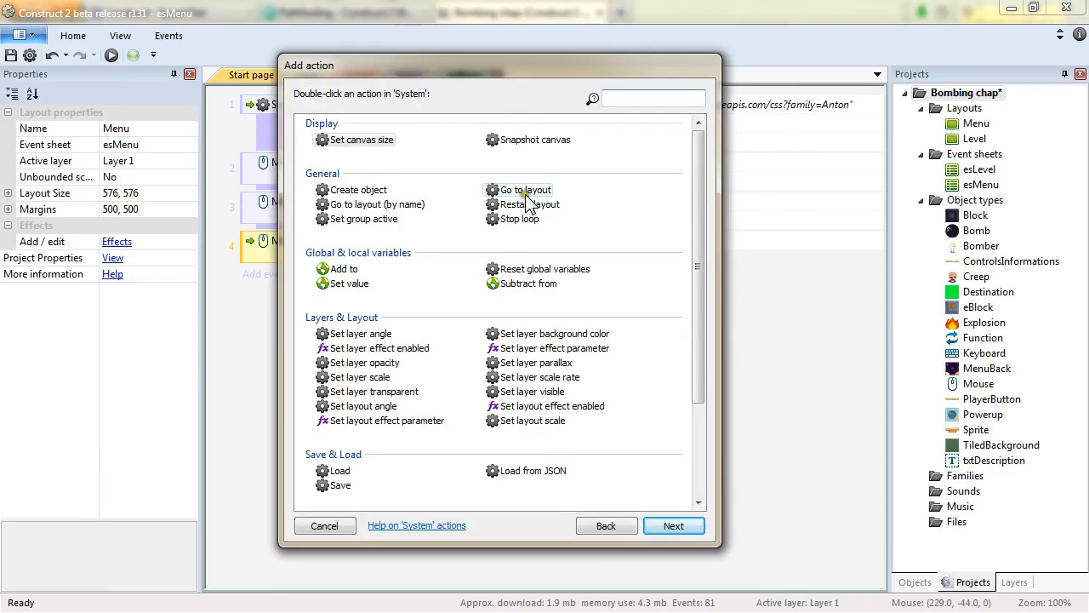
double_click(525, 189)
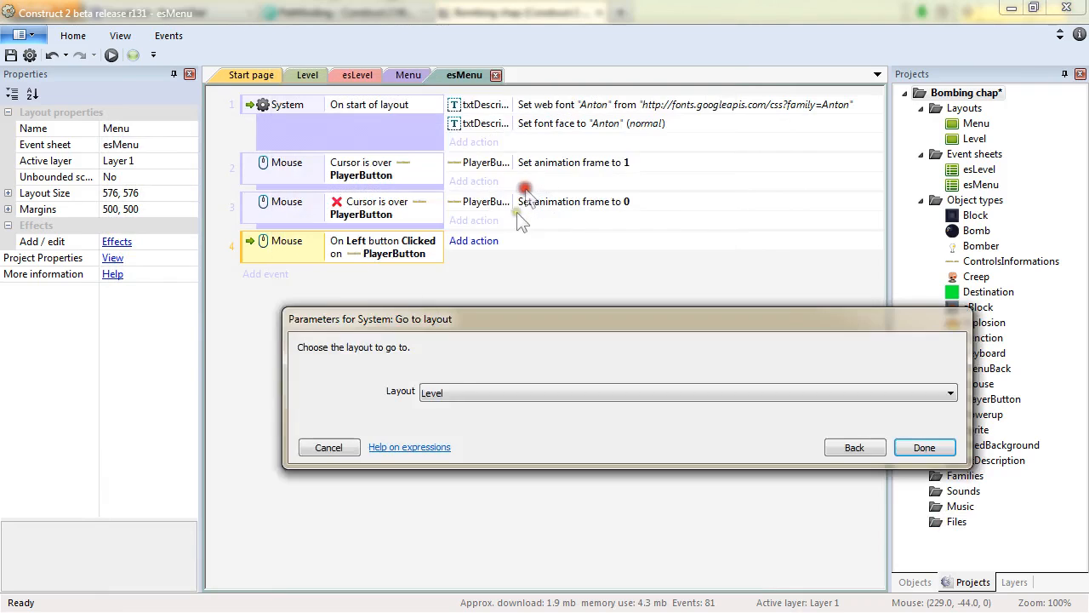
click(925, 447)
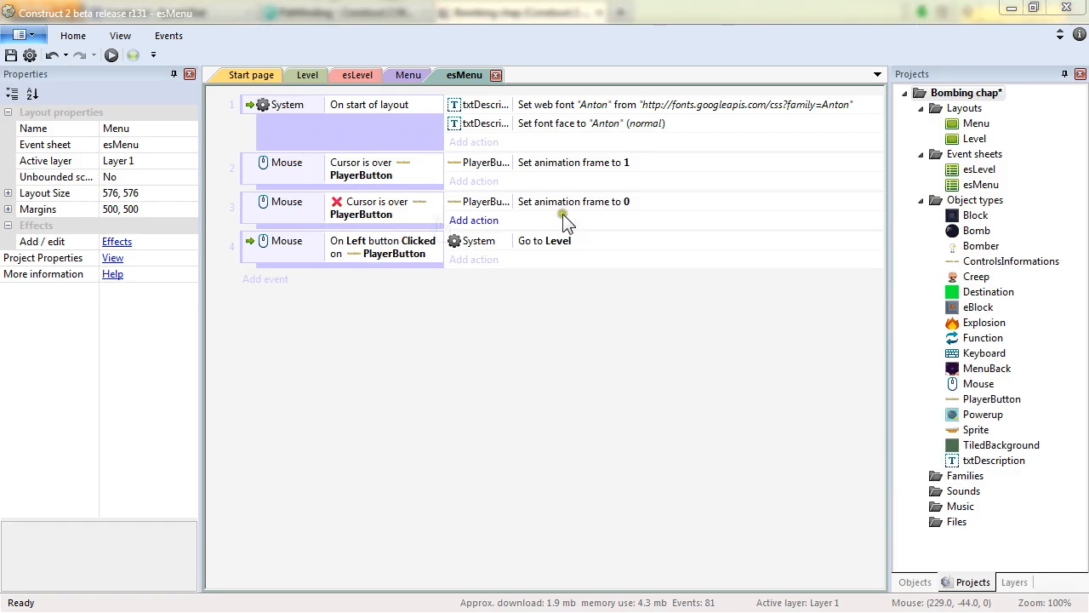
Create a global number variable named Players in the esLevel event sheet.
click(371, 77)
scroll(432, 383, up, 3)
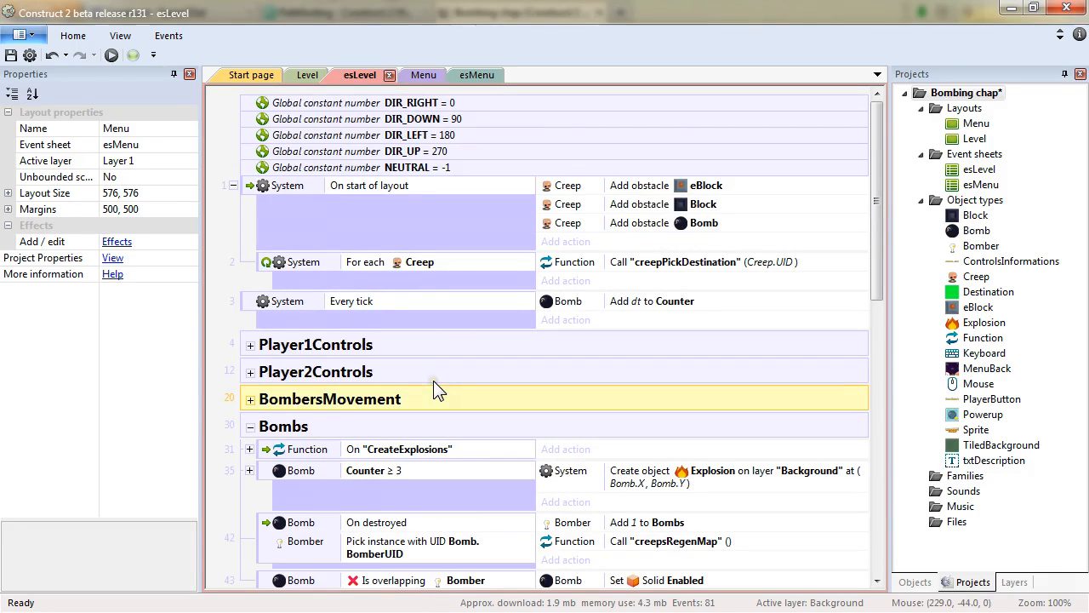
right_click(218, 132)
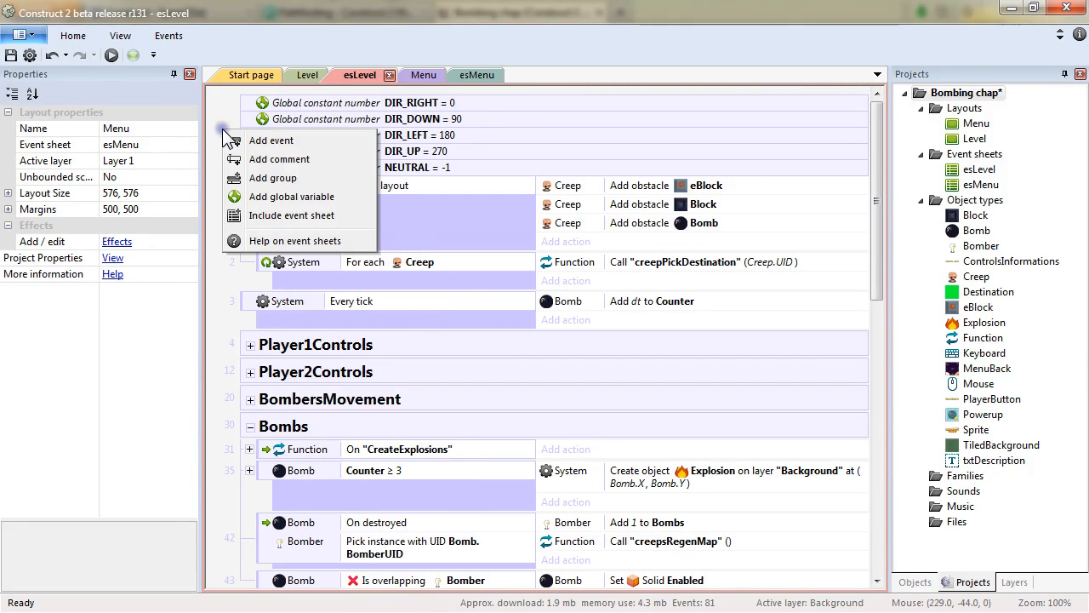
click(295, 197)
text(Players)
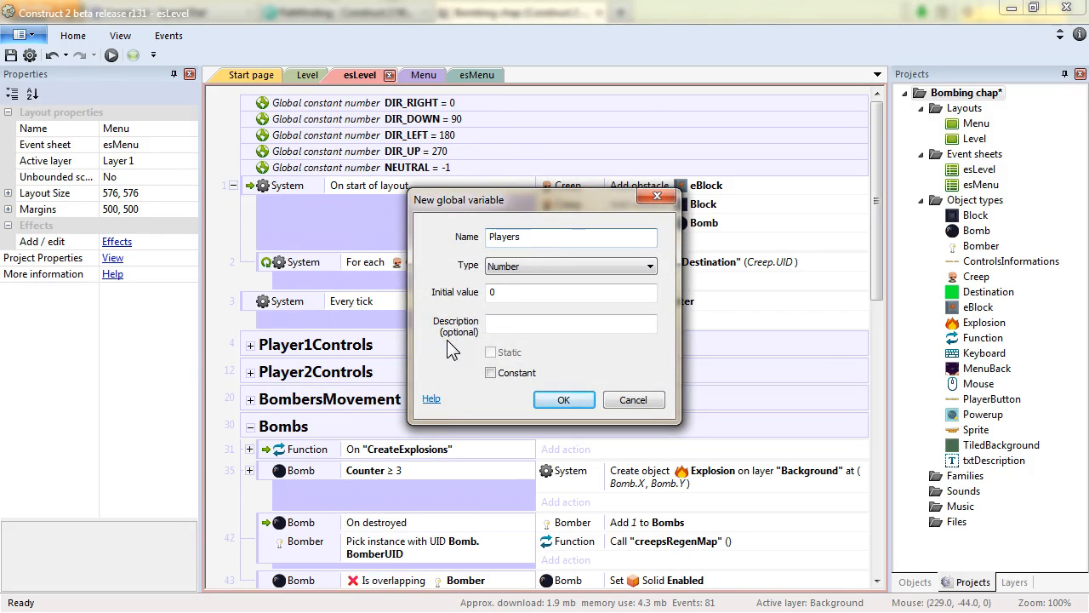
key(Return)
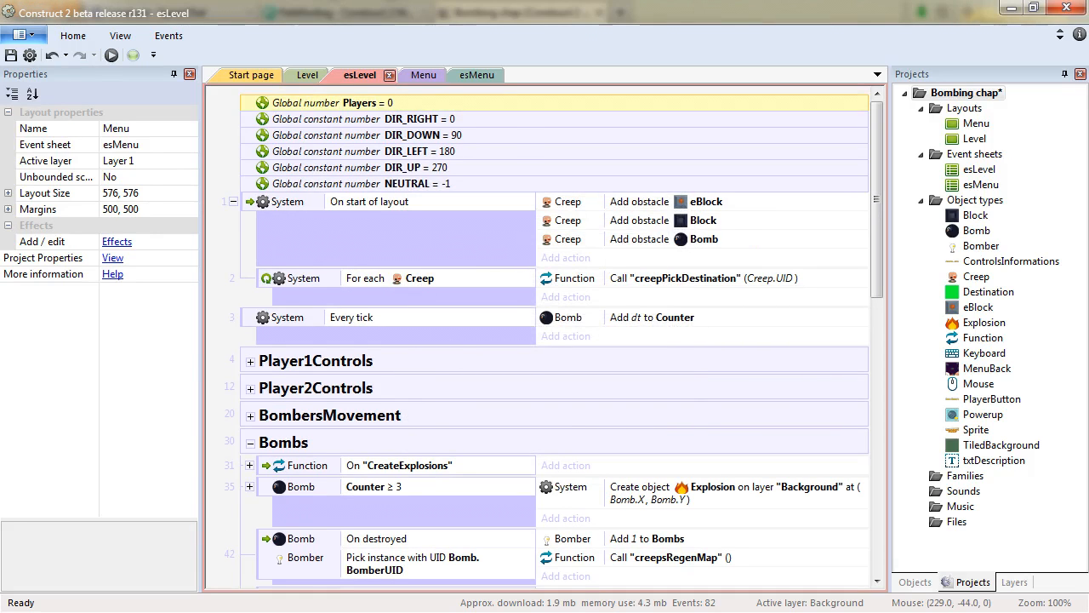
Set the initial value of the global variable Players to 2.
double_click(393, 103)
click(517, 291)
drag(517, 291, 418, 289)
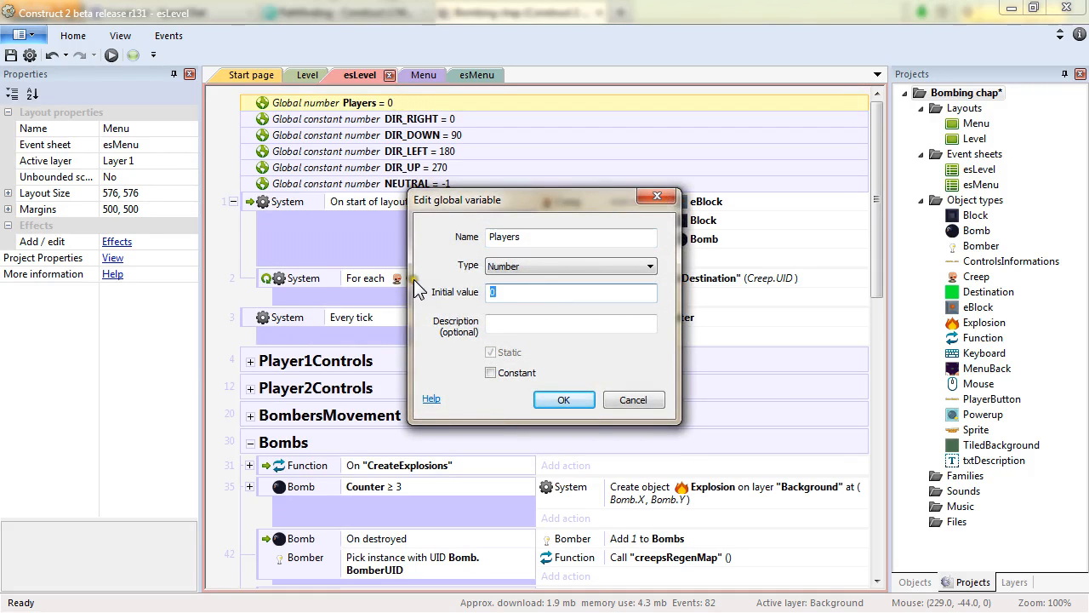
text(2)
key(Return)
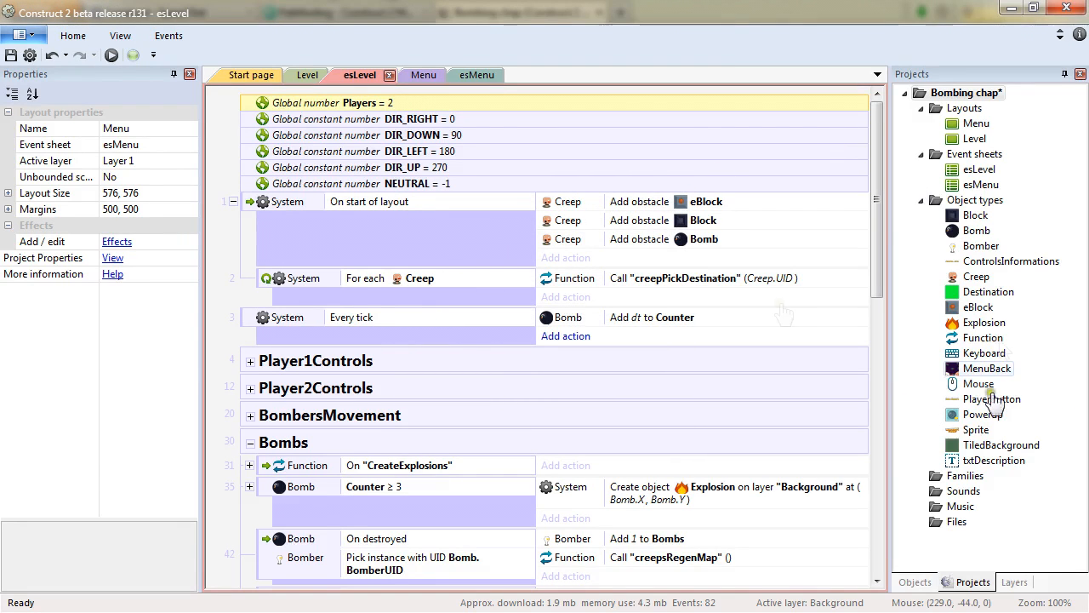
Add a sub-event to esLevel's "On start of layout" event that checks whether the Players variable equals 2.
click(302, 243)
right_click(299, 238)
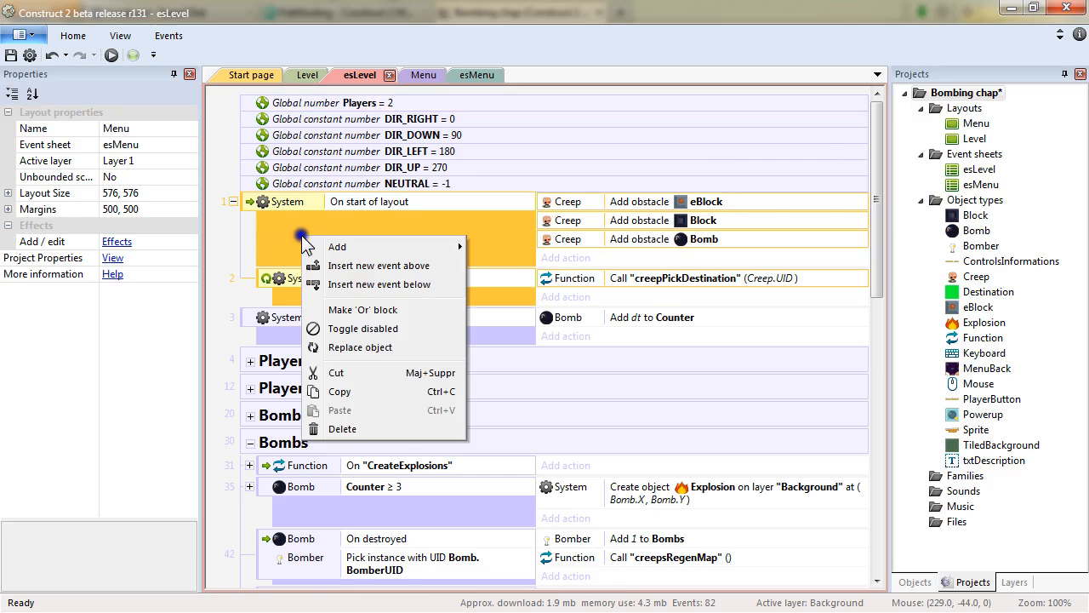
mouse_move(374, 248)
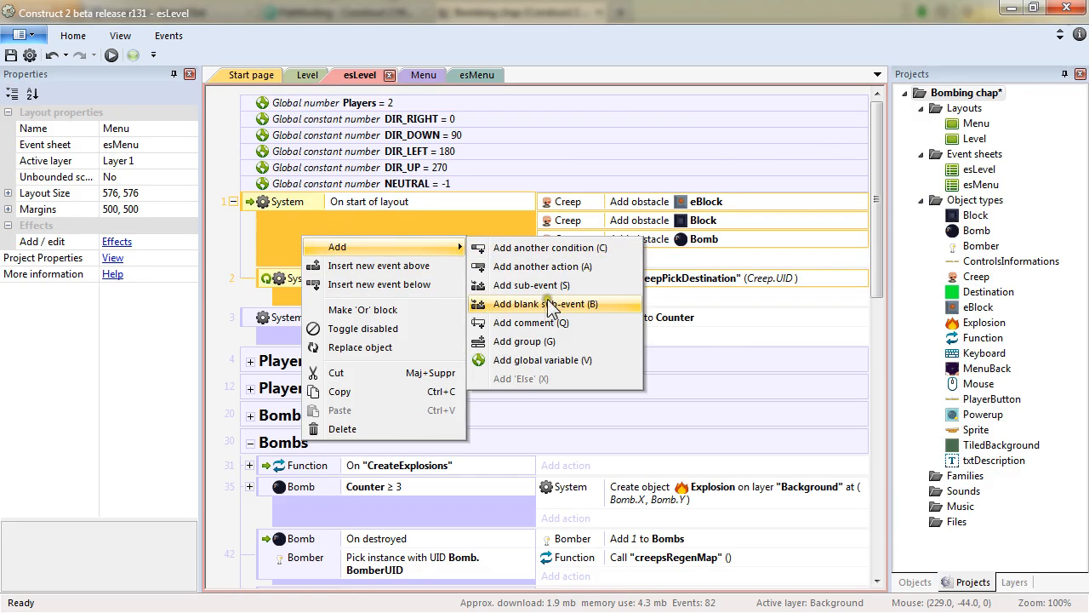
click(555, 286)
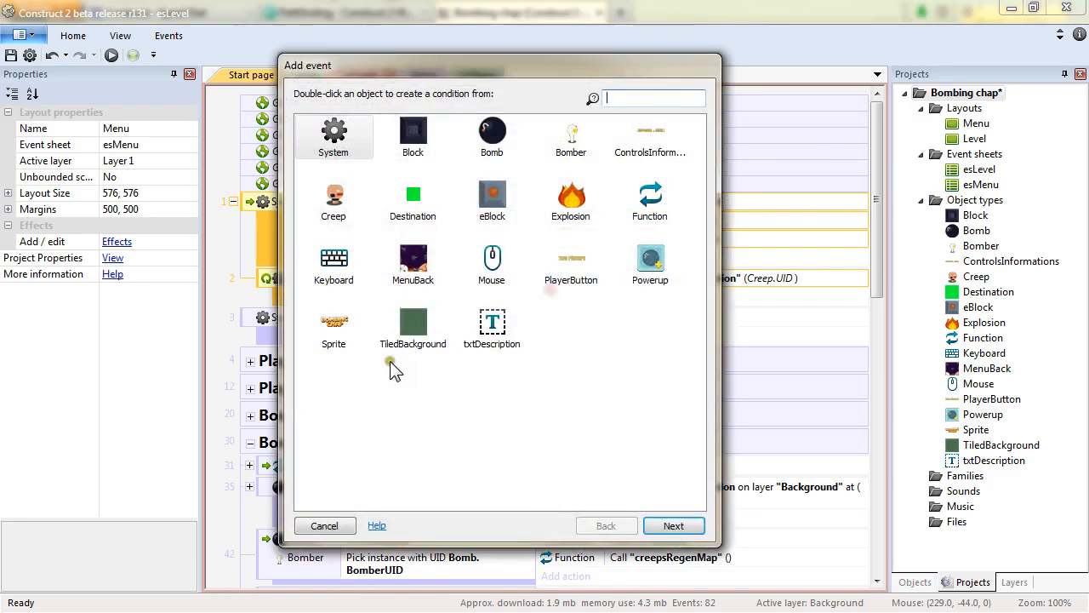
double_click(333, 137)
double_click(366, 218)
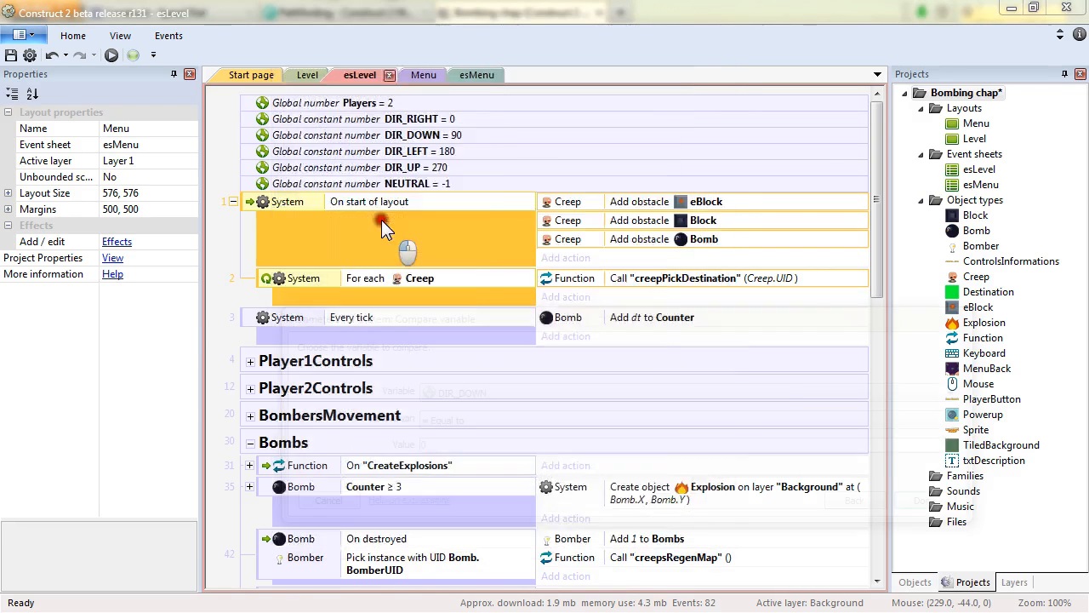
click(531, 387)
click(508, 478)
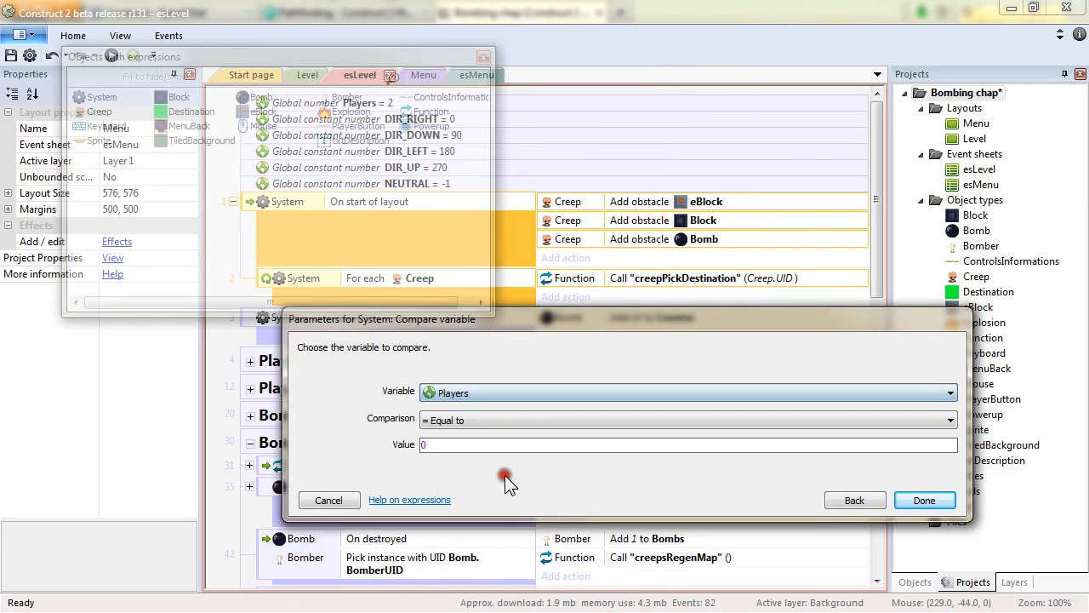
click(440, 443)
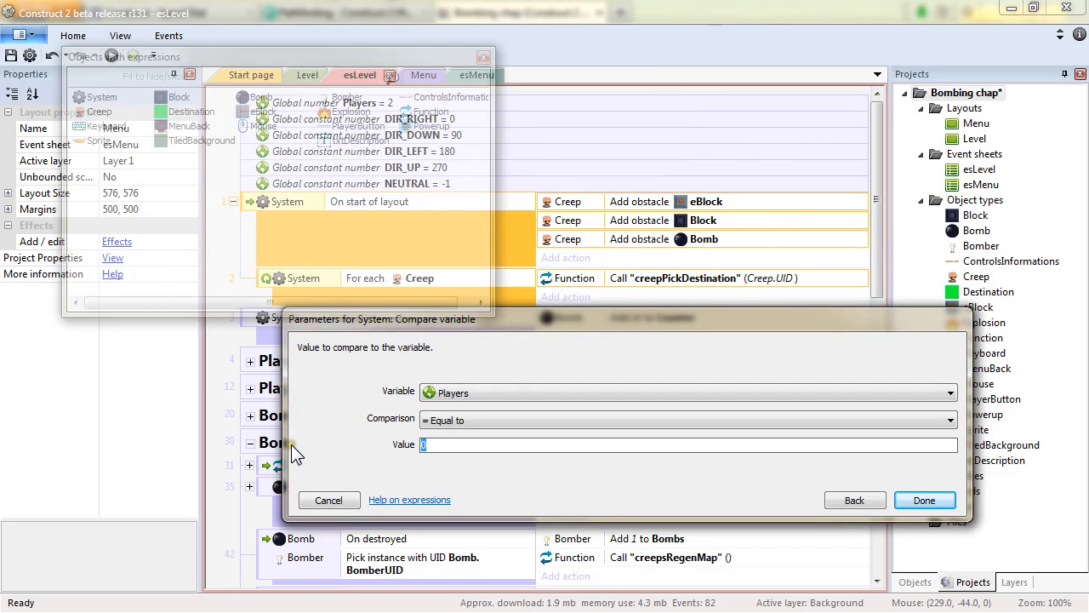
text(2)
key(Return)
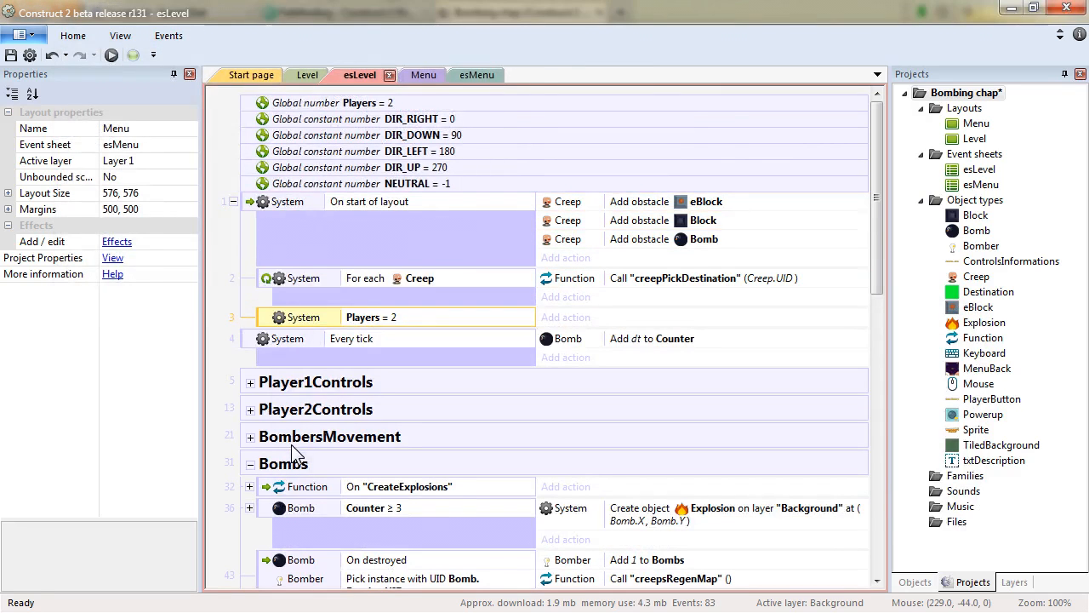
Add a System "Set group active" action to the Players = 2 sub-event, setting group "Player2Controls" to Activated.
click(557, 318)
double_click(293, 153)
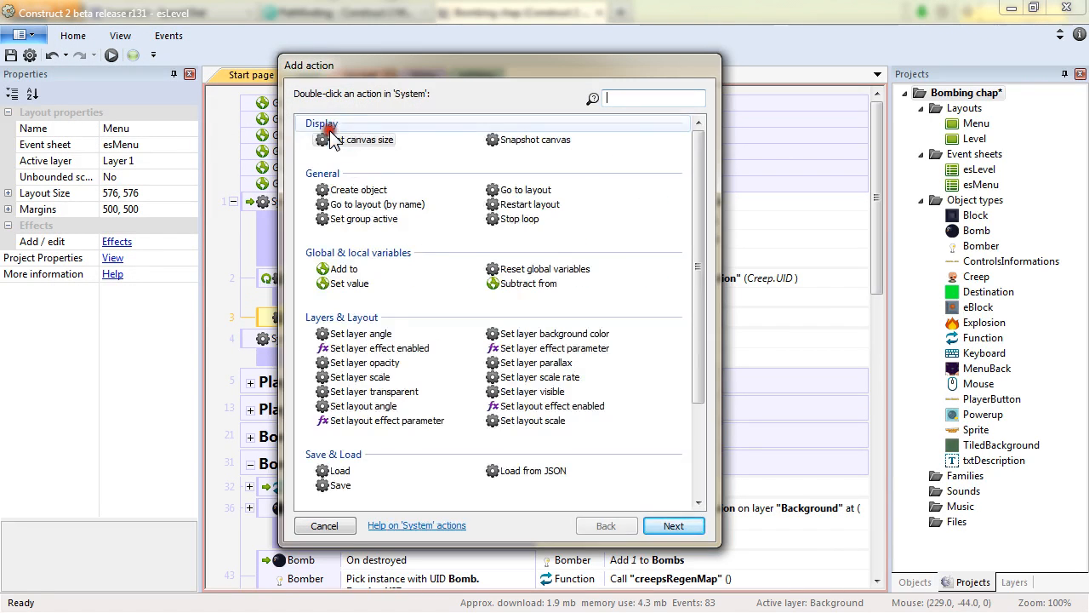
click(378, 192)
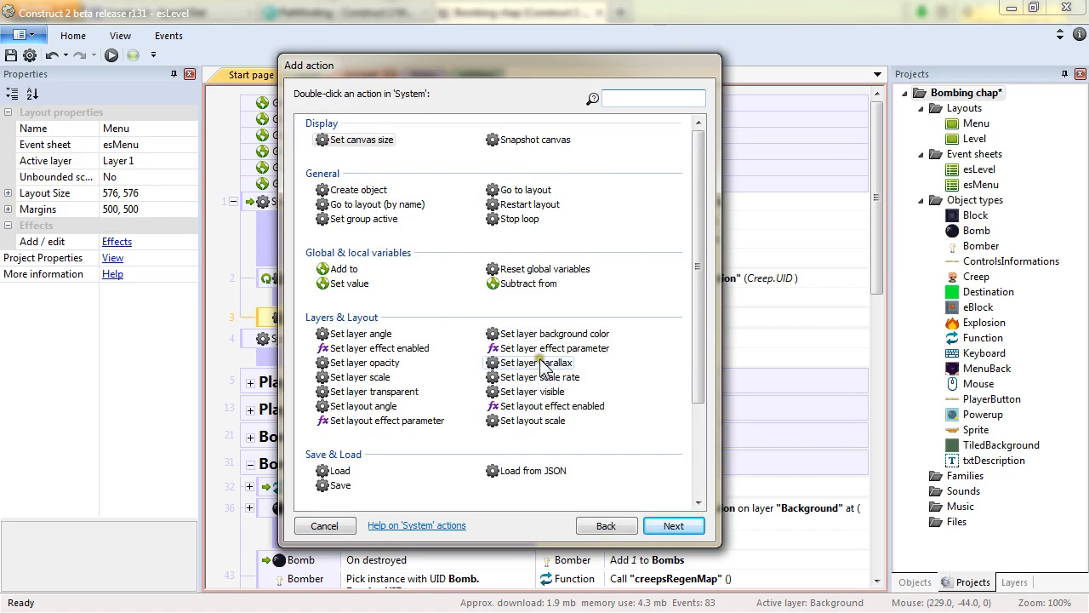
double_click(366, 219)
key(Left)
key(Right)
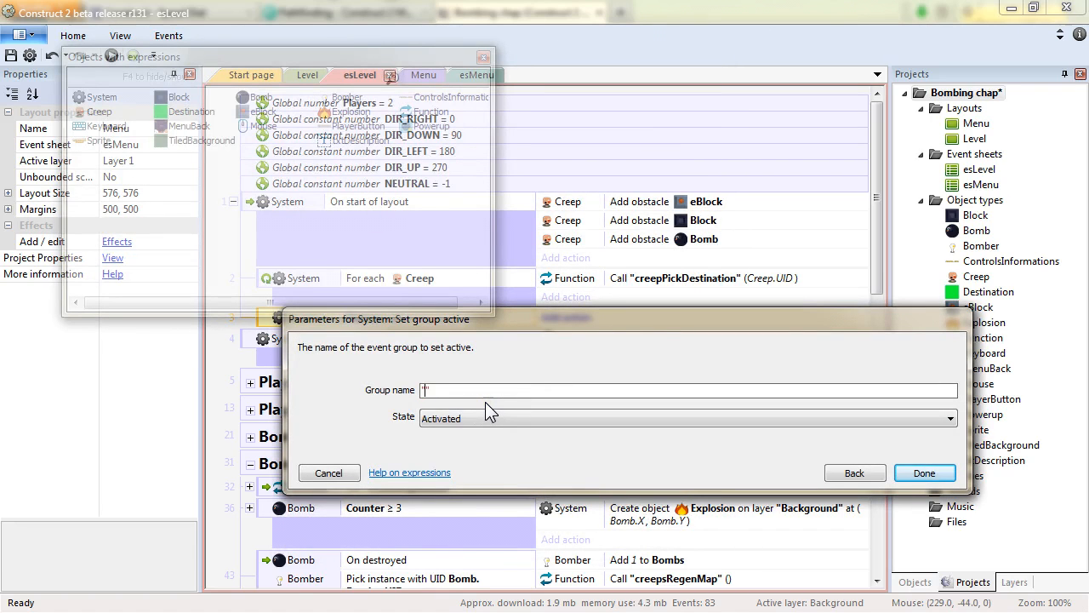
text(Player)
text(2Controls)
key(Return)
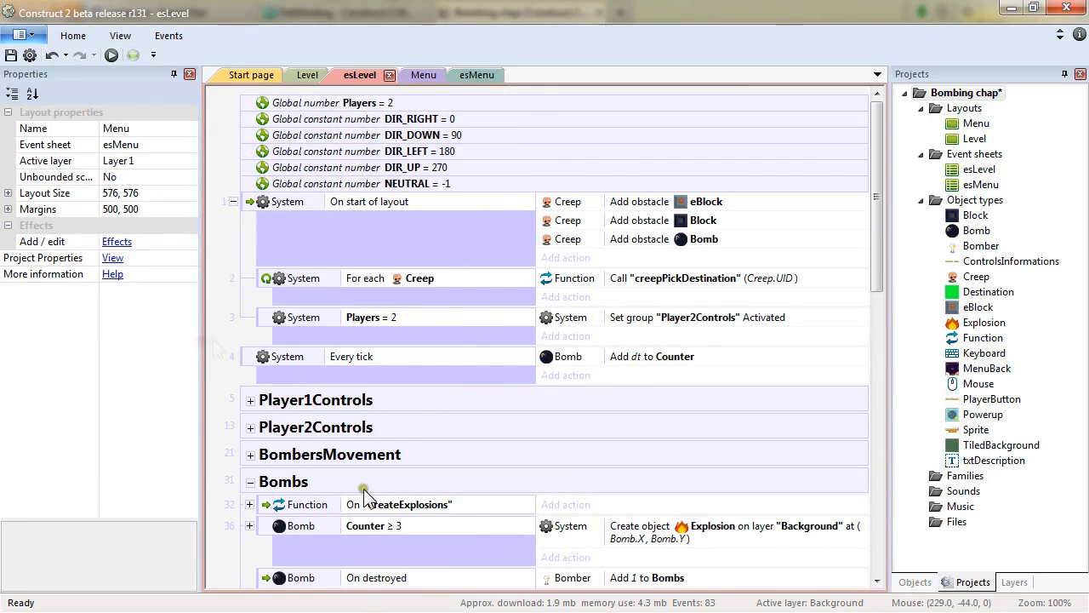
Turn off "Active on start" for the Player2Controls event group.
right_click(407, 430)
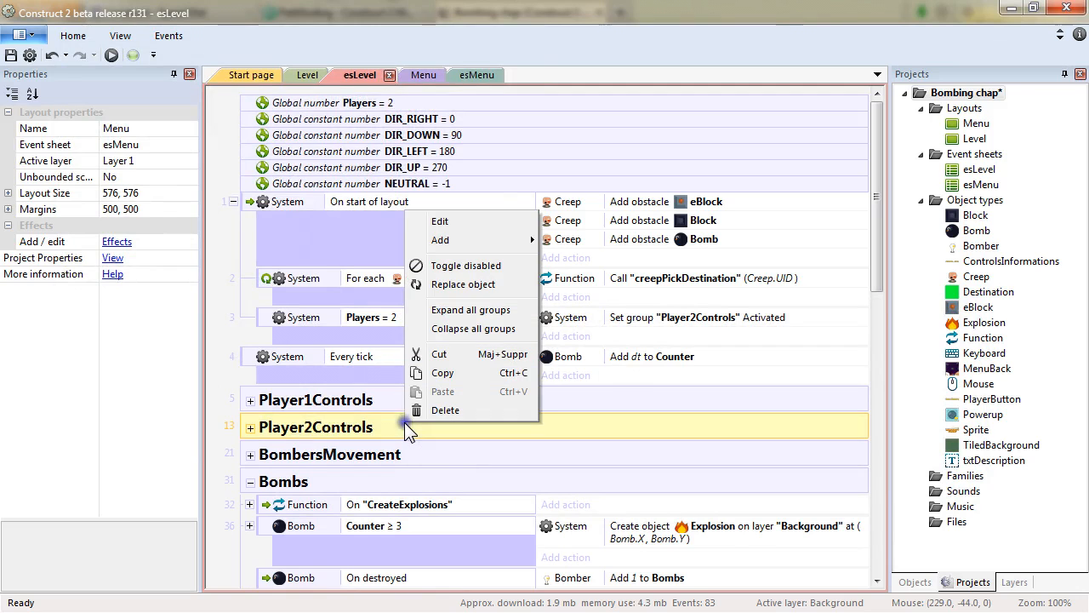
click(468, 221)
click(474, 343)
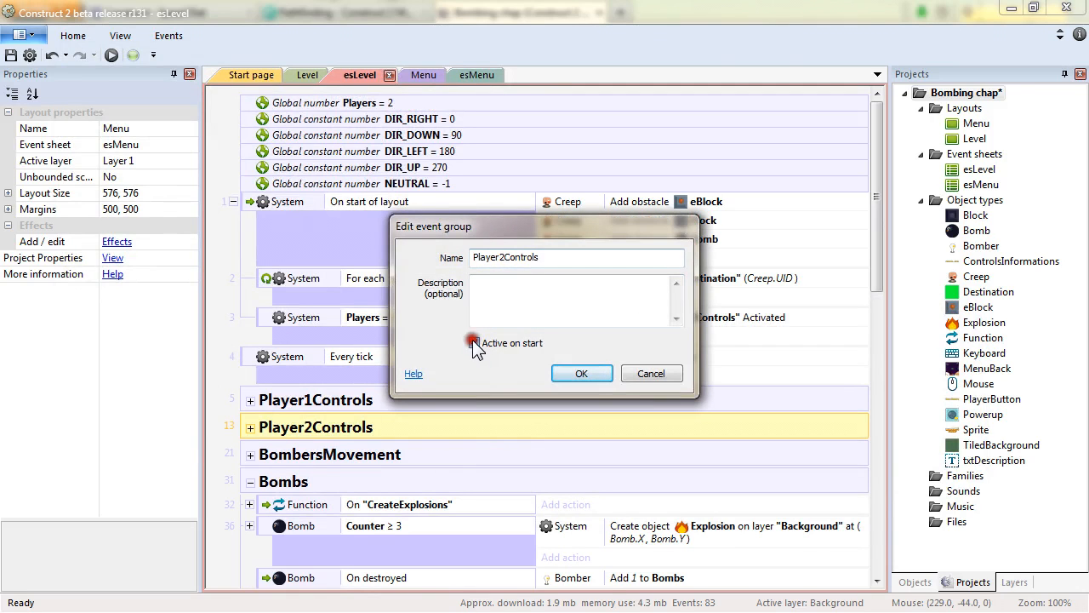
click(579, 375)
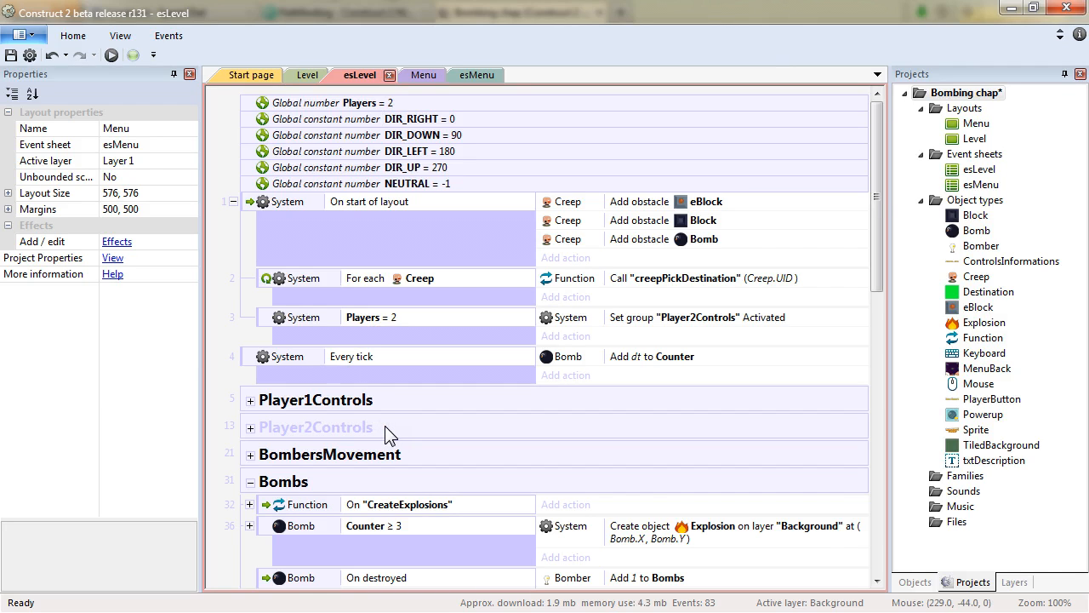
Duplicate the Players = 2 sub-event below itself and change the copy's comparison to Not equal to 2.
click(265, 320)
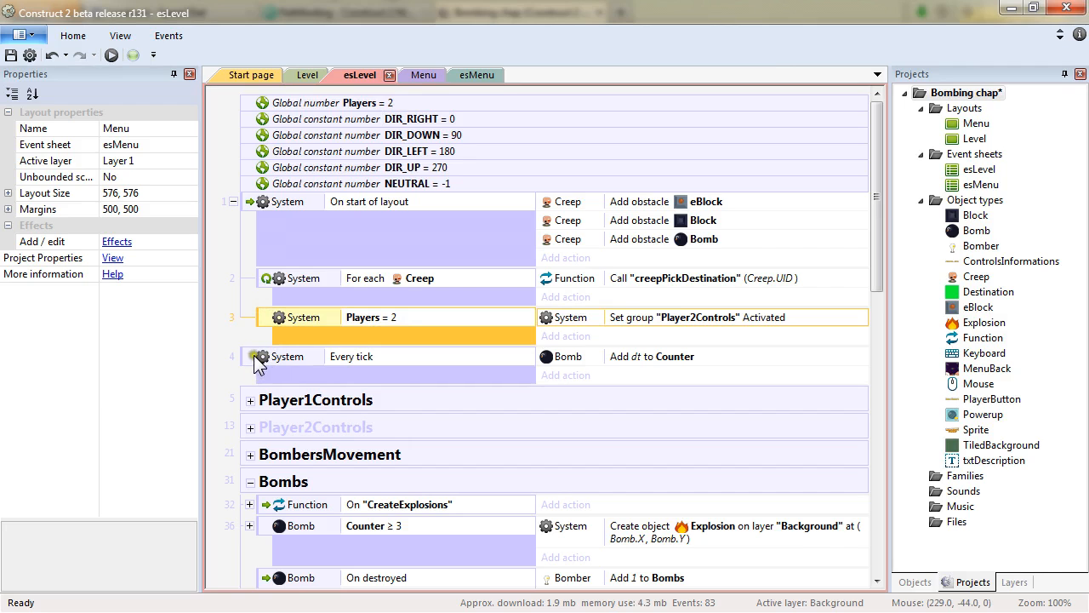
ctrl+drag(265, 323, 265, 346)
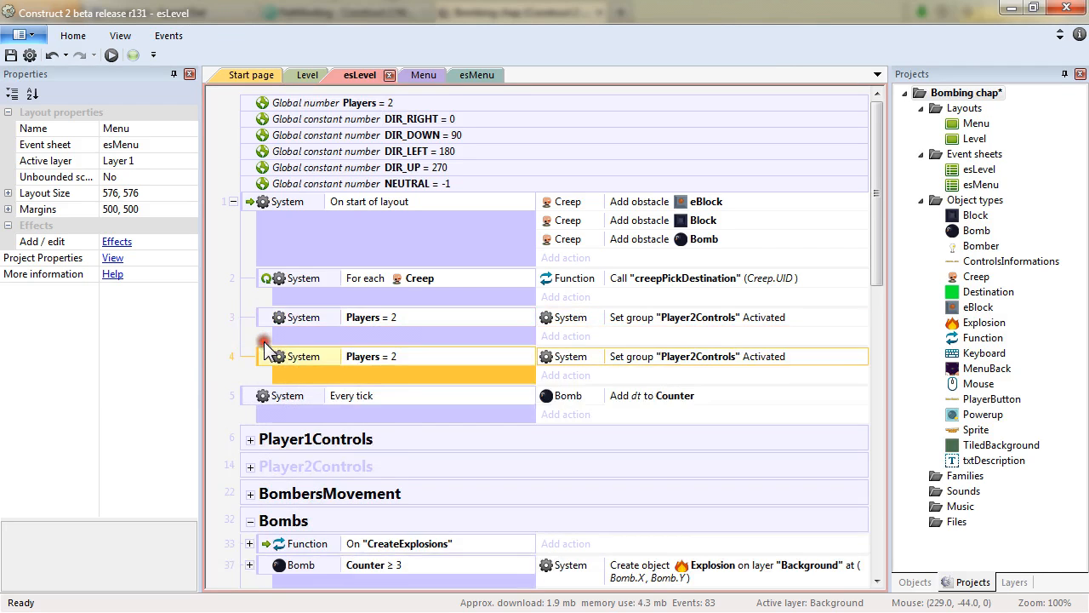
double_click(386, 359)
click(486, 418)
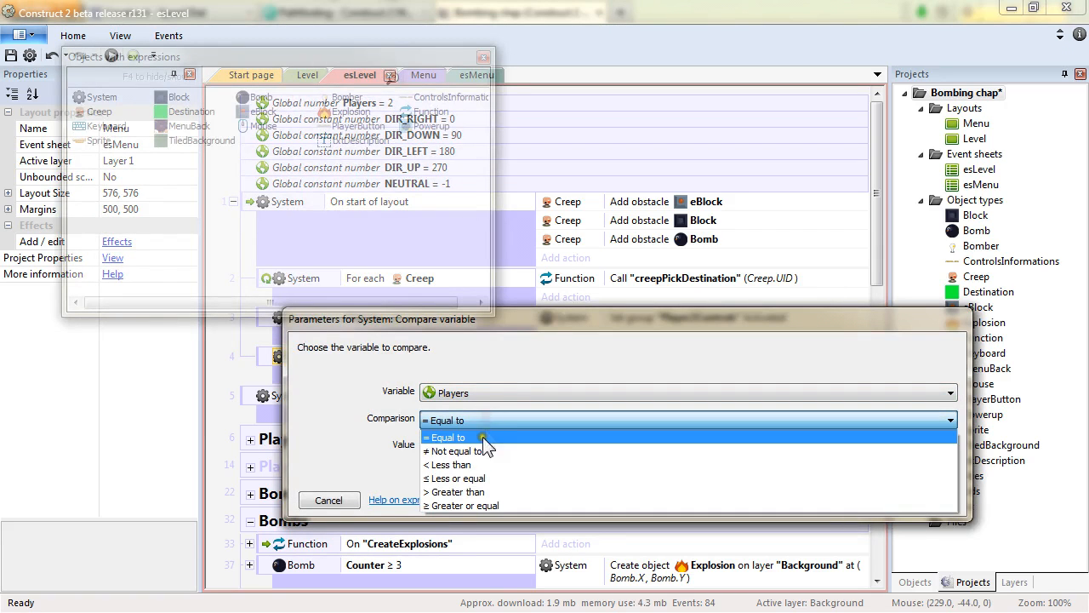
click(475, 451)
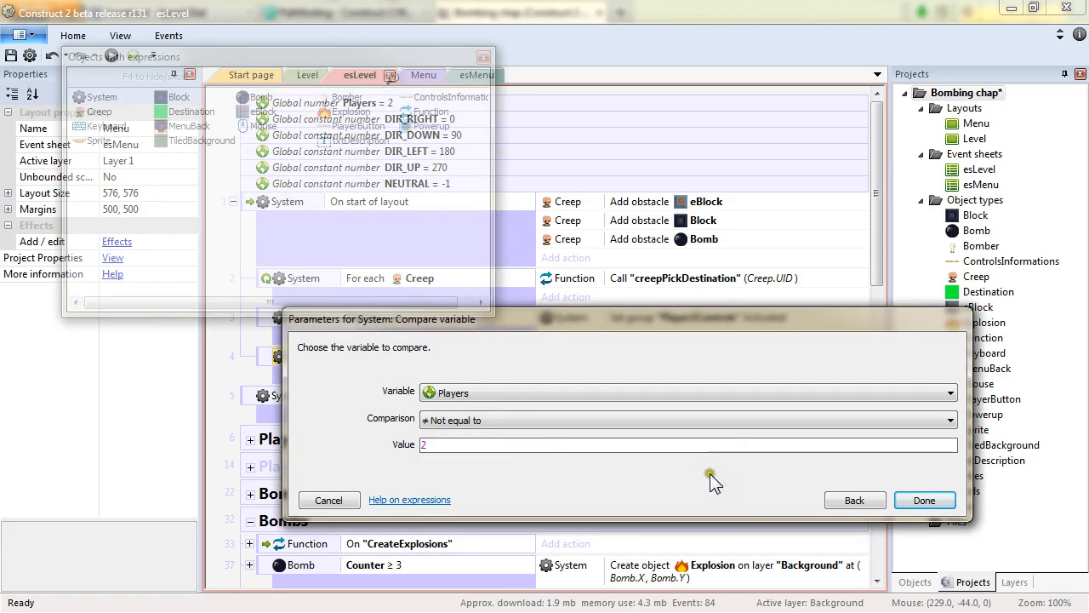
click(923, 500)
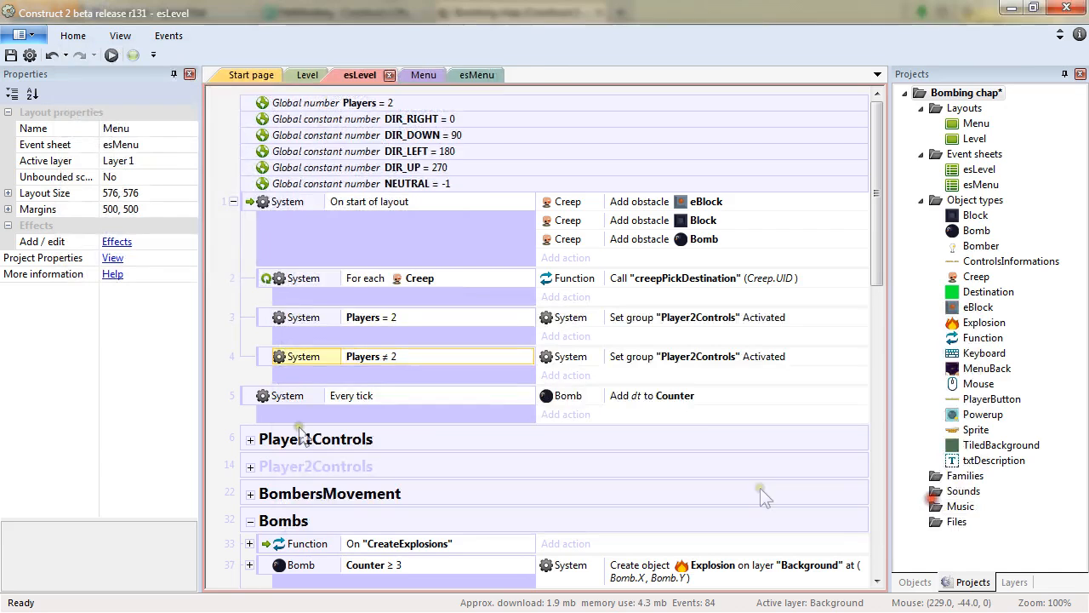
Add a Bomber "Compare instance variable" condition to the Players ≠ 2 sub-event, checking that Player is equal to 1.
right_click(266, 361)
mouse_move(313, 369)
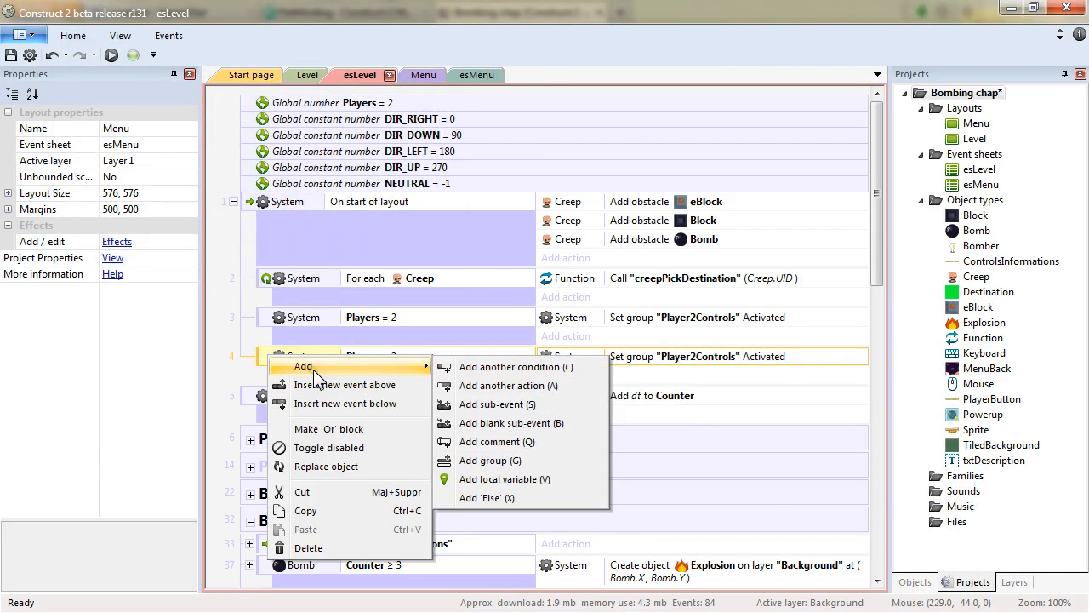
click(510, 373)
double_click(571, 136)
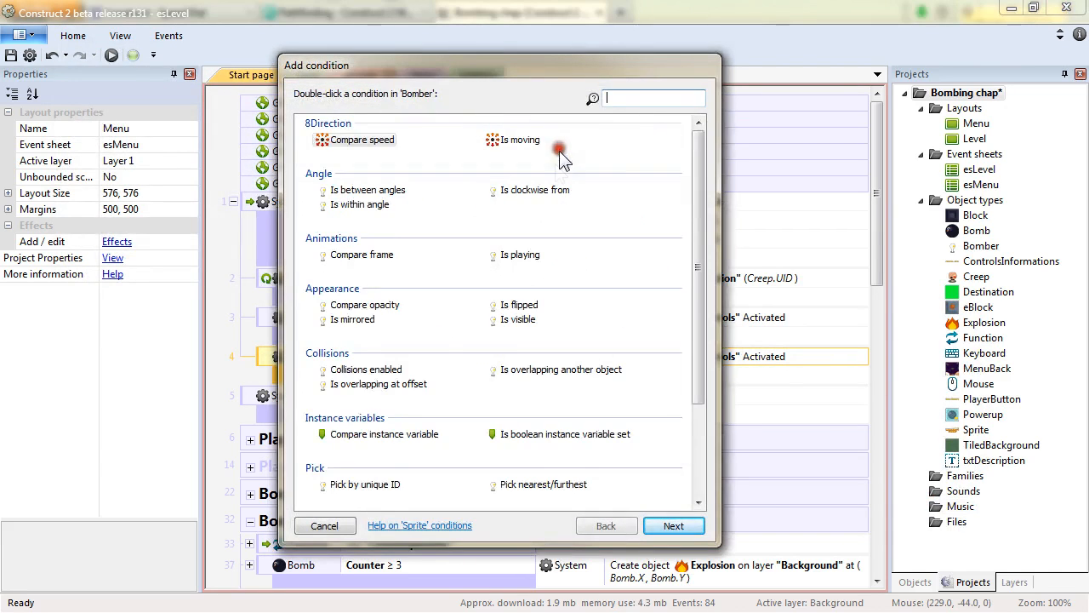
double_click(358, 436)
click(452, 392)
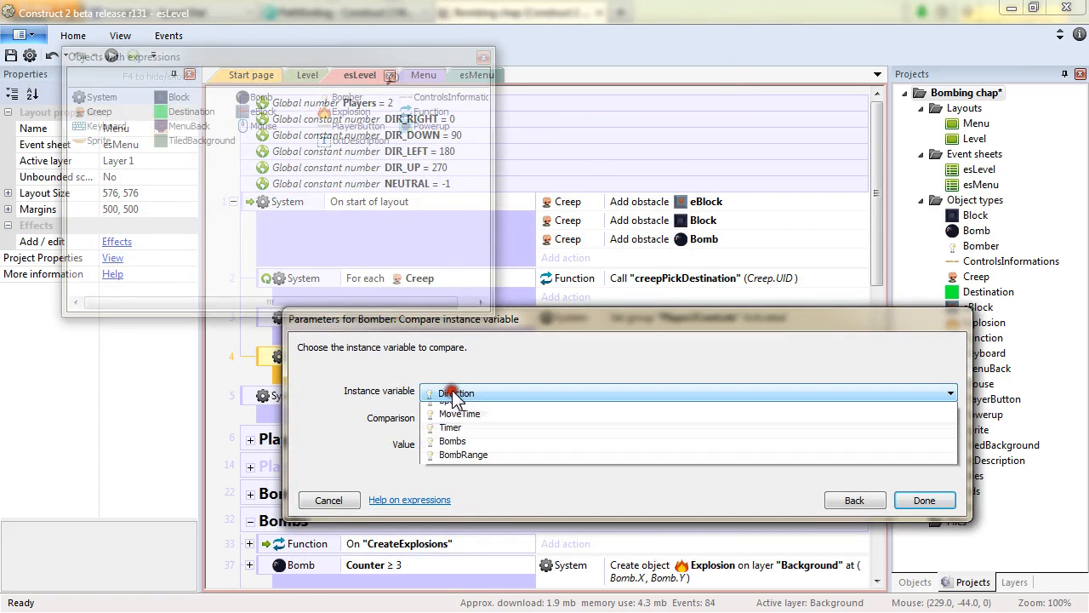
click(451, 506)
key(Tab)
key(Tab)
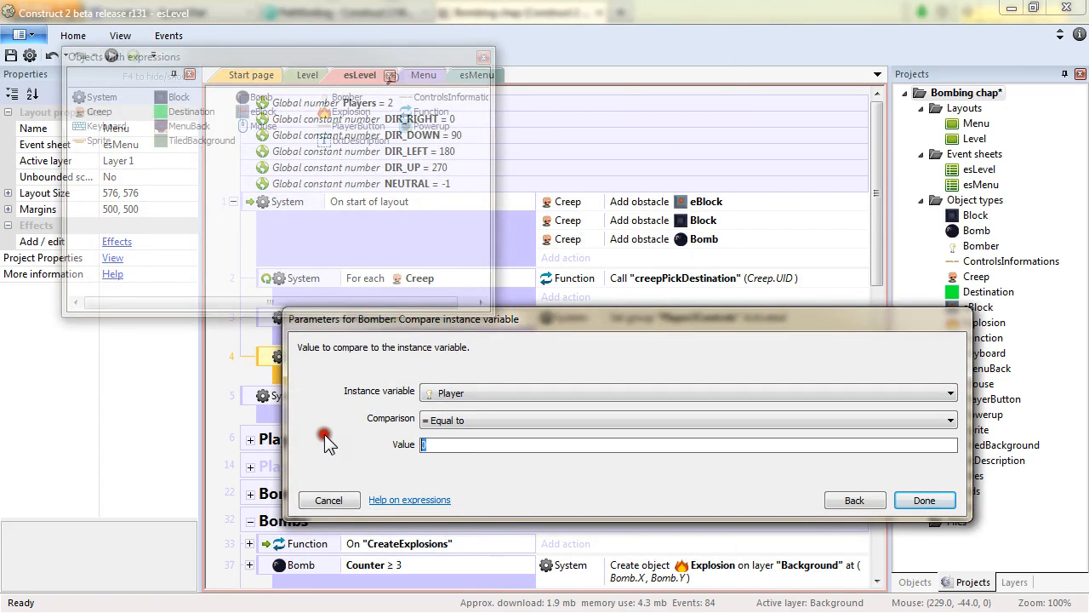
text(1)
key(Return)
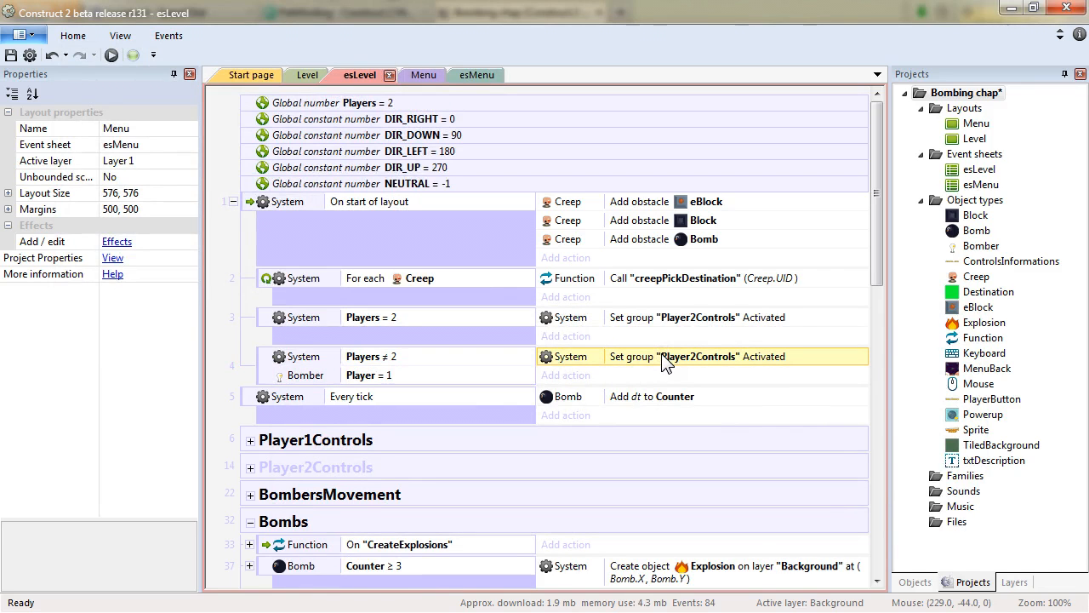
Set the state of the "Player2Controls" group action in the Players ≠ 2 sub-event to Deactivated.
double_click(755, 358)
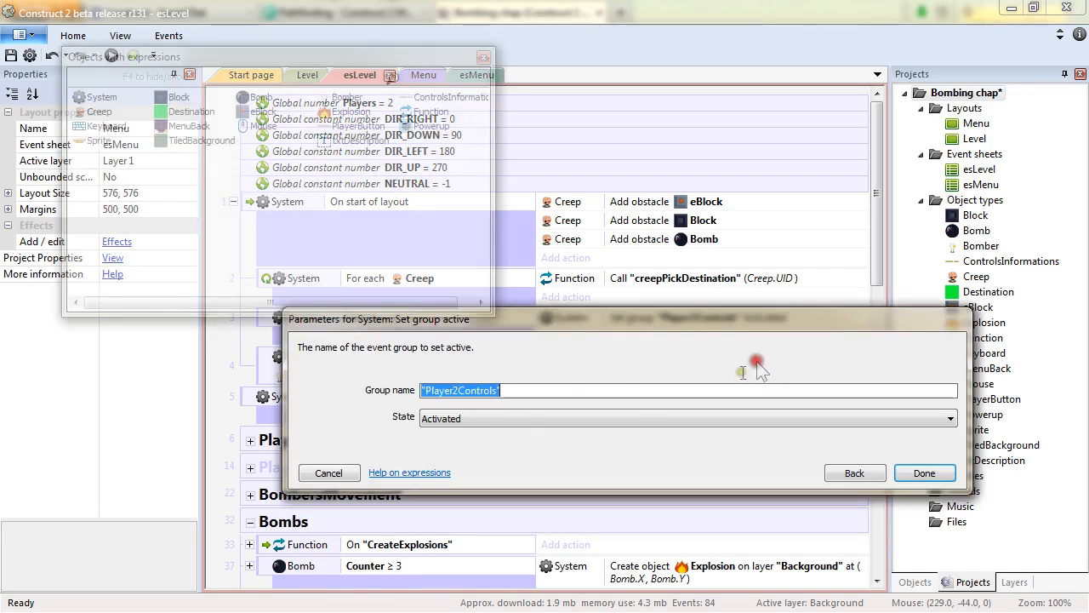
click(509, 418)
click(499, 435)
click(924, 473)
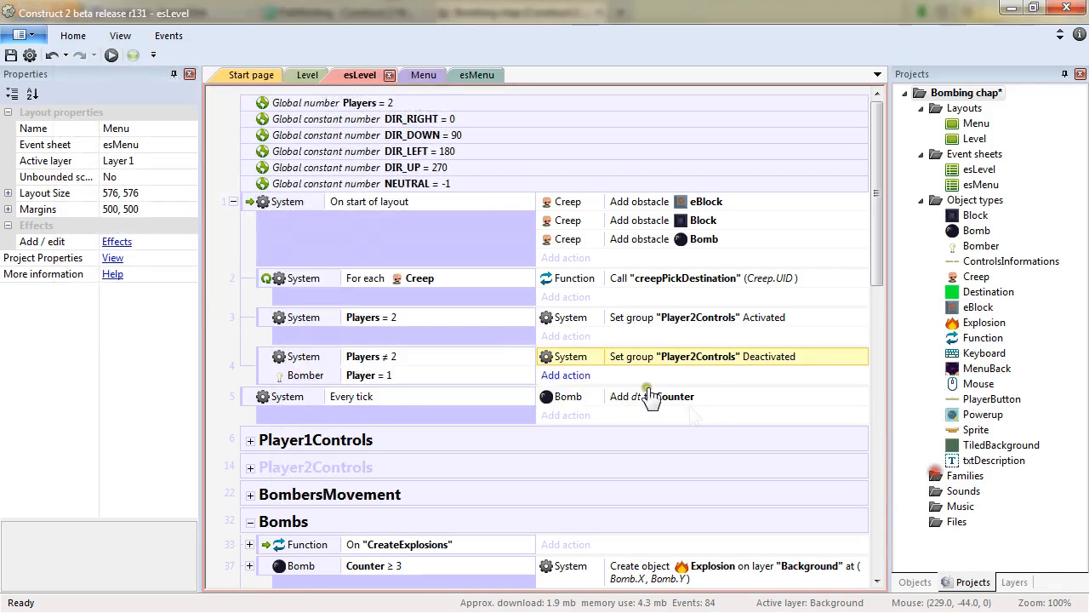
Add a Bomber Destroy action to the Players ≠ 2 sub-event.
click(579, 375)
double_click(568, 145)
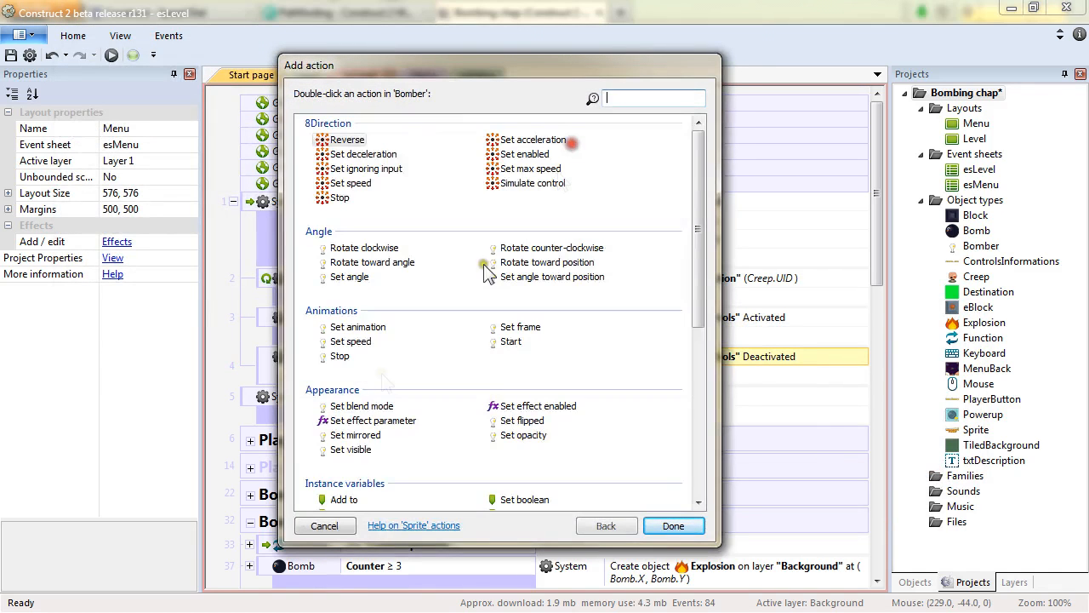
drag(703, 282, 706, 309)
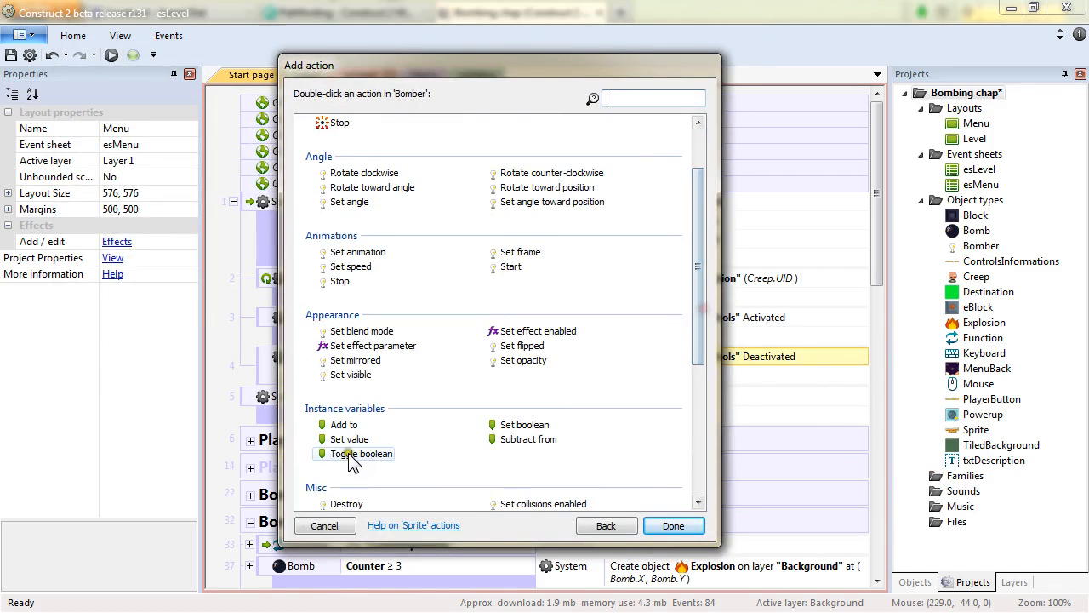
double_click(347, 503)
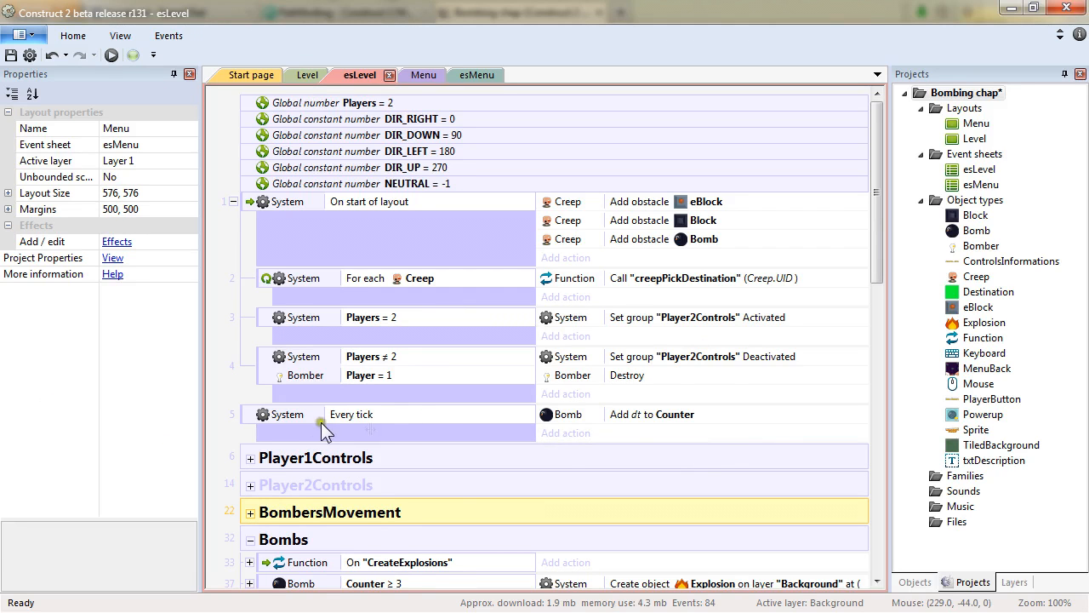
Add a number instance variable ID with initial value 1 to PlayerButton in the Menu layout, and set it to 2 on the Two Players button.
click(440, 73)
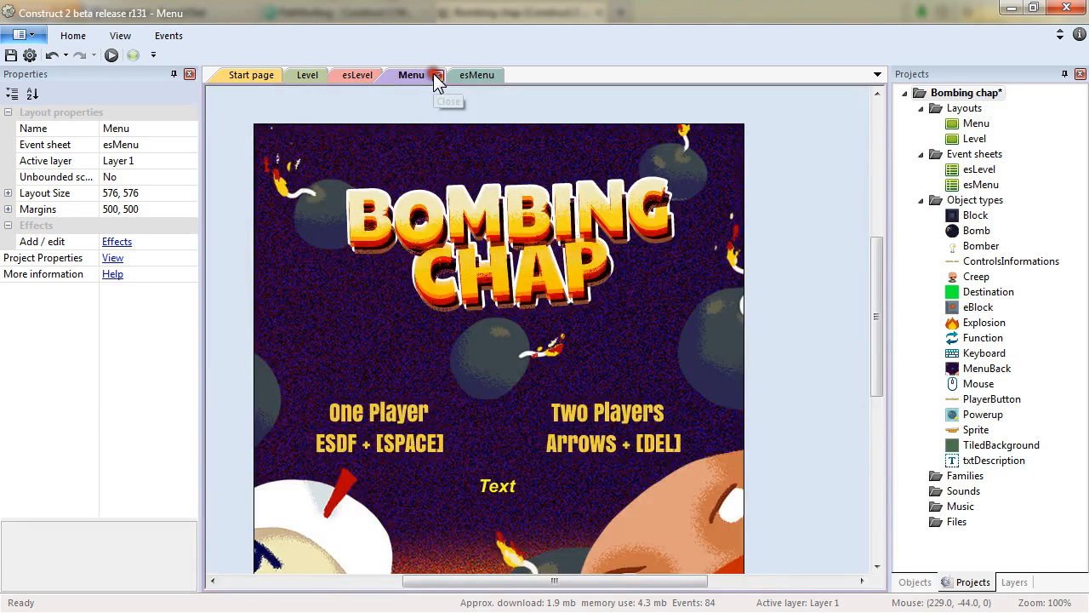
click(380, 413)
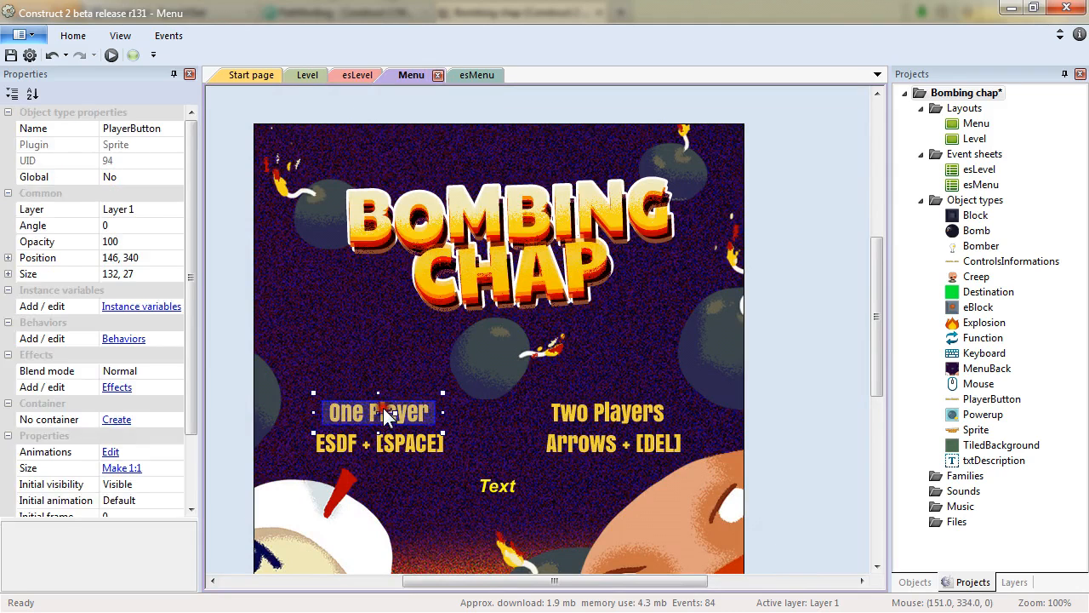
click(124, 306)
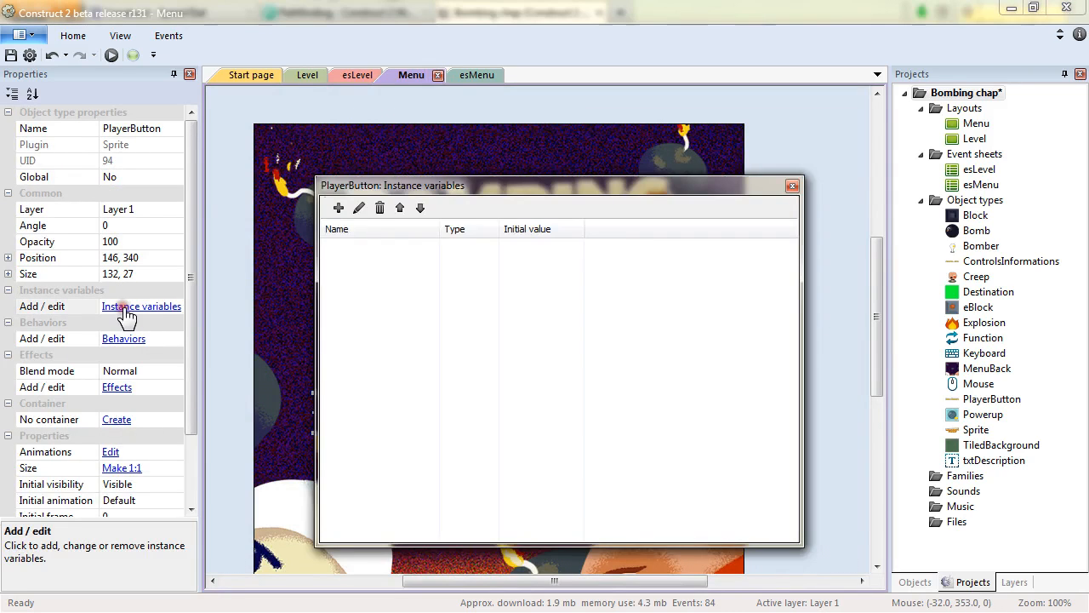
click(337, 208)
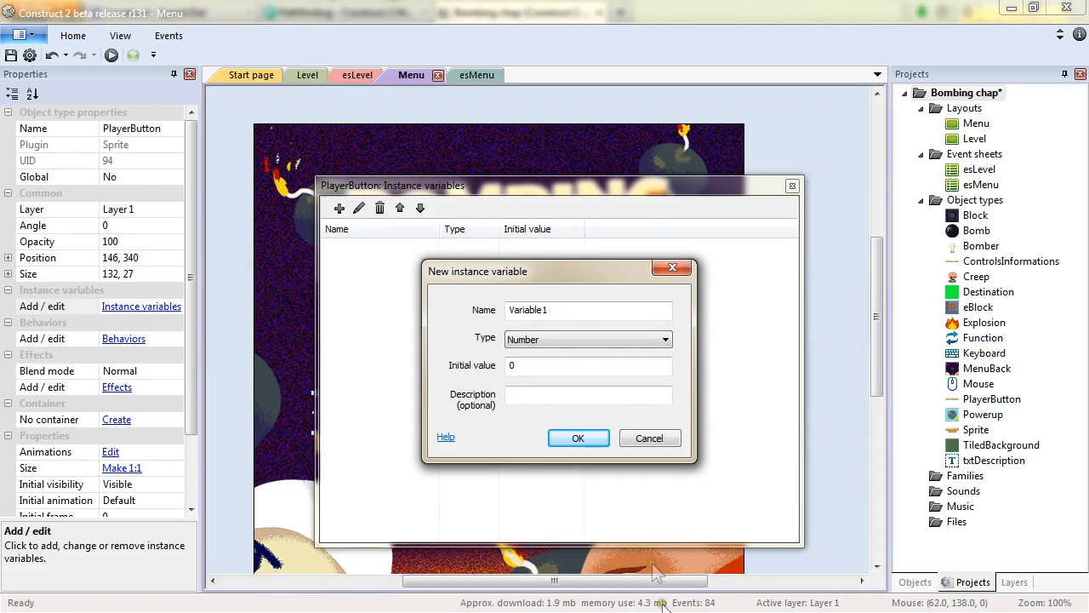
double_click(563, 309)
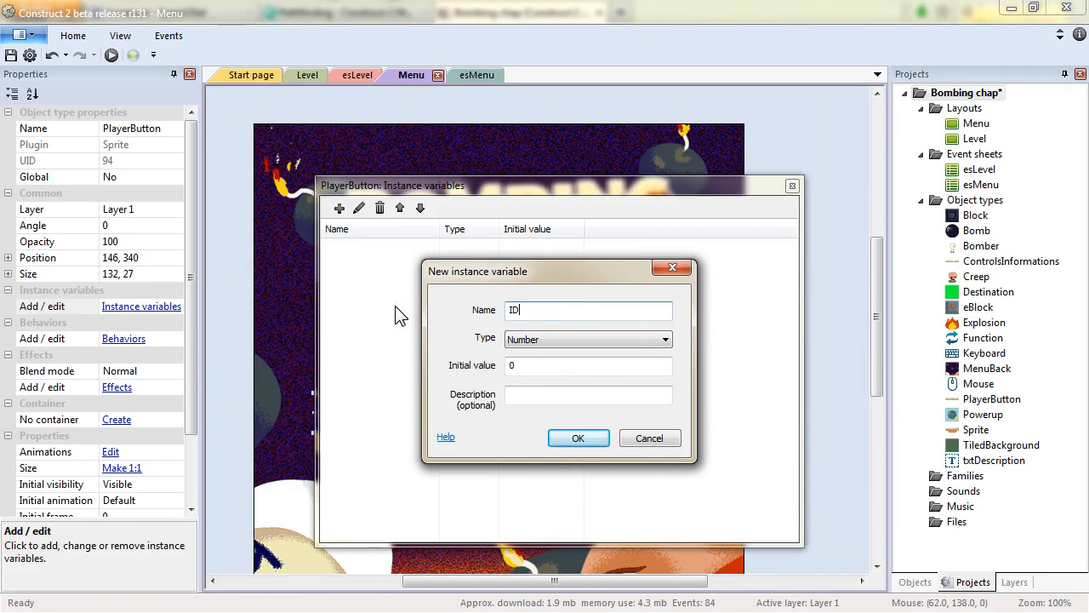
drag(527, 367, 445, 370)
text(1)
key(Return)
click(792, 186)
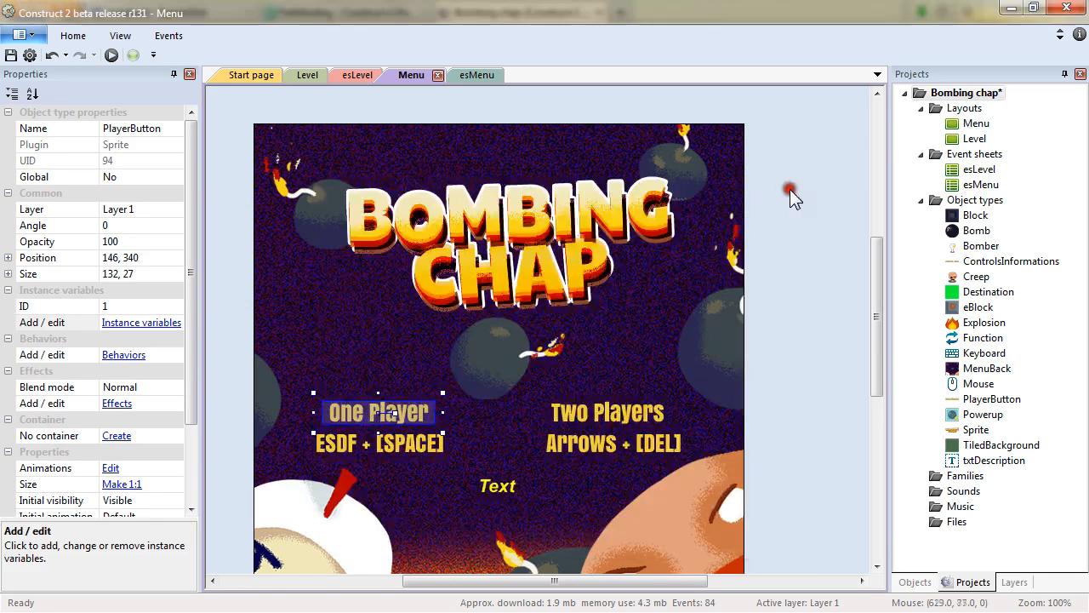
click(584, 410)
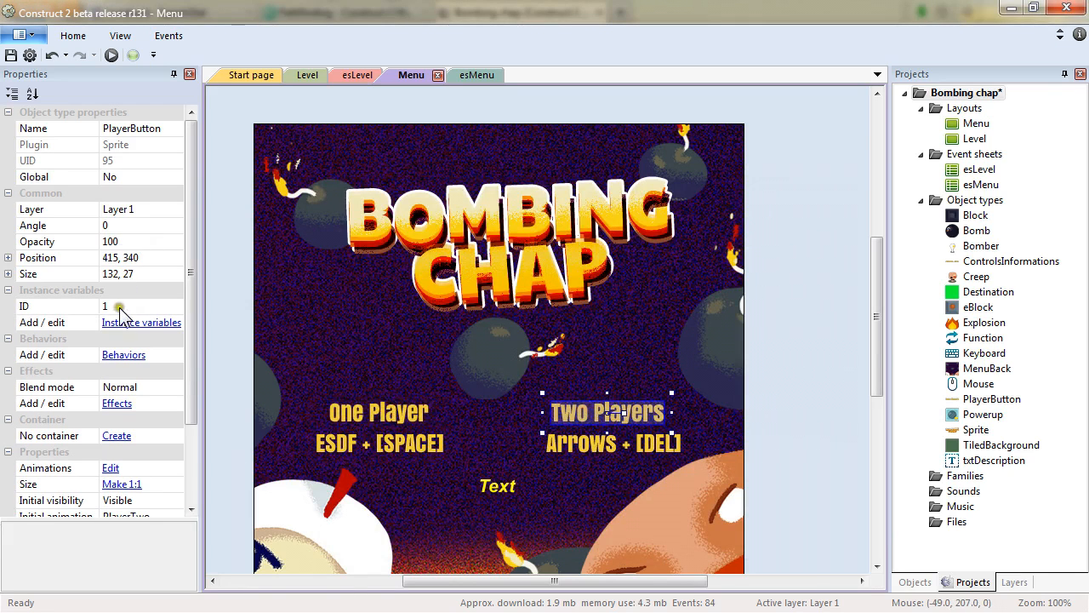
click(66, 306)
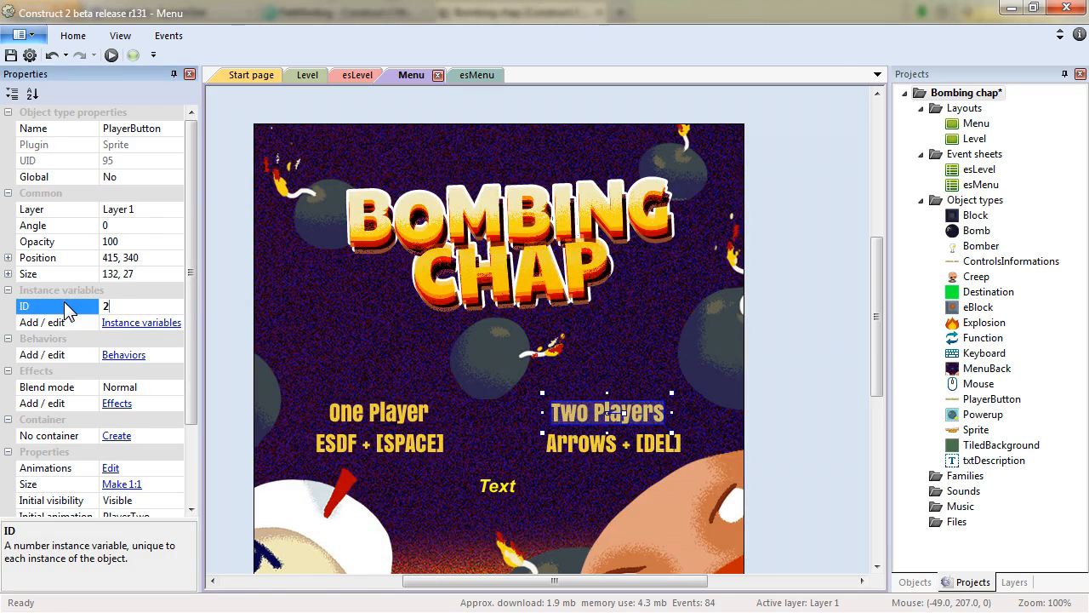
Add a System "Set value" action to esMenu's PlayerButton click event, setting the Players variable to PlayerButton.ID.
click(473, 76)
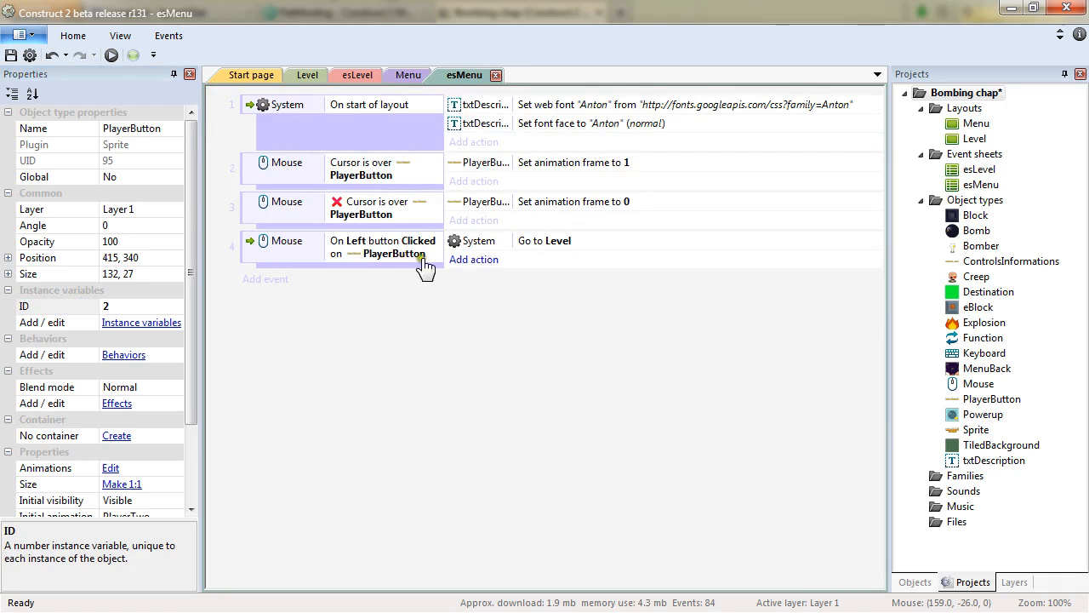
click(482, 260)
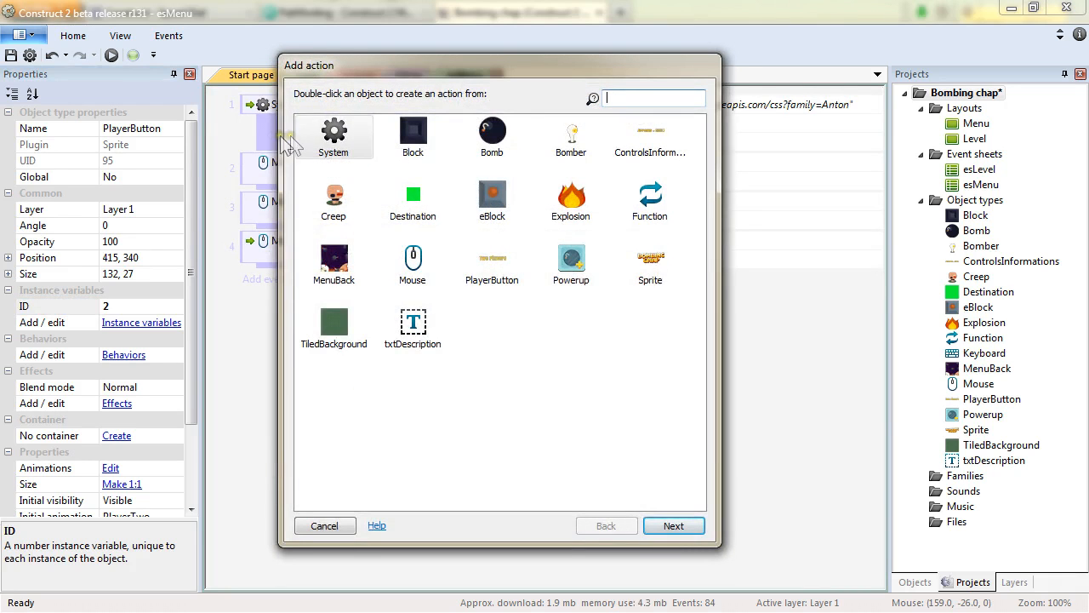
double_click(316, 129)
double_click(350, 285)
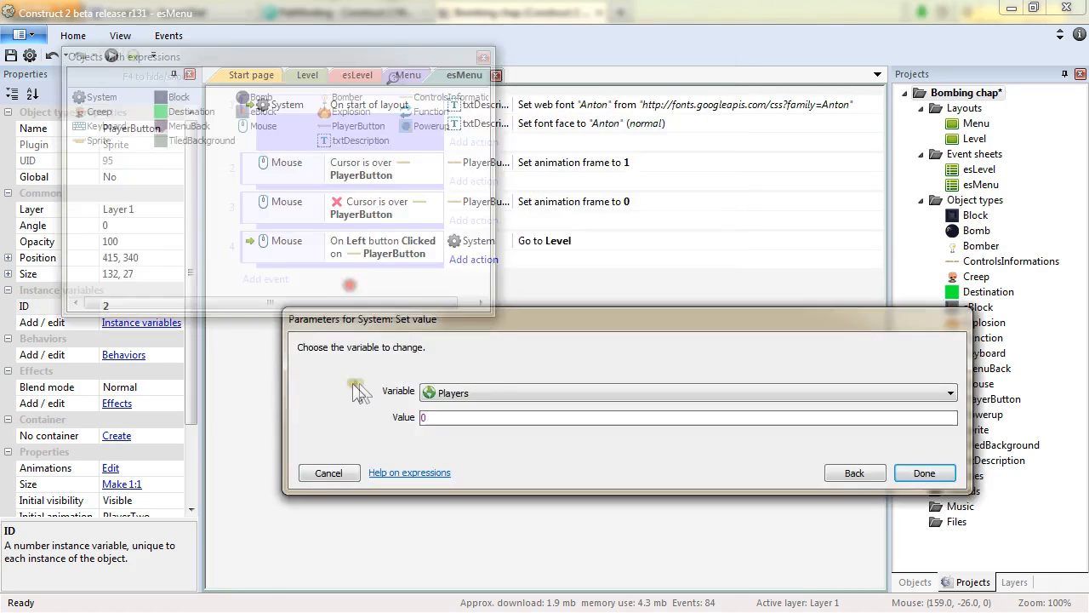
click(449, 419)
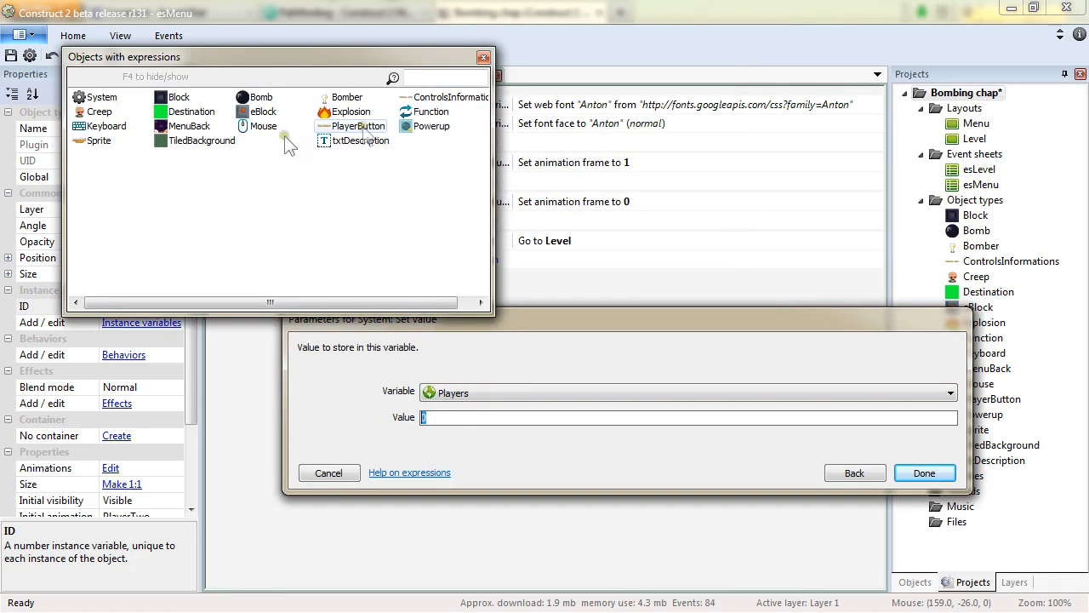
double_click(357, 126)
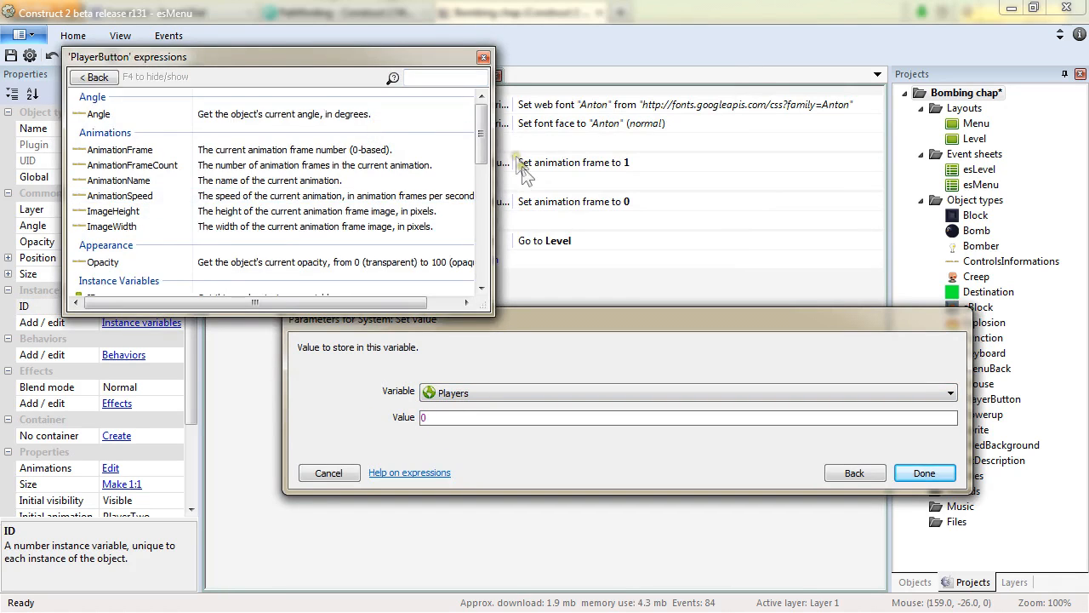
scroll(485, 145, down, 2)
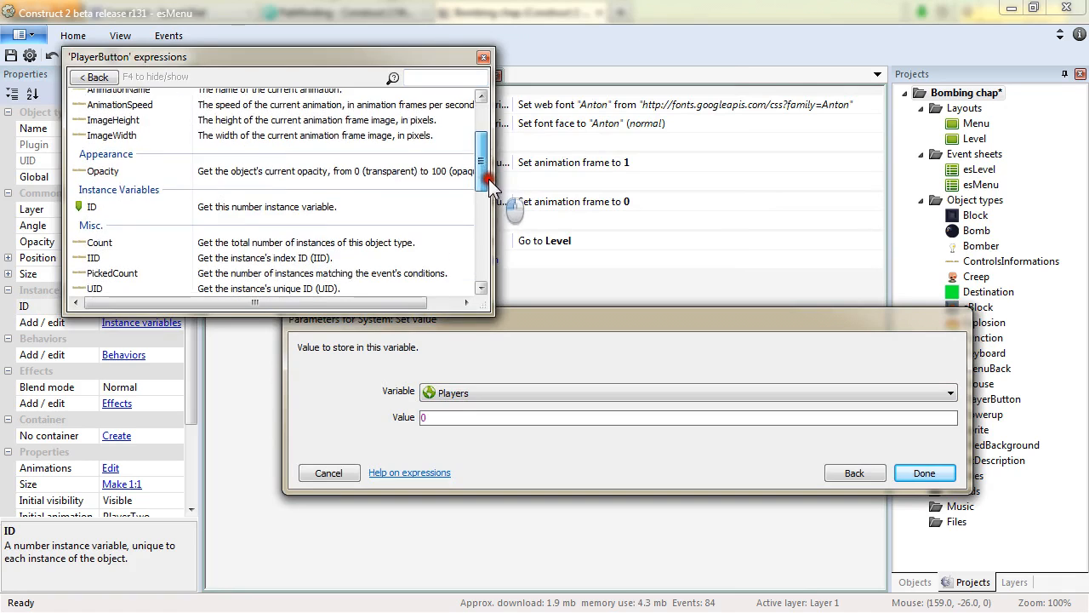
double_click(145, 211)
click(925, 473)
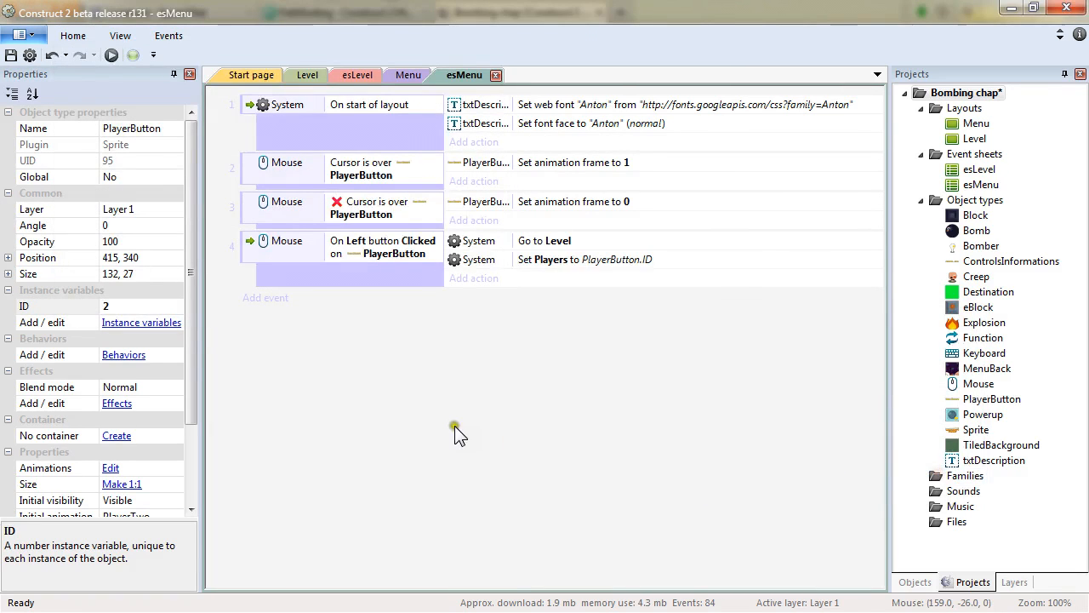
click(408, 75)
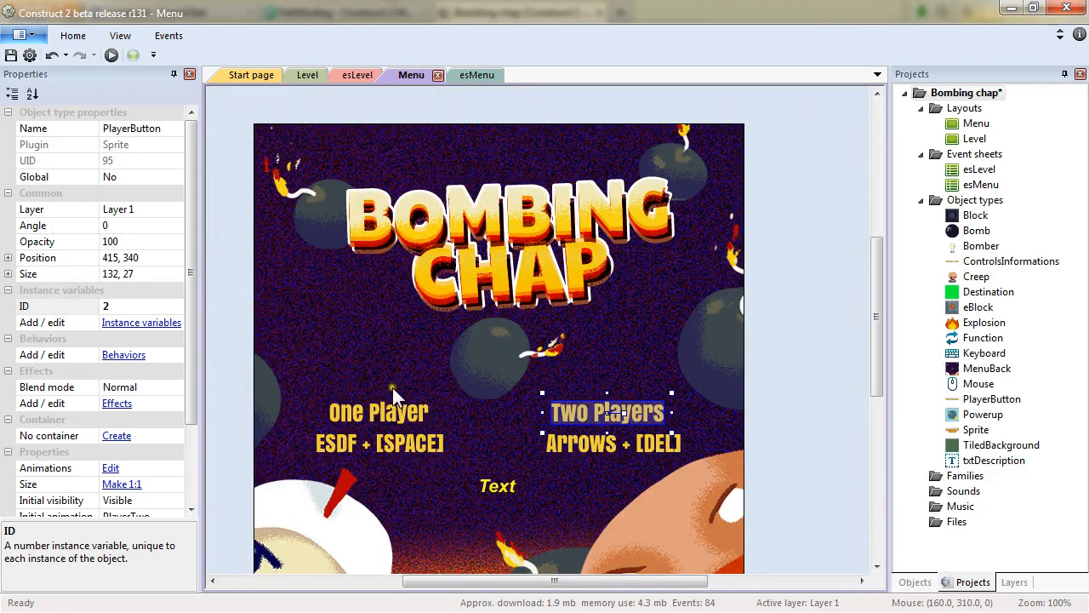
click(378, 411)
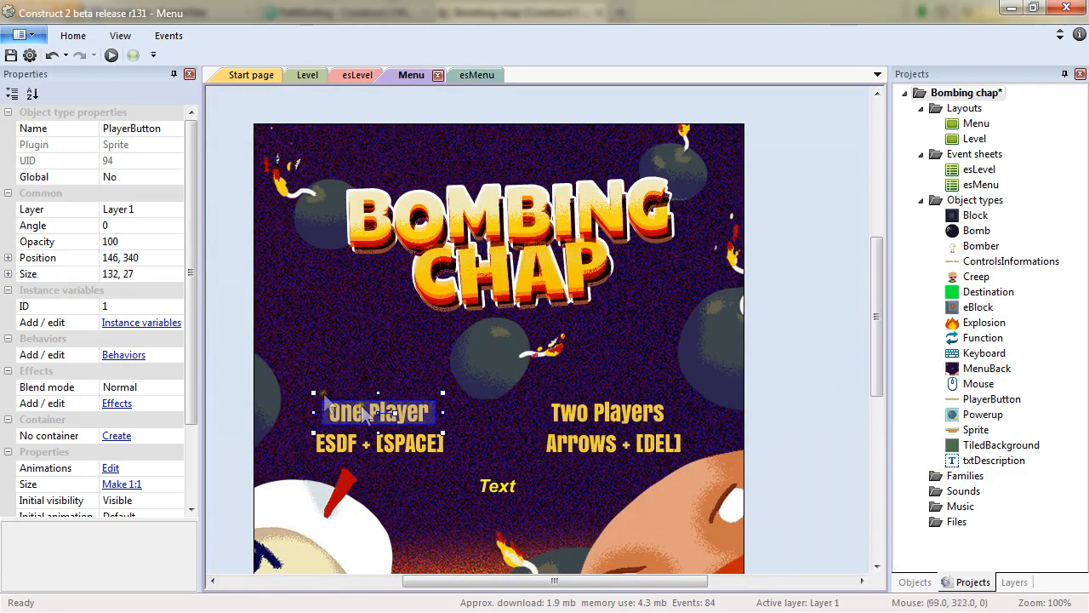
click(344, 75)
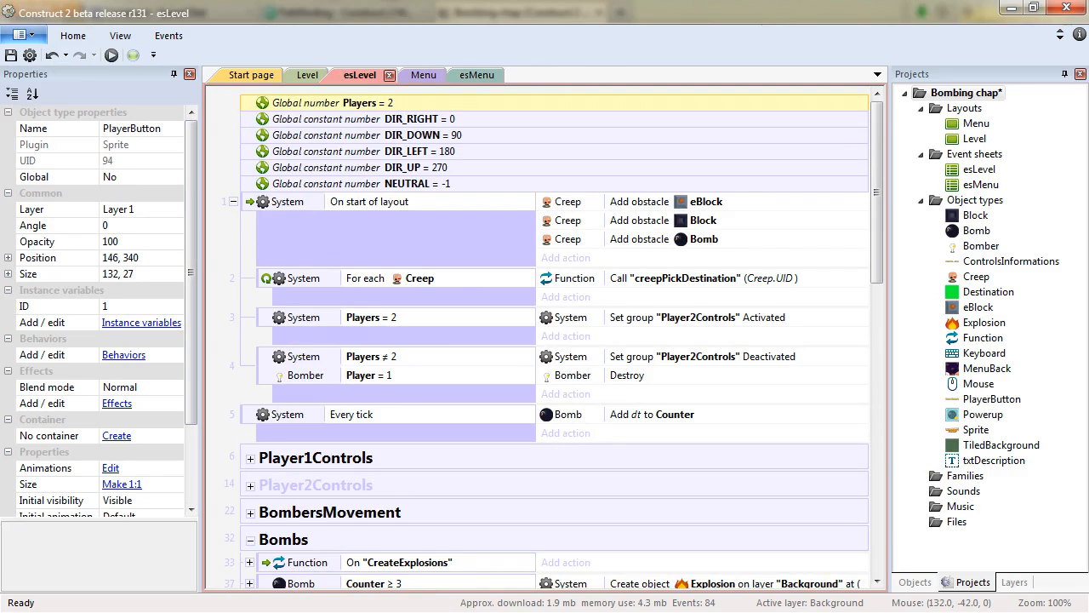
click(476, 75)
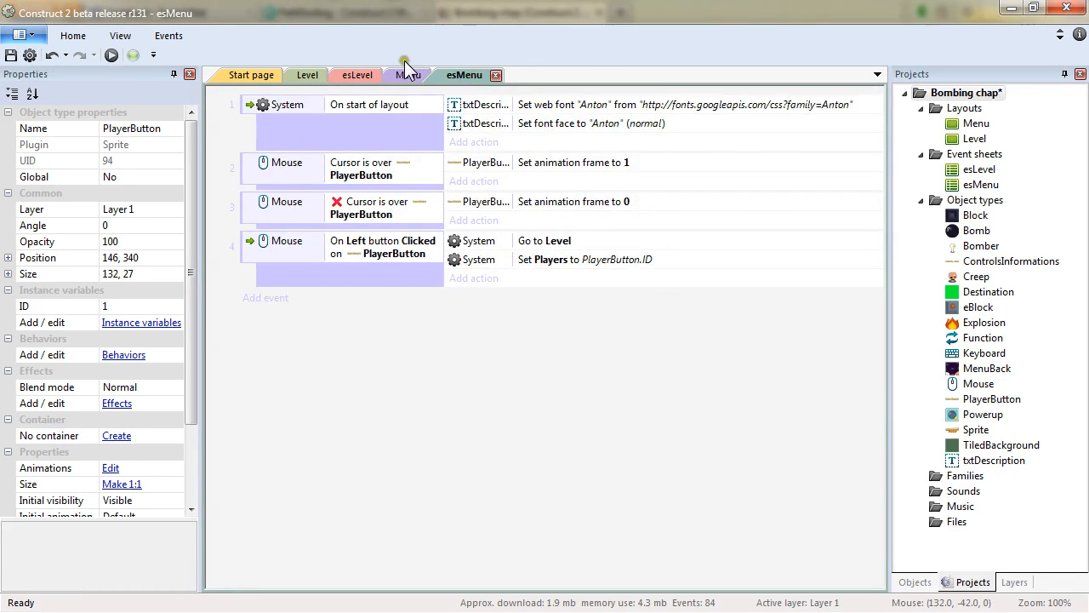
click(308, 76)
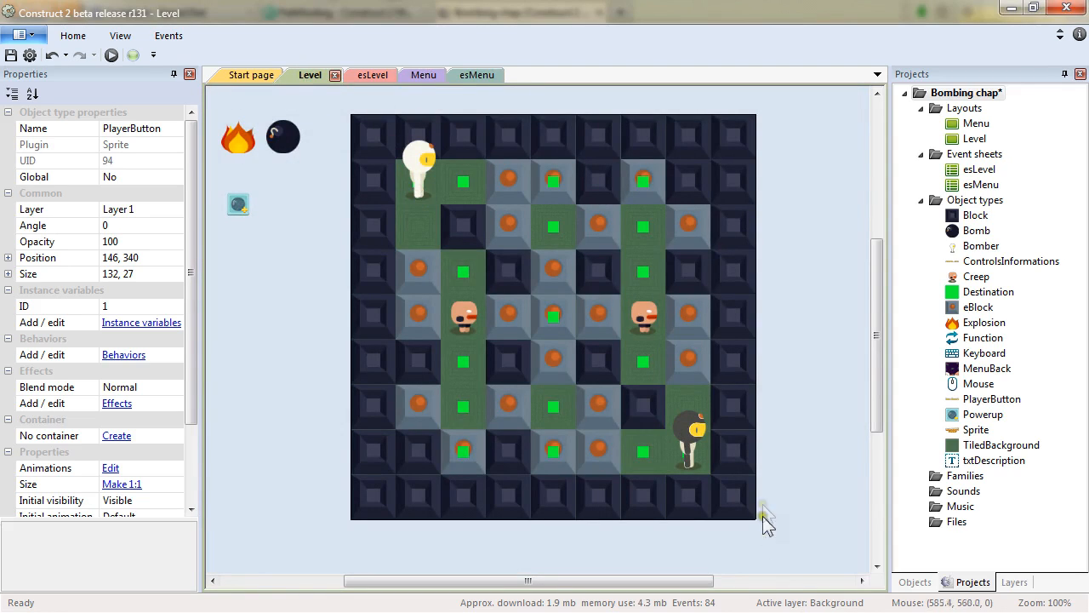
Review the Player2Controls group in esLevel, the Two Players button in the Menu layout and the Level layout.
click(373, 78)
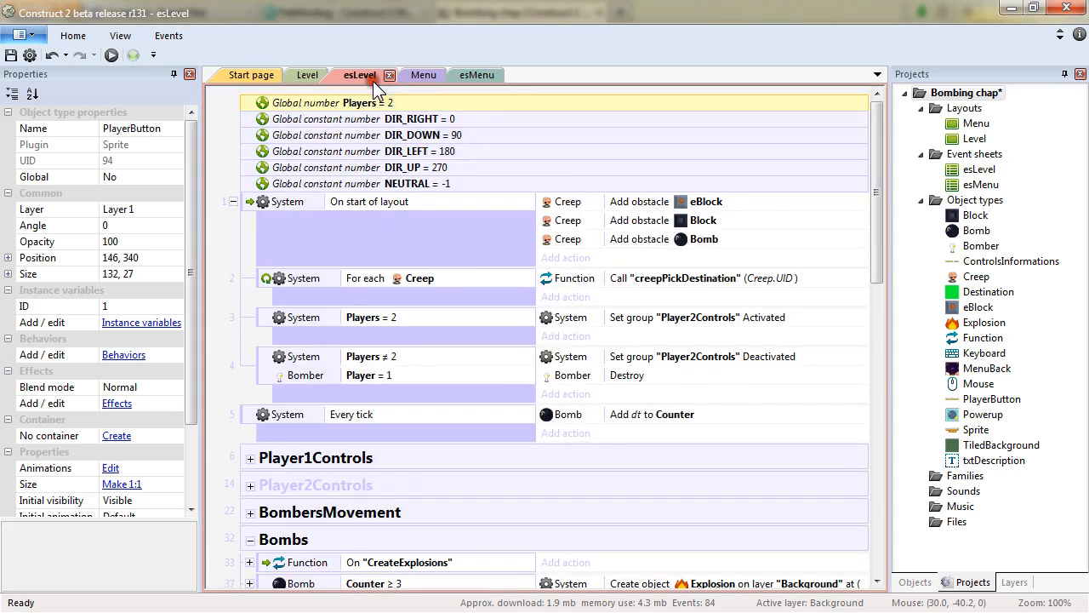
click(401, 483)
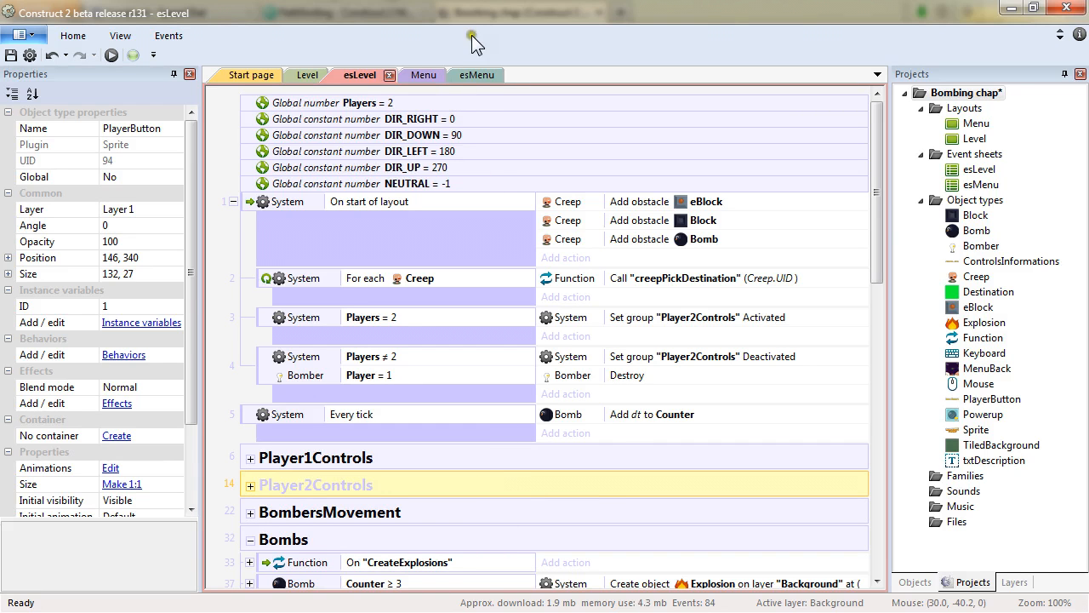
click(420, 78)
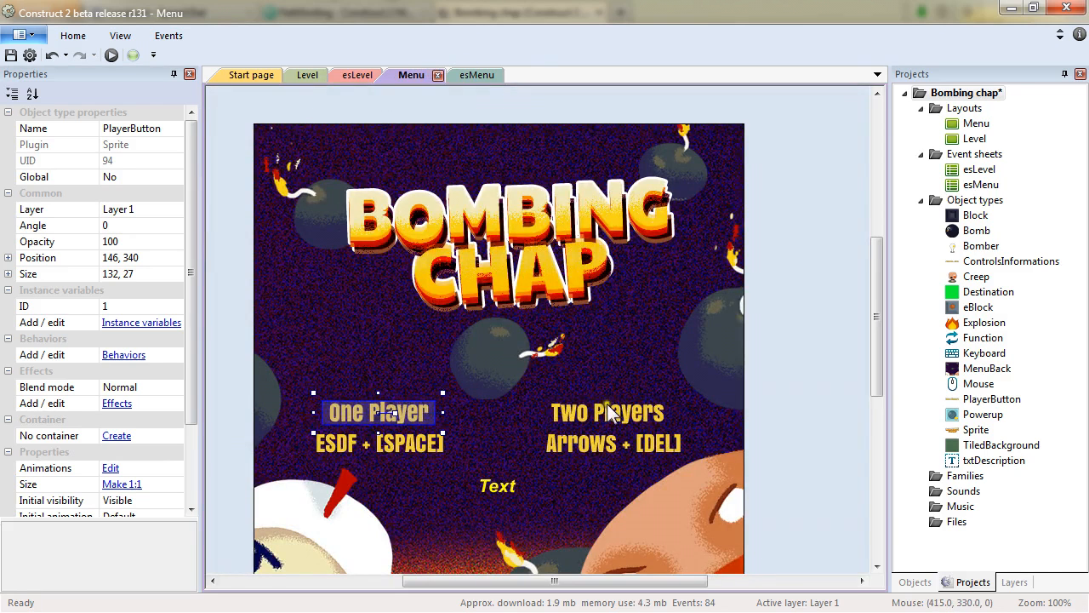
click(633, 412)
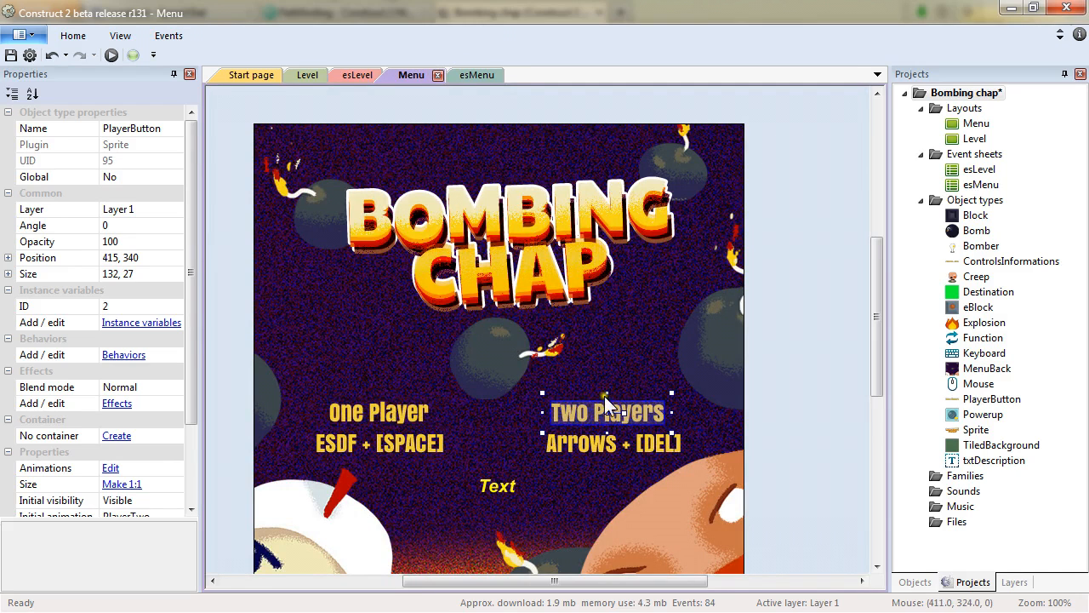
click(305, 75)
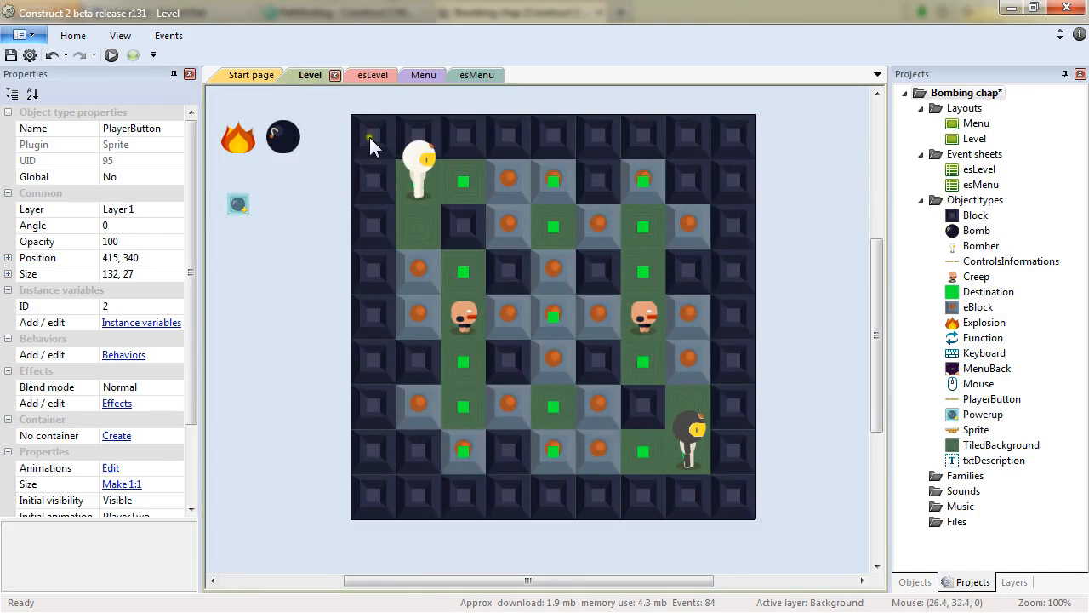
click(434, 76)
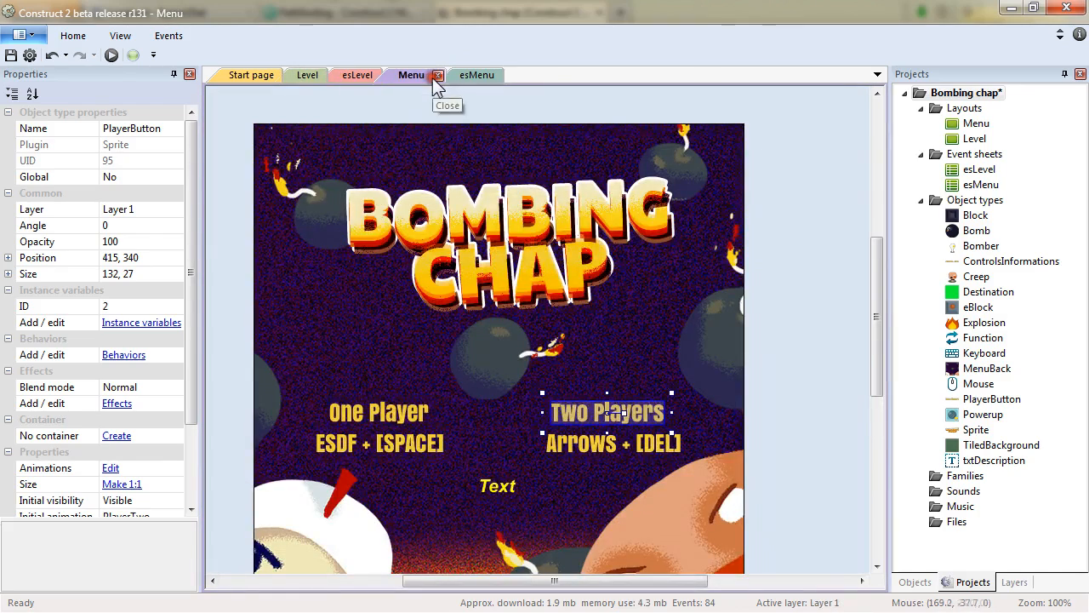
Preview the Menu layout in the browser, start a One Player game and test the second player's movement controls.
key(F5)
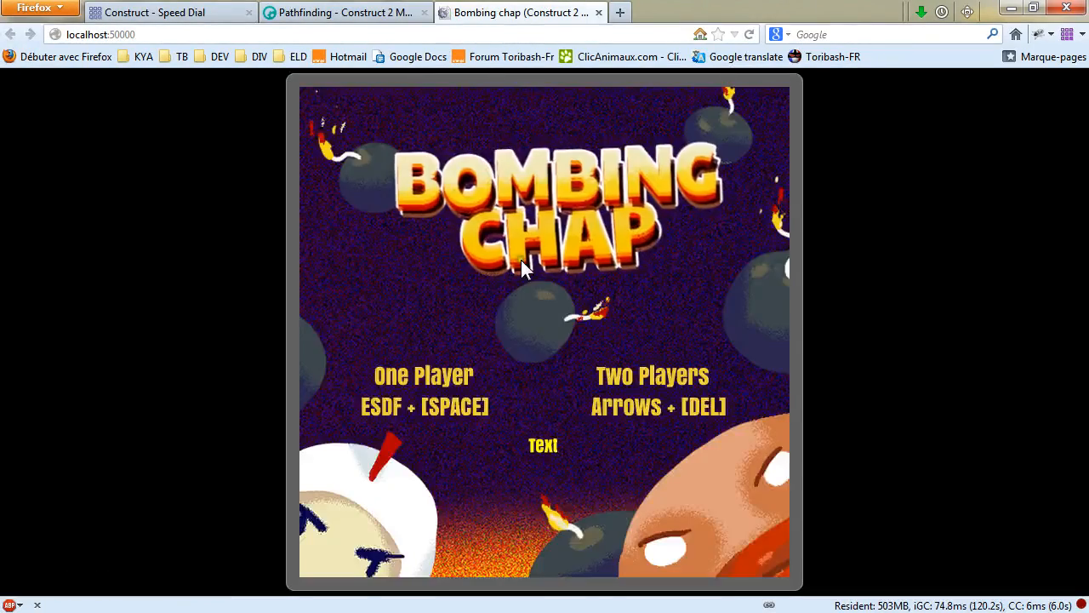
click(417, 372)
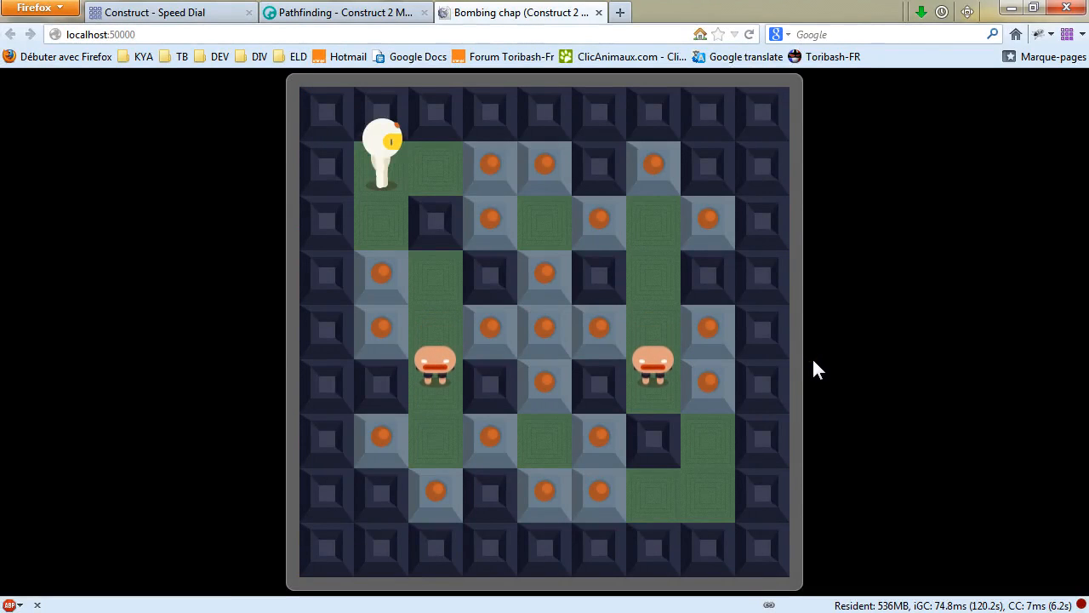
key(Right)
key(Left)
key(Down)
key(Up)
Reload the preview, start a Two Players game and move both bombers up and down.
key(F5)
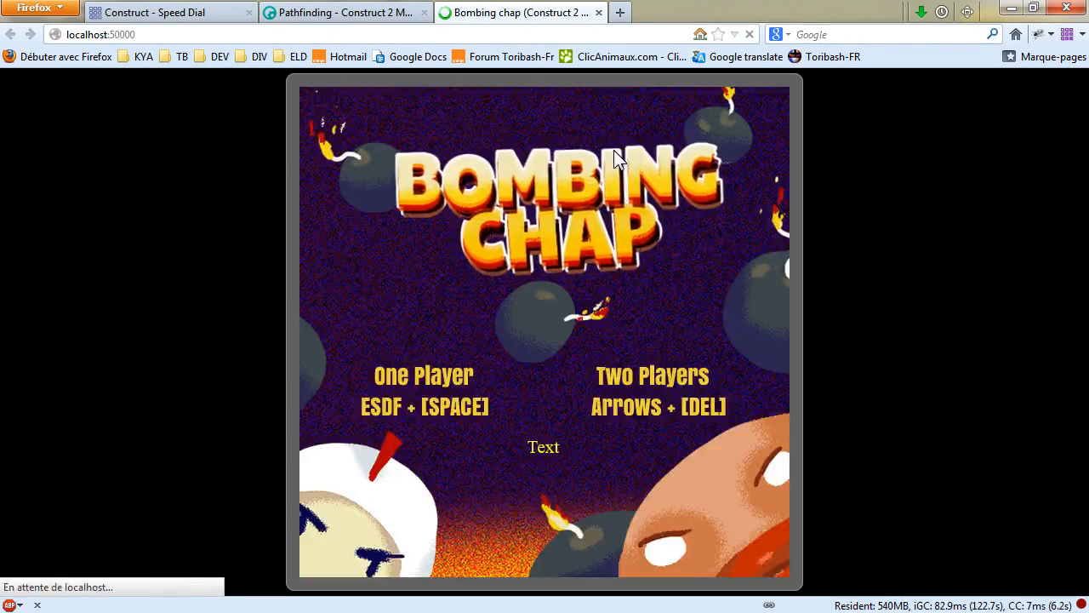
click(680, 377)
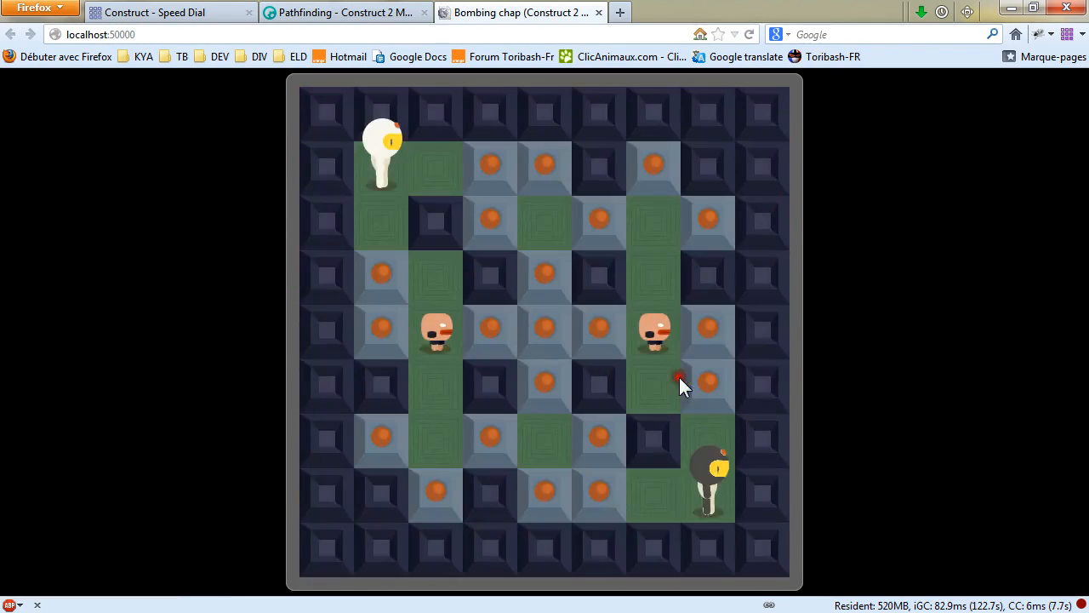
key(z)
key(Up)
key(s)
key(Down)
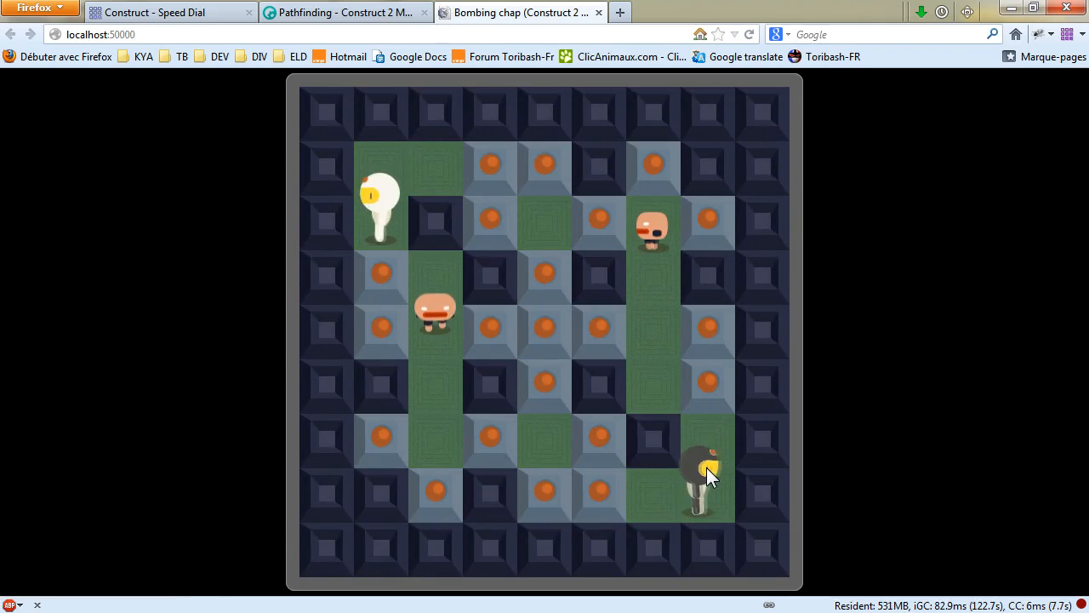
key(z)
key(Up)
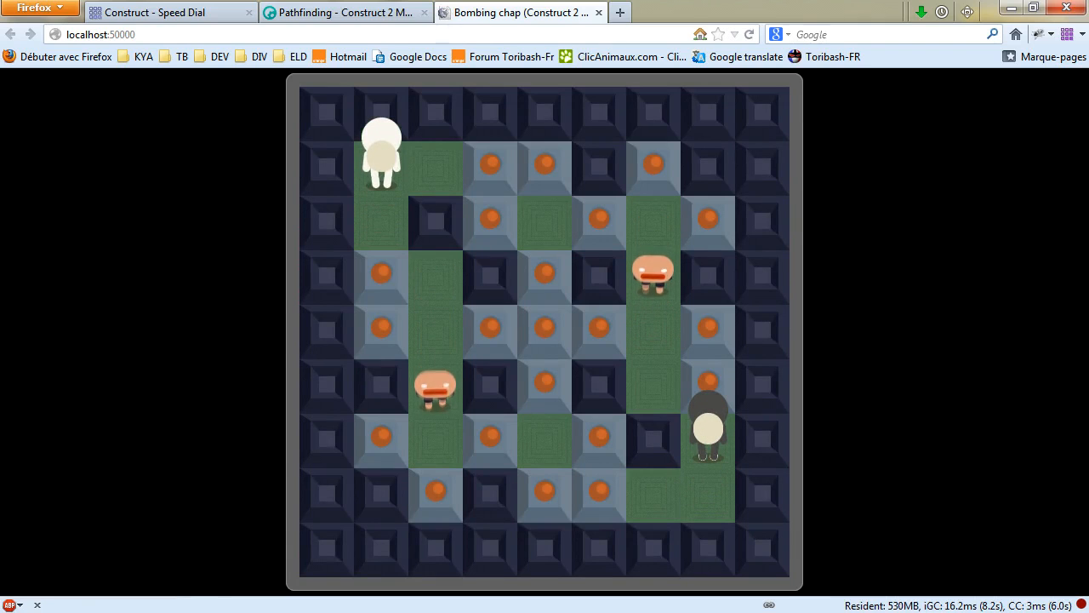
Switch back to Construct 2 and collapse the Bombs group in the esLevel event sheet.
key(alt+Tab)
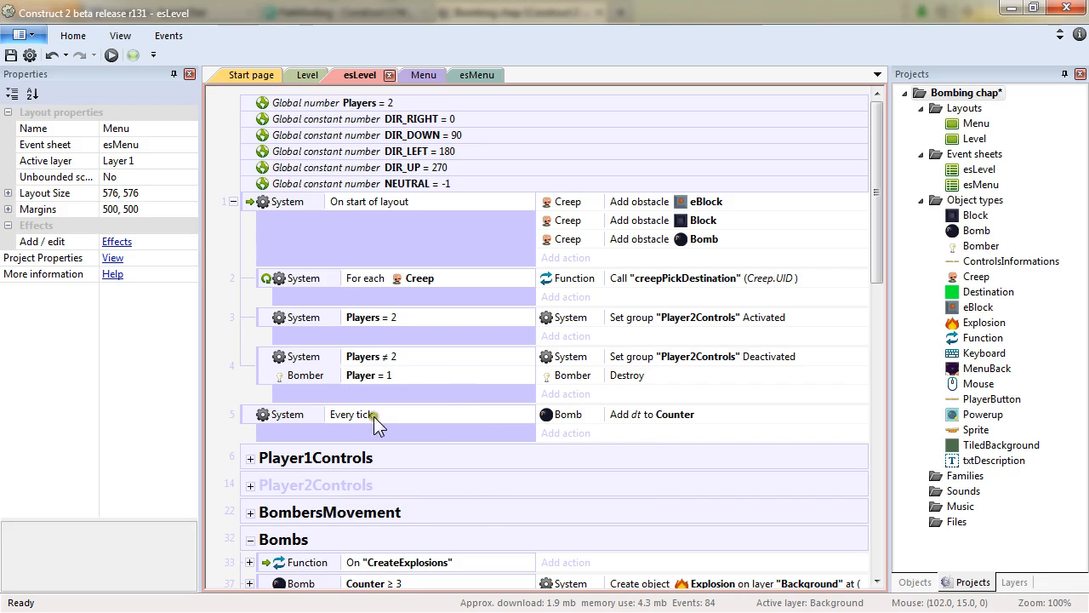
click(249, 540)
drag(882, 208, 867, 276)
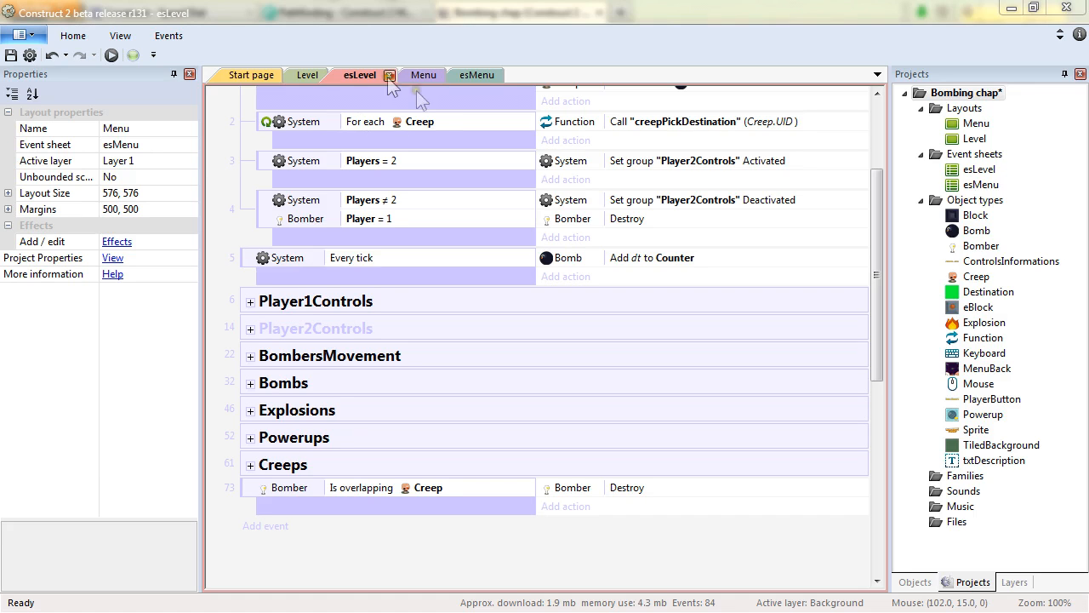
Insert a new Sprite object on the Background layer near the centre of the Level layout.
click(309, 75)
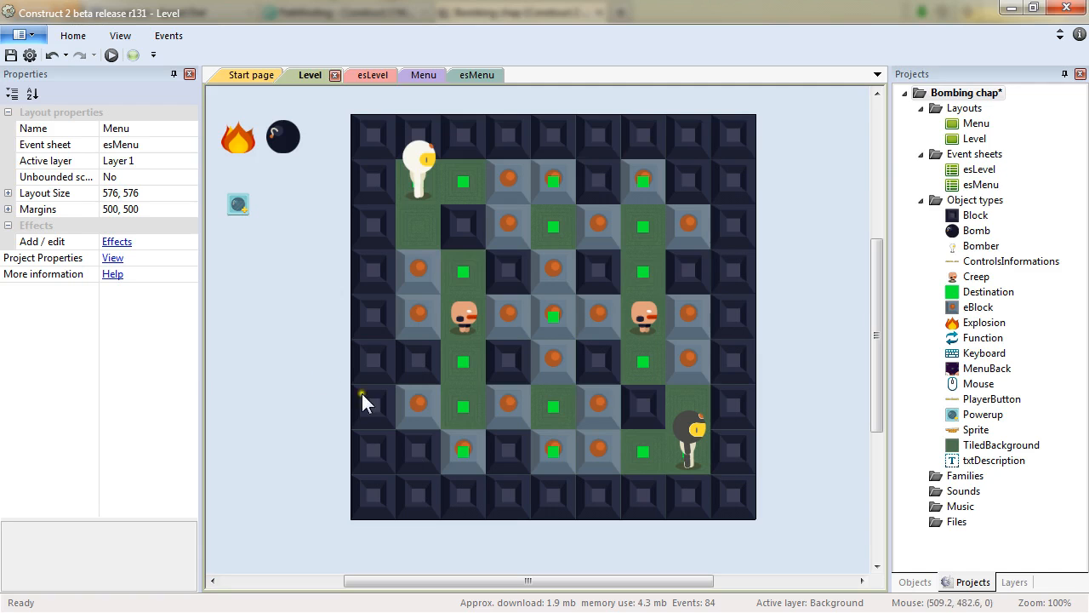
click(1013, 582)
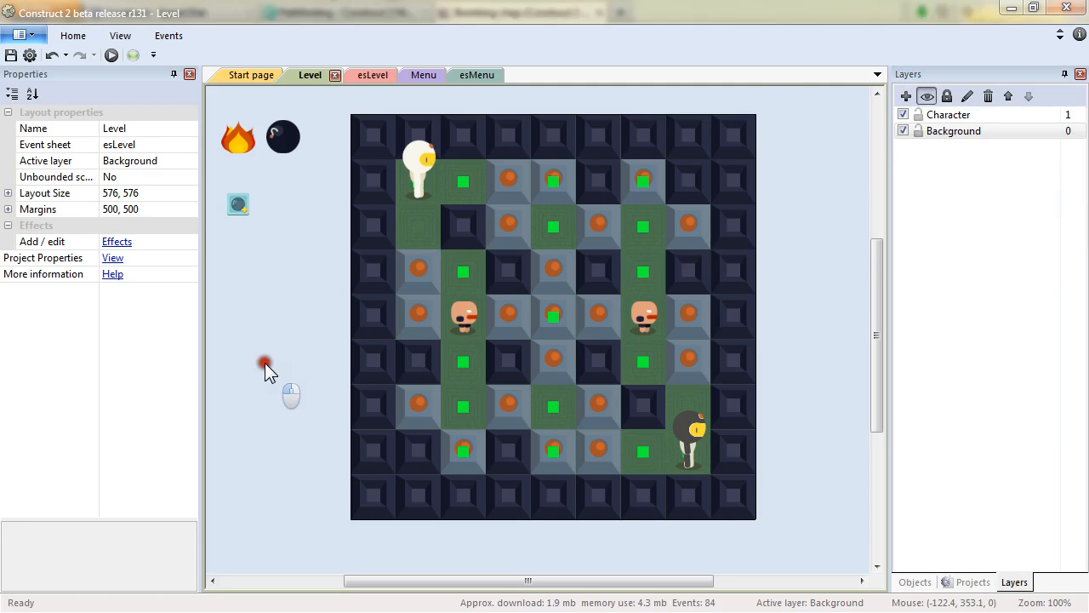
double_click(264, 364)
double_click(510, 346)
click(554, 301)
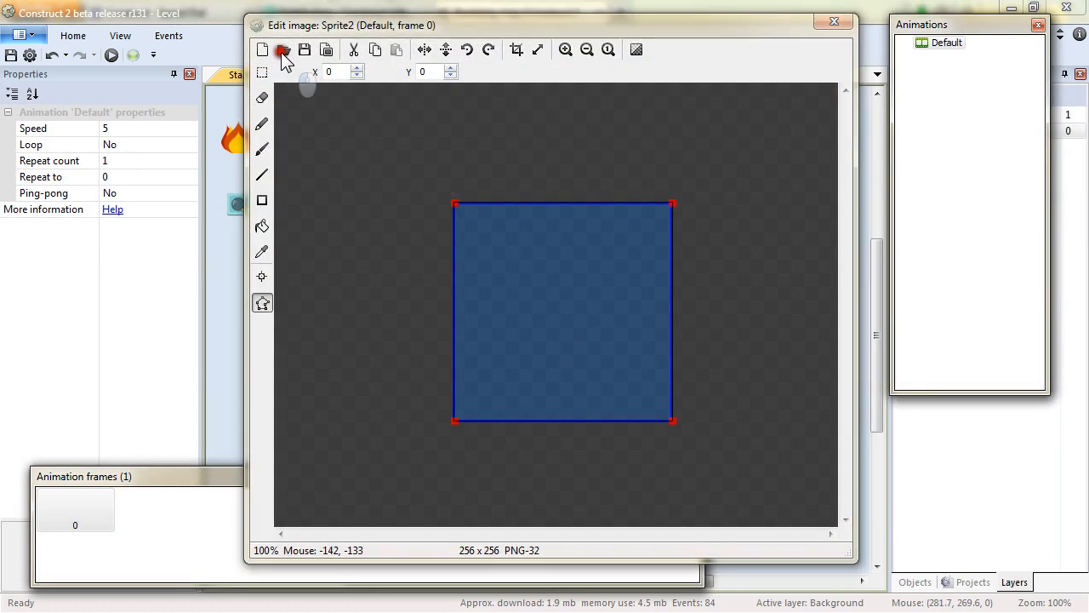
Load Portal.png from the Bomberman_Sprites Blocks folder as the new sprite's image and close the image editor.
click(283, 50)
click(680, 77)
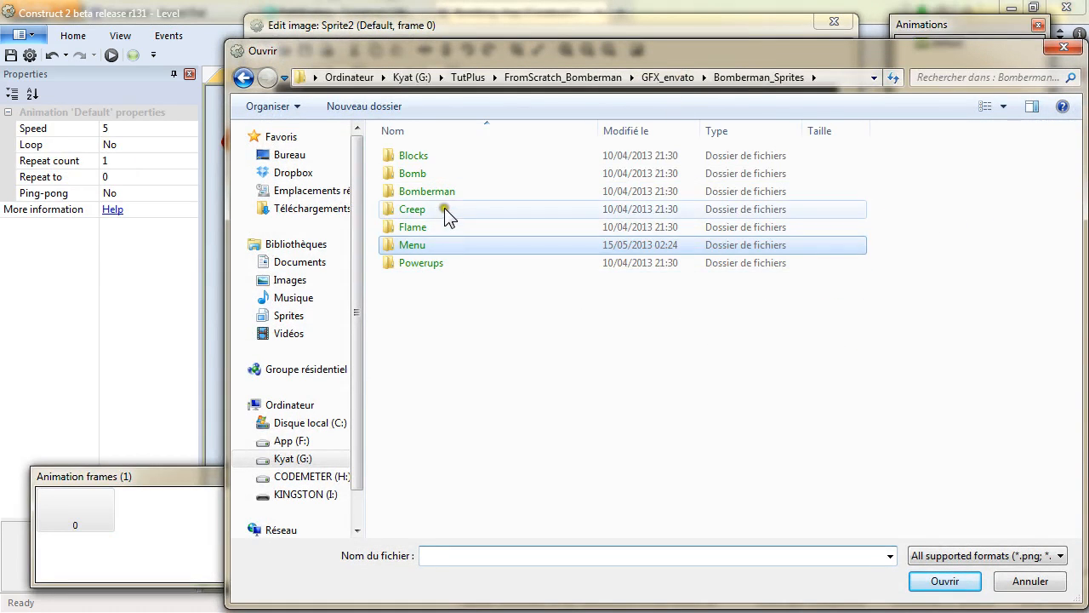
double_click(447, 157)
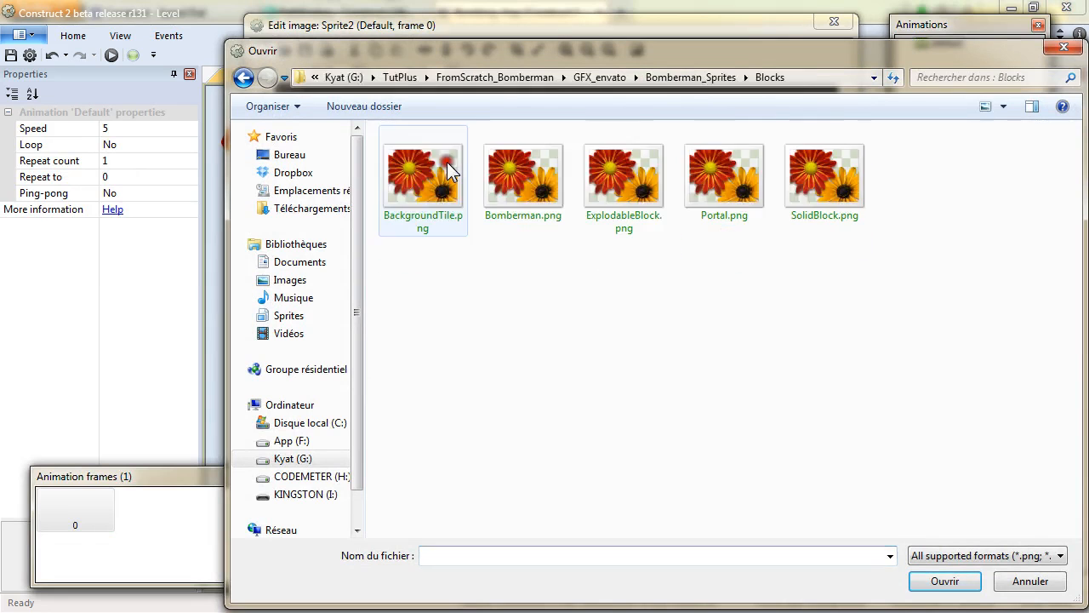
double_click(724, 179)
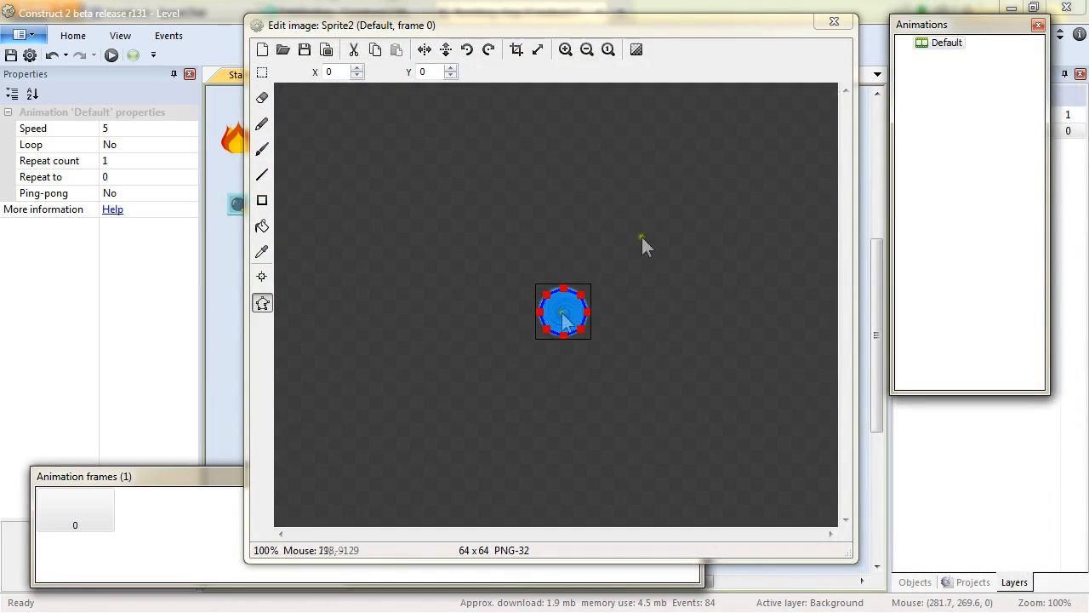
click(261, 303)
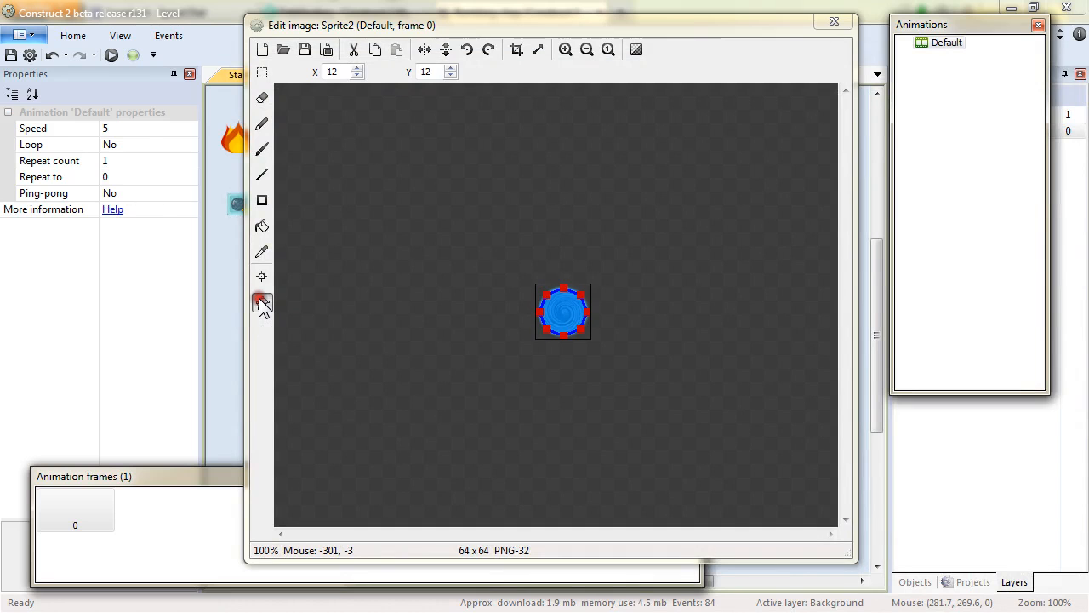
click(834, 21)
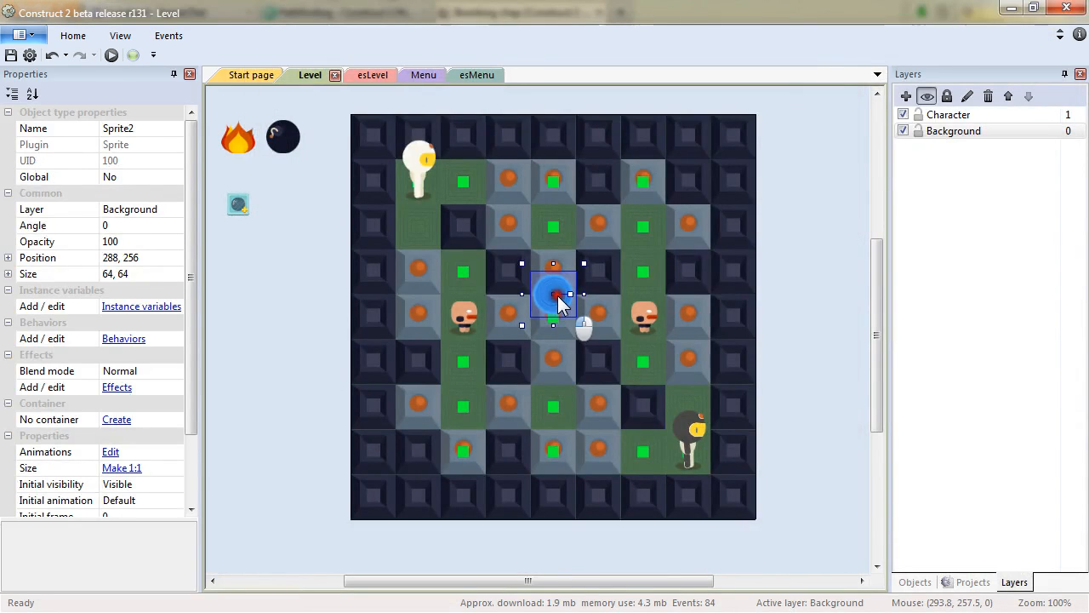
Move the portal sprite to 288, 288, over the central block, and rename it EndLevel.
drag(559, 305, 563, 325)
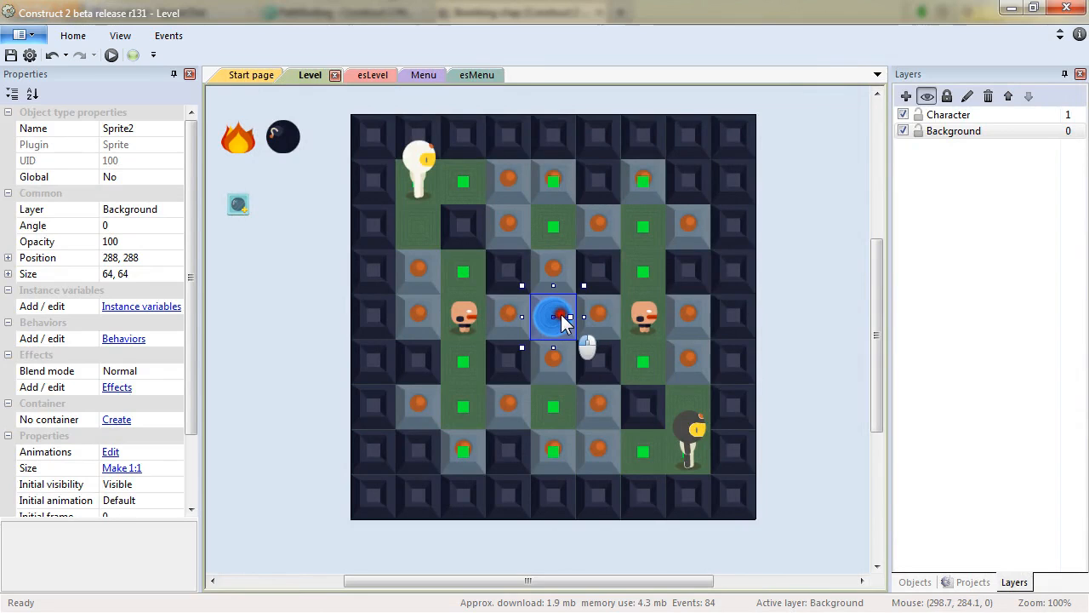
click(123, 128)
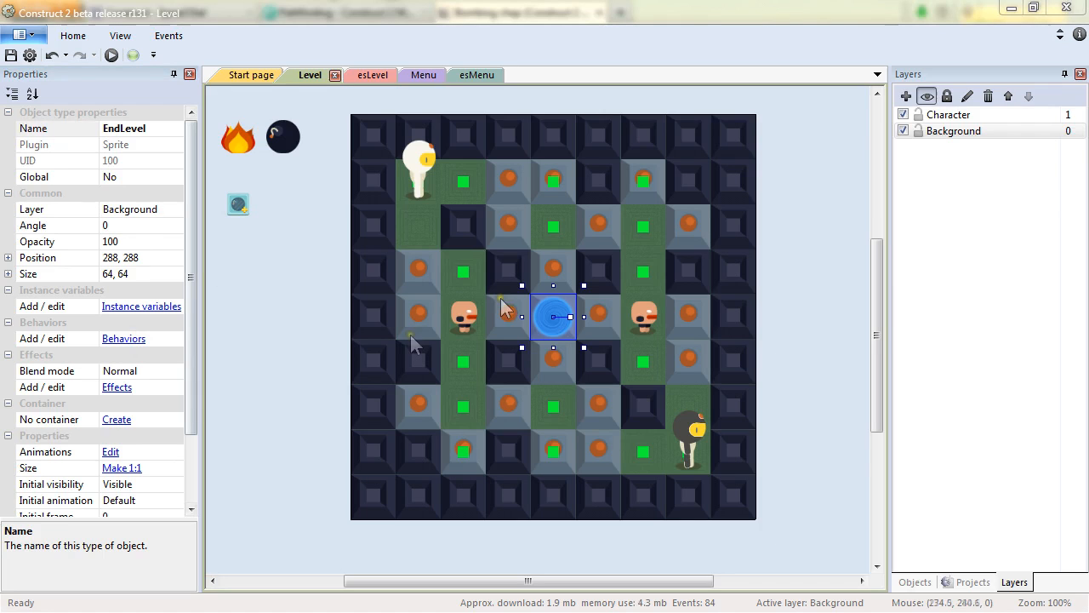
Add the Rotate behavior to the EndLevel sprite.
click(124, 339)
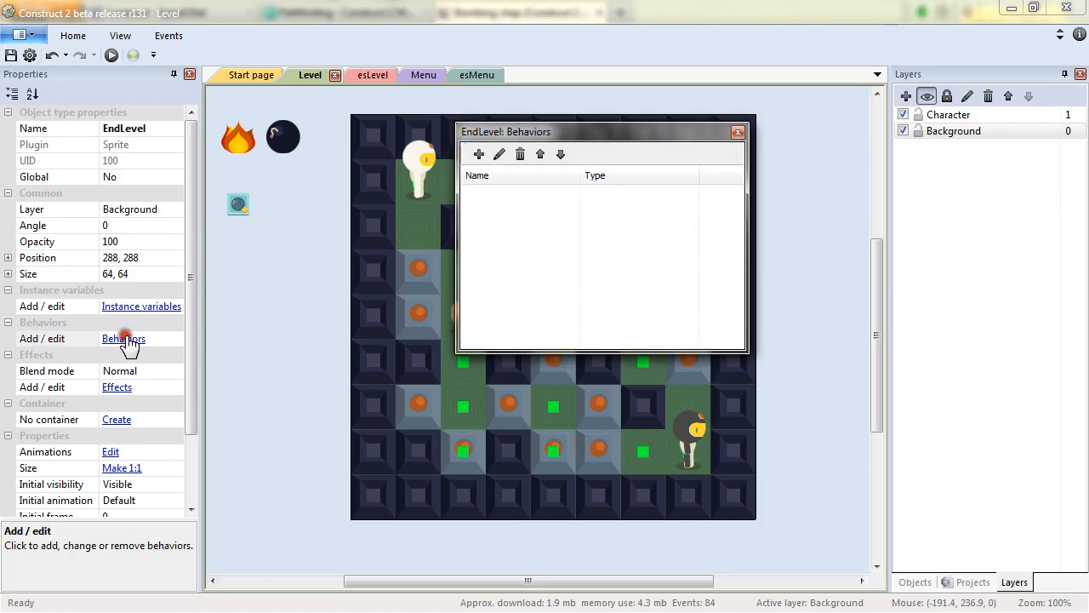
click(479, 155)
drag(740, 315, 745, 417)
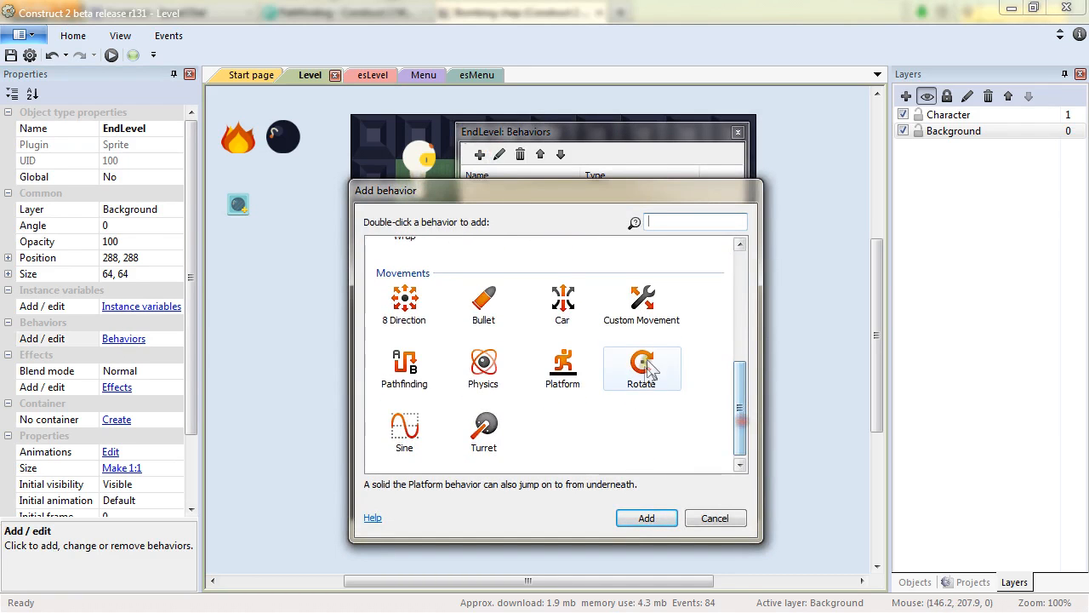
double_click(642, 374)
click(739, 132)
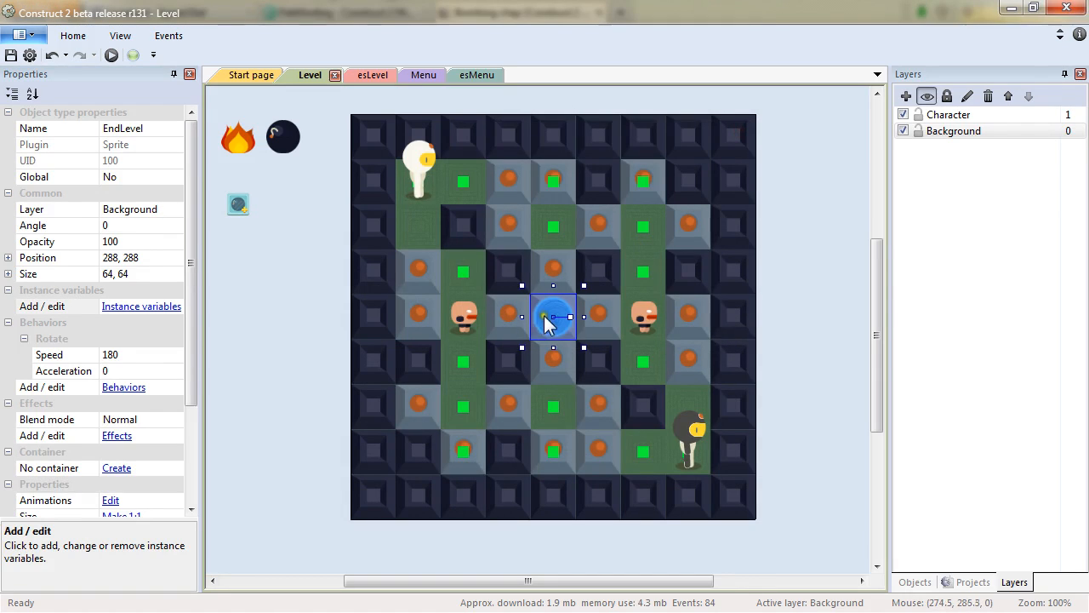
Set EndLevel's Rotate speed to -130 and its initial visibility to Invisible.
click(140, 355)
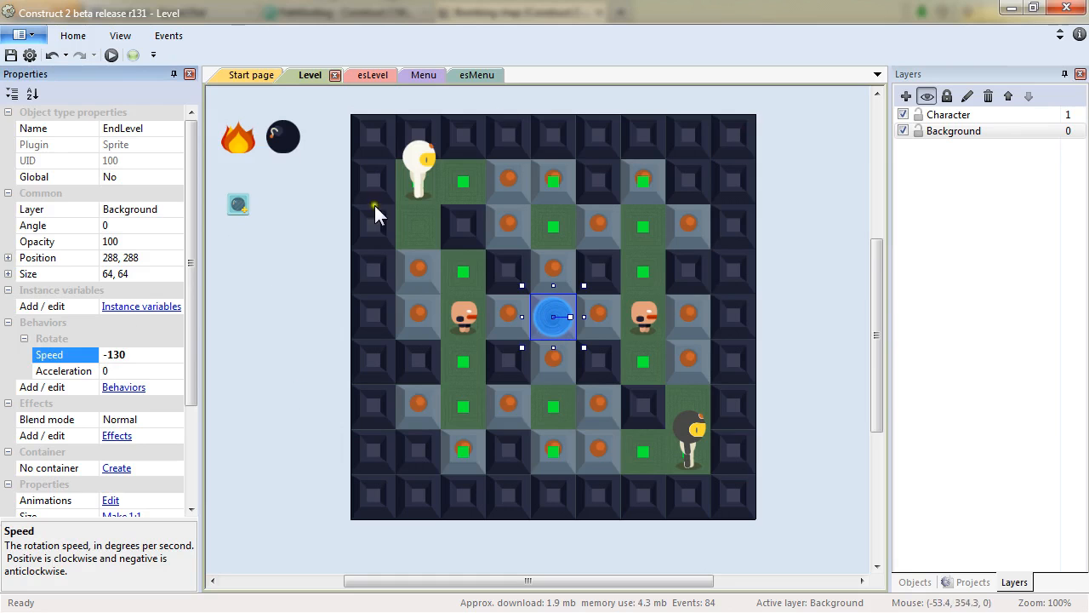
drag(191, 308, 195, 419)
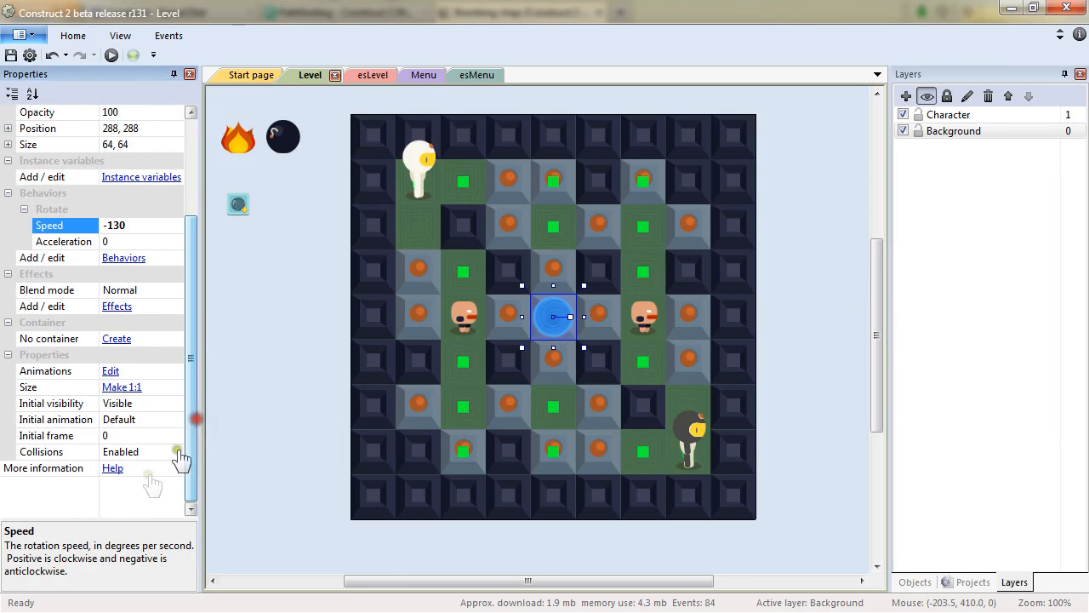
click(170, 407)
click(176, 403)
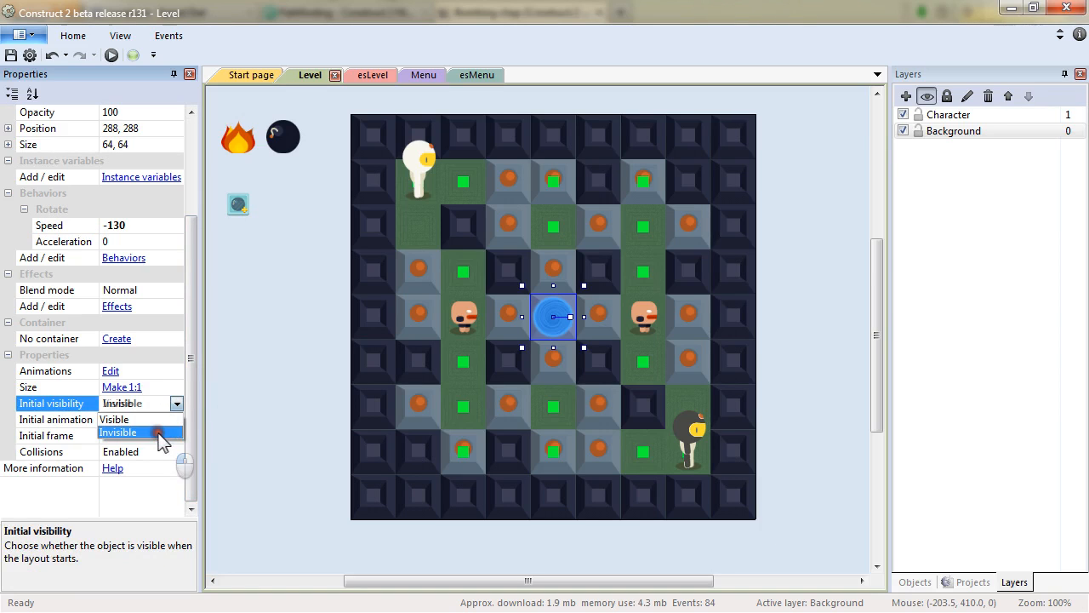
click(160, 433)
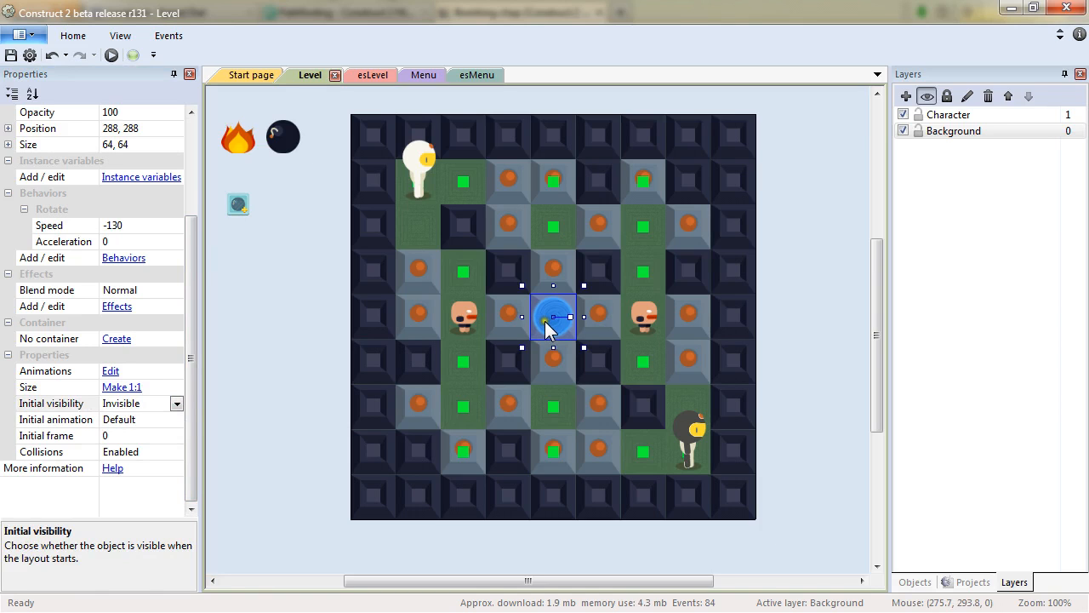
click(248, 407)
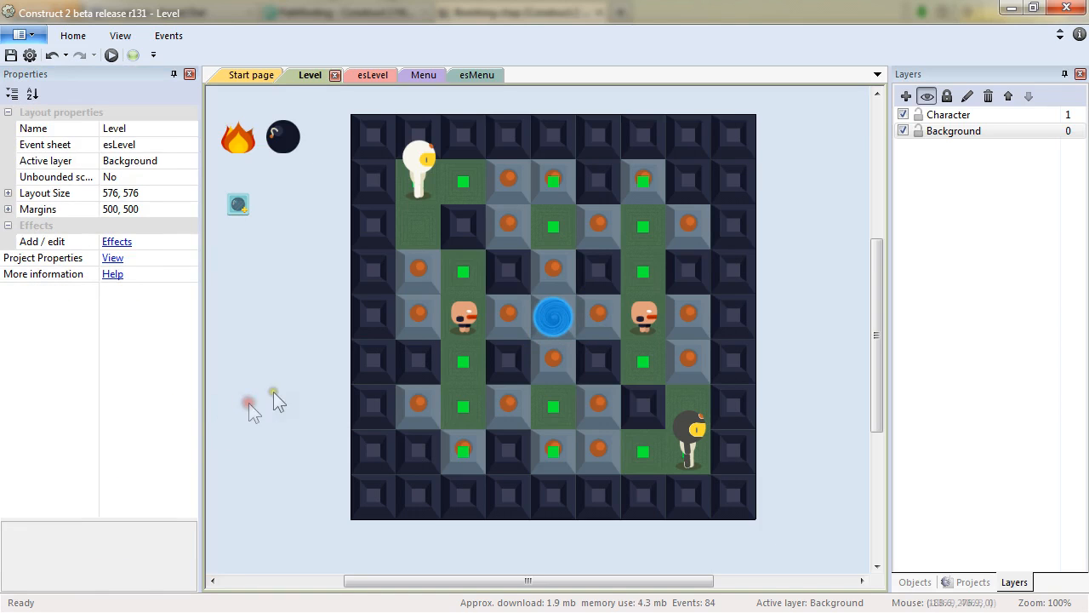
Add a System event to the esLevel event sheet comparing whether eBlock.Count equals 0.
click(554, 320)
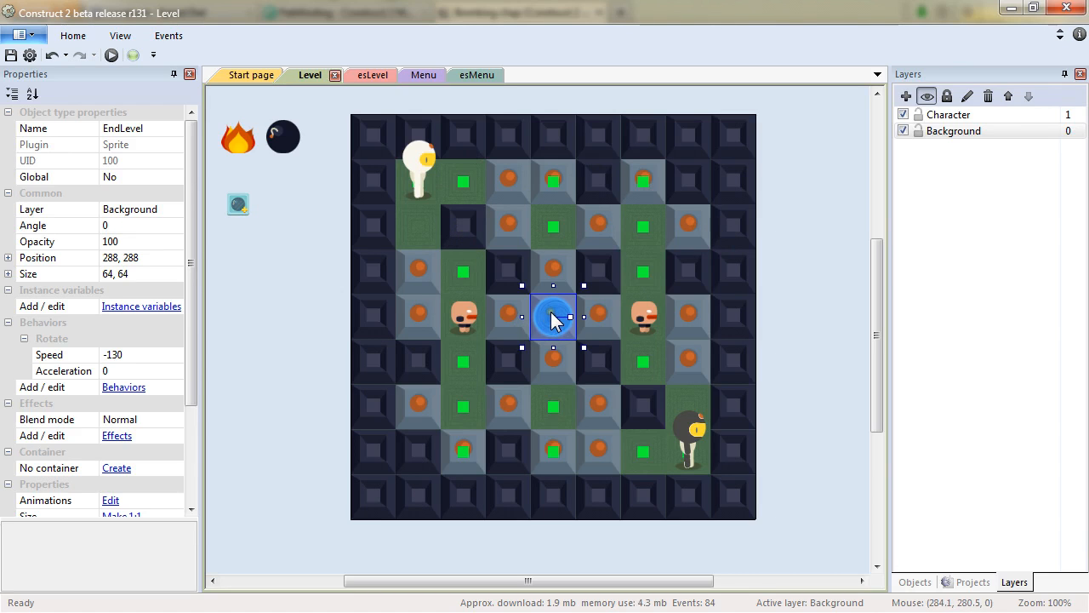
click(371, 75)
drag(879, 277, 881, 302)
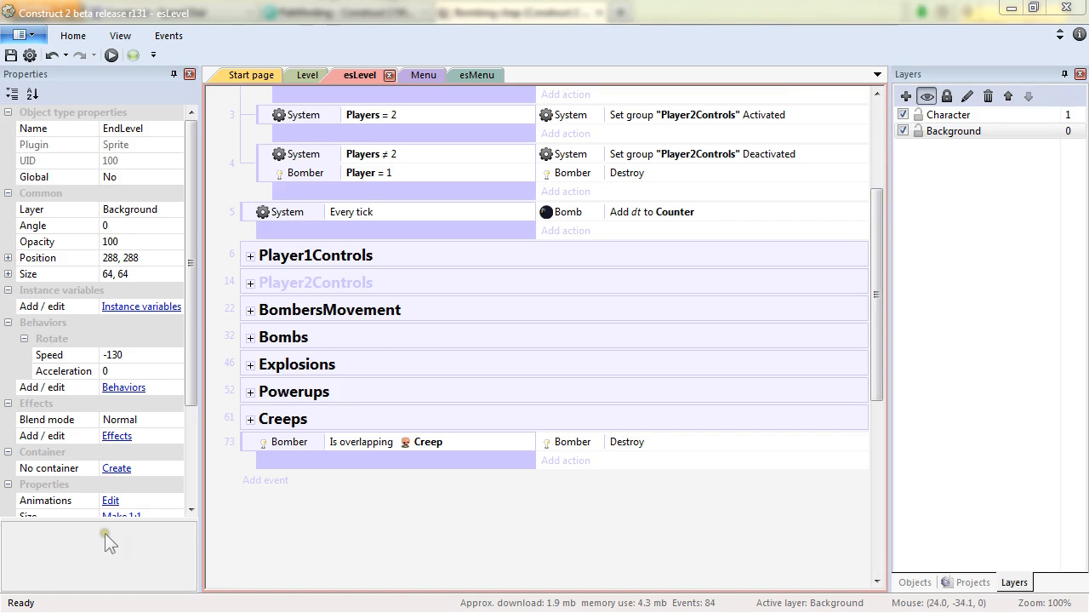
right_click(322, 532)
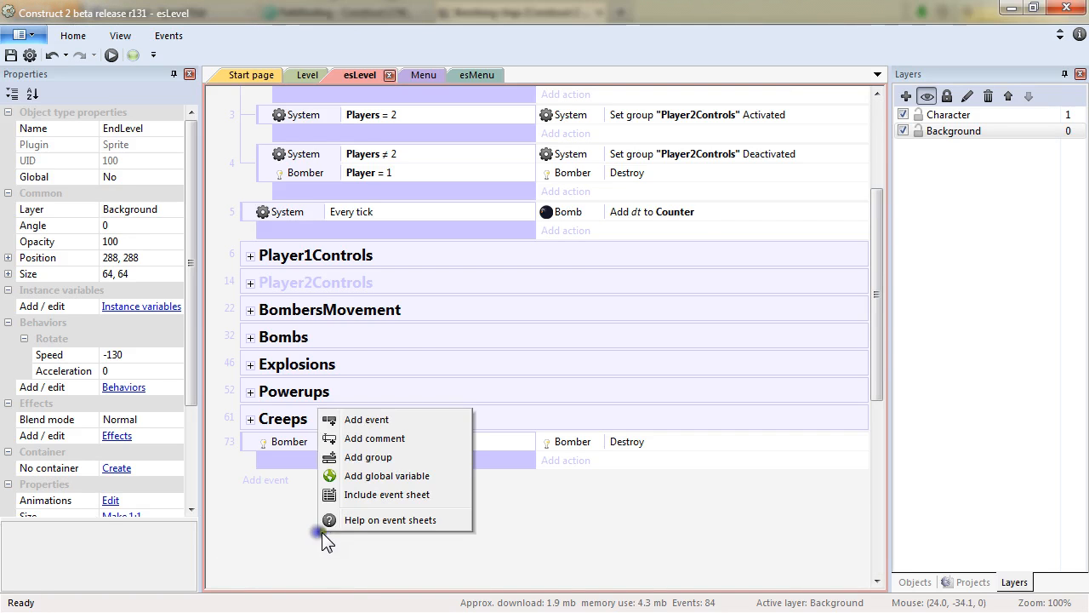
click(384, 420)
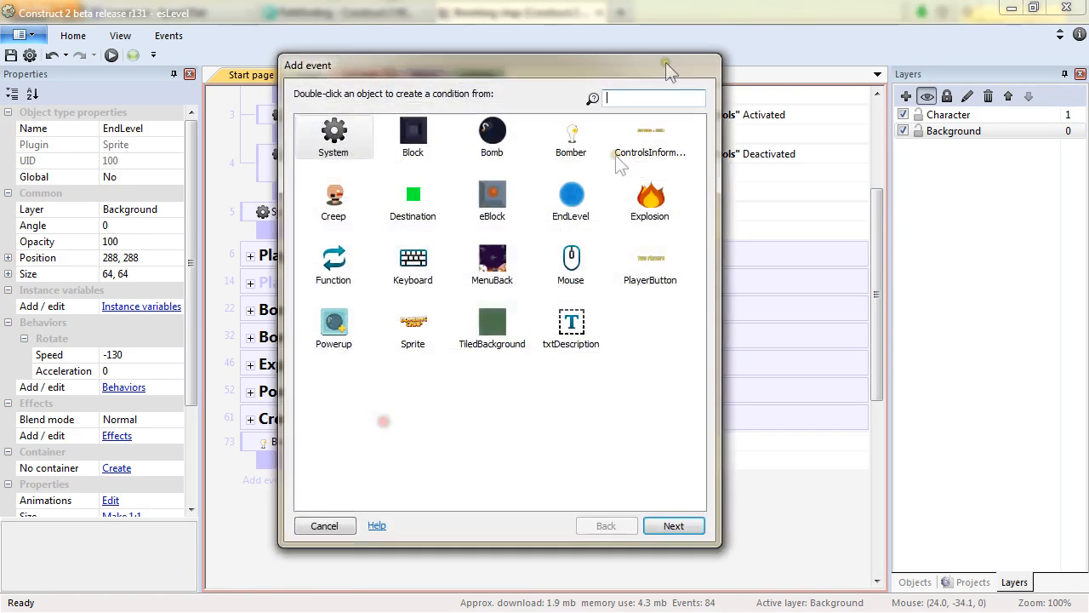
double_click(334, 138)
double_click(337, 140)
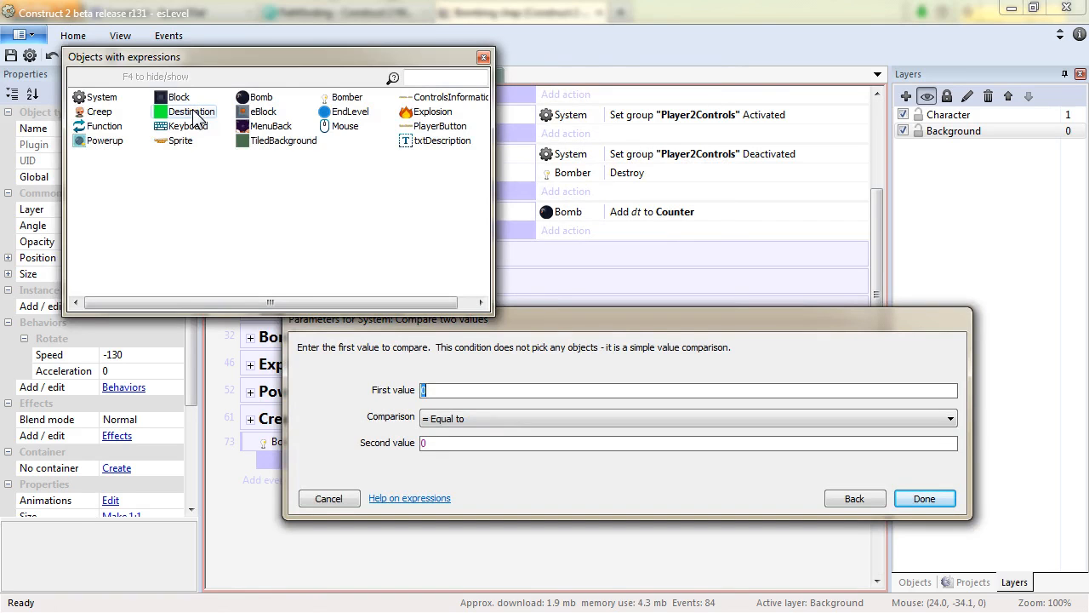
double_click(242, 114)
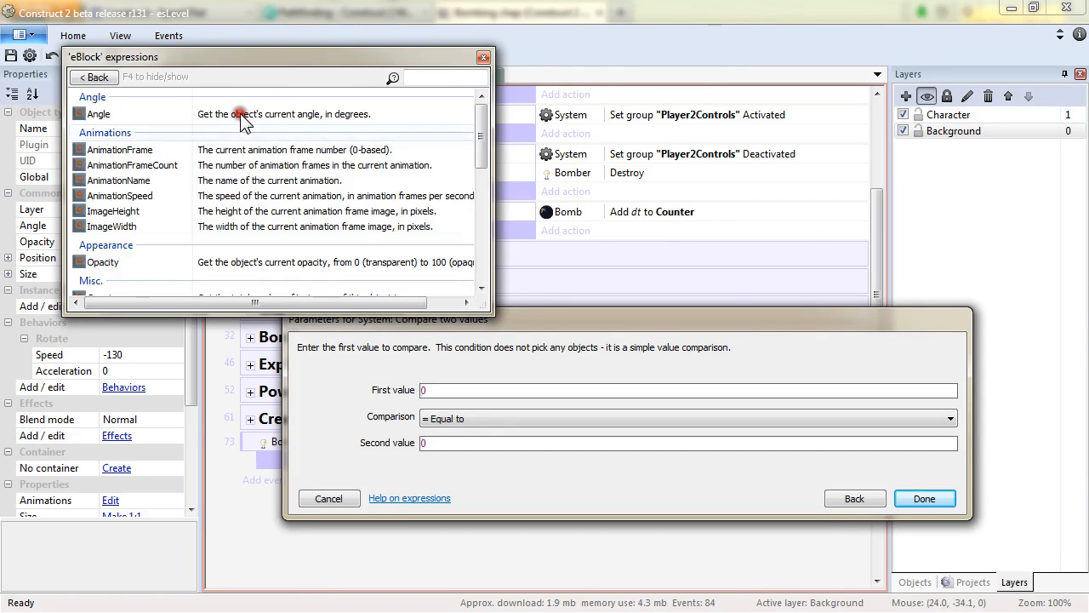
drag(487, 309, 509, 367)
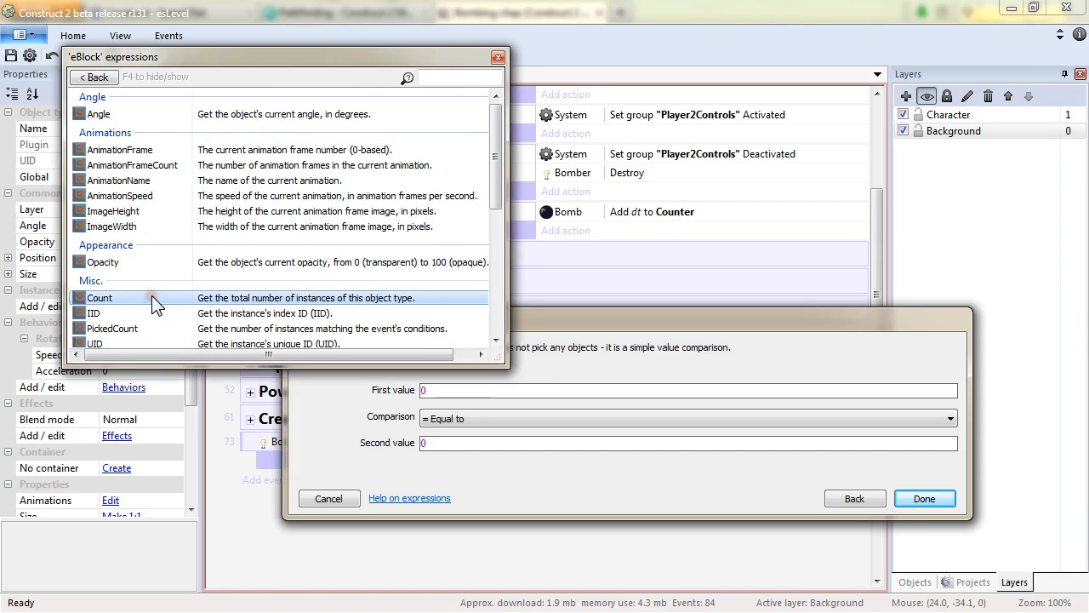
double_click(348, 298)
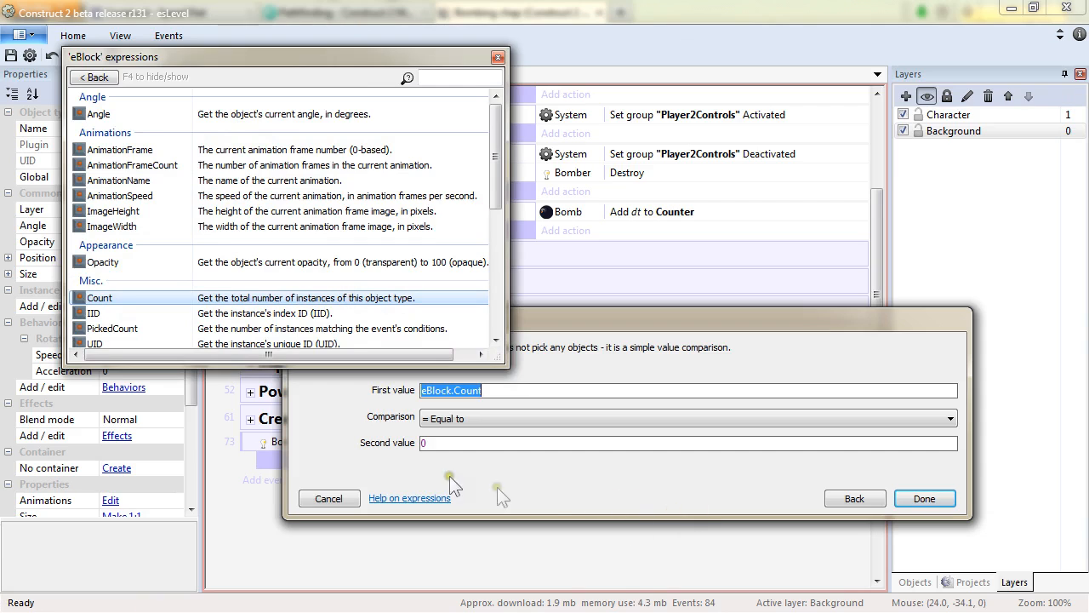
click(491, 442)
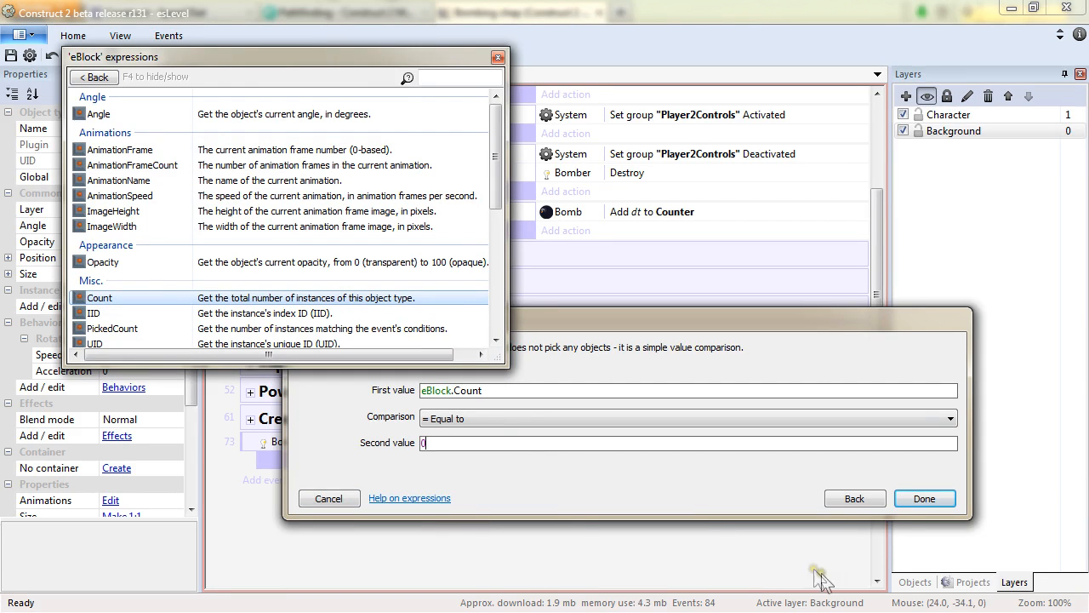
click(936, 499)
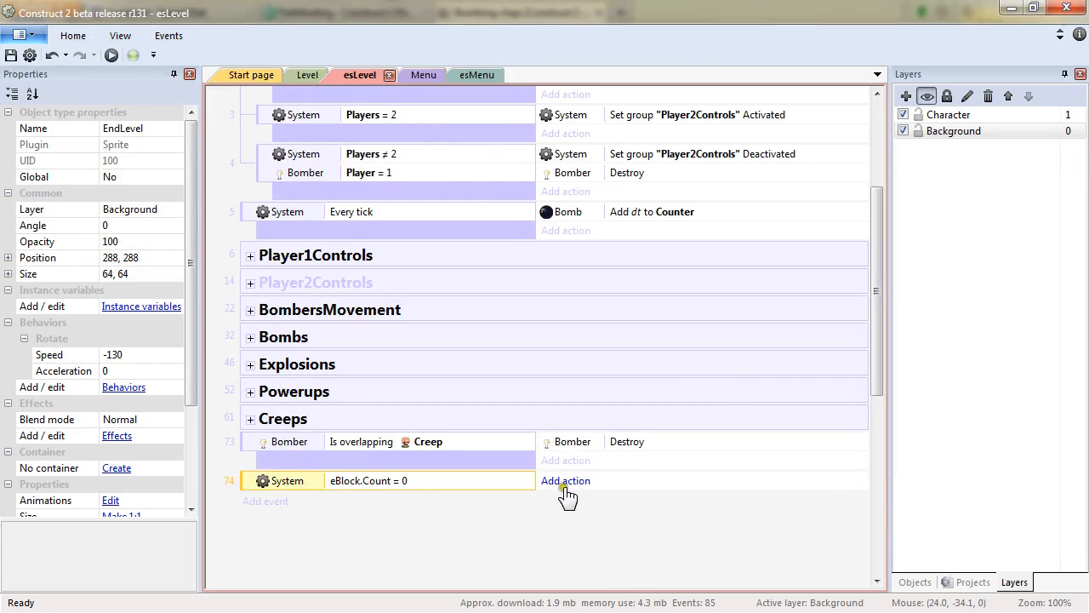
Add an action to the eBlock.Count event that sets EndLevel to Visible.
click(566, 488)
double_click(572, 213)
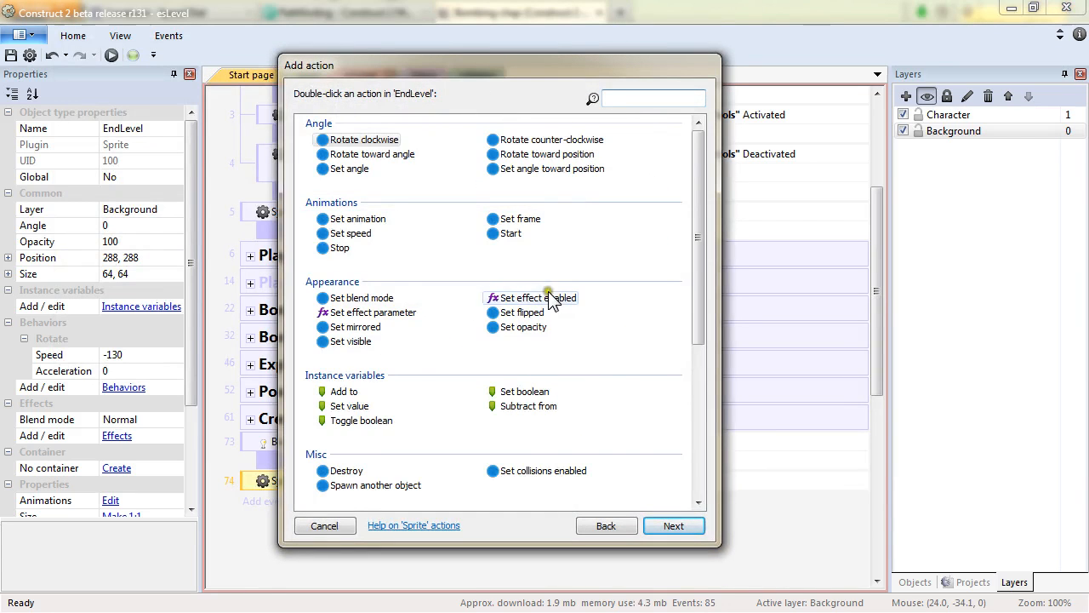
double_click(351, 341)
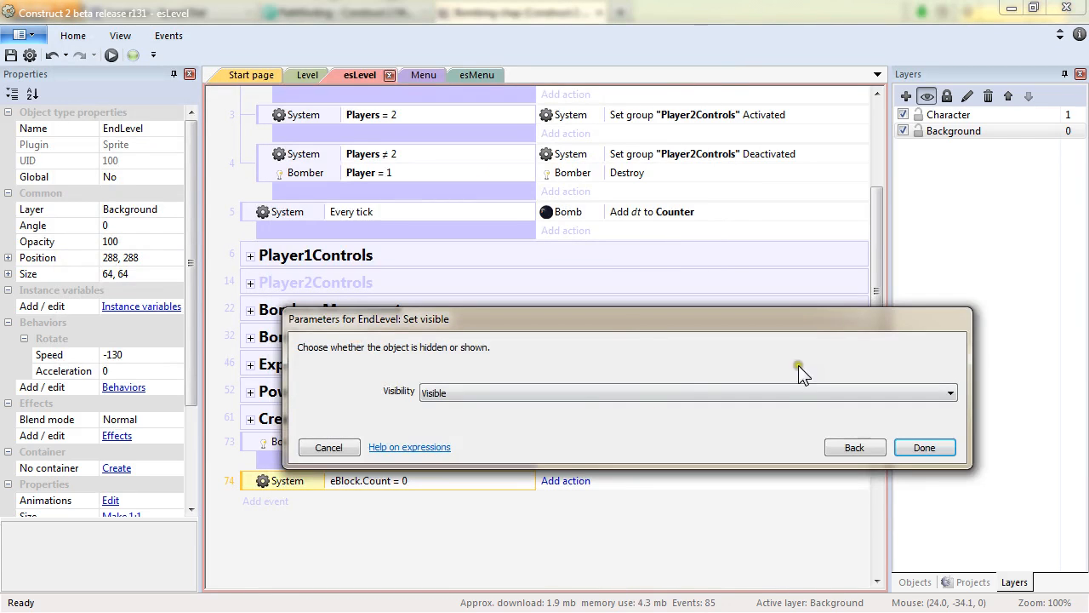
click(925, 448)
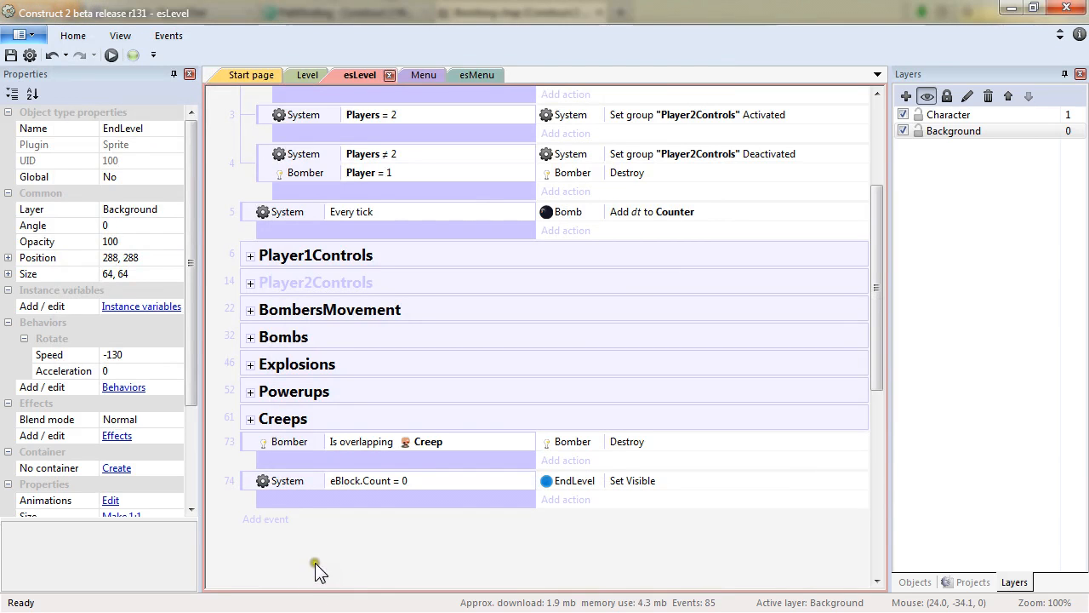
Add a new event with the condition that Bomber is overlapping EndLevel.
click(280, 528)
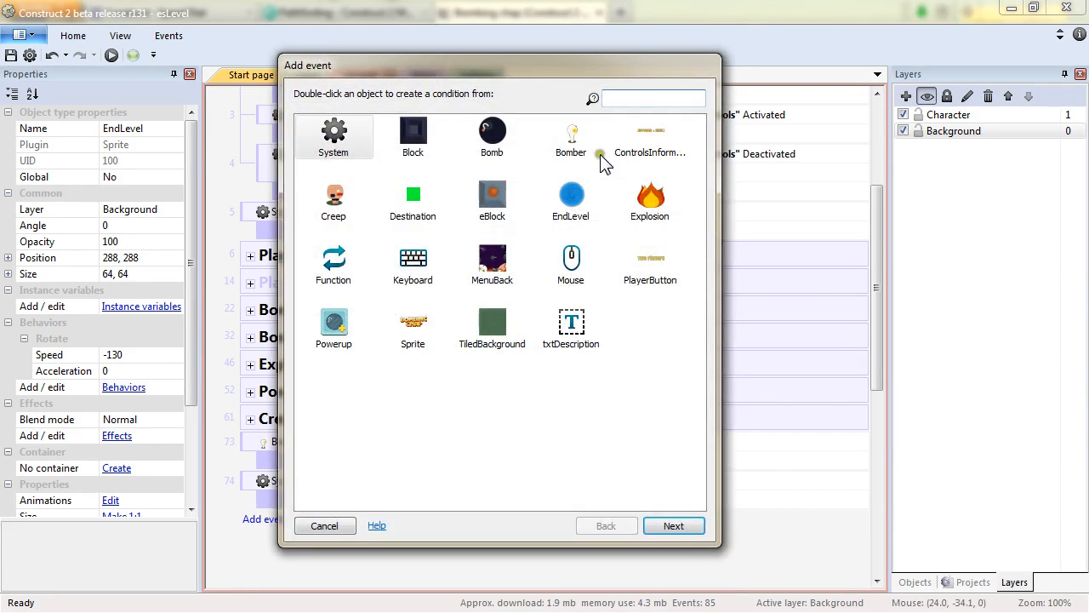
click(575, 155)
double_click(575, 154)
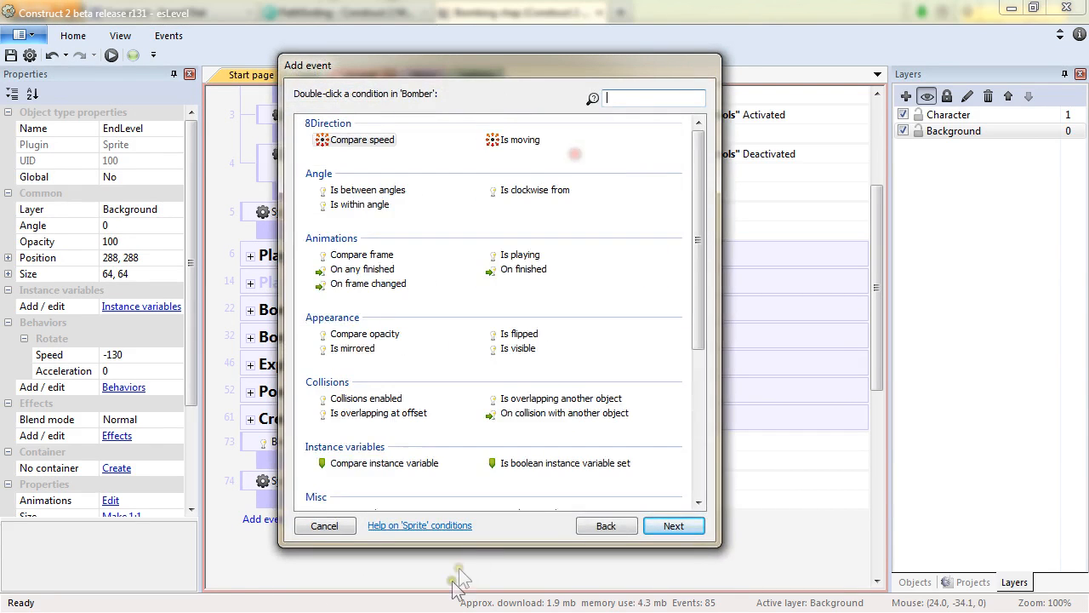
click(584, 398)
double_click(587, 400)
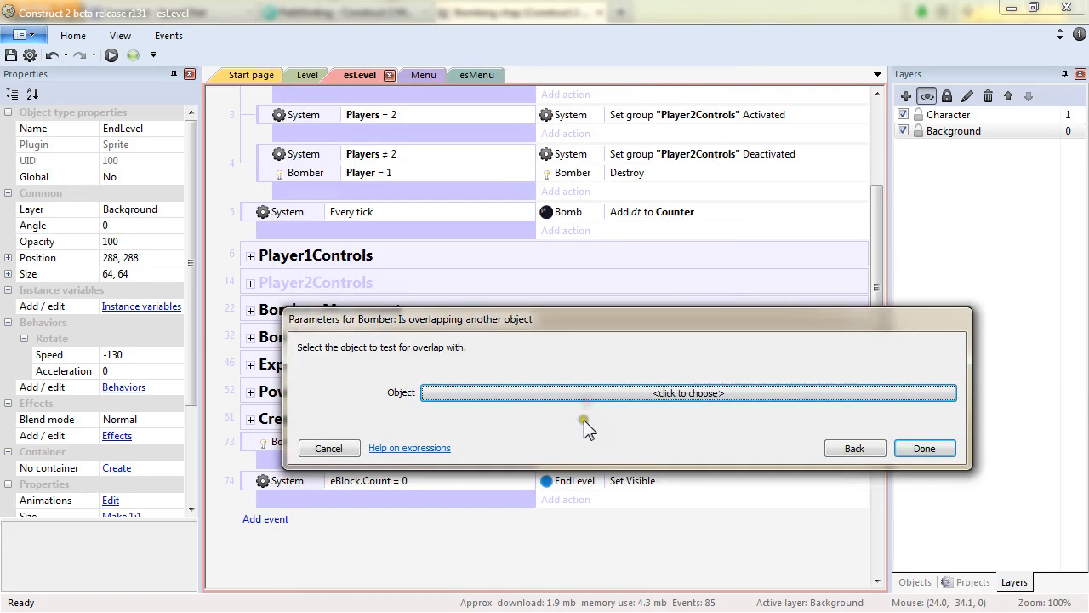
click(603, 395)
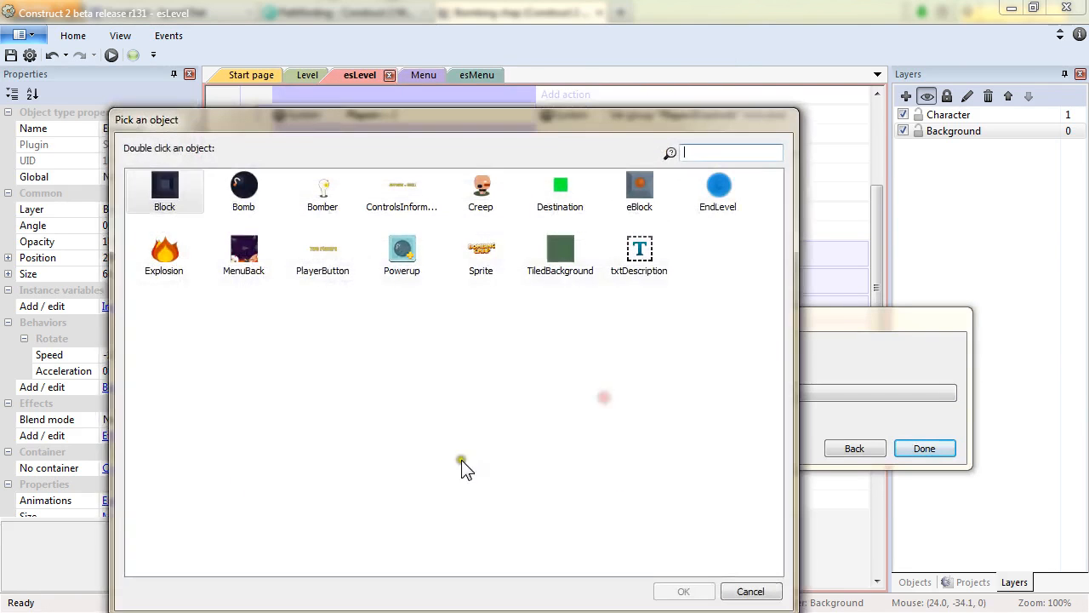
double_click(712, 199)
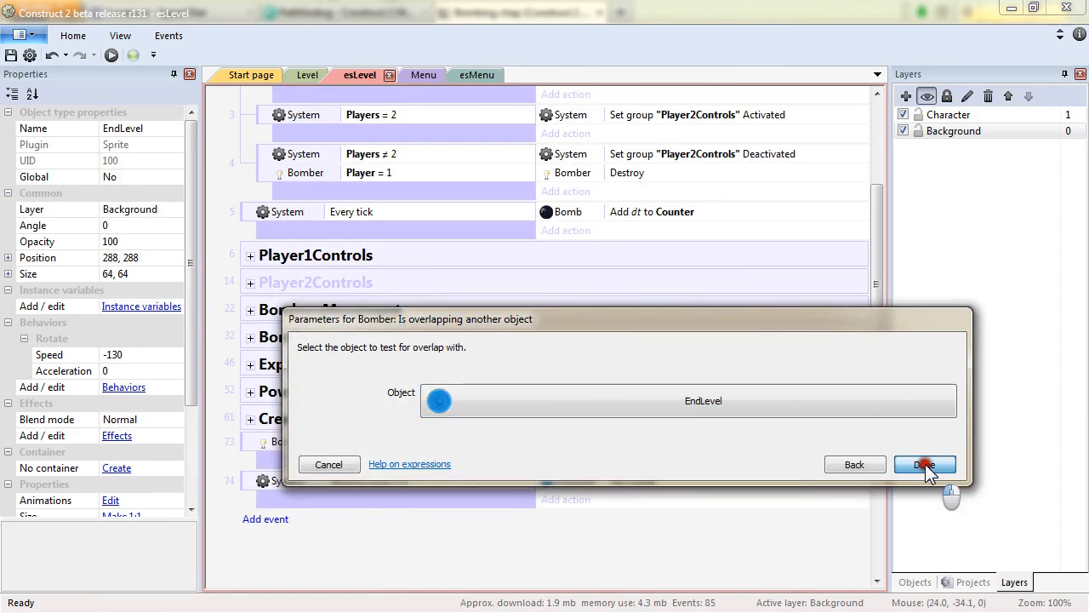
click(926, 464)
Add the EndLevel Is visible condition to the event testing Bomber's overlap with the portal.
right_click(251, 522)
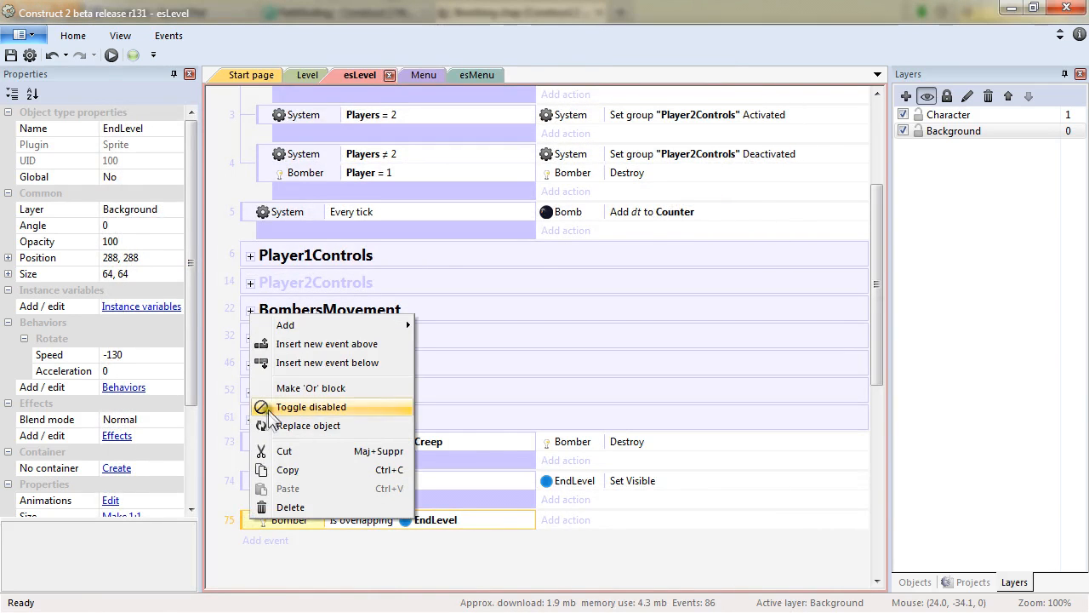
mouse_move(294, 323)
click(477, 328)
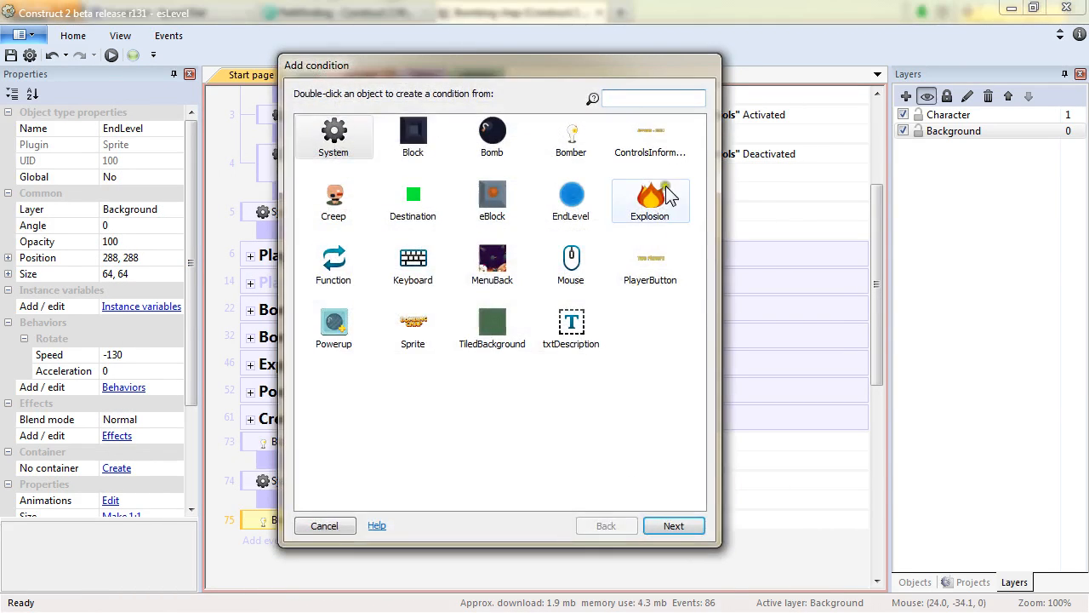
double_click(585, 192)
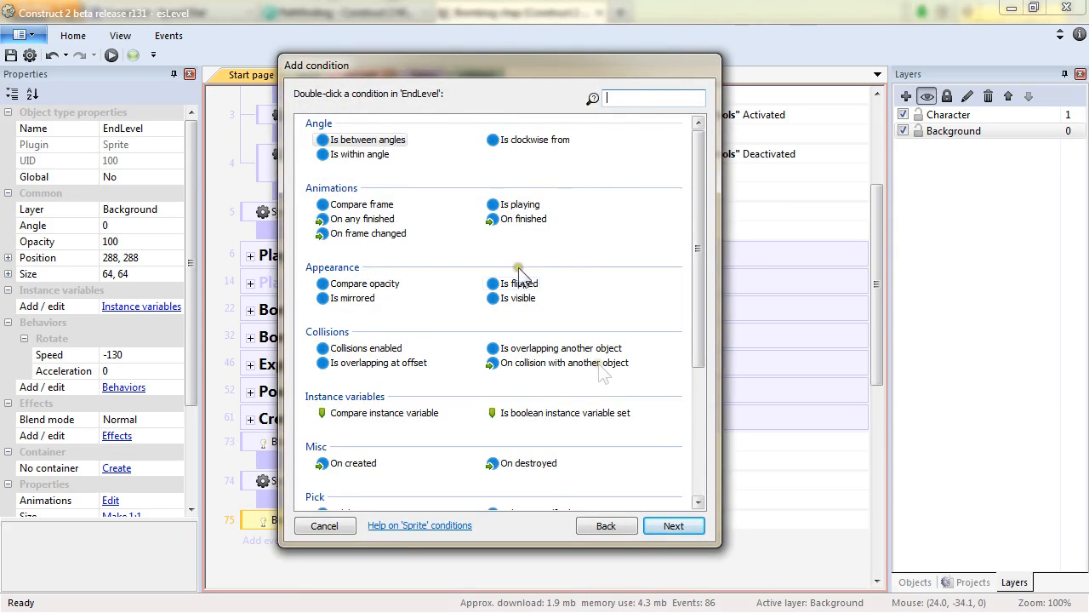
double_click(507, 300)
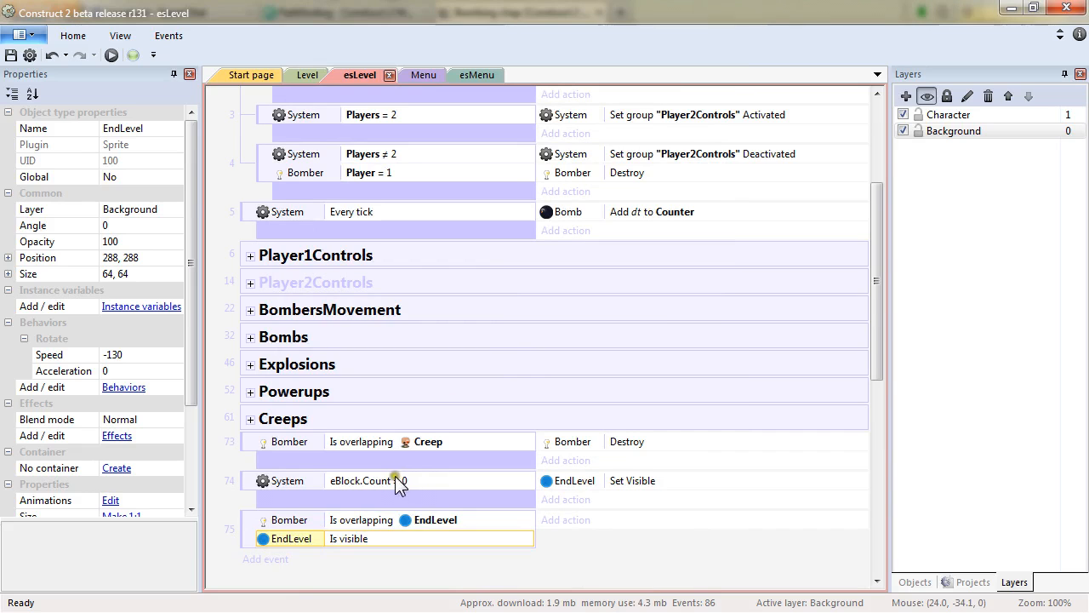
In the Level layout, try the white Bomber in positions around and over the portal and return it to 96, 96.
click(307, 76)
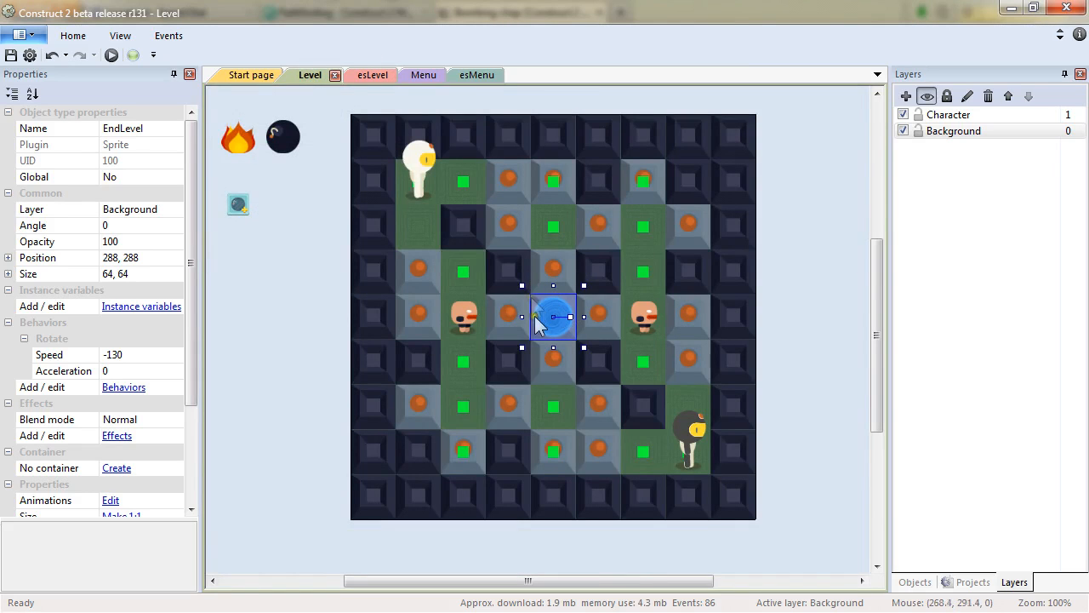
click(563, 271)
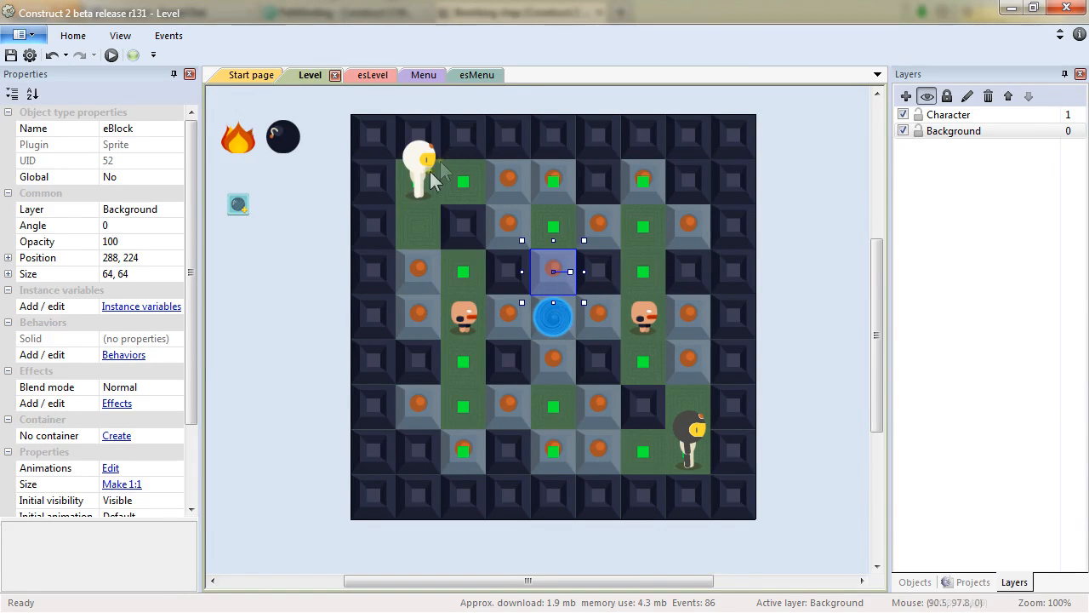
drag(414, 185, 554, 304)
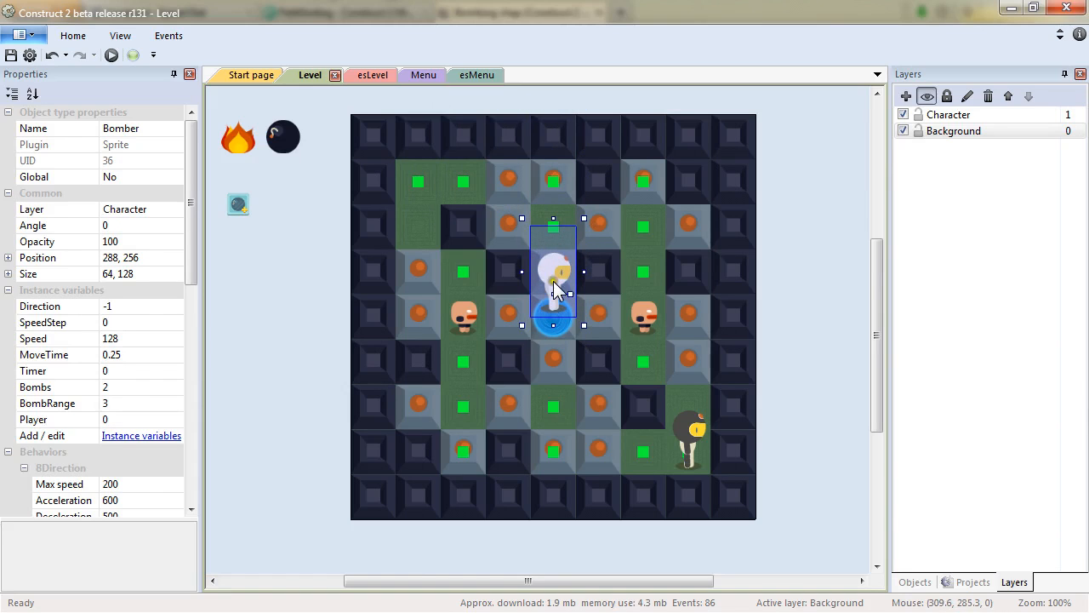
click(560, 266)
mouse_move(560, 266)
mouse_down()
mouse_move(555, 202)
mouse_move(558, 317)
mouse_move(554, 246)
mouse_up()
click(558, 321)
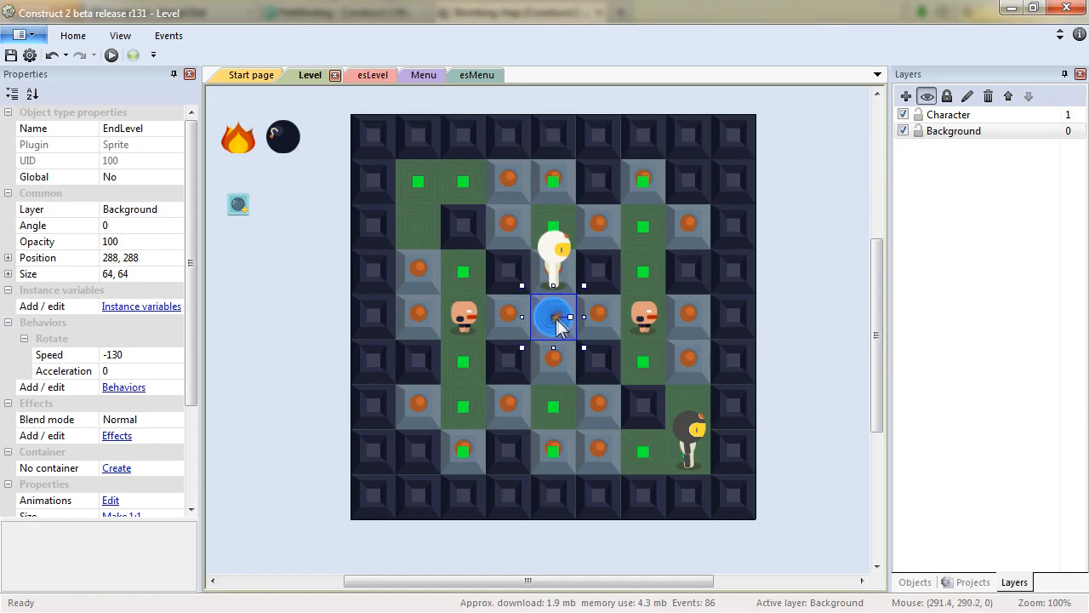
drag(560, 256, 562, 288)
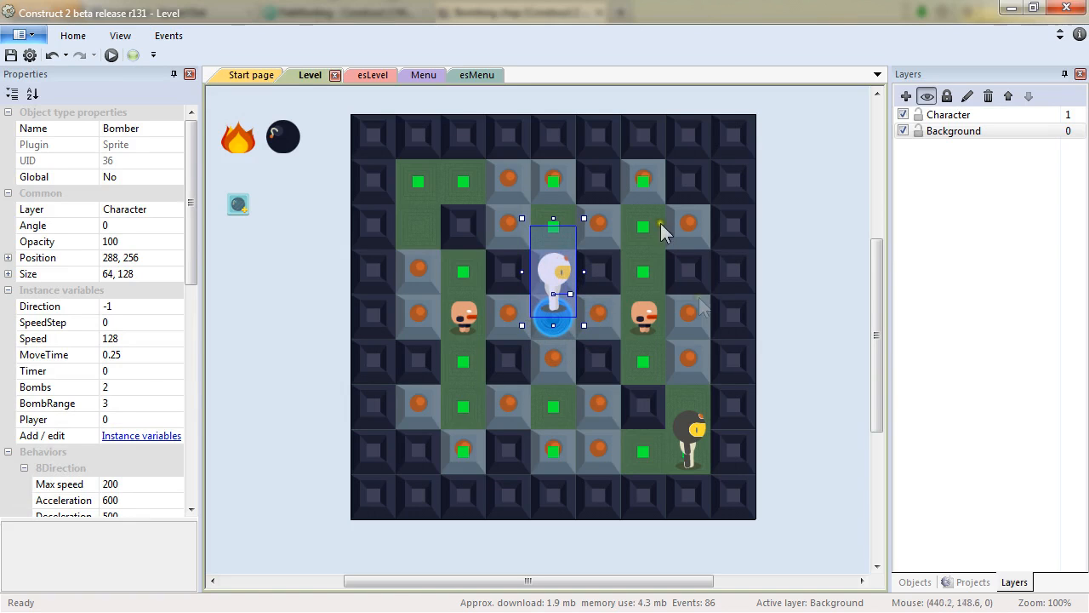
drag(558, 268, 430, 177)
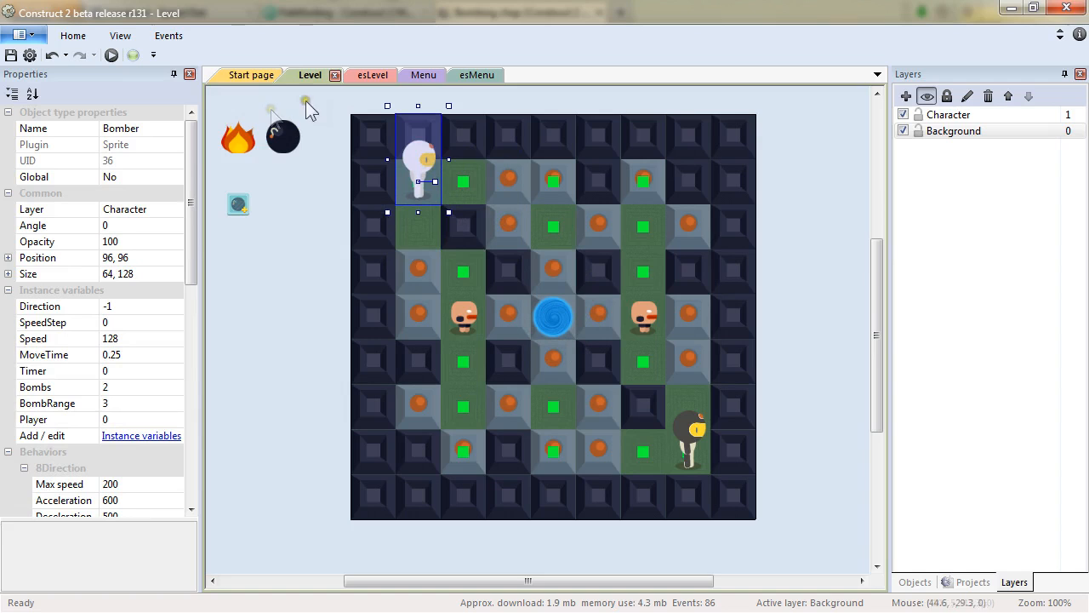
Add a System Go to layout action targeting Menu to the esLevel event for Bomber overlapping the visible EndLevel.
click(372, 75)
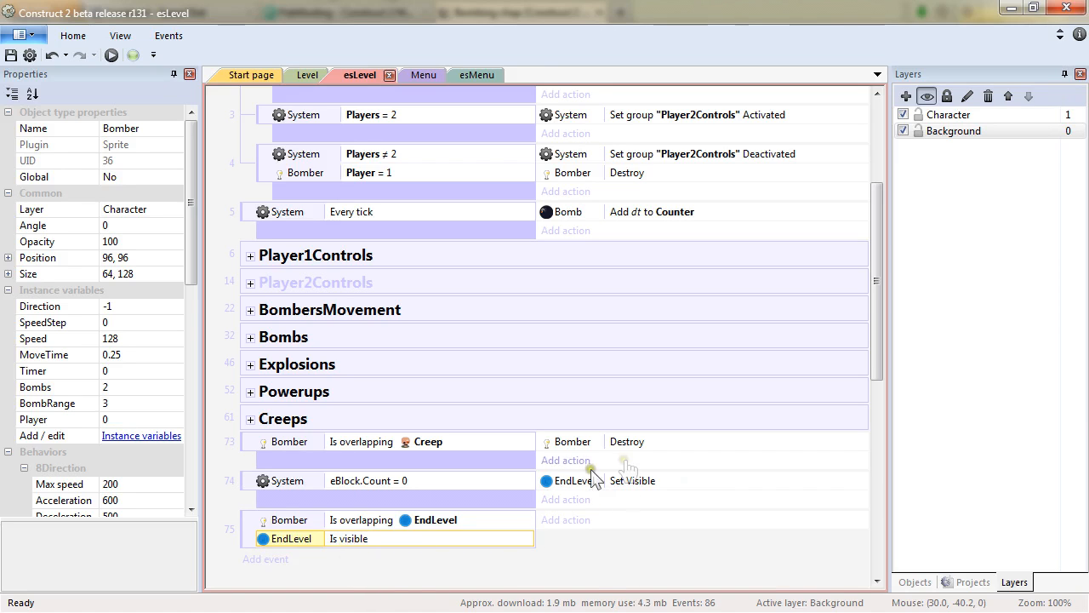
click(570, 519)
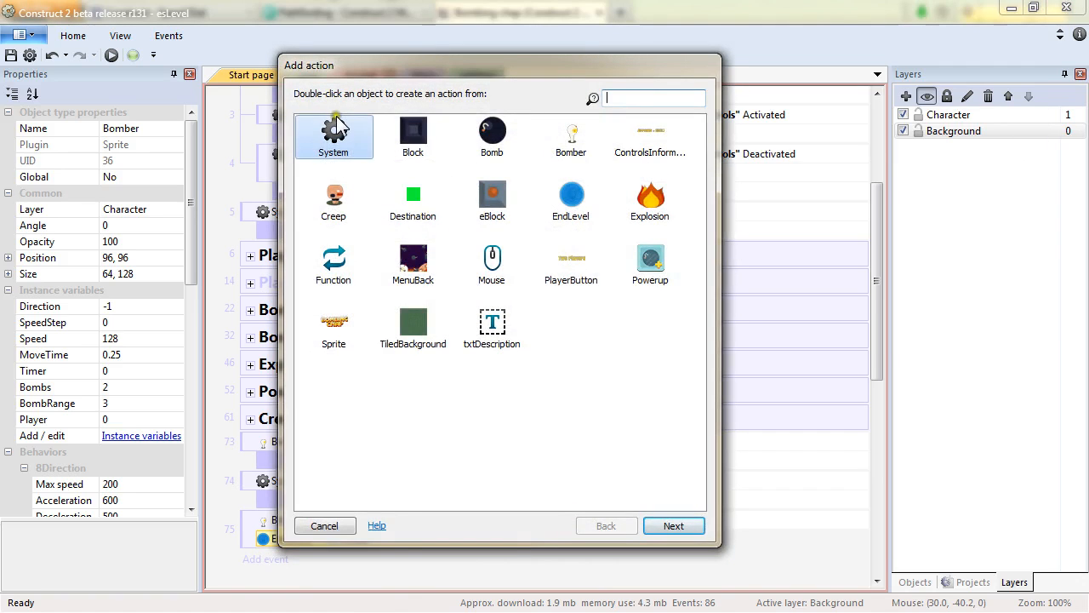
double_click(338, 136)
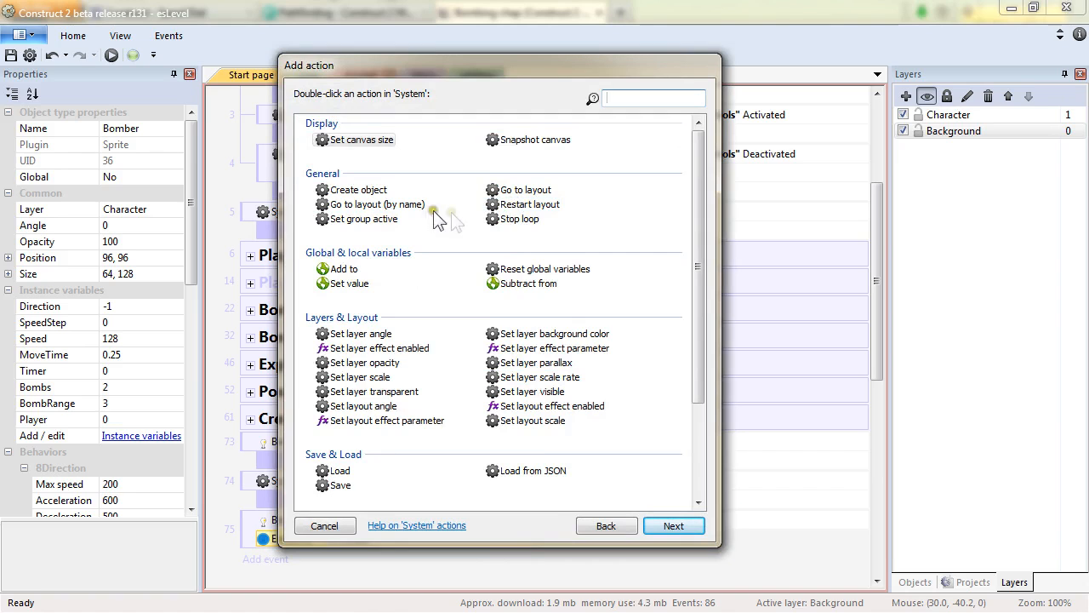
double_click(530, 189)
click(491, 393)
click(470, 426)
click(918, 446)
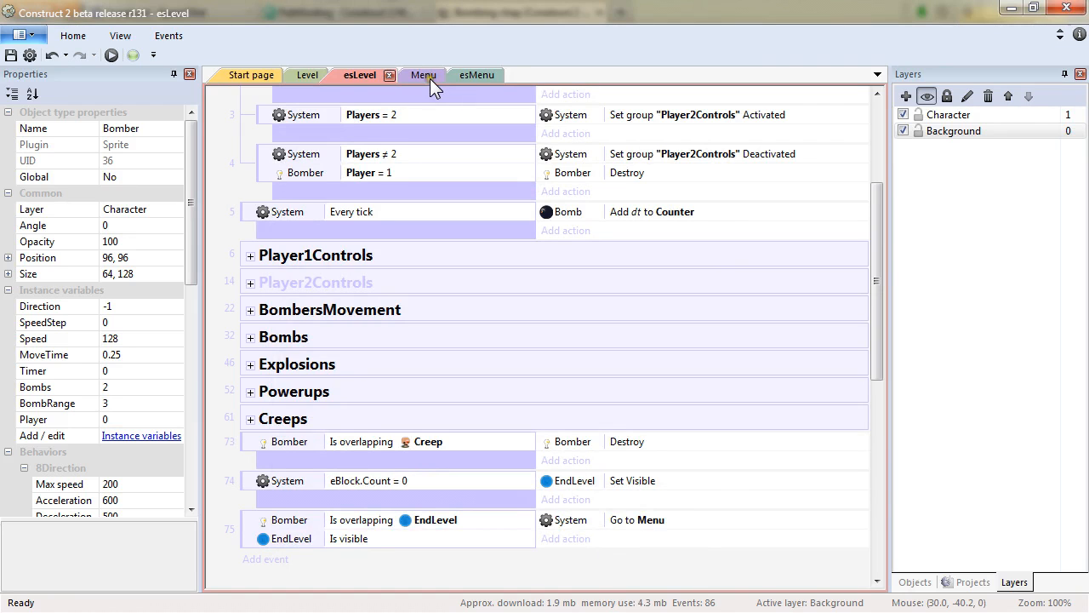
Add a global number variable named Winner with initial value -1 to the esMenu event sheet.
click(483, 74)
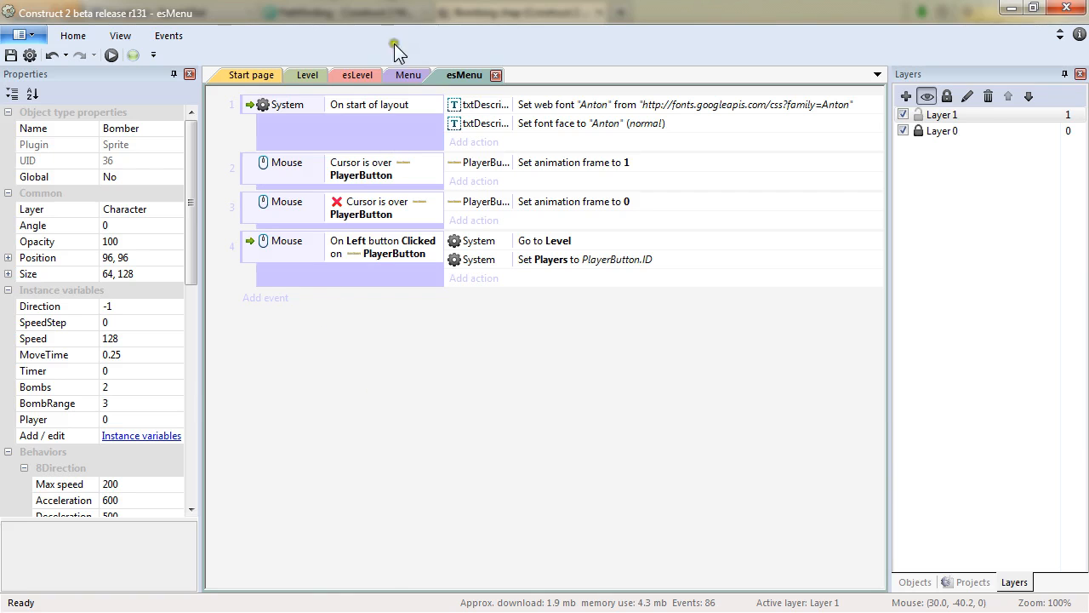
right_click(367, 417)
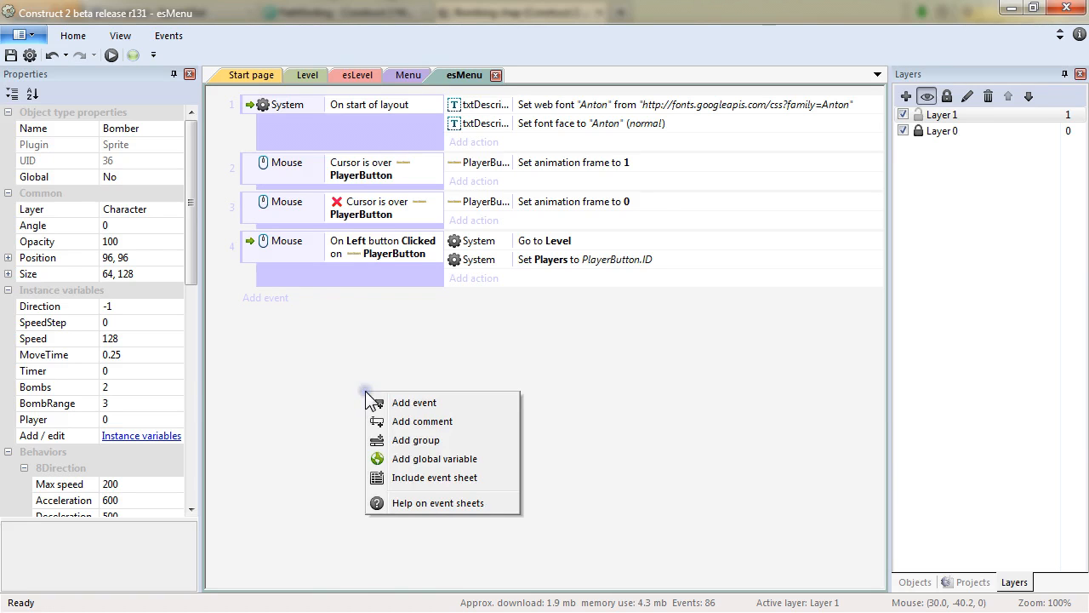
click(423, 458)
text(Winner)
key(Tab)
text(-1)
key(Return)
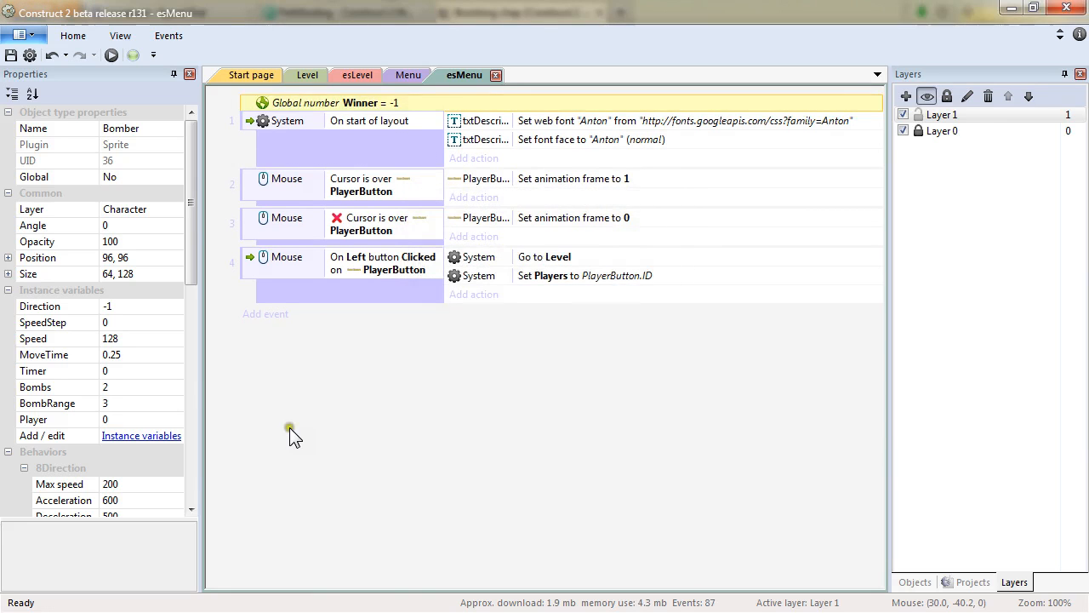
click(327, 139)
right_click(327, 140)
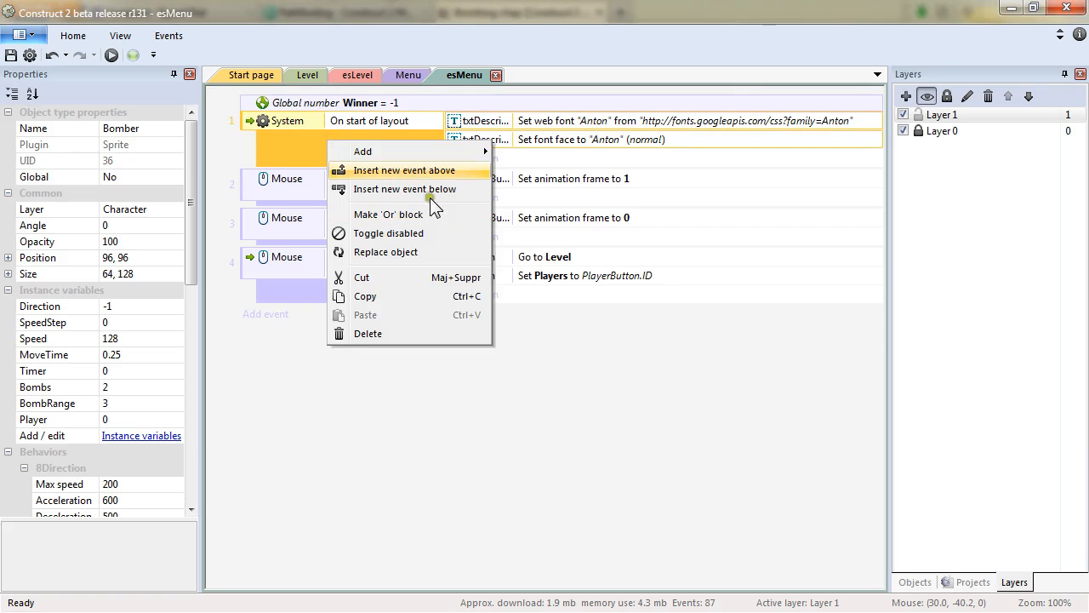
mouse_move(404, 155)
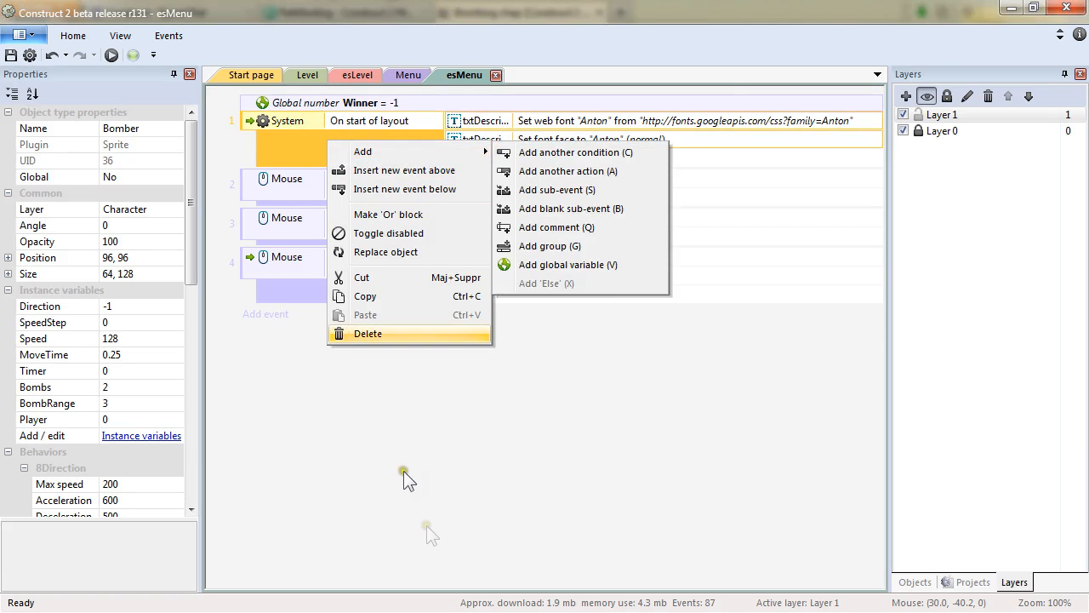
click(426, 524)
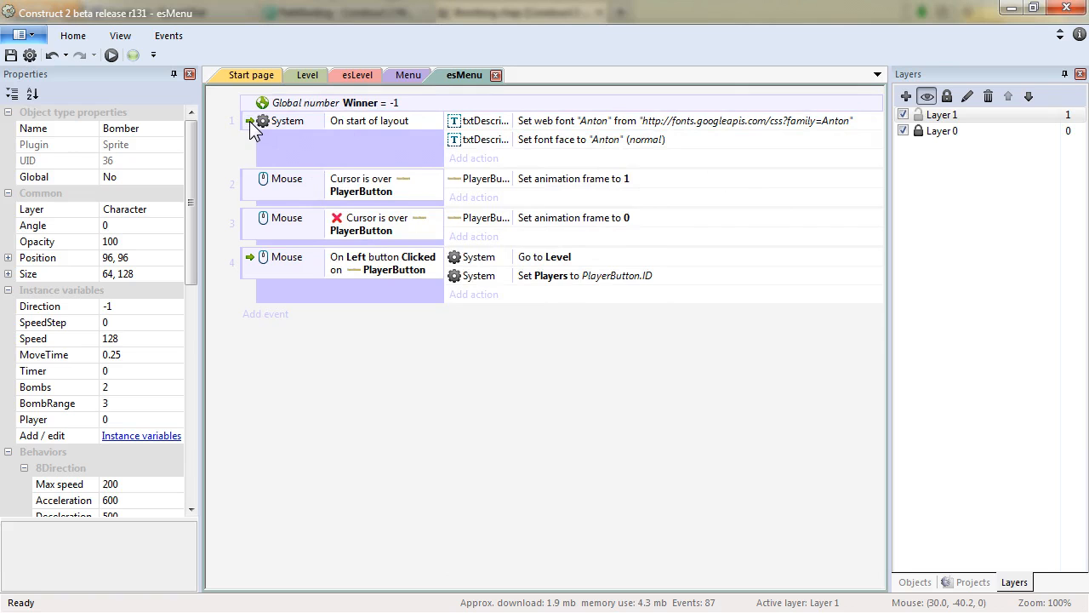
Examine the Players variable and the start-of-layout event with its sub-events in the esLevel event sheet.
click(353, 76)
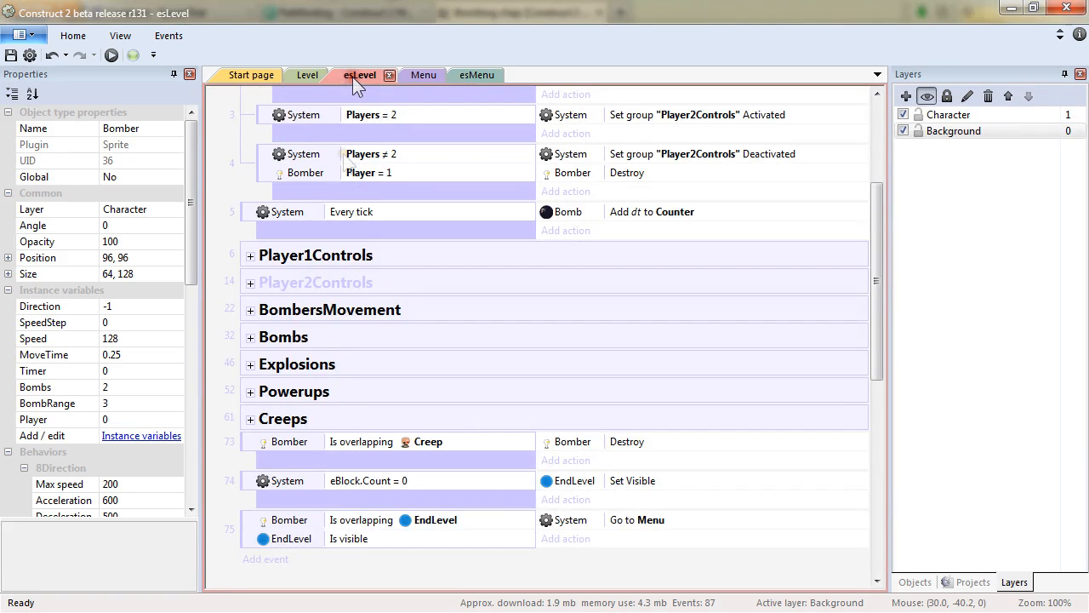
scroll(545, 358, up, 3)
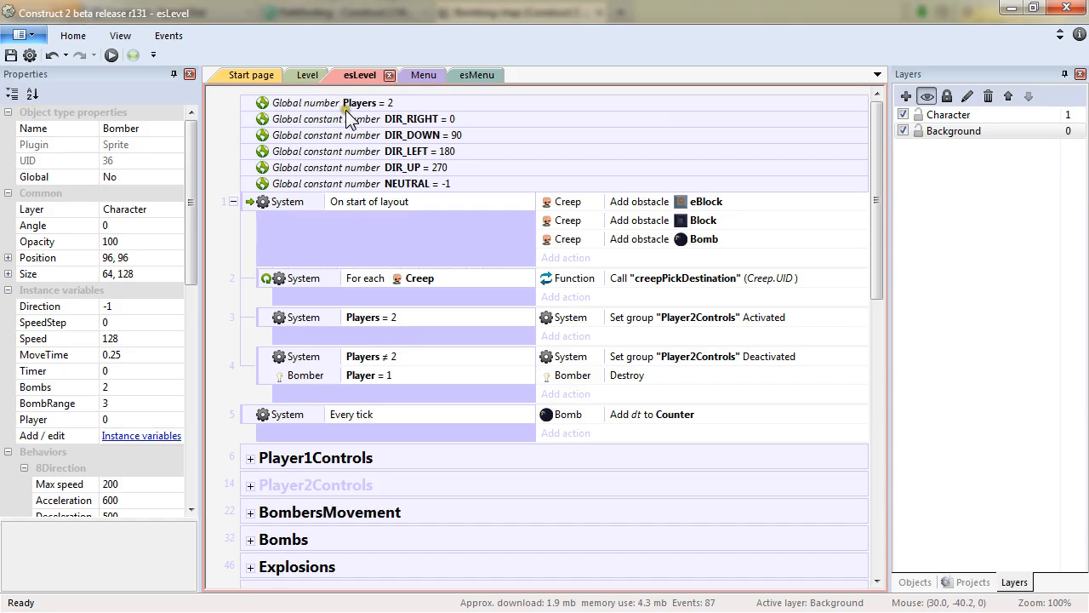
click(347, 249)
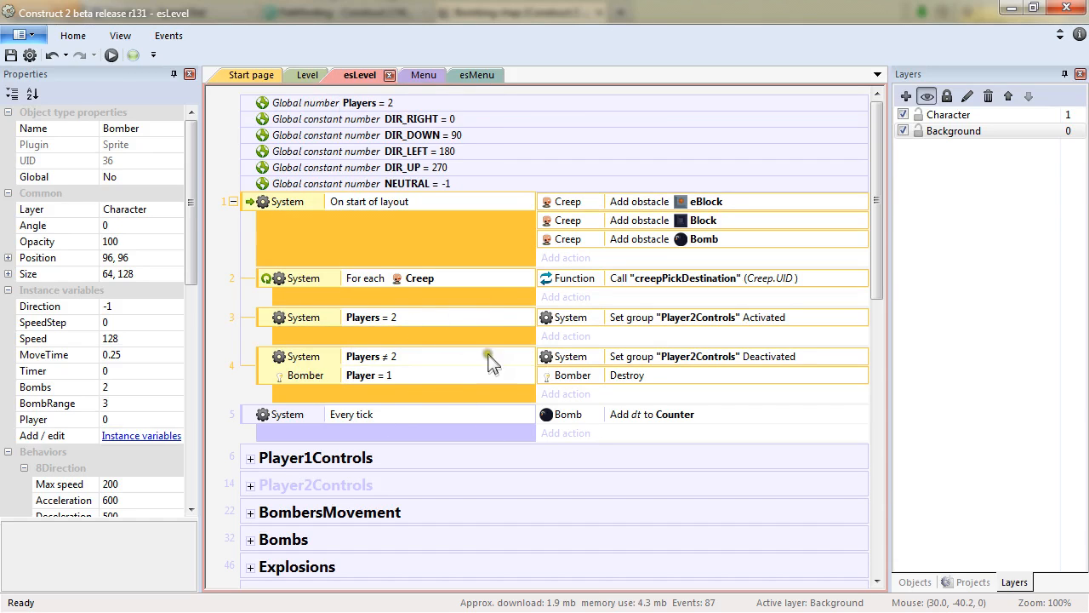
In esMenu, add a sub-event to On start of layout with a System Compare variable condition testing Winner equal to -1.
click(464, 75)
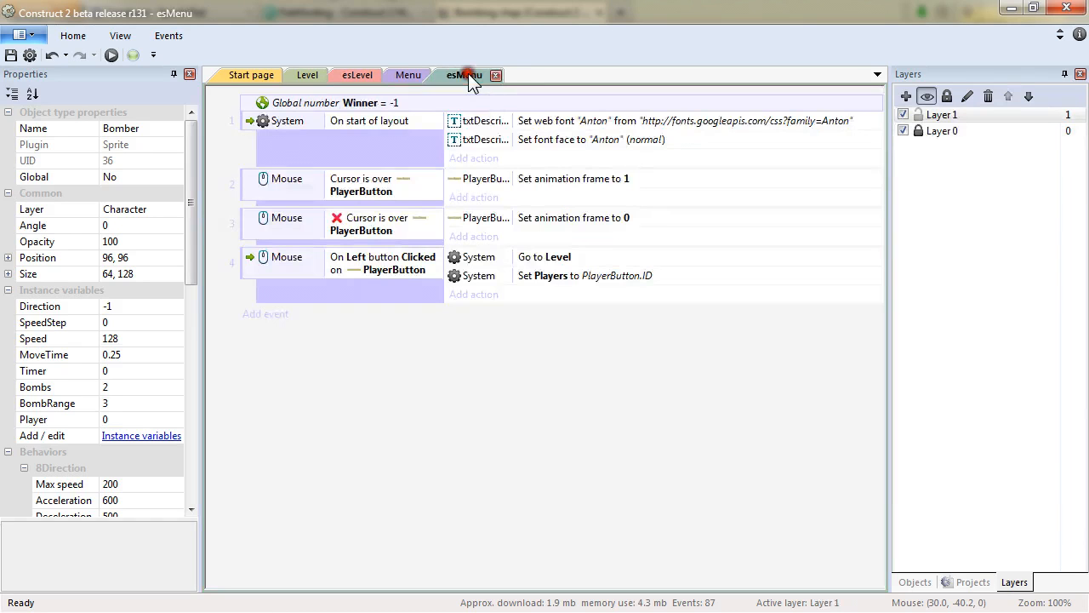
click(352, 167)
right_click(416, 146)
click(478, 157)
click(643, 196)
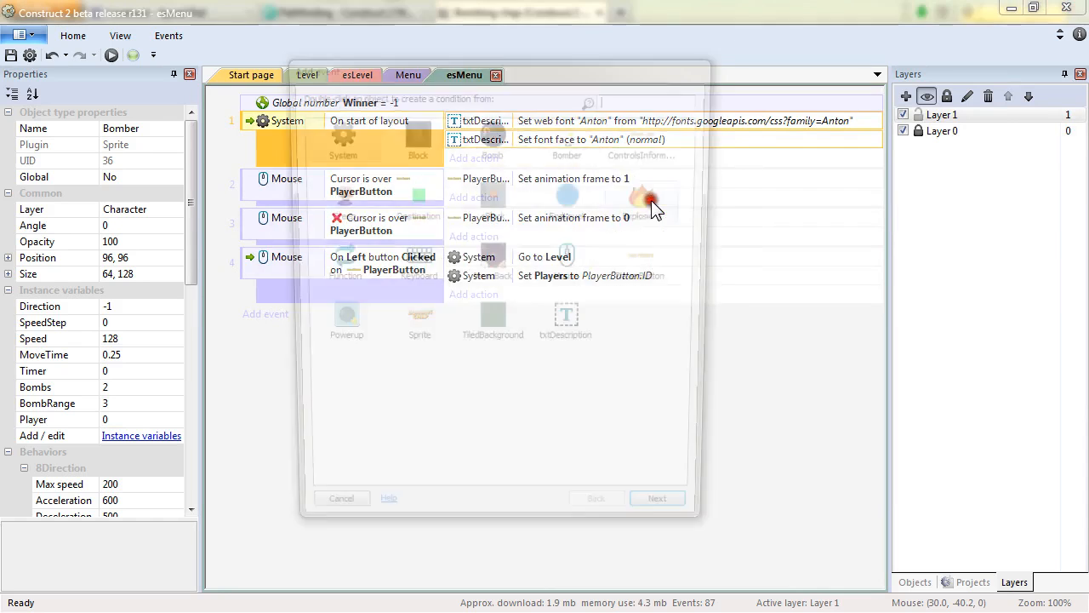
double_click(334, 136)
double_click(367, 216)
click(507, 392)
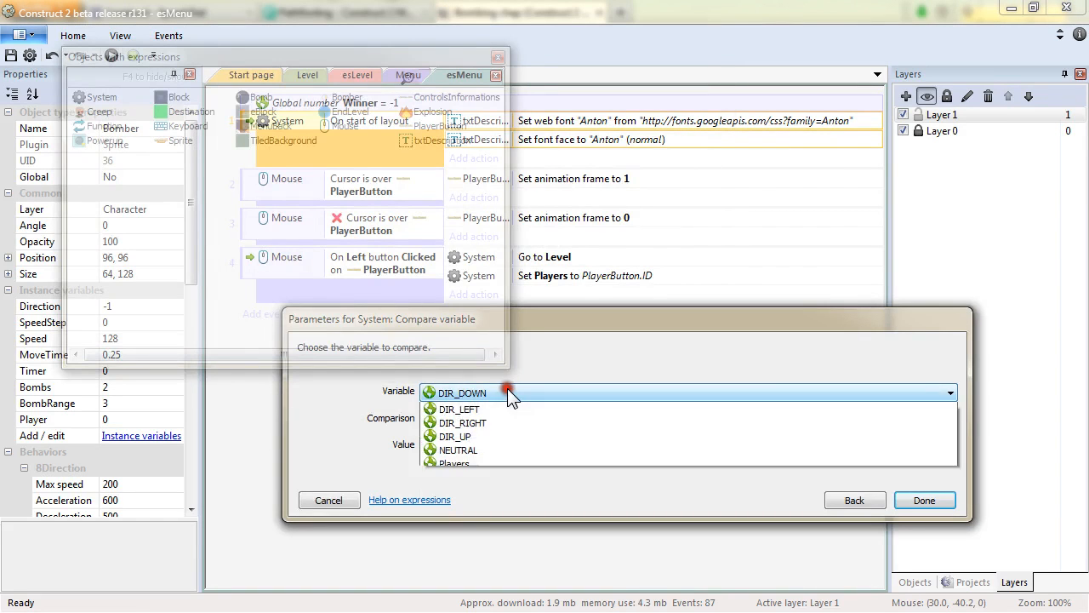
click(460, 492)
click(438, 443)
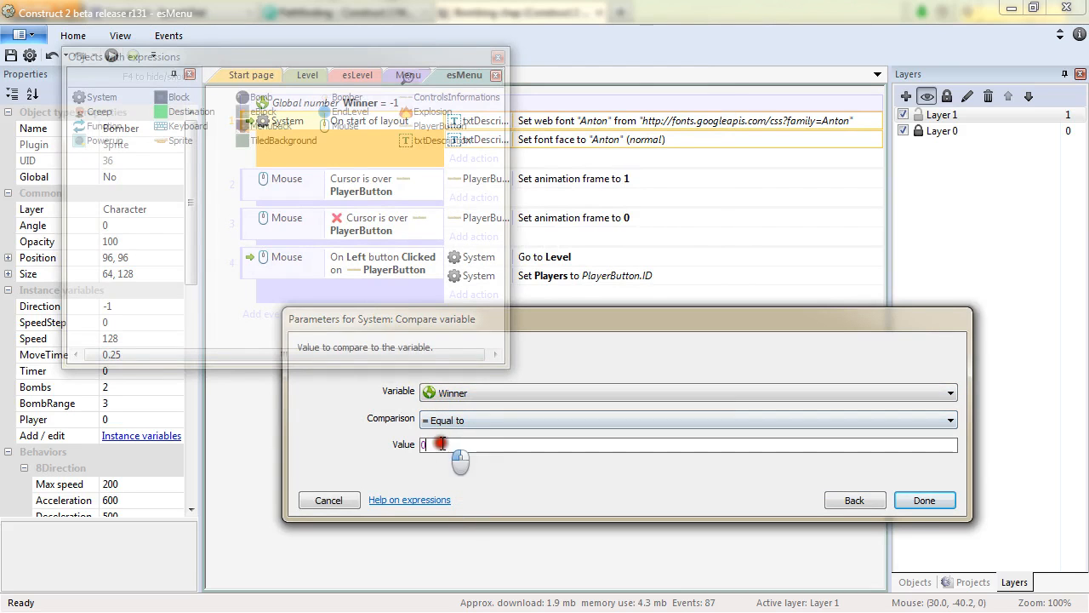
text(-1)
key(Return)
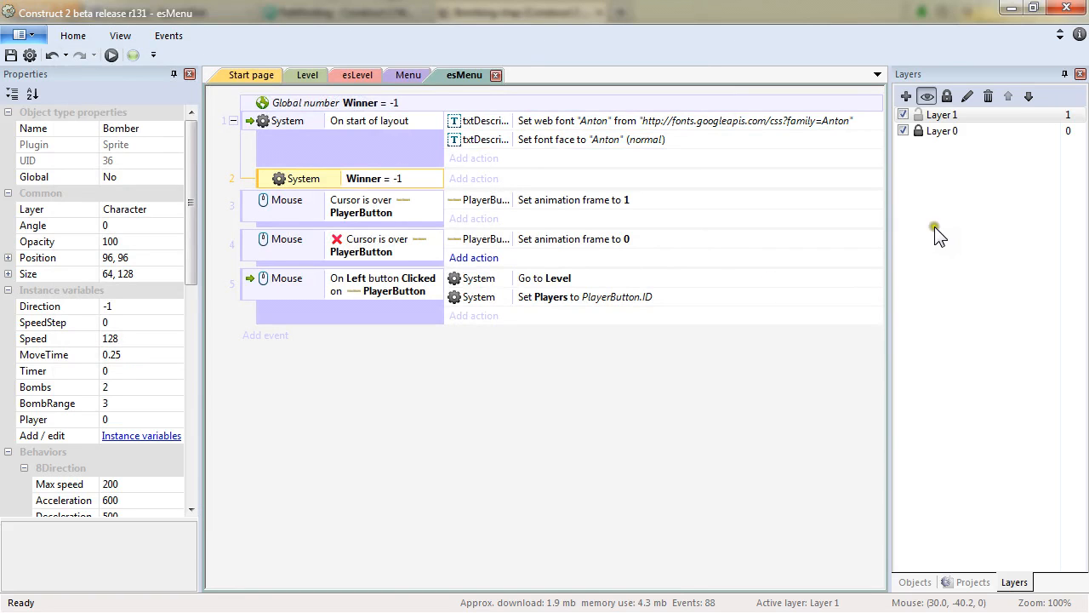
Add a txtDescription Set text action with "Choose the number of players" to the Winner = -1 sub-event.
click(481, 179)
double_click(492, 323)
click(697, 474)
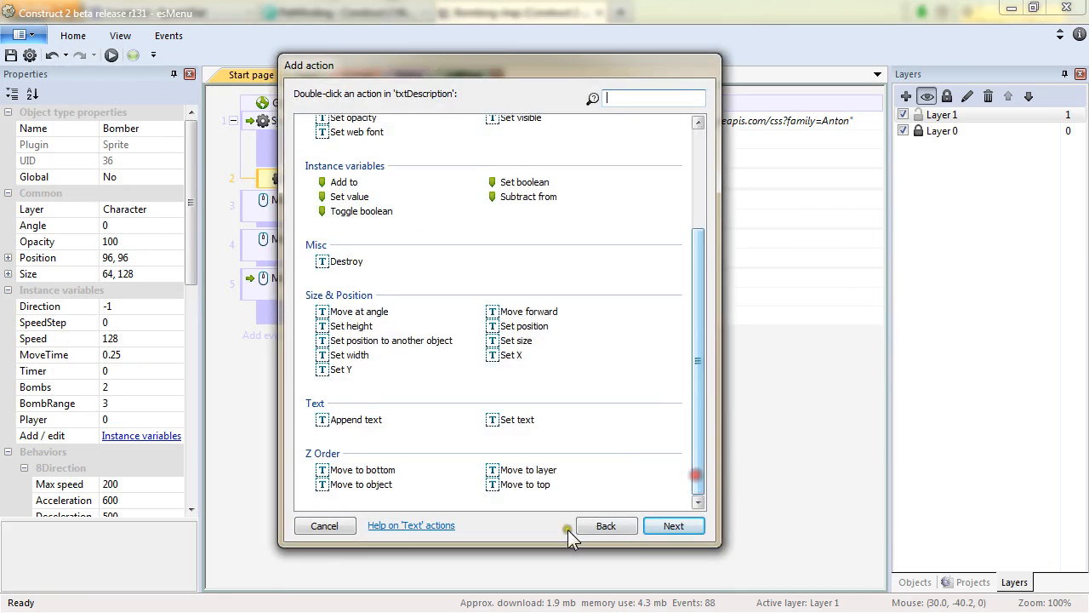
double_click(502, 420)
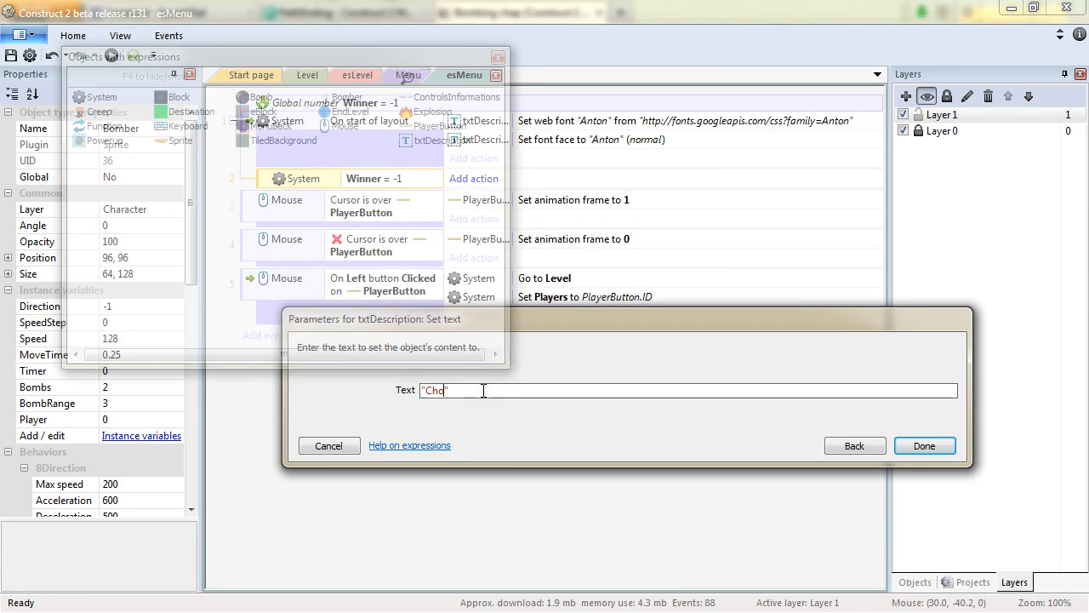
text(Choose the number of players)
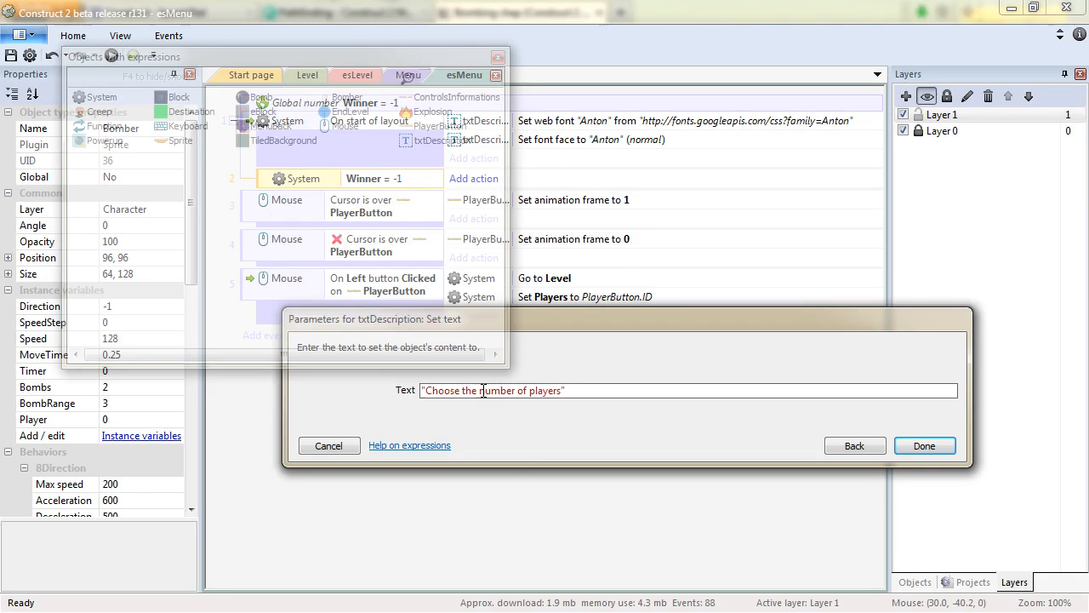
Duplicate the Winner = -1 sub-event below itself and set the copy's condition to Winner equal to 0.
click(265, 181)
ctrl+drag(275, 190, 261, 202)
double_click(387, 219)
drag(453, 445, 347, 443)
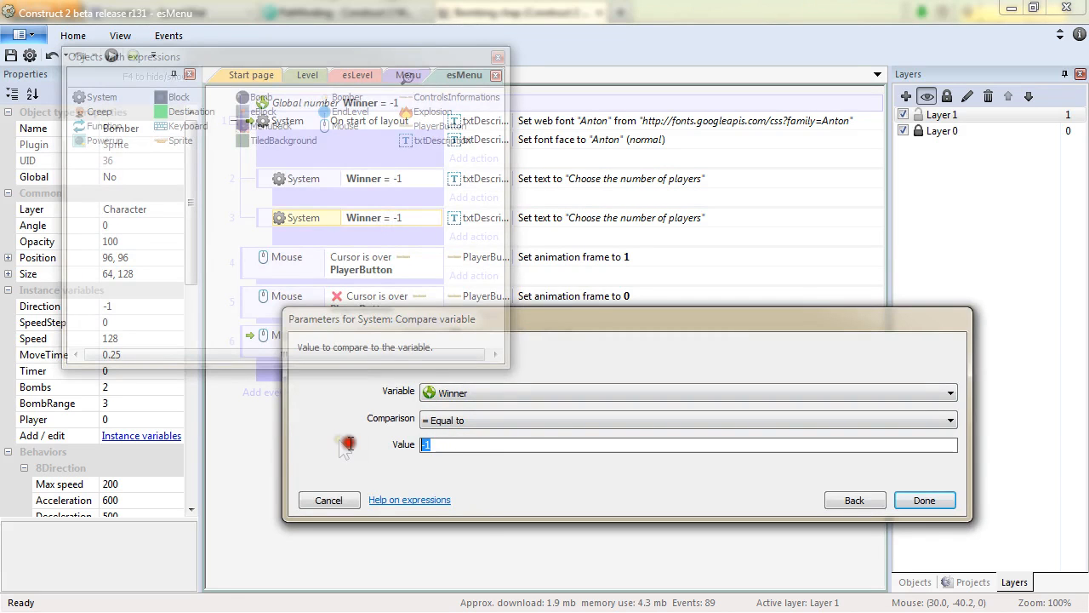
text(0)
key(Return)
Make the Winner = 0 sub-event an Or block and add a copied condition testing Winner equal to 1.
click(267, 219)
right_click(267, 220)
click(333, 292)
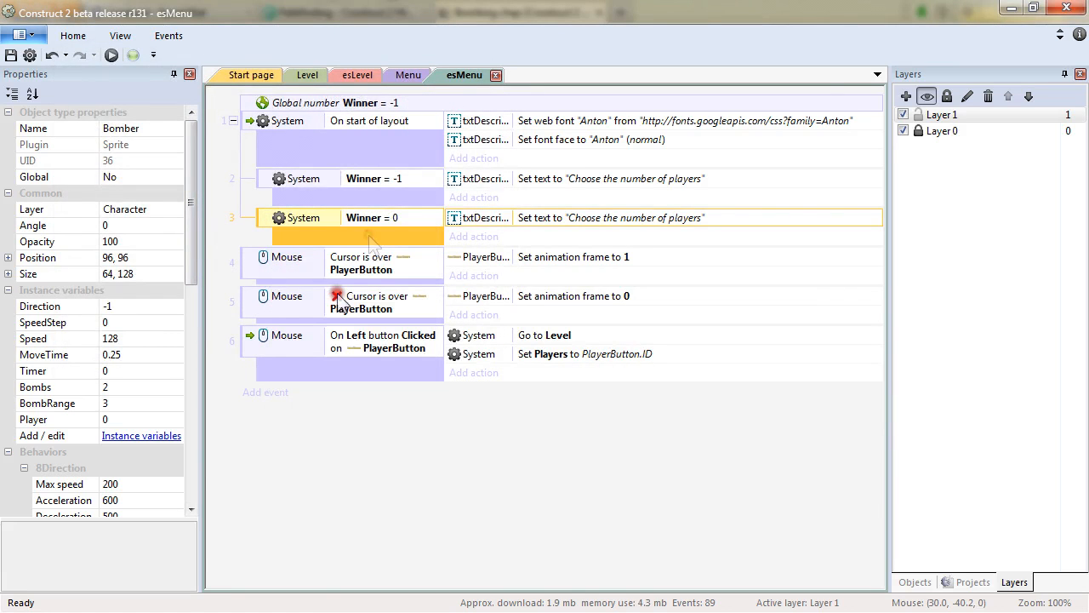
click(366, 226)
key(ctrl+v)
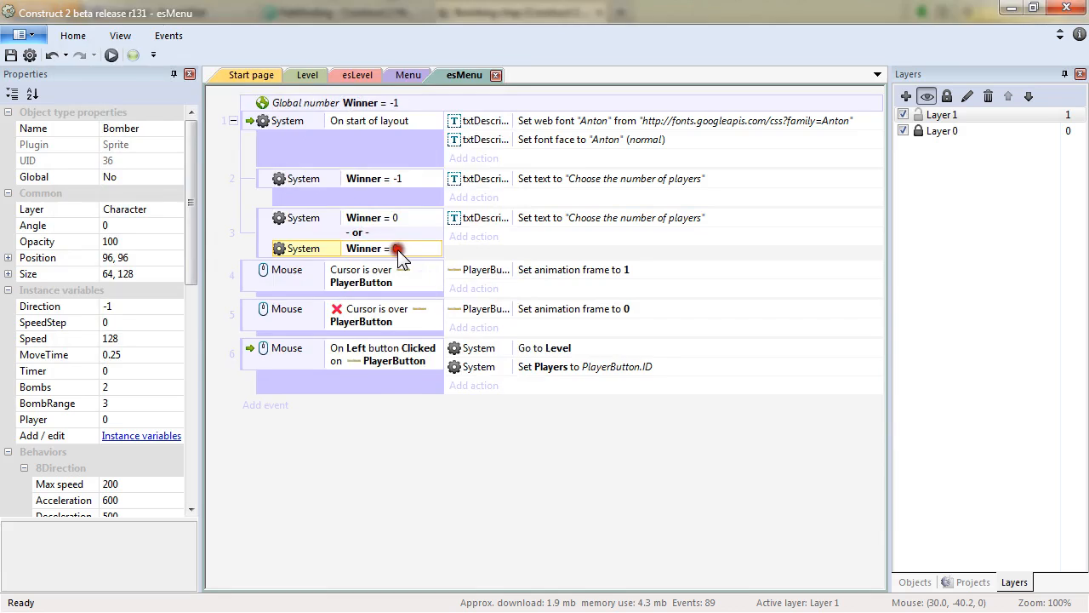
double_click(397, 249)
drag(450, 440, 368, 440)
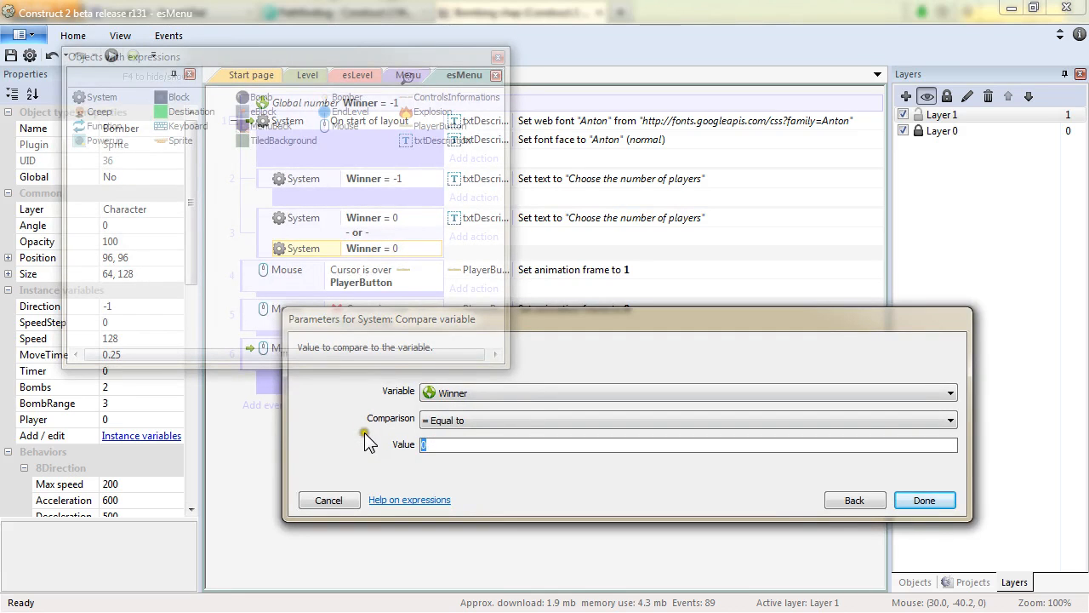
text(1)
key(Return)
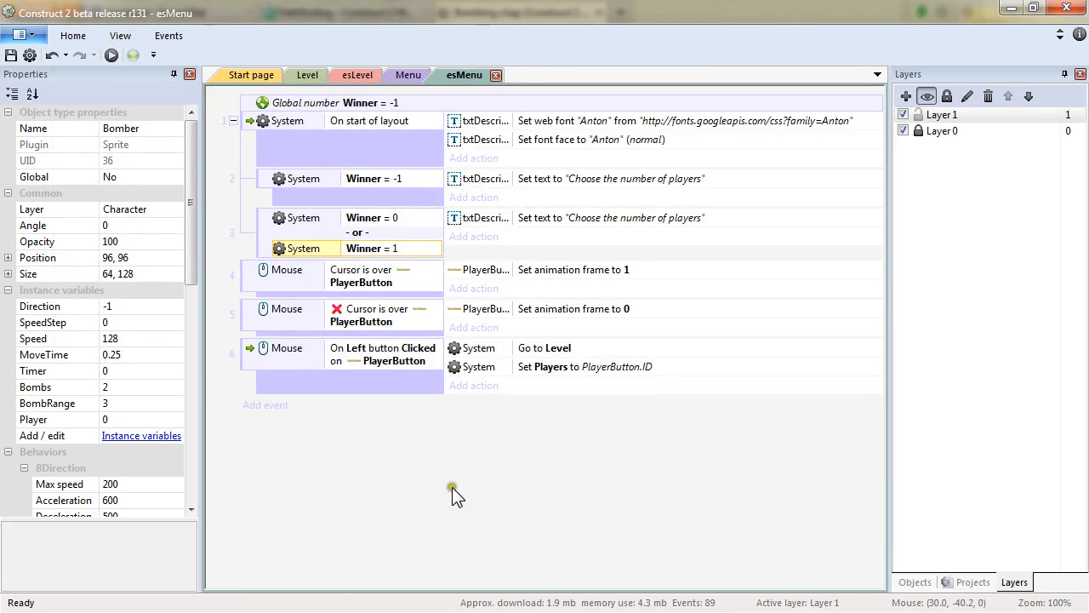
Insert an Array object into the project from the Menu layout.
click(404, 75)
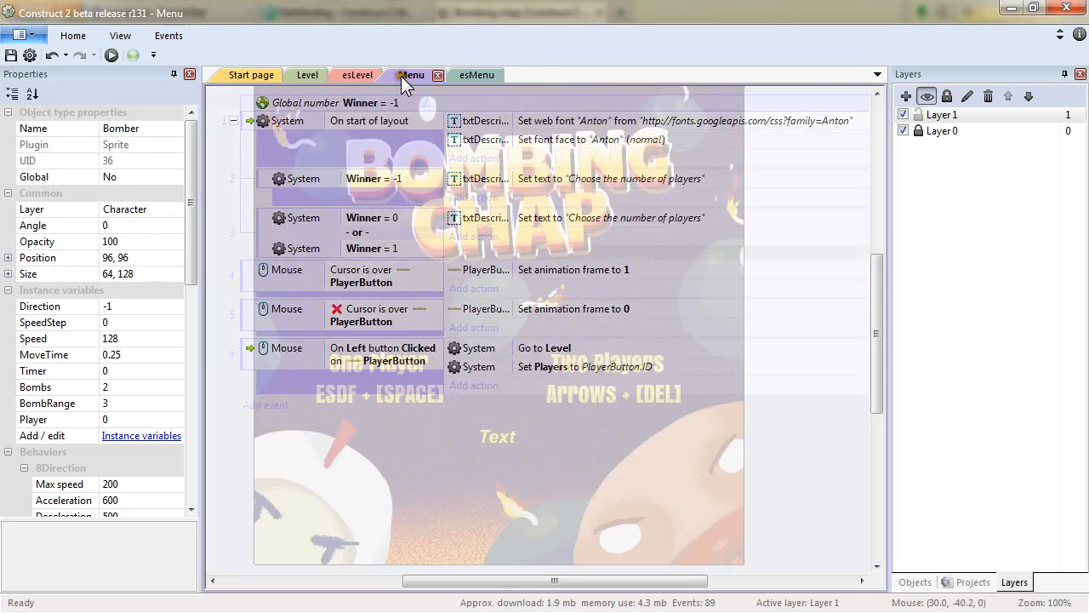
click(760, 269)
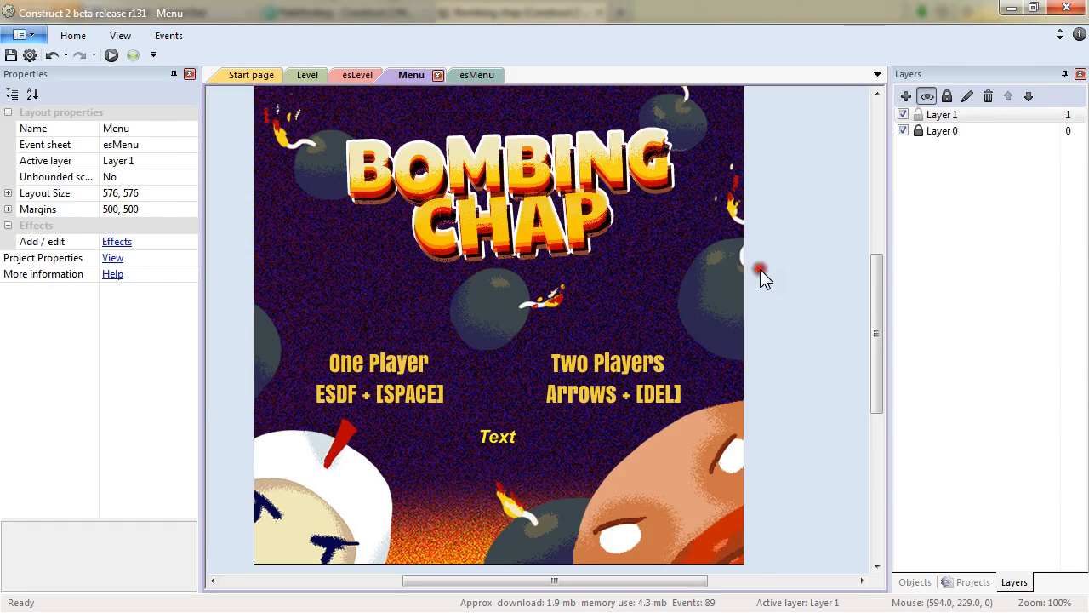
double_click(709, 333)
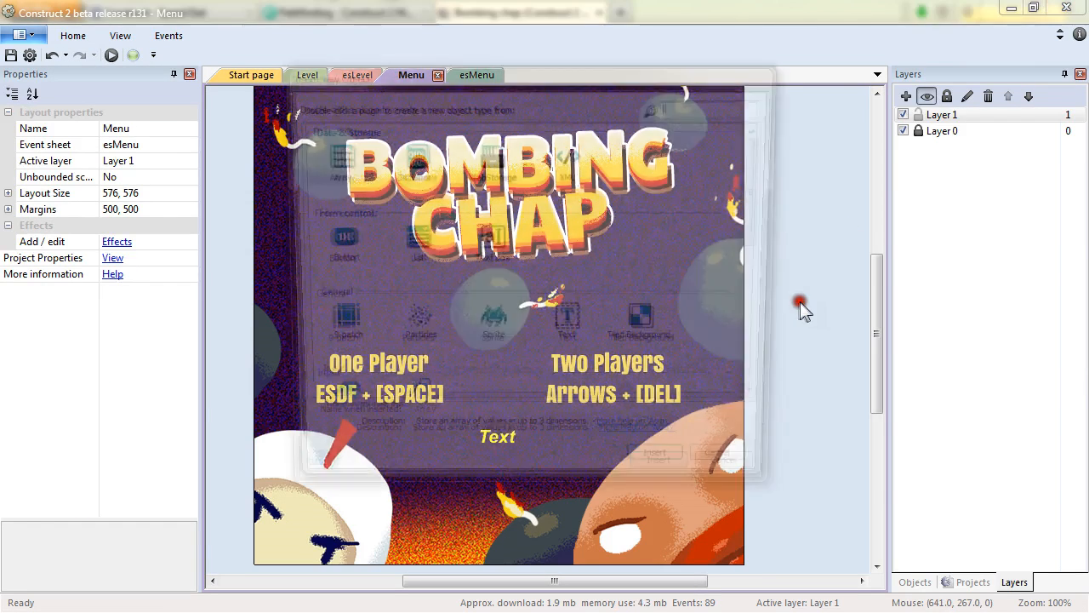
double_click(342, 154)
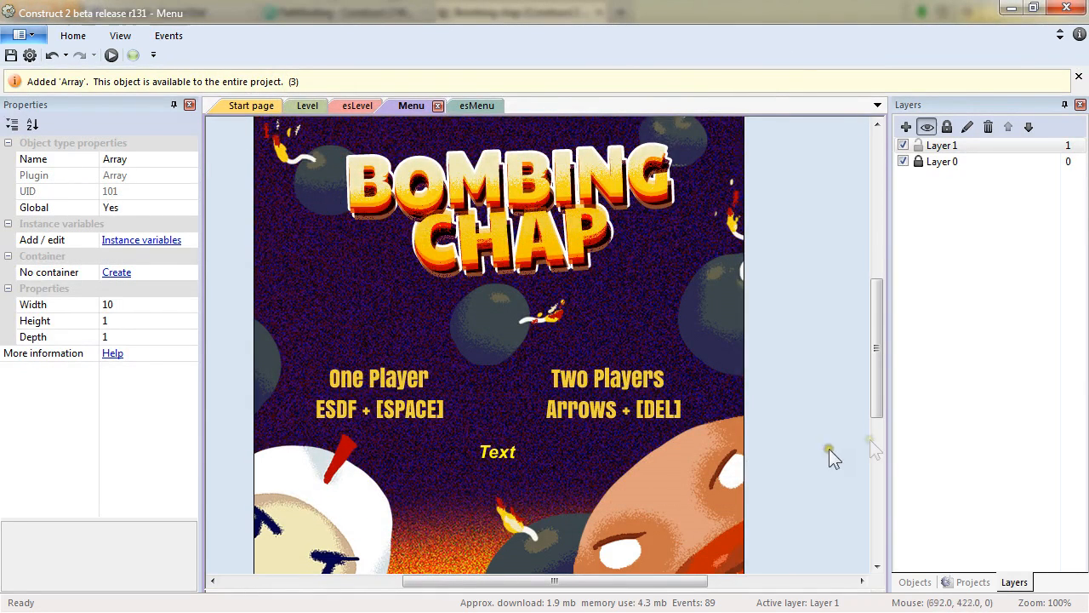
In esMenu, add an Array Set at X action to On start of layout with X 1 and value "One".
click(483, 105)
click(478, 75)
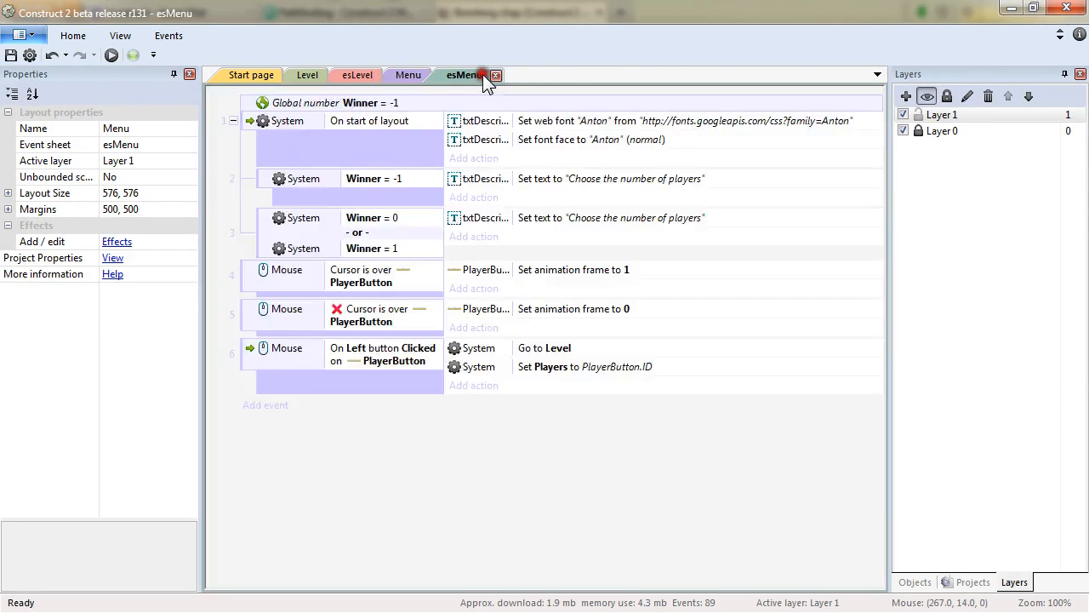
click(474, 158)
double_click(411, 134)
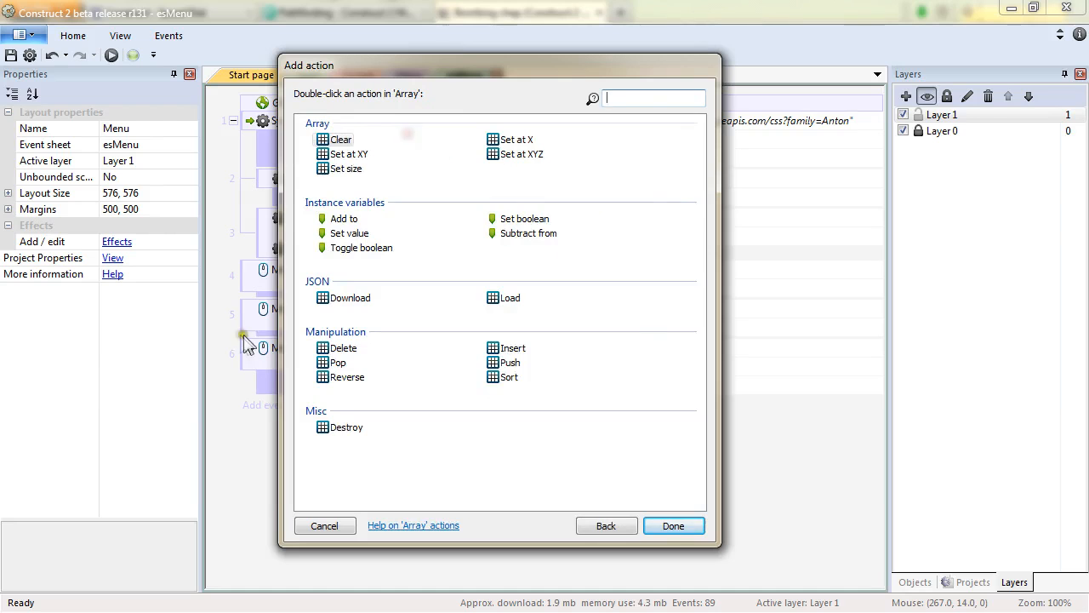
double_click(515, 140)
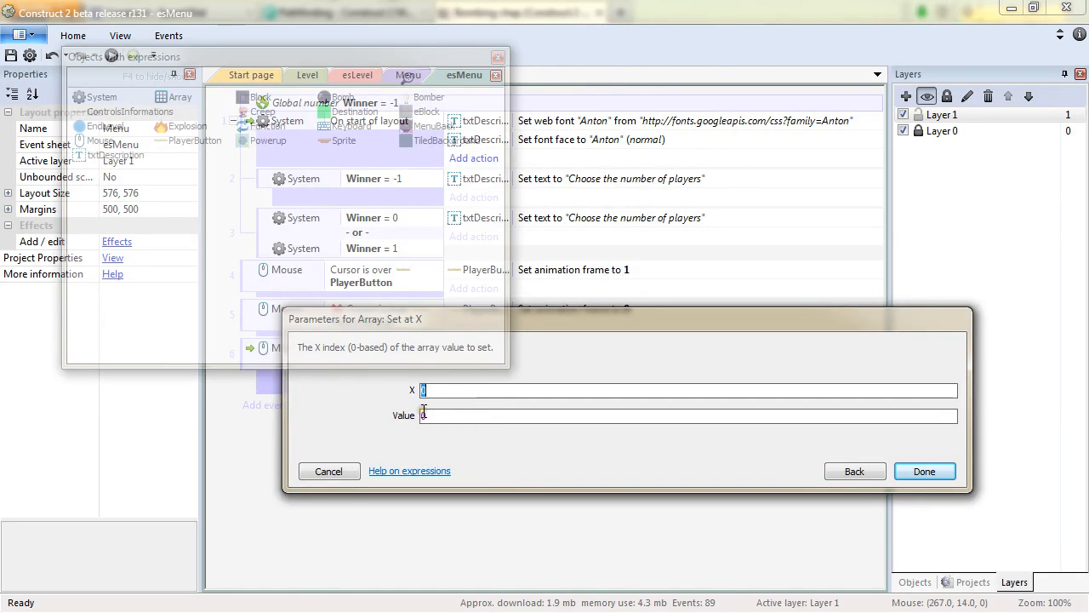
text(1)
key(Tab)
text("One")
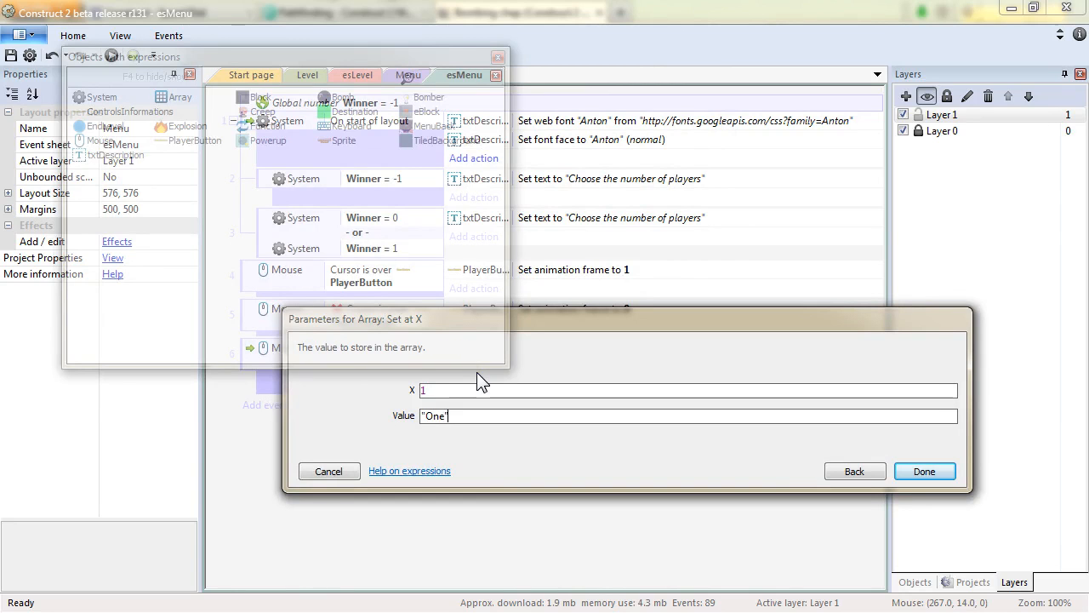
key(Return)
Duplicate the Array Set at X action and set the copy's X to 2 and its value to "Two".
click(555, 160)
ctrl+drag(575, 160, 575, 176)
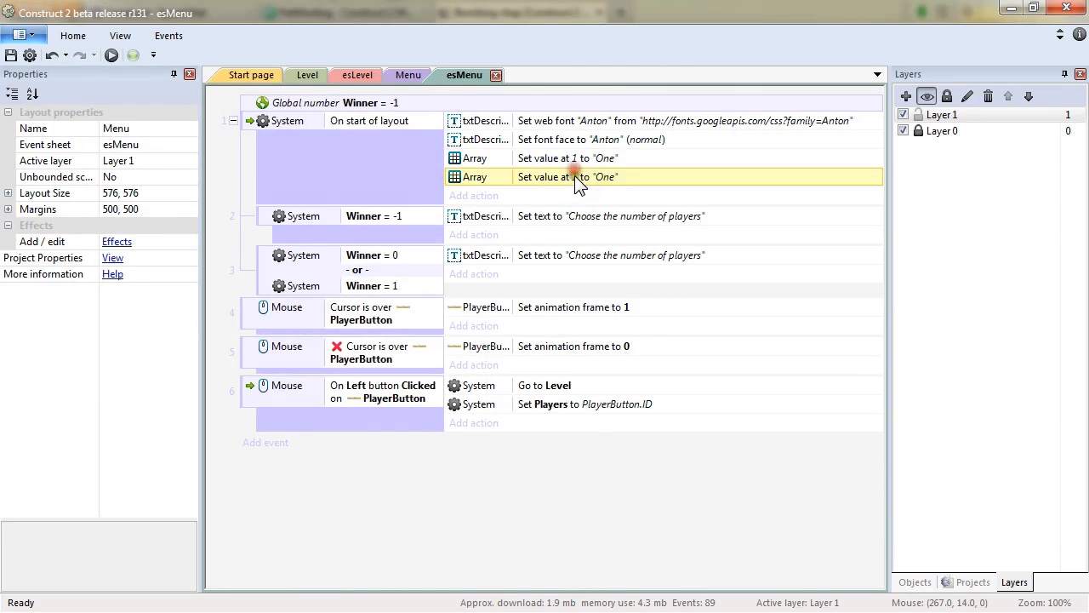
double_click(575, 176)
key(Tab)
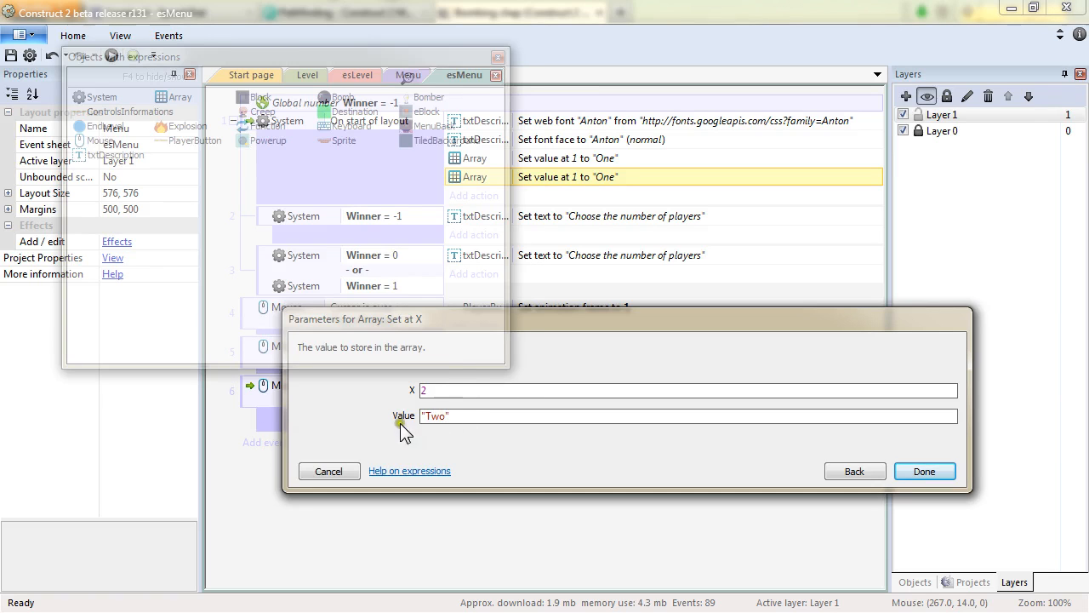
click(464, 415)
click(444, 391)
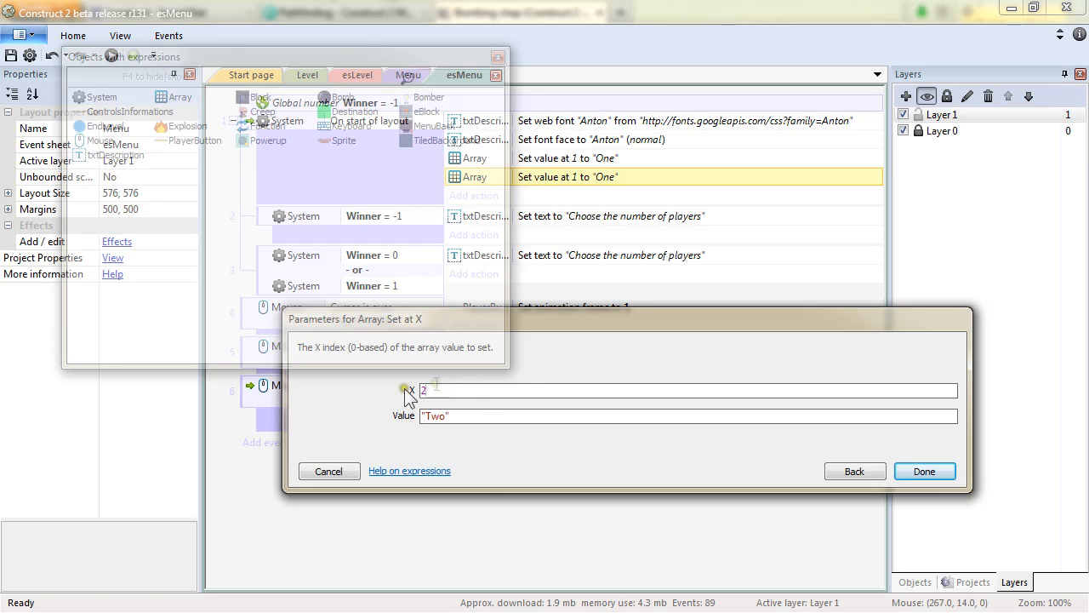
click(925, 470)
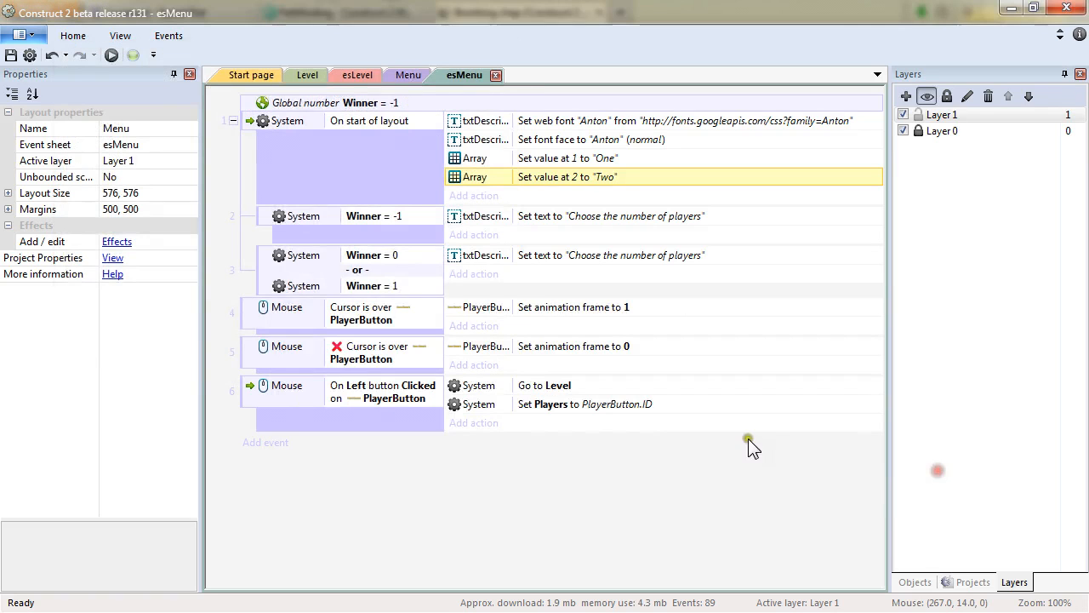
click(574, 158)
click(575, 177)
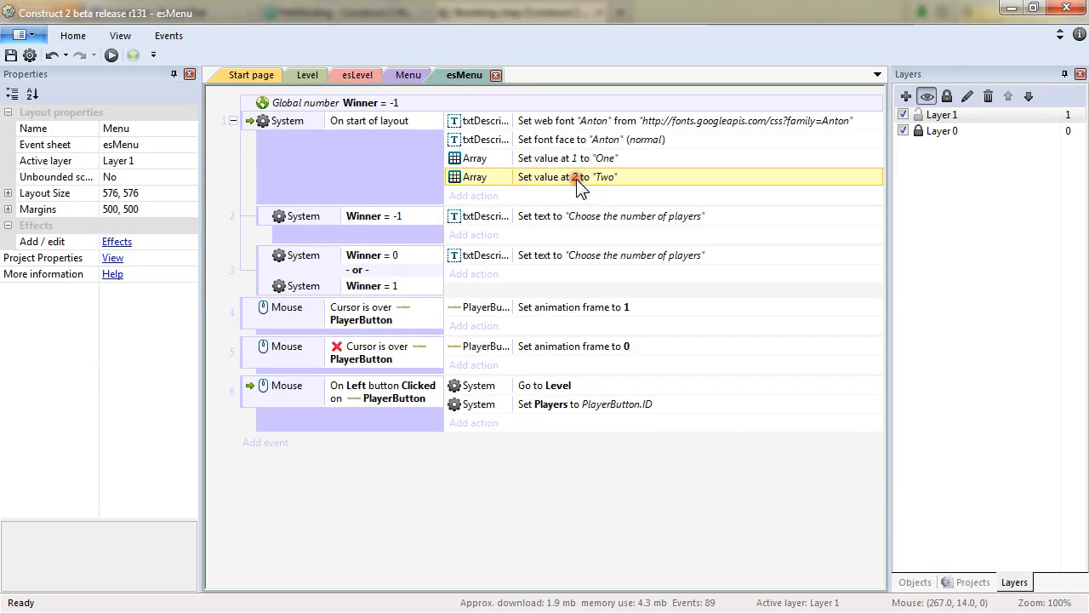
Set the txtDescription text in the Winner = 0 or 1 sub-event to "Player " & Array.At(Winner+1) & " wins !".
double_click(594, 259)
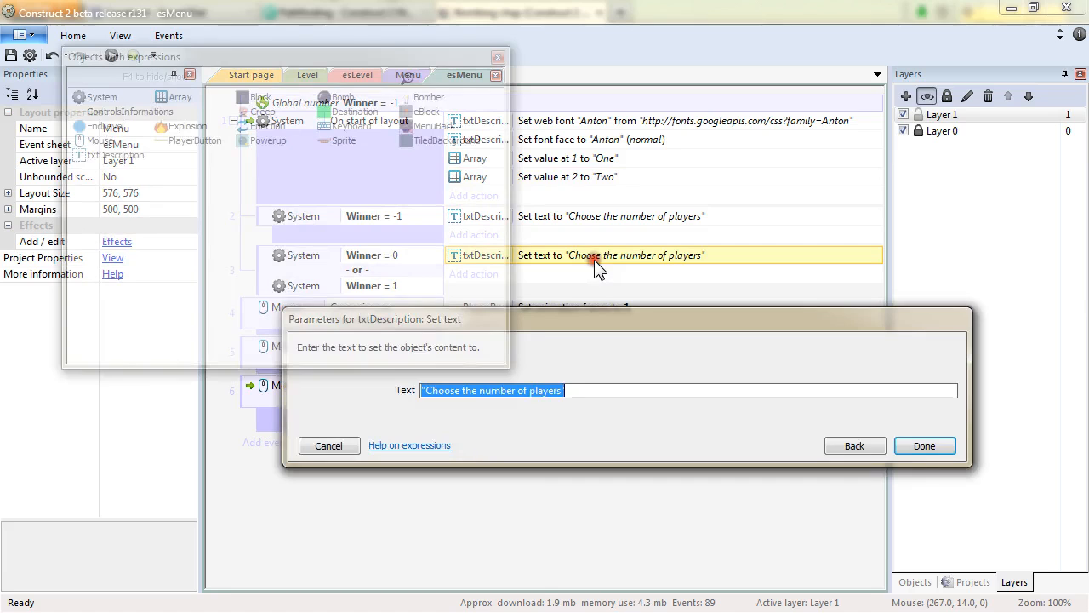
click(562, 391)
key(ctrl+a)
text(")
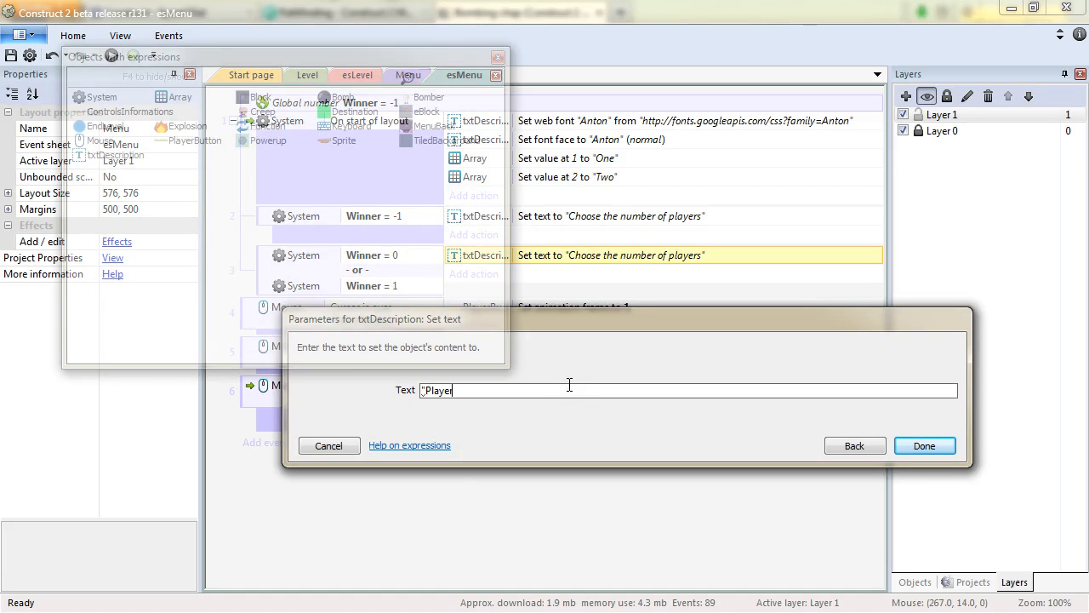
text(Player " & Ar)
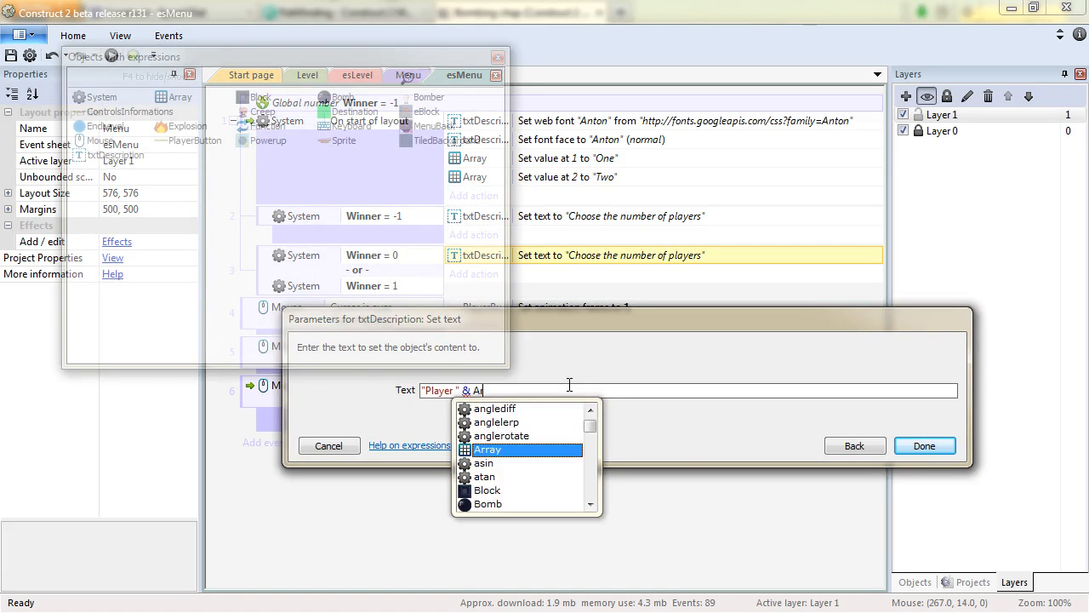
text(ray.At)
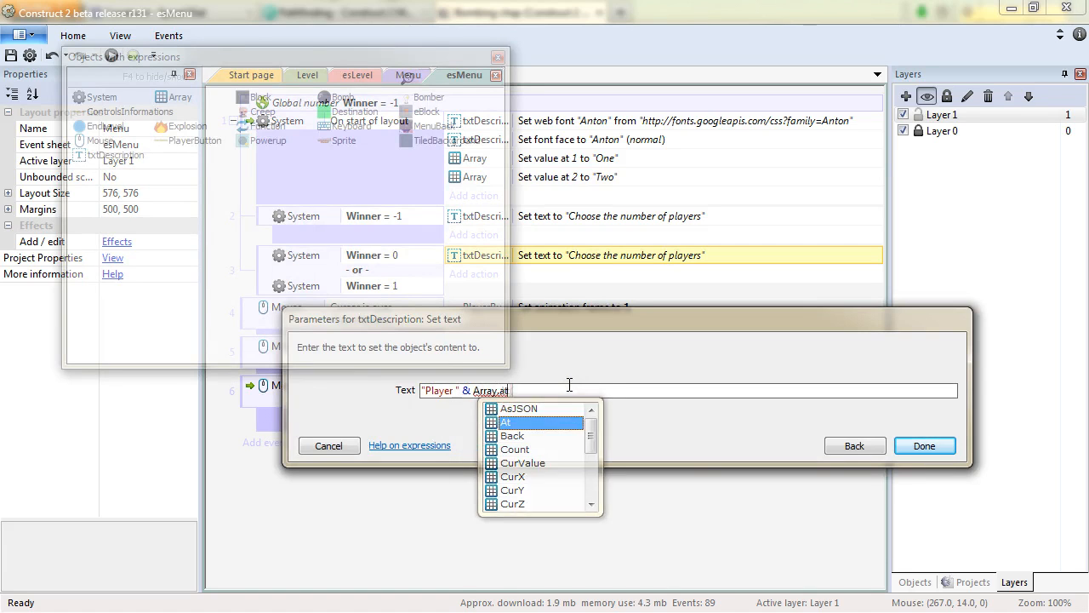
text(()
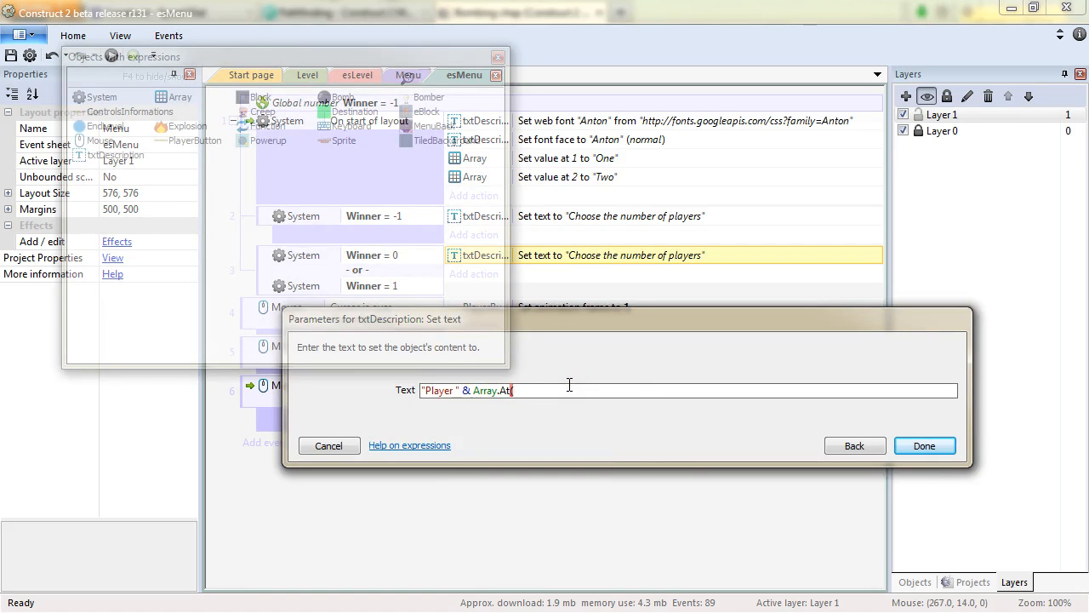
text(Winner+1) & " wins !")
key(Return)
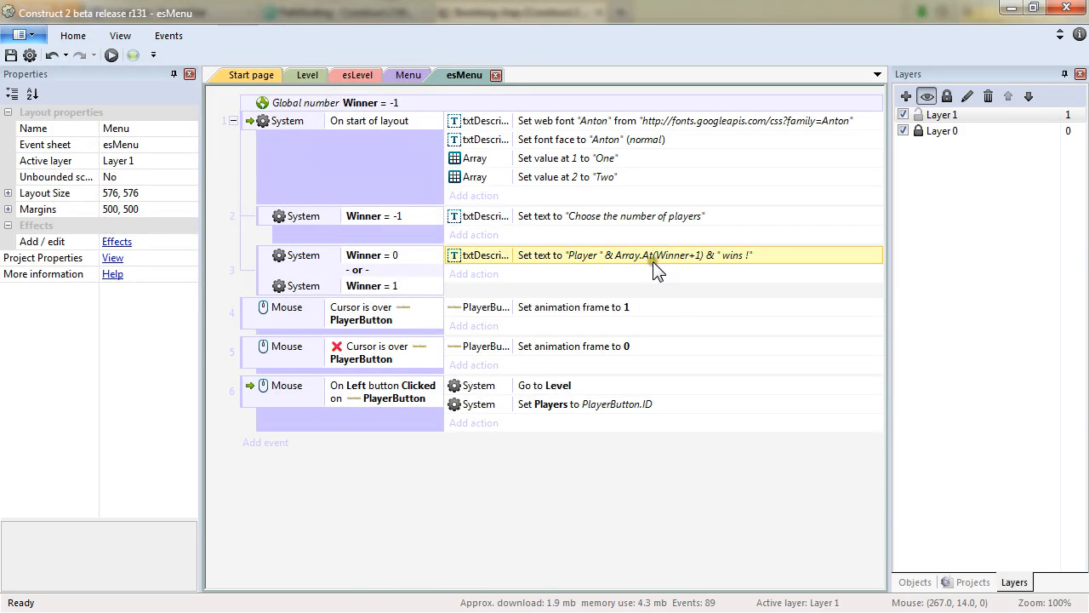
Review the Array.At(Winner+1) part of the winner text expression against the array values.
double_click(579, 257)
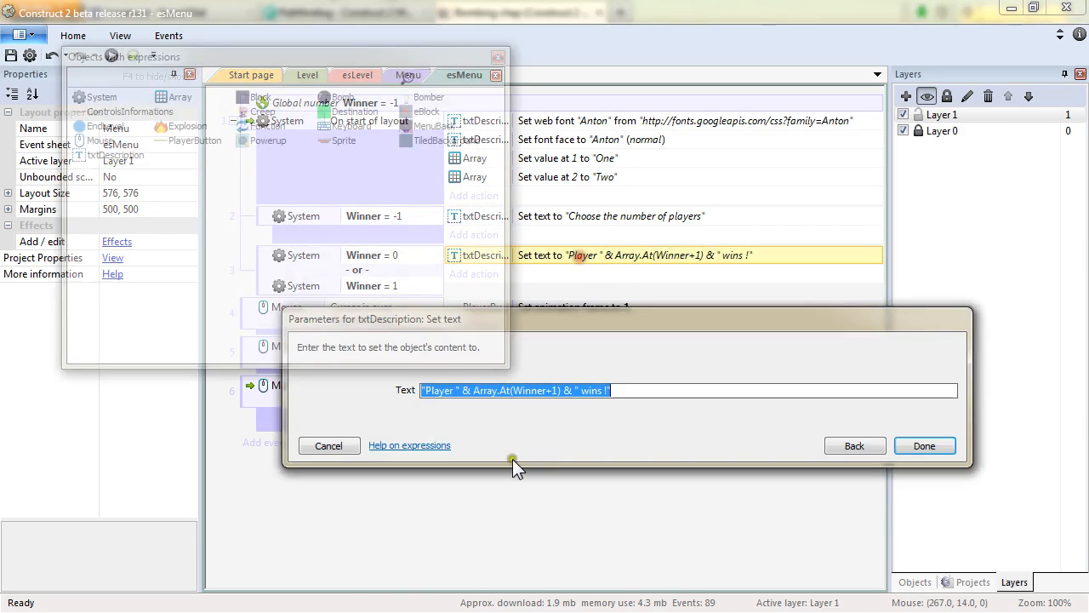
click(460, 391)
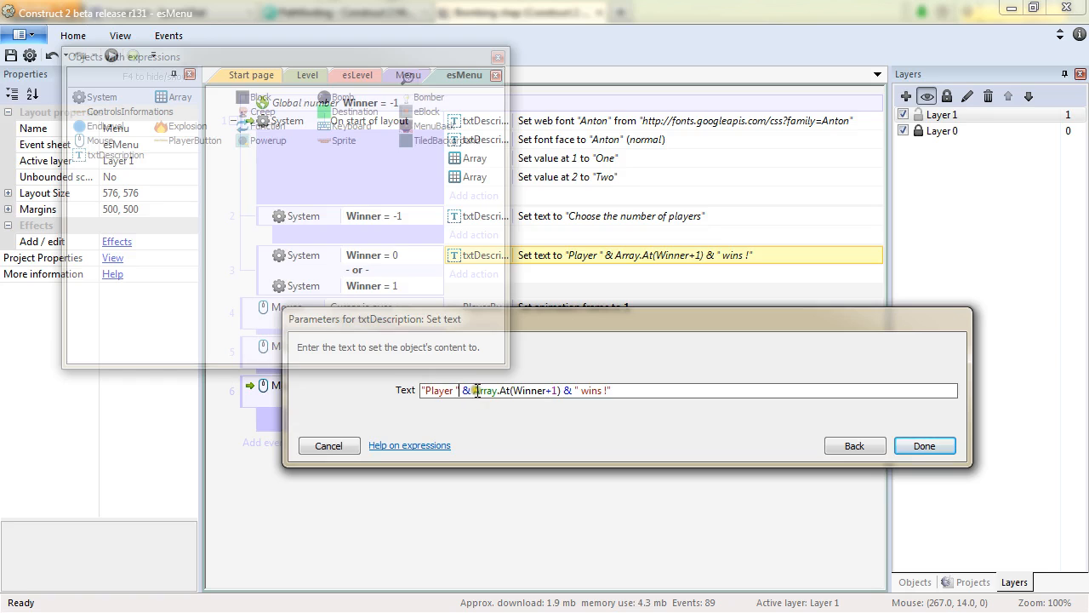
drag(475, 390, 562, 390)
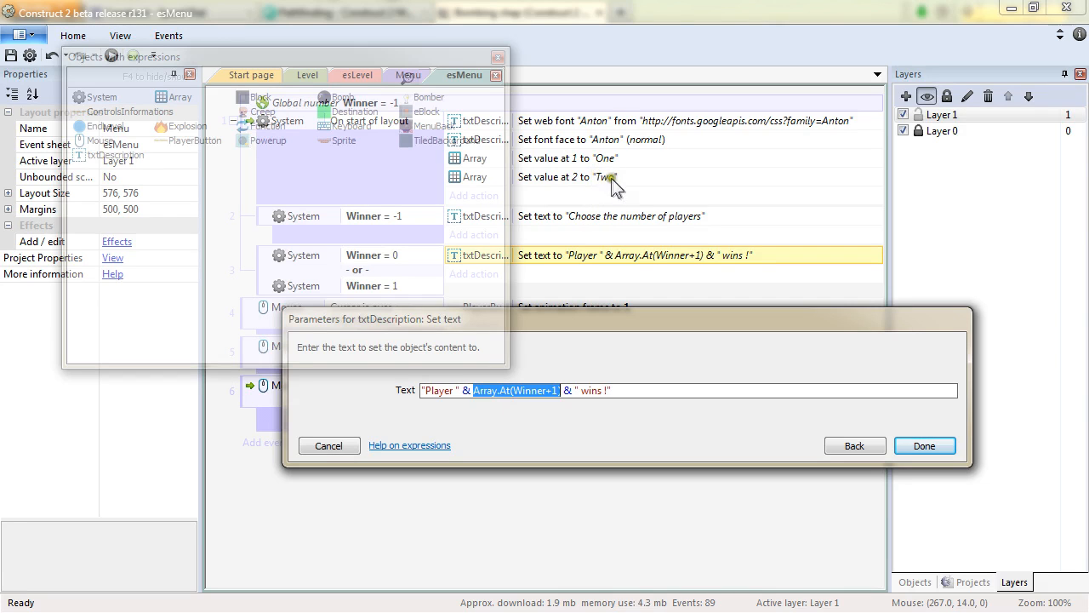
click(544, 388)
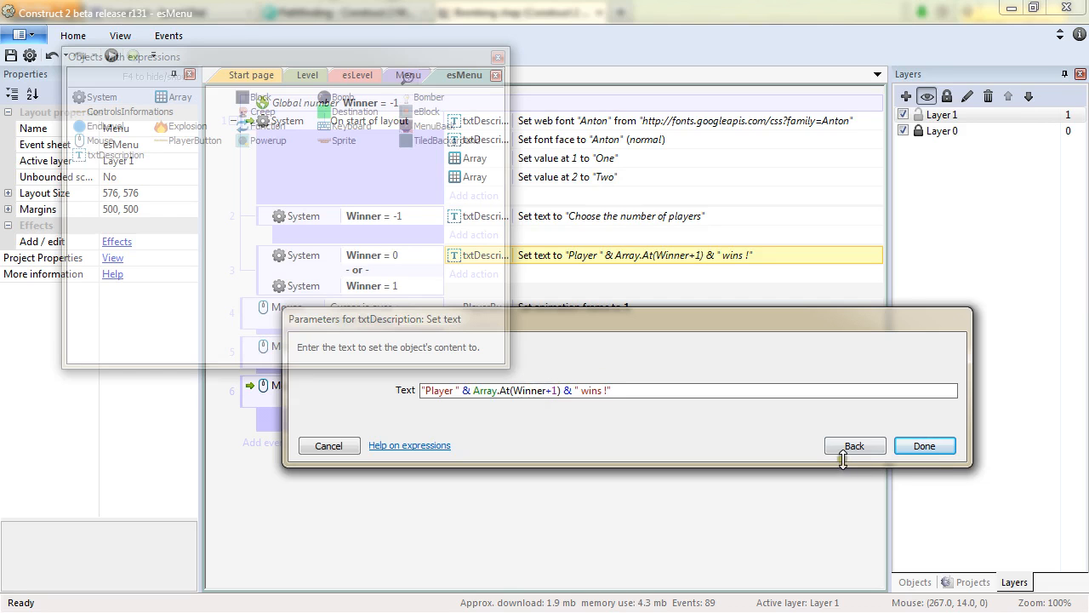
click(924, 445)
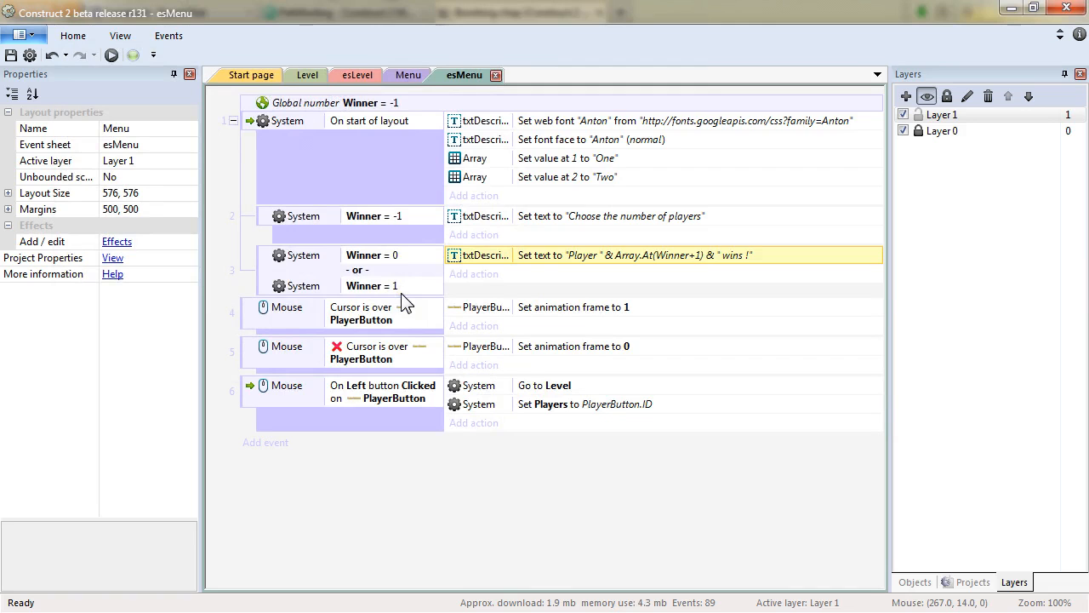
In esLevel, add a System Set value action to the Bomber overlapping EndLevel event that sets Winner to Bomber.Player.
click(354, 76)
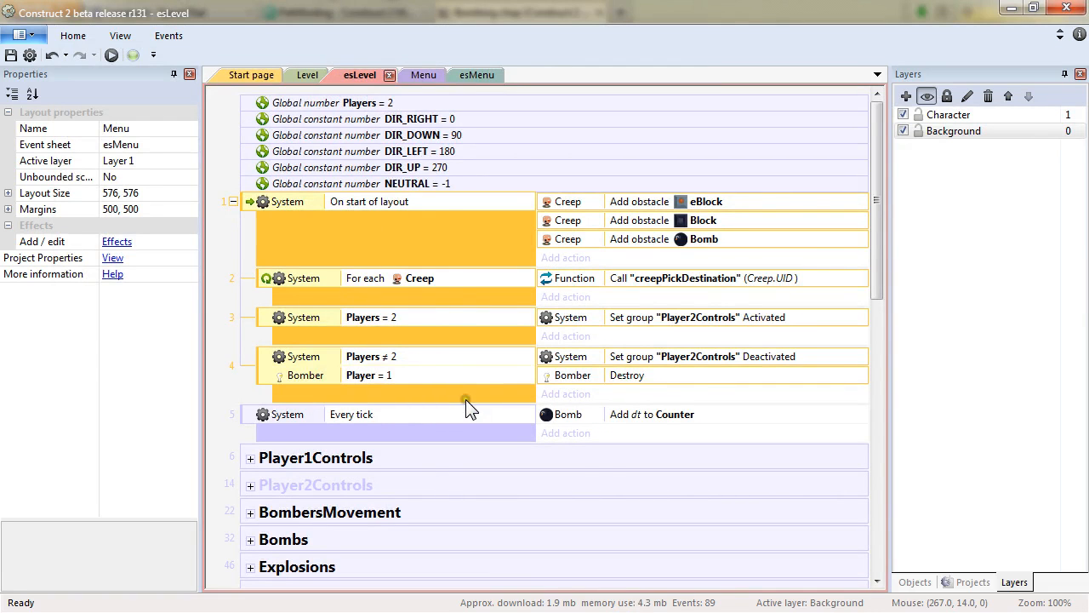
scroll(466, 399, down, 5)
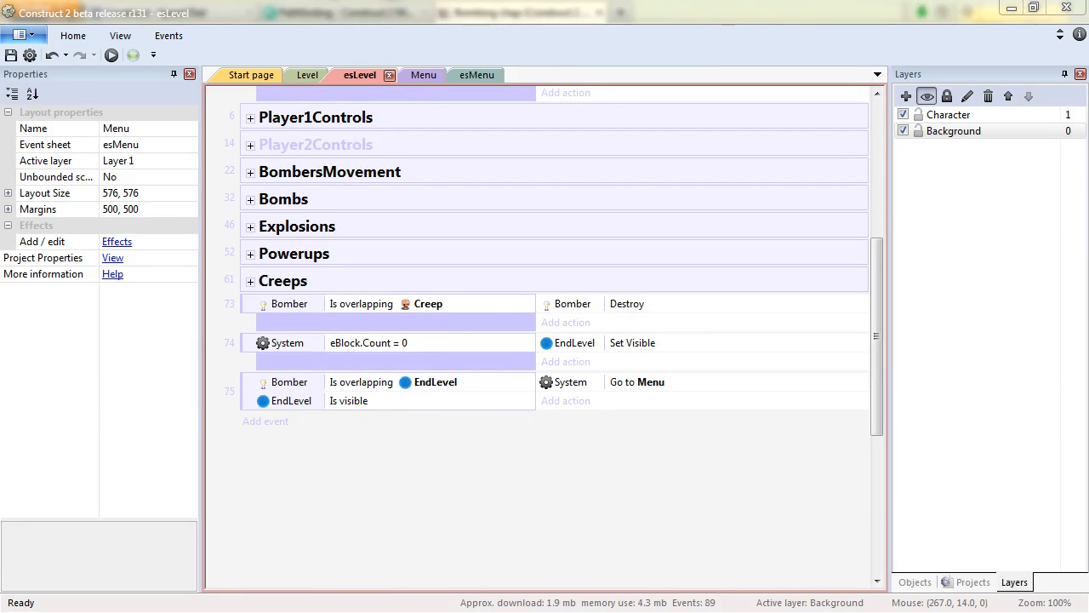
click(576, 402)
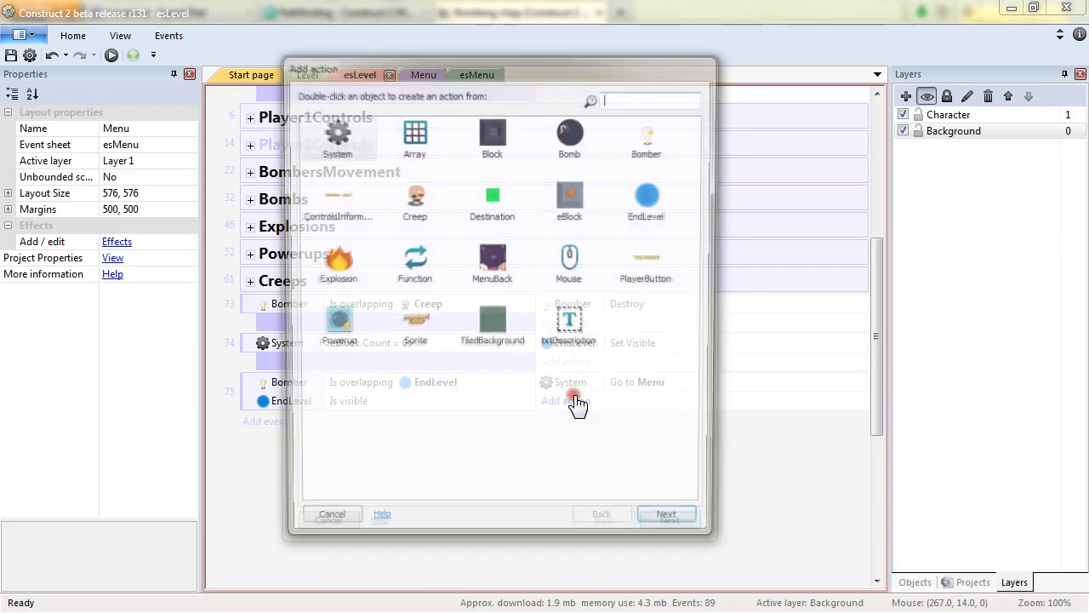
double_click(344, 158)
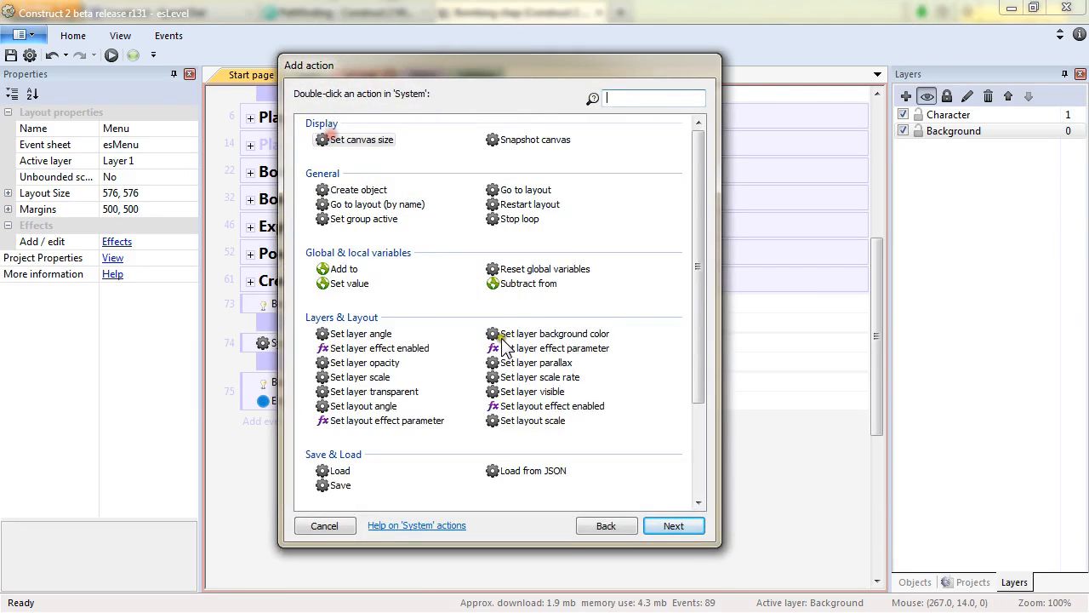
double_click(351, 284)
click(503, 394)
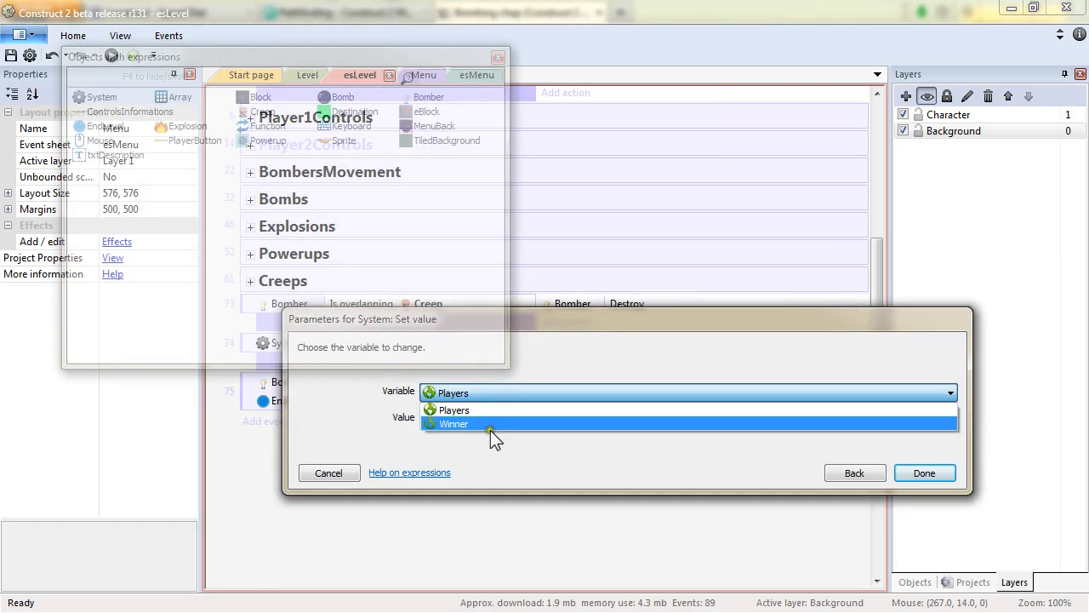
click(491, 422)
click(465, 418)
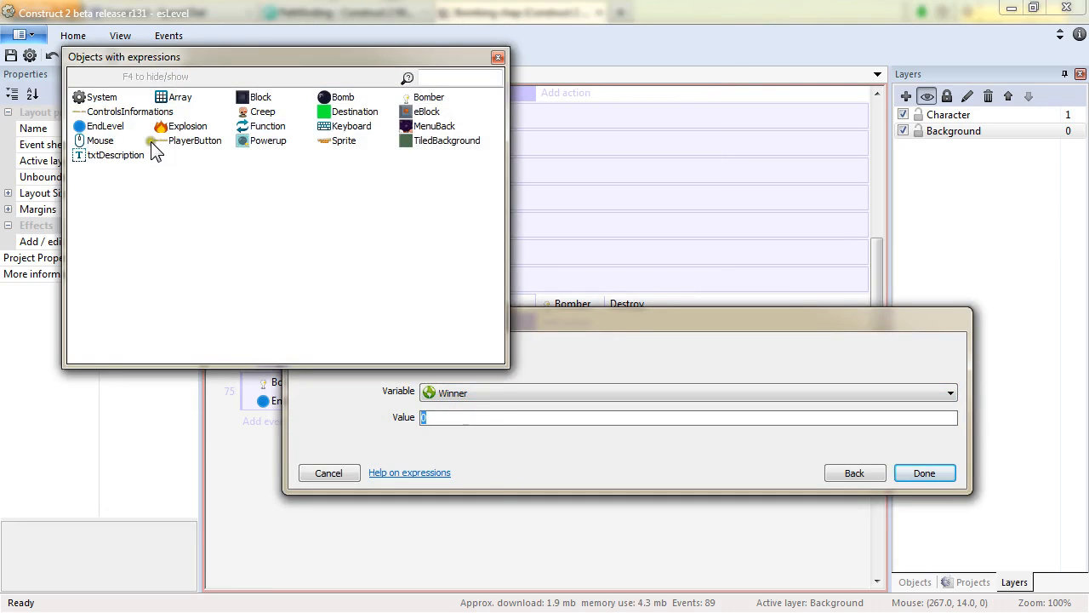
double_click(406, 97)
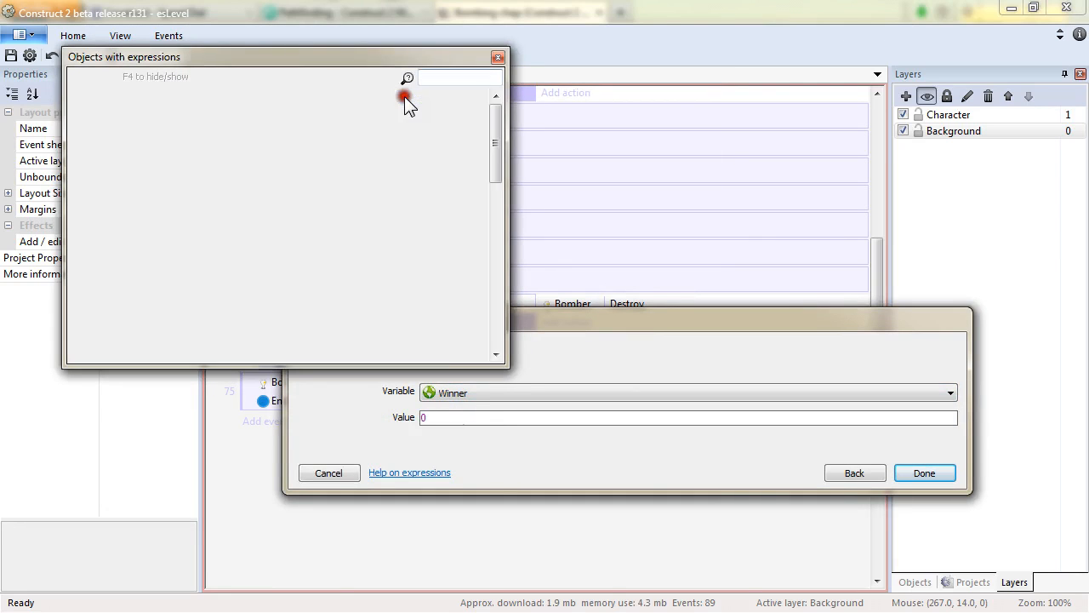
drag(494, 138, 496, 175)
scroll(255, 311, down, 2)
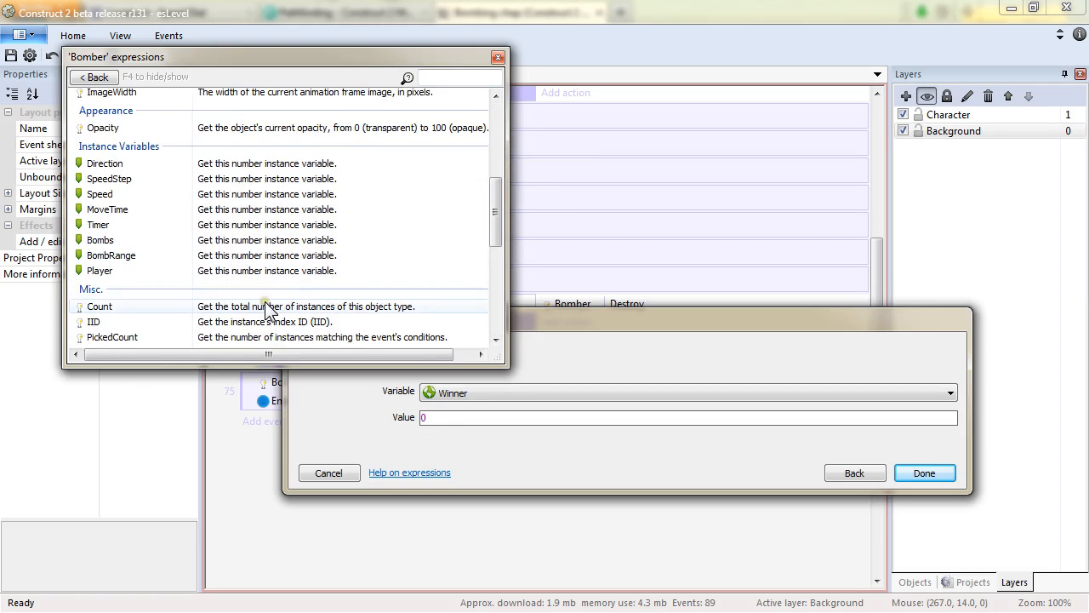
double_click(102, 271)
click(931, 473)
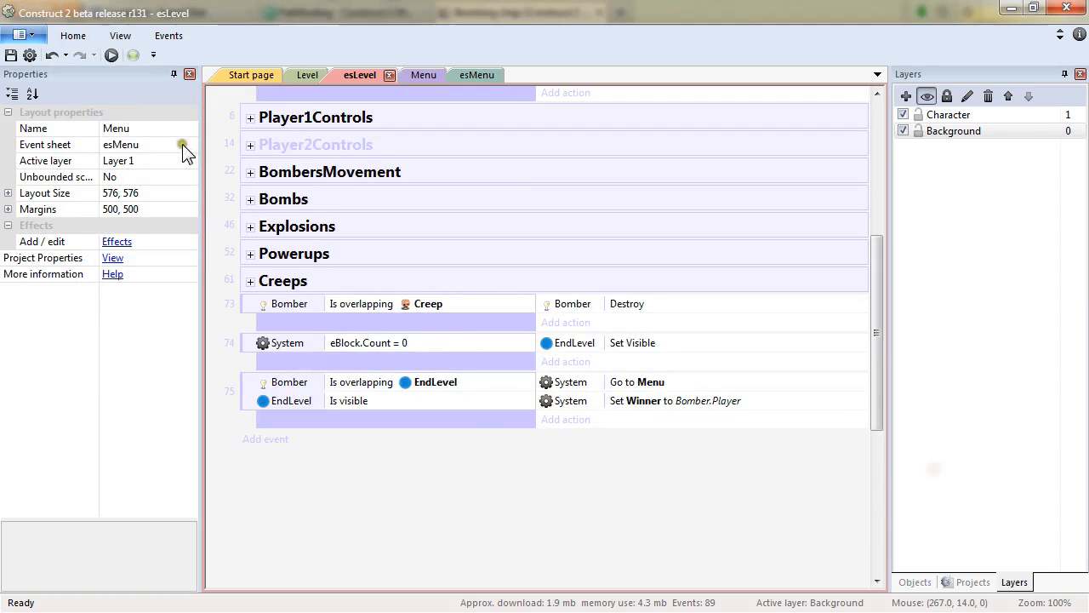
Check the Player instance variable of both Bombers in the Level layout and compare it with the winner events in esMenu.
click(307, 75)
click(428, 182)
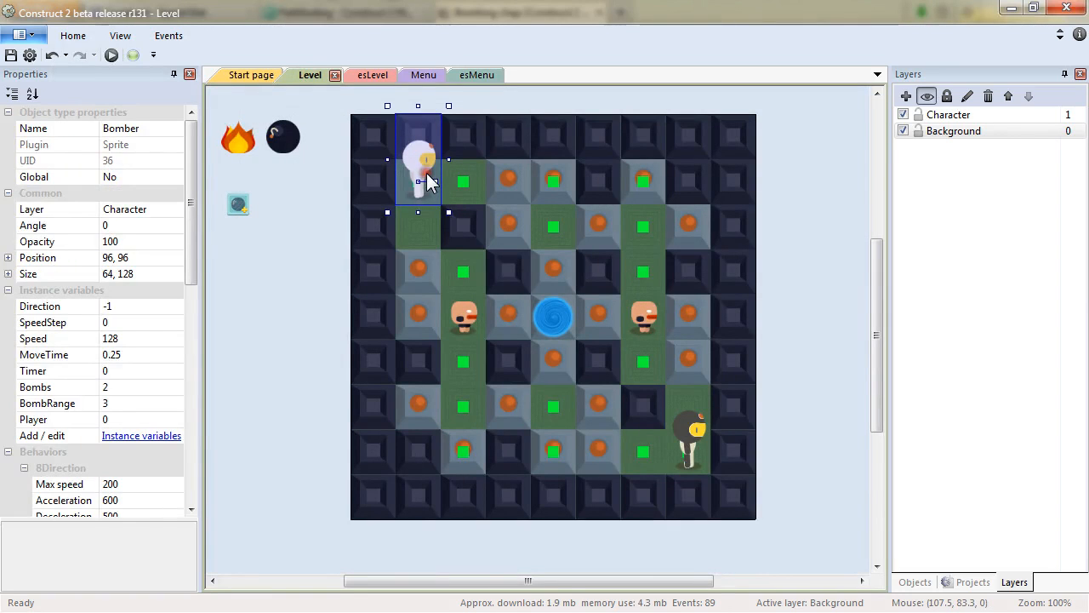
click(688, 447)
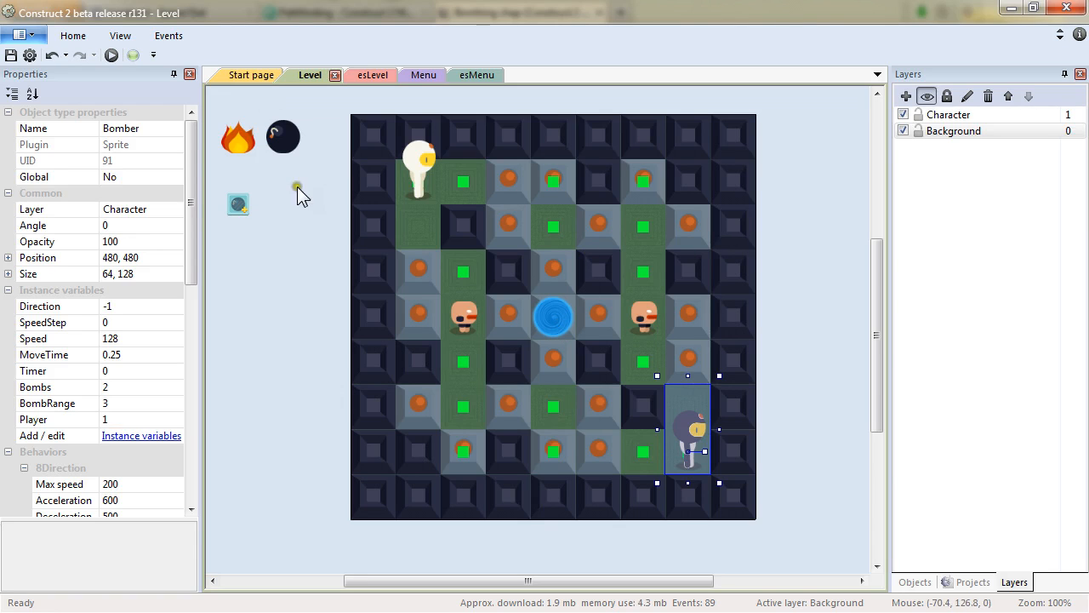
click(372, 75)
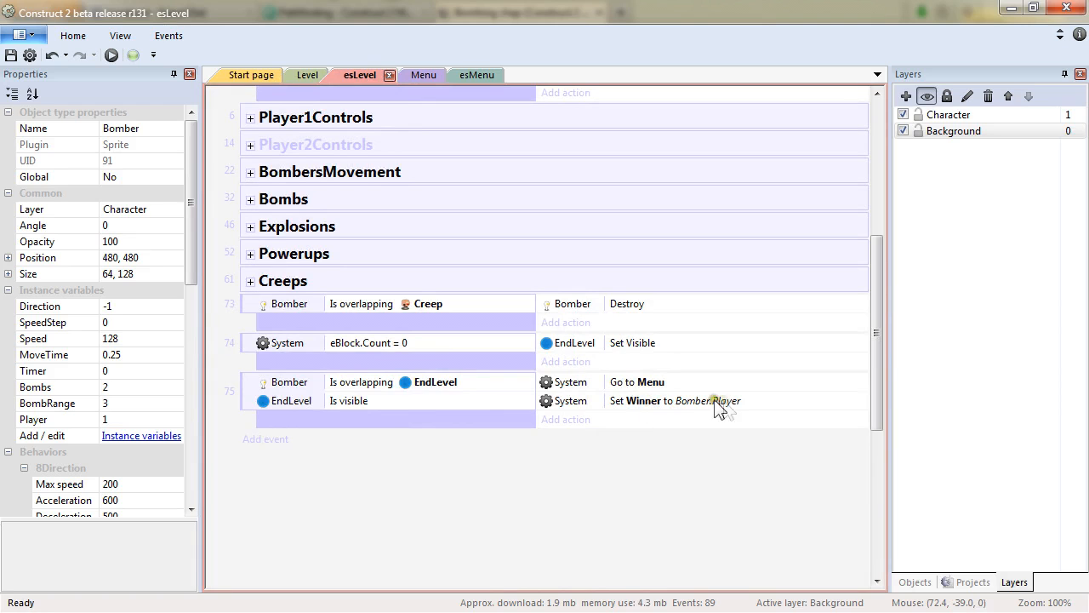
click(473, 77)
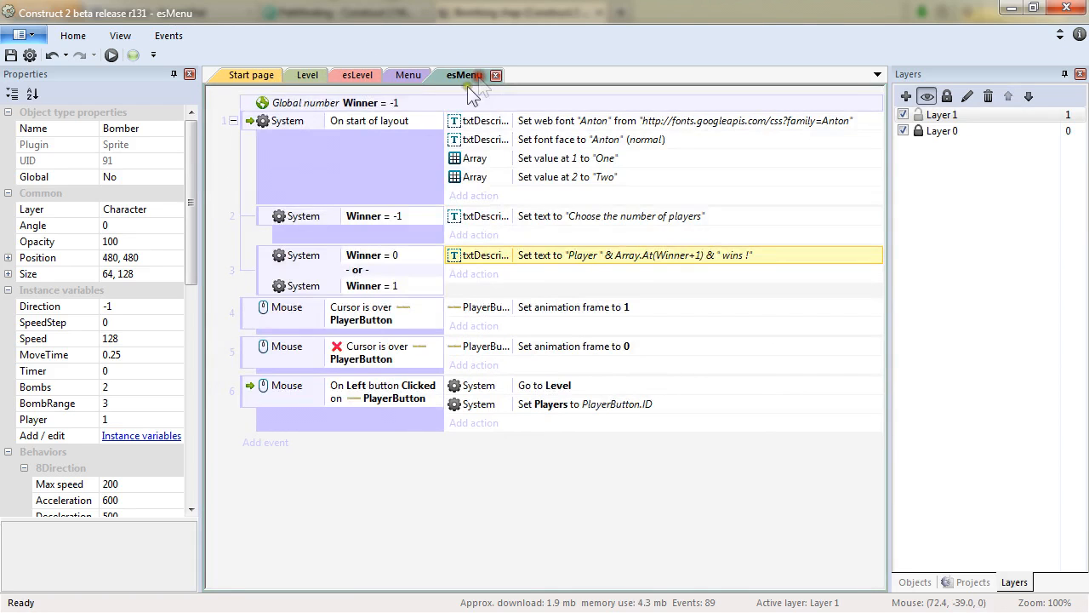
In esLevel's EndLevel overlap event, move the Set Winner action above the Go to Menu action.
click(359, 75)
click(644, 405)
drag(642, 402, 660, 379)
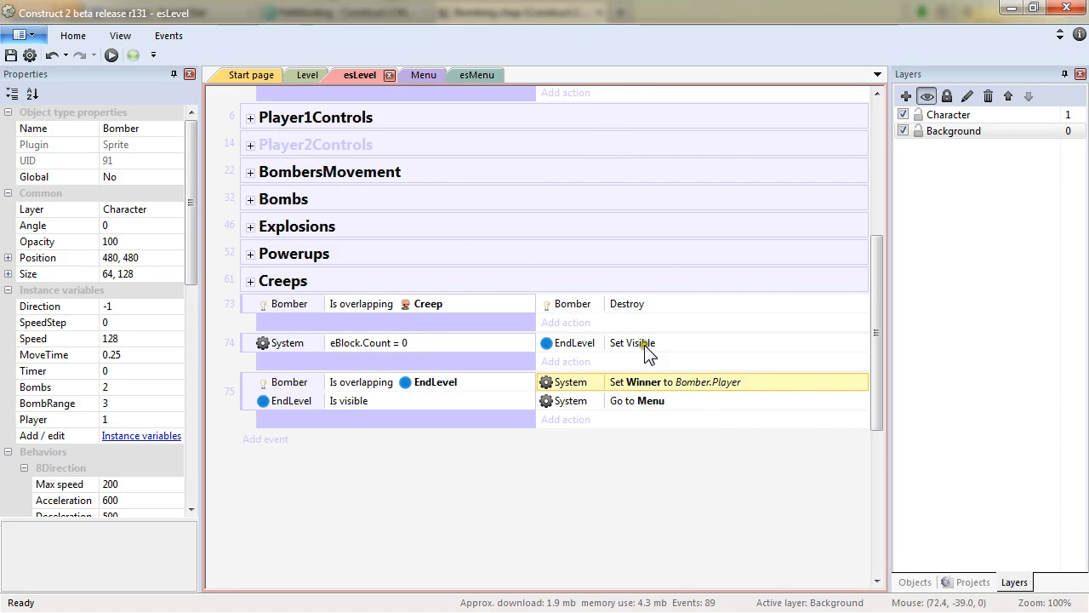
click(658, 430)
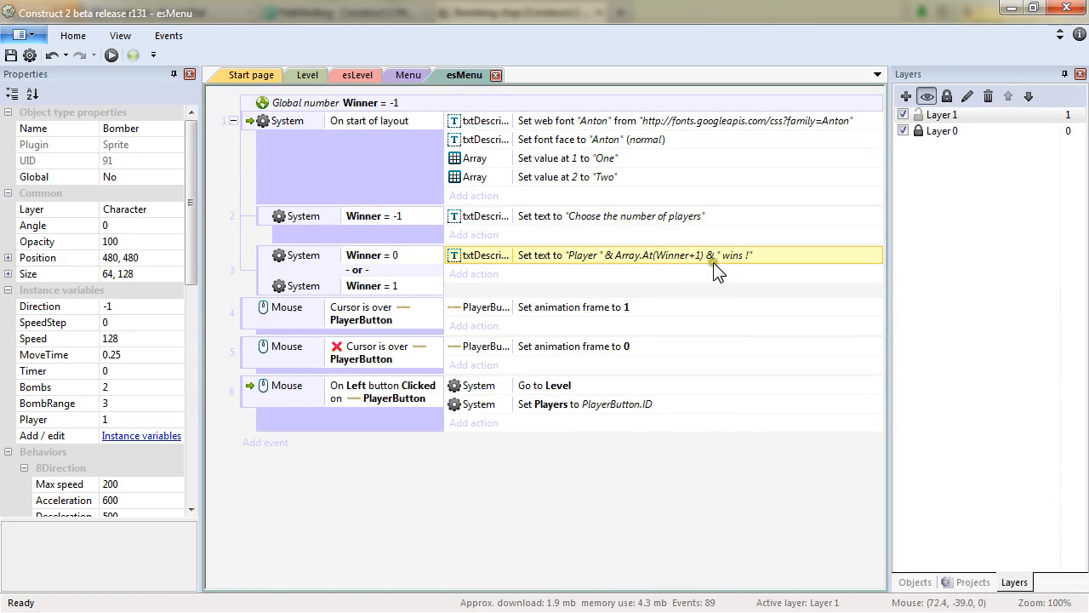
In esMenu, change the array indexes so that "One" is stored at X 0 and "Two" at X 1.
double_click(586, 162)
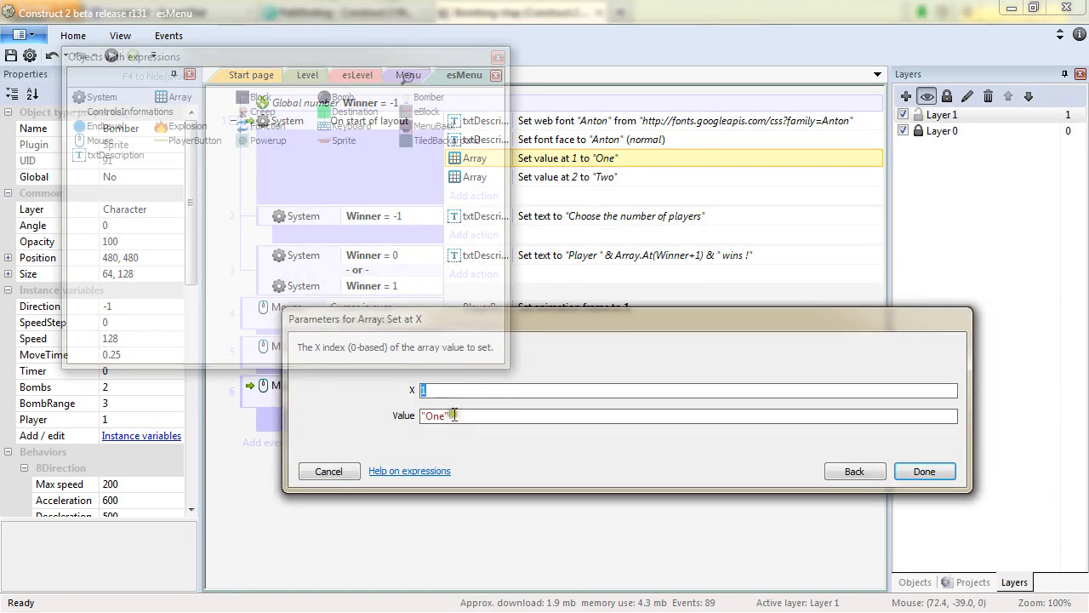
text(0)
click(932, 471)
double_click(581, 177)
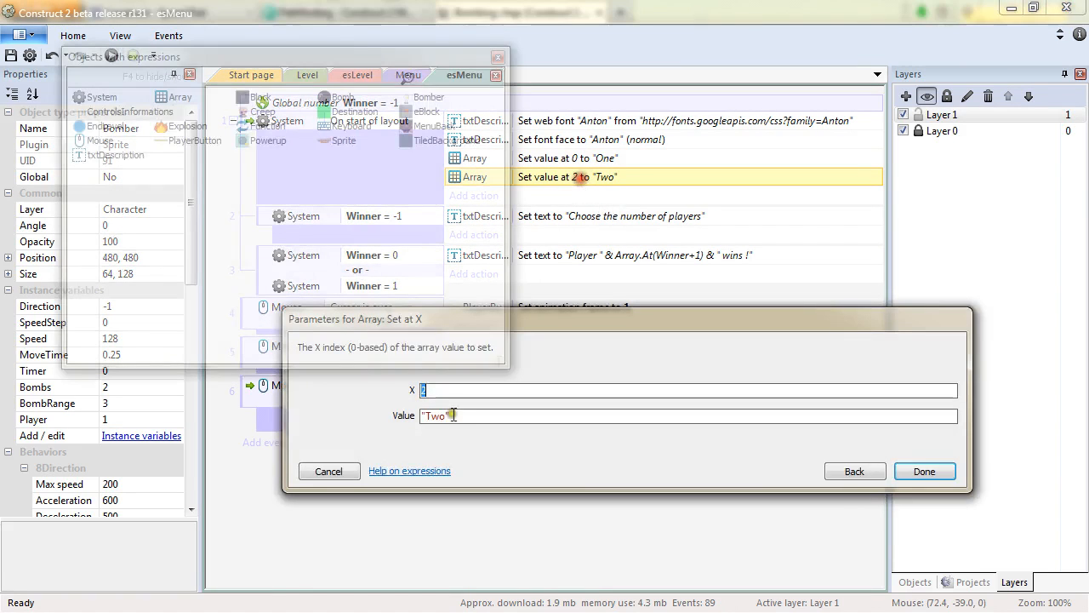
key(Return)
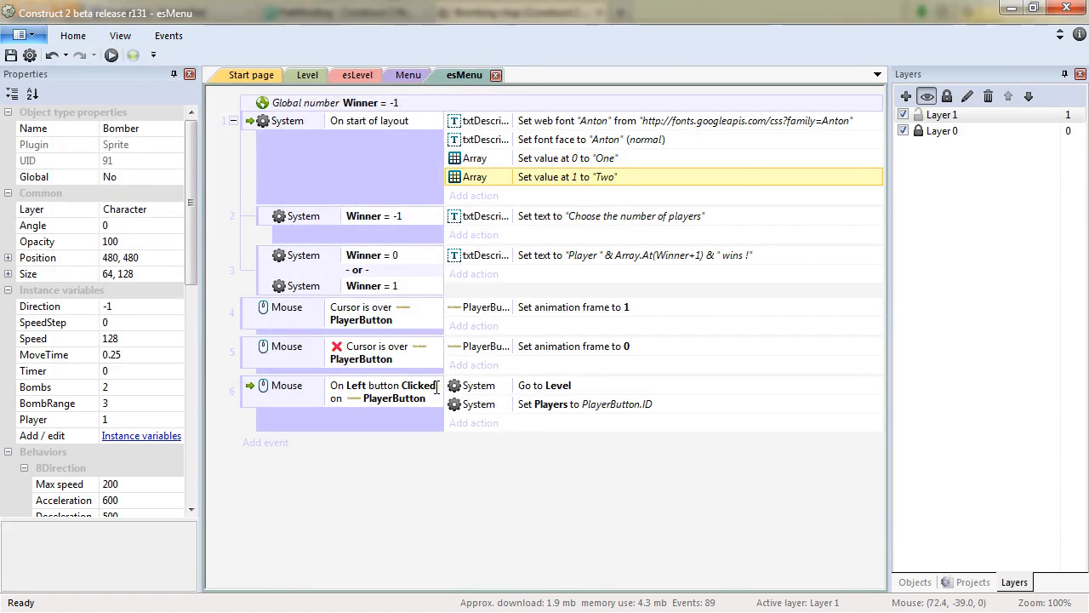
Remove the +1 from the winner text expression so it uses Array.At(Winner).
double_click(696, 257)
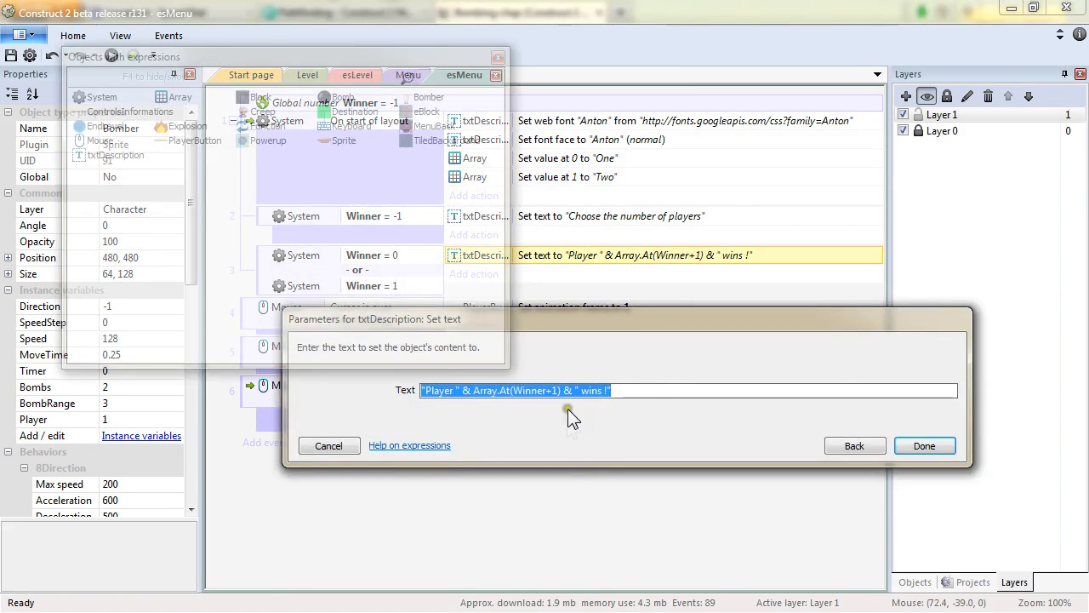
click(545, 391)
key(Delete)
key(Delete)
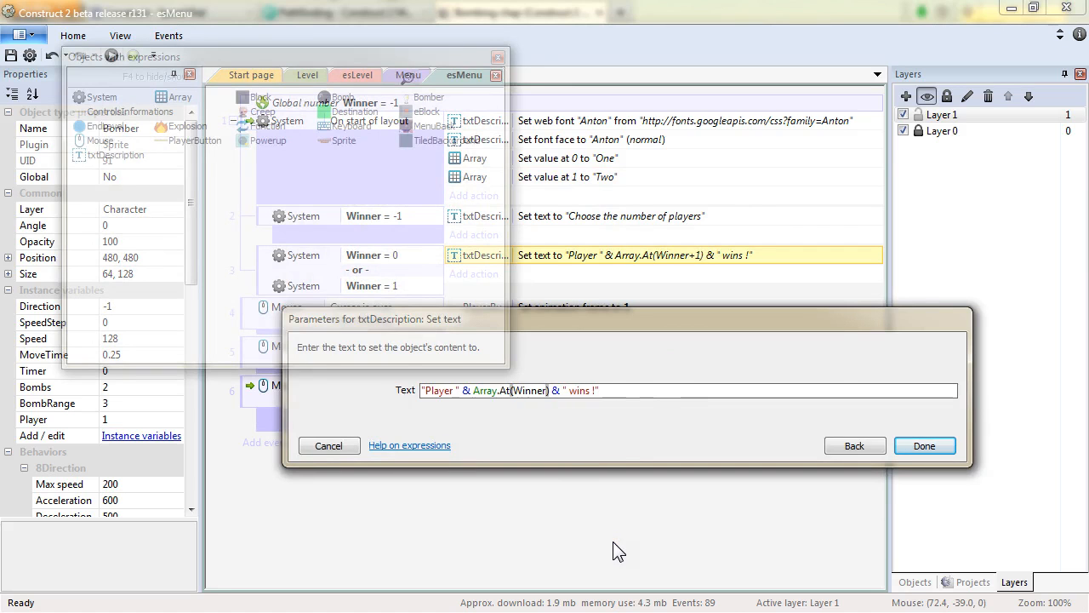
key(Return)
click(613, 543)
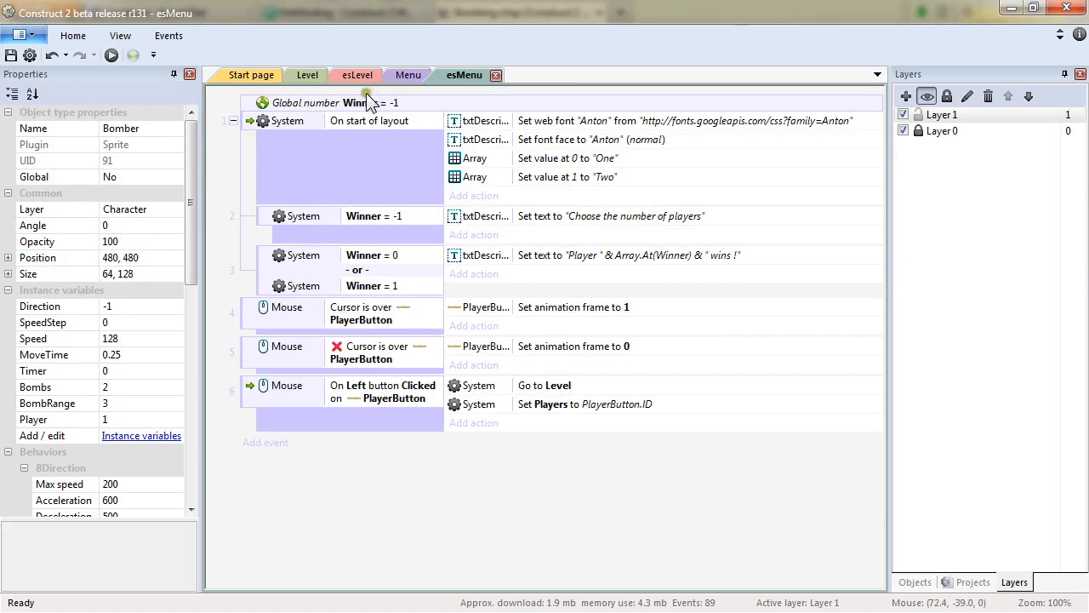
In esLevel, duplicate the eBlock.Count = 0 event below itself and change the copy's condition to Bomber.Count = 0.
click(345, 76)
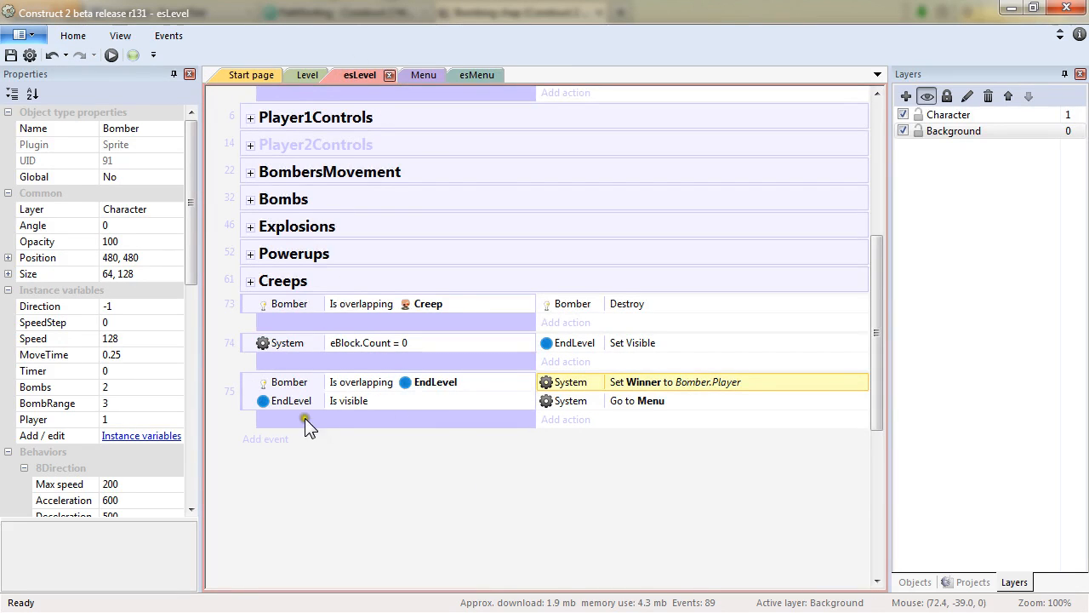
drag(250, 345, 251, 372)
double_click(353, 385)
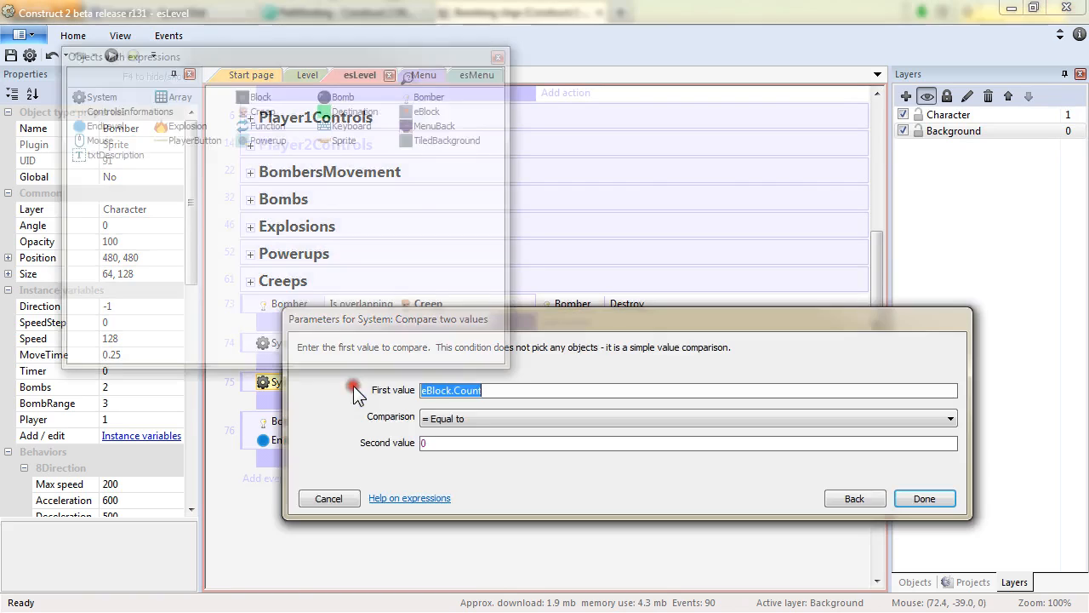
click(451, 390)
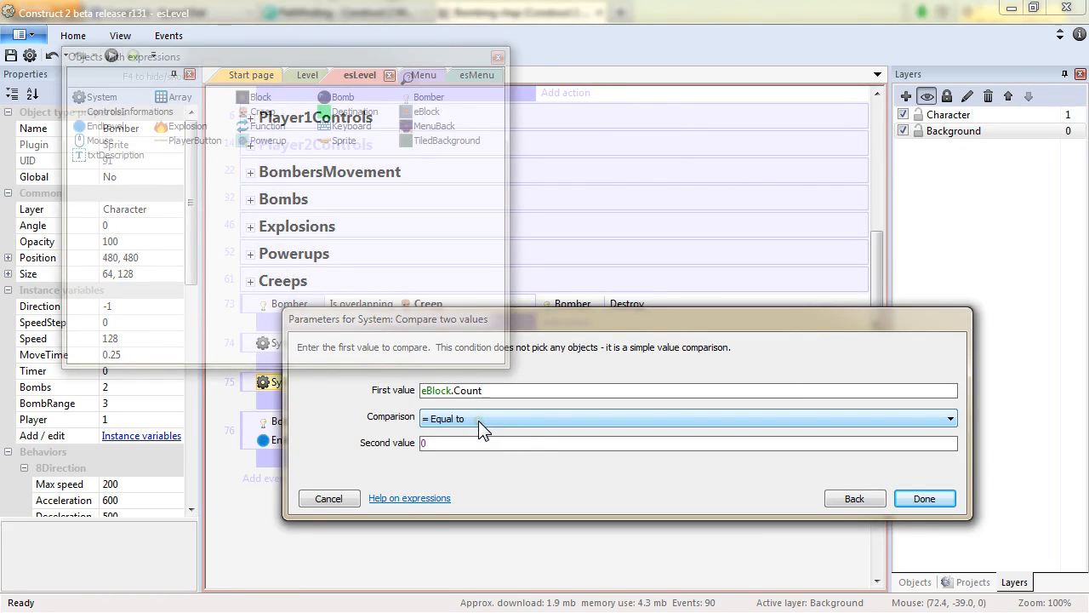
key(shift+Home)
text(Bombe)
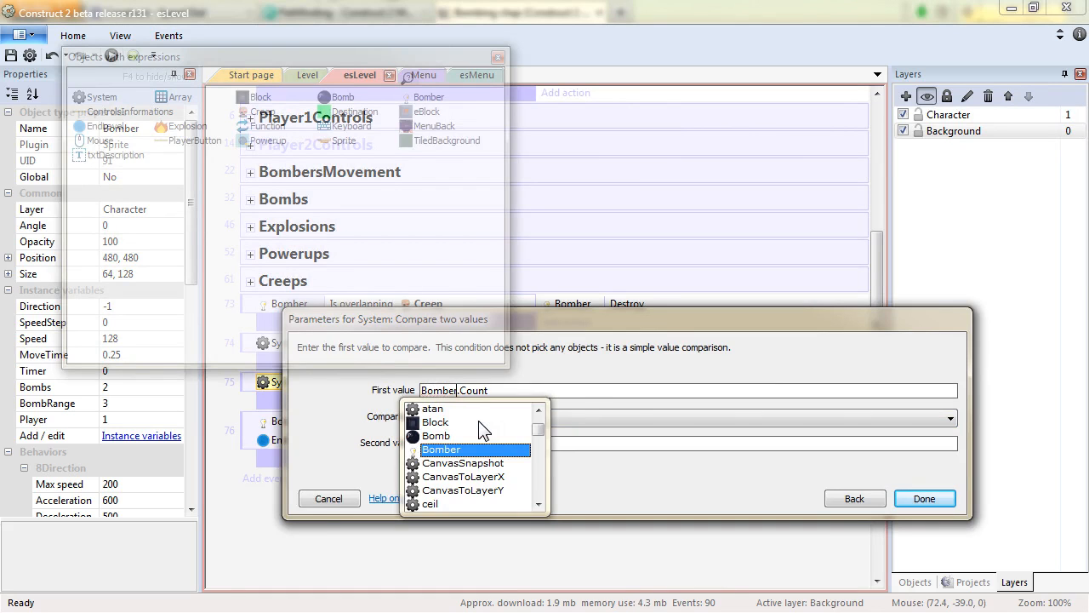
key(Return)
click(420, 440)
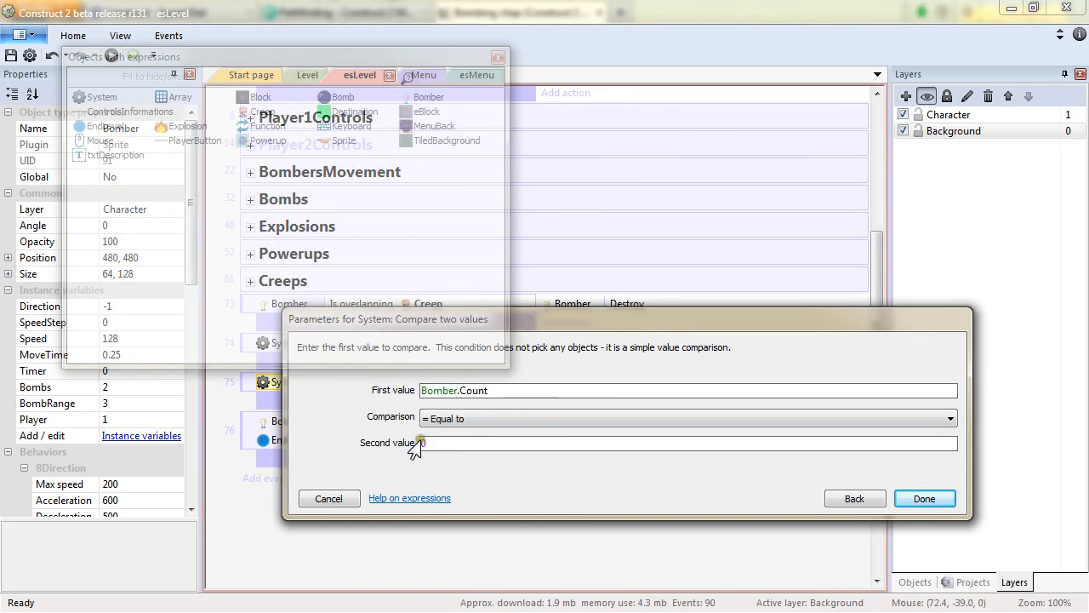
click(921, 499)
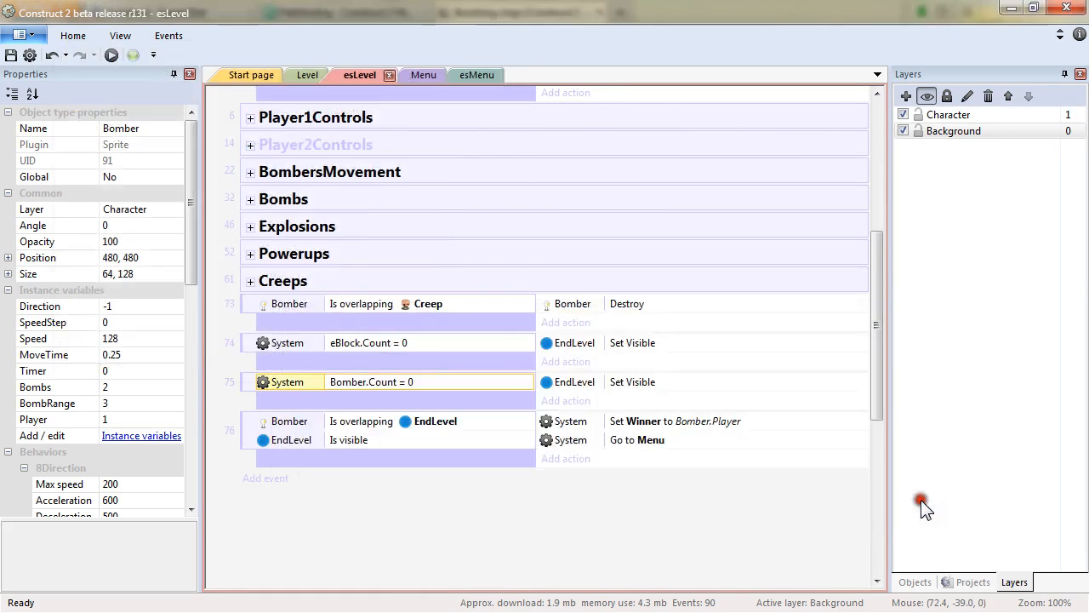
In the Bomber.Count = 0 event, replace the EndLevel Set Visible action with copies of the Set Winner and Go to Menu actions.
click(600, 383)
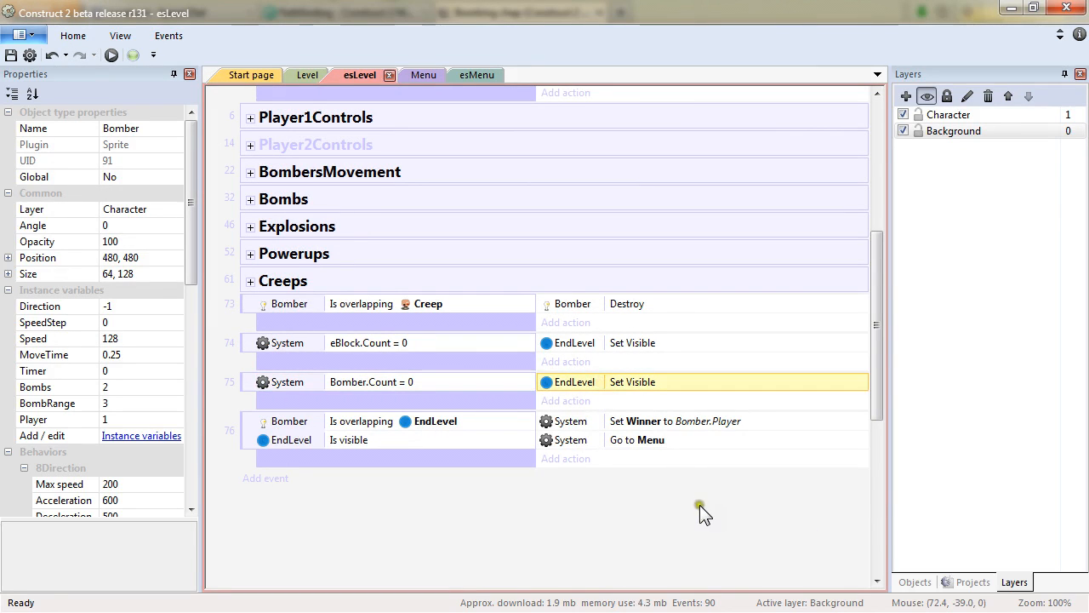
key(Delete)
click(672, 422)
ctrl+click(672, 402)
ctrl+drag(637, 378, 638, 381)
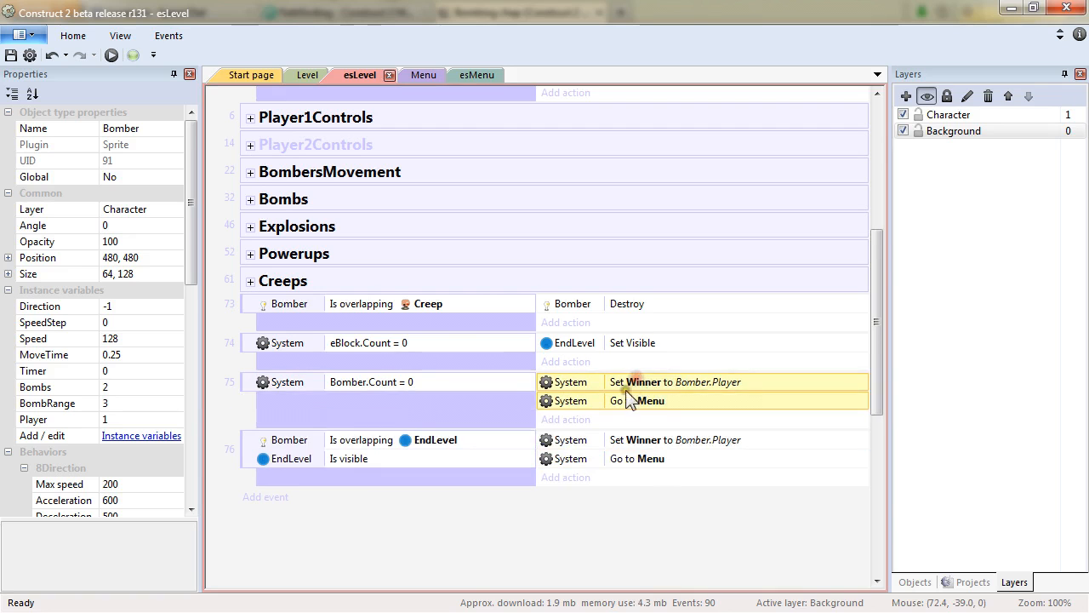
Change the Bomber.Count = 0 event's Set Winner action so it stores 2.
double_click(694, 389)
key(Tab)
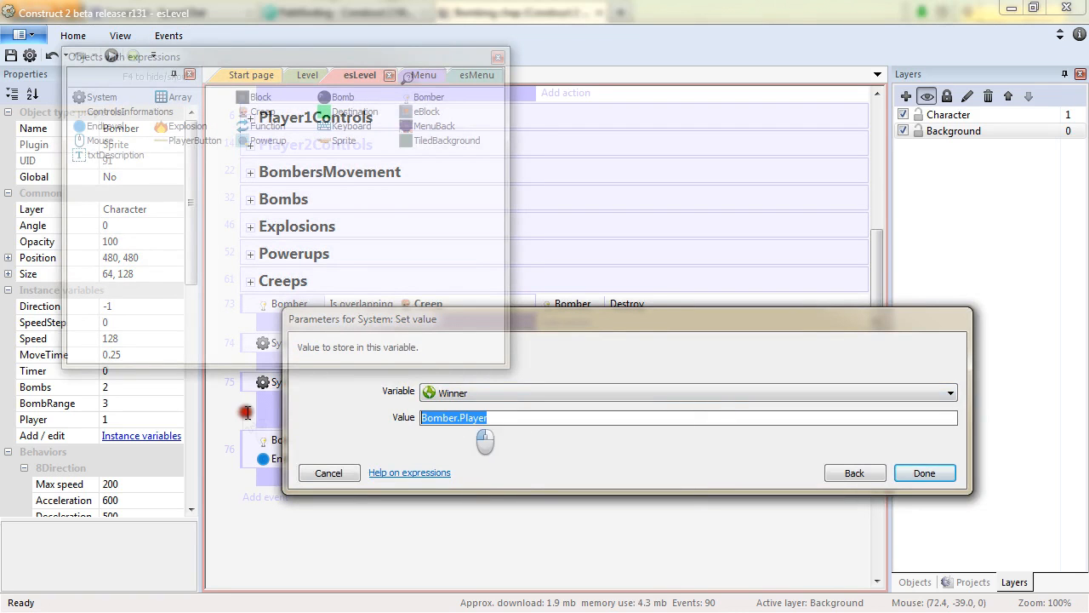
text(2)
key(Return)
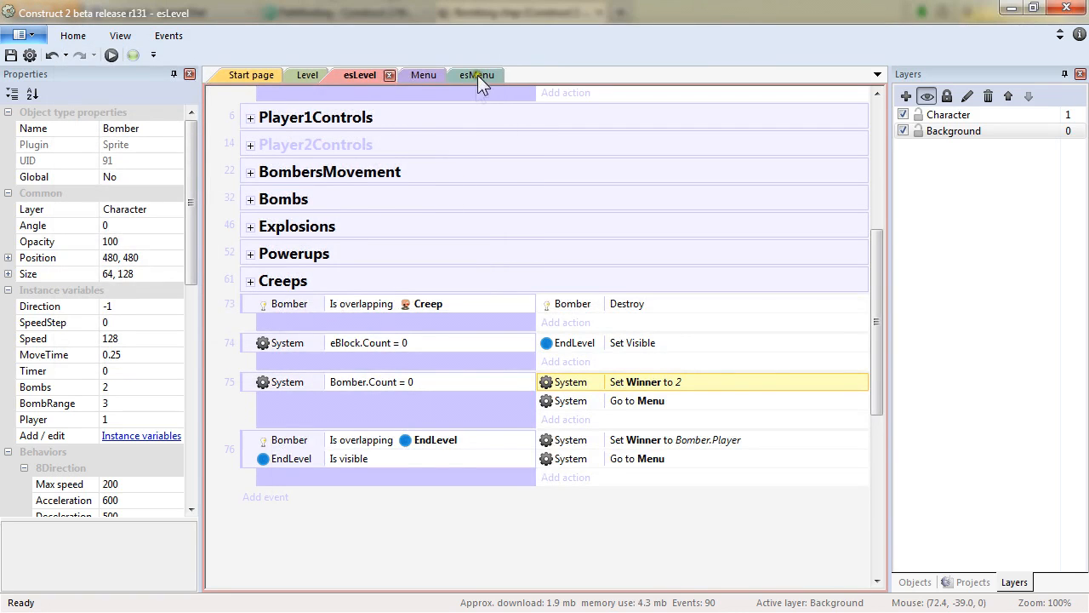
In esMenu, copy the Winner = -1 sub-event below the player-wins sub-event and set its compared value to 2.
click(474, 77)
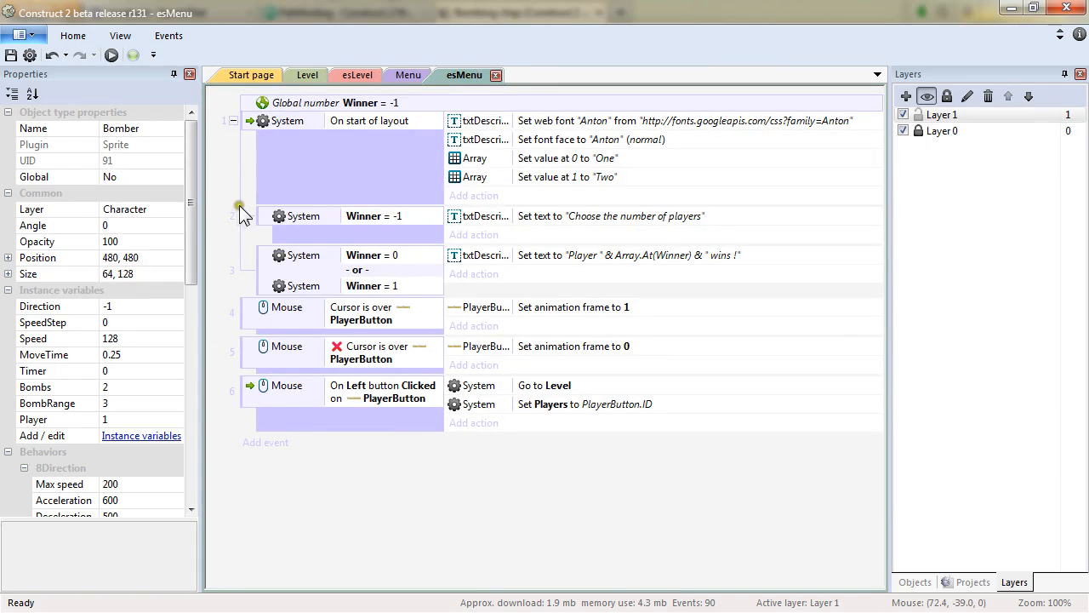
click(266, 259)
ctrl+drag(266, 216, 267, 286)
double_click(390, 308)
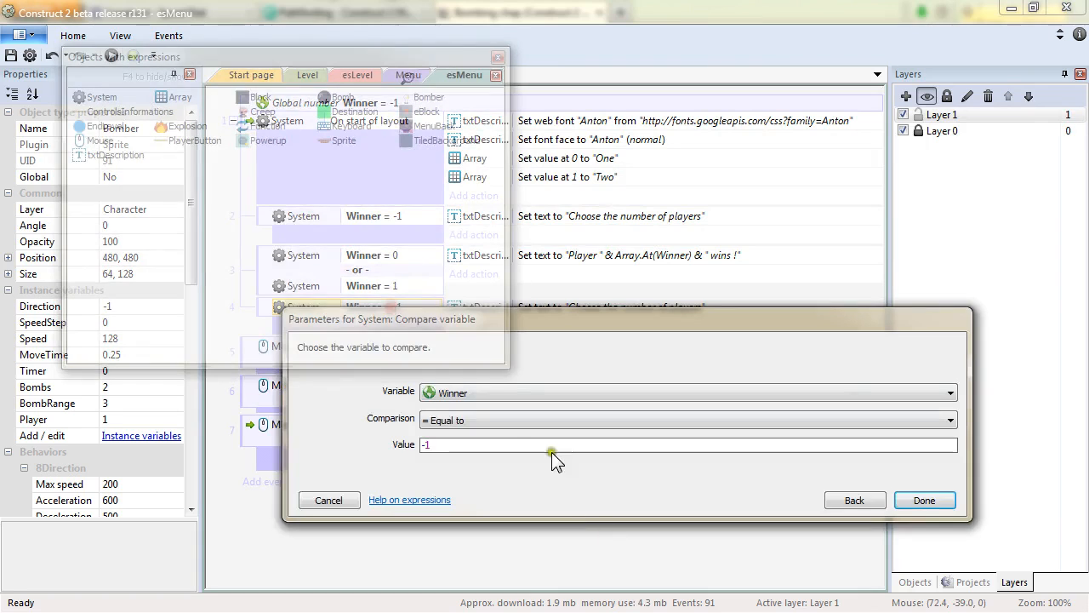
key(Return)
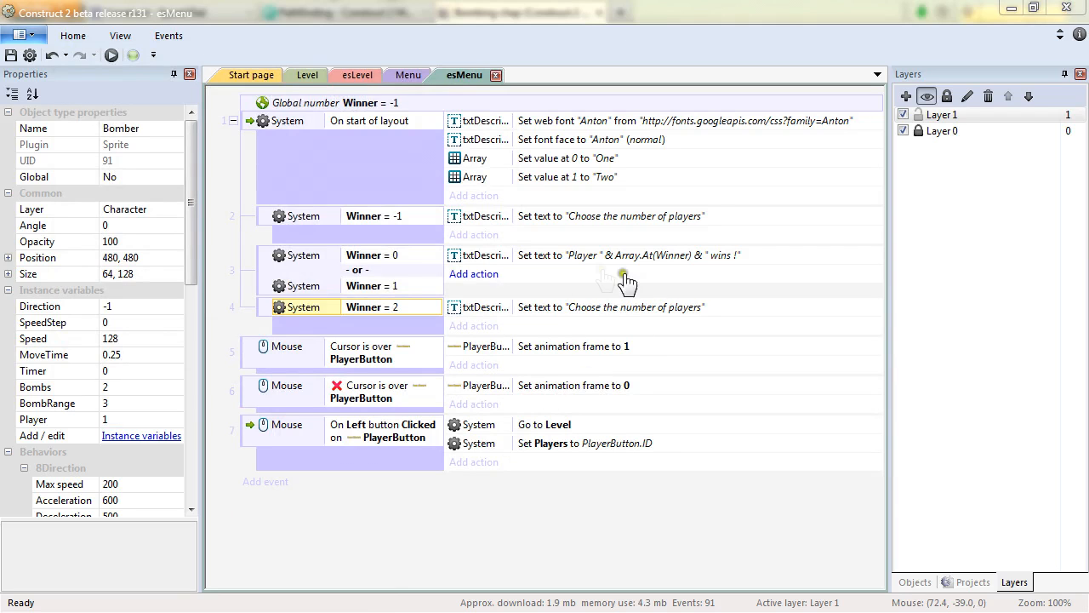
Change the Winner = 2 sub-event's Set text action to "Game Over !!!".
double_click(577, 308)
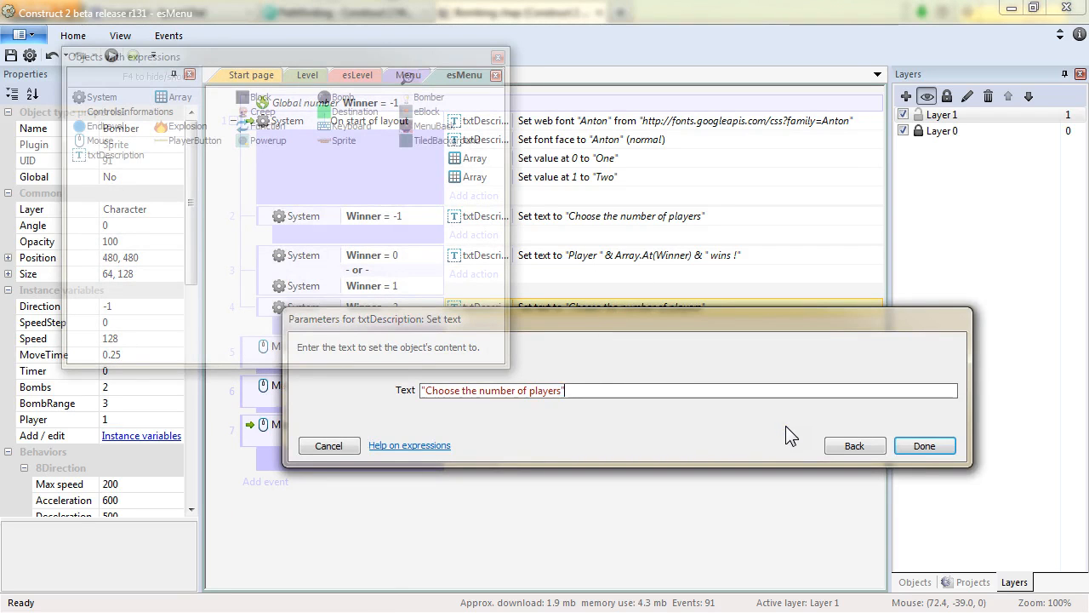
key(shift+Home)
key(shift+Right)
text(G)
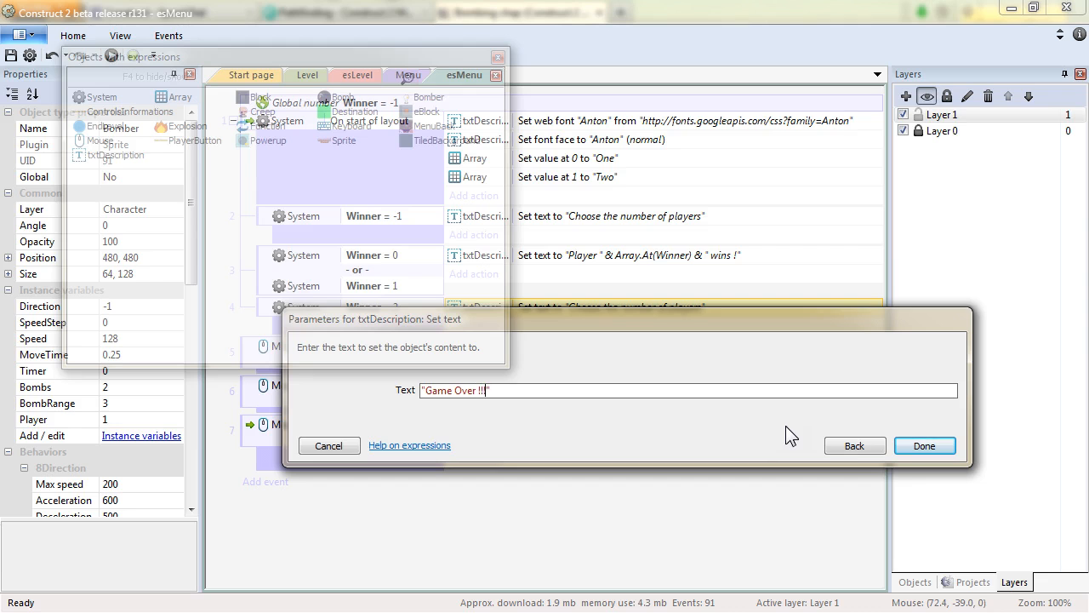
click(902, 451)
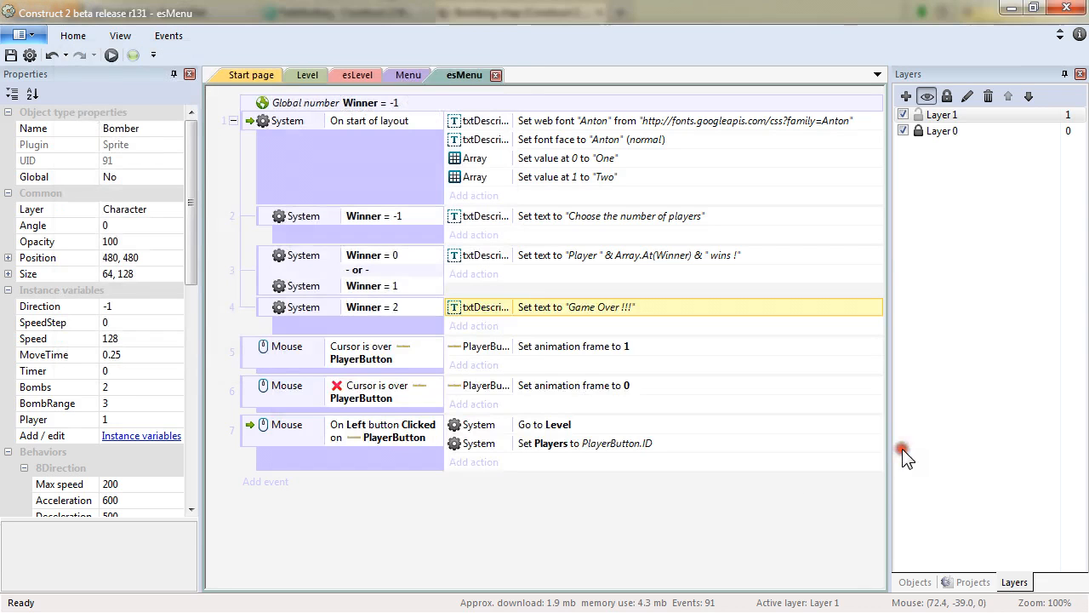
click(577, 579)
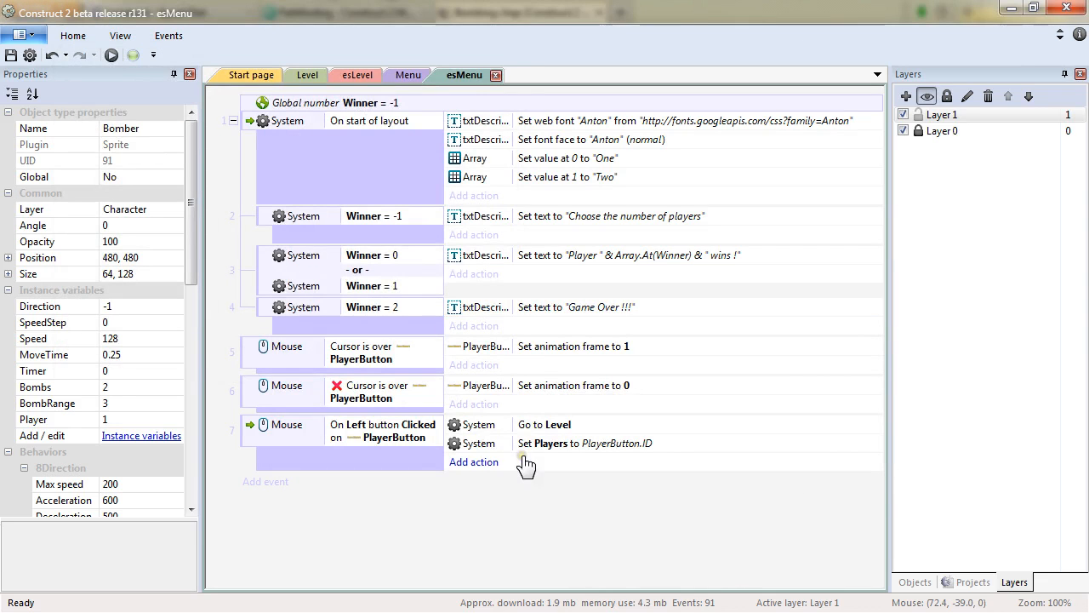
Preview the Menu layout in the browser and play a one-player game until the bomber dies to check the menu text.
click(394, 75)
key(F5)
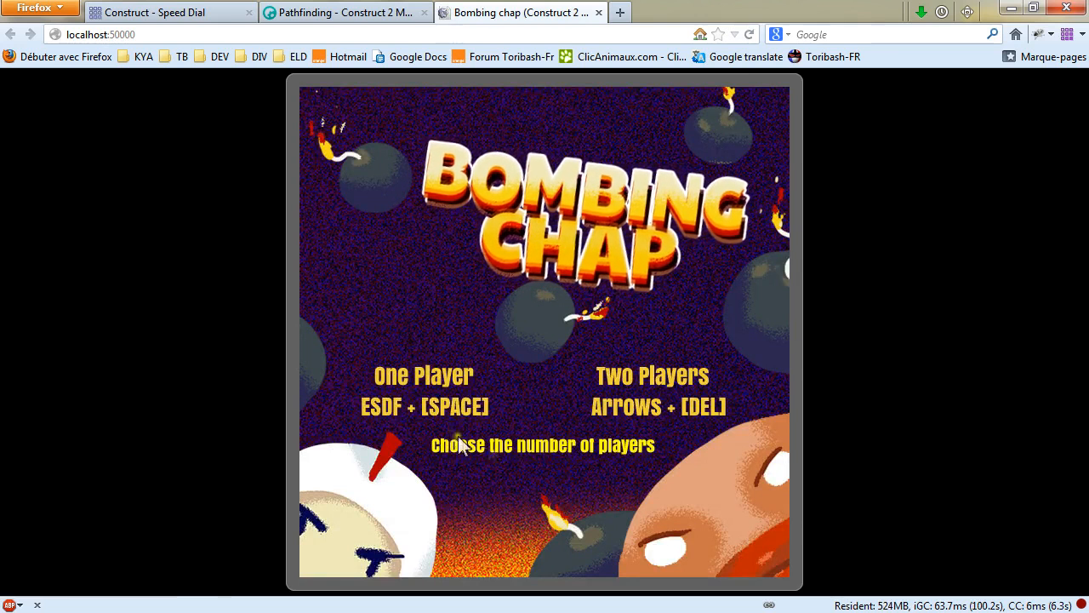
click(453, 380)
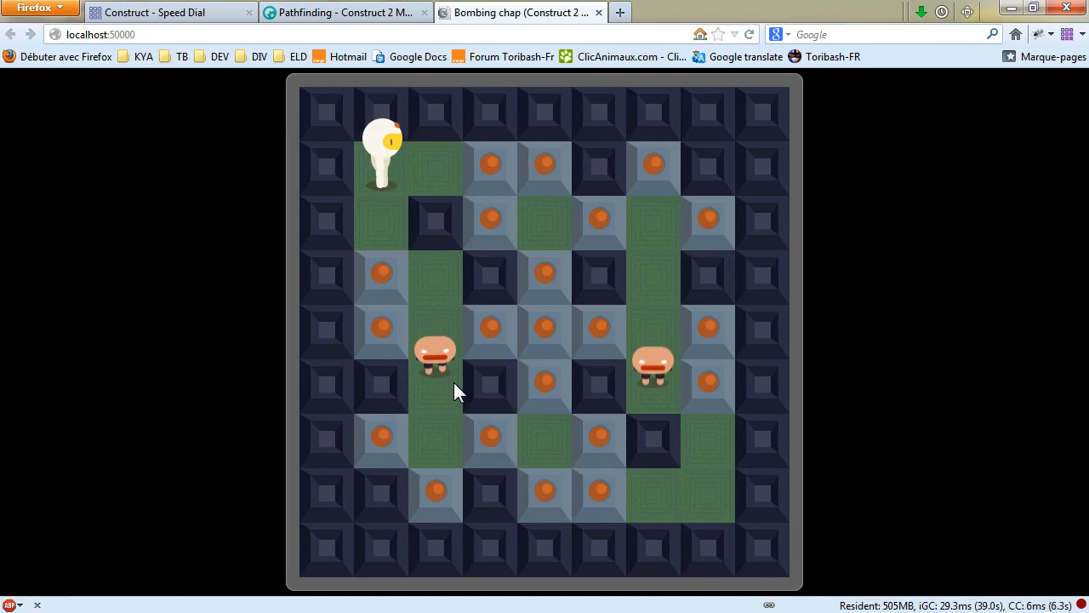
key(Right)
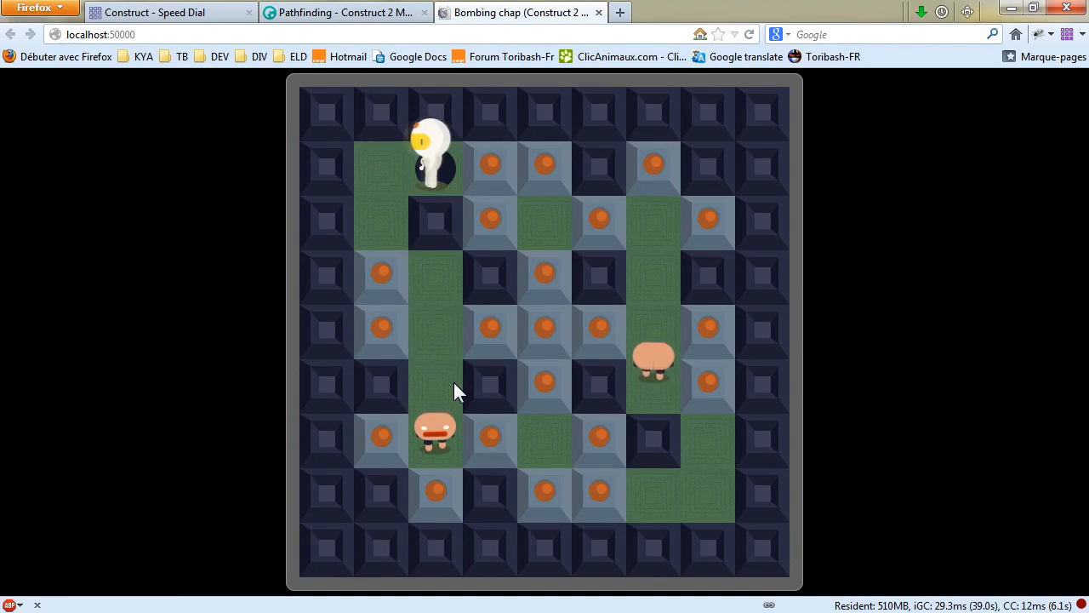
key(Left)
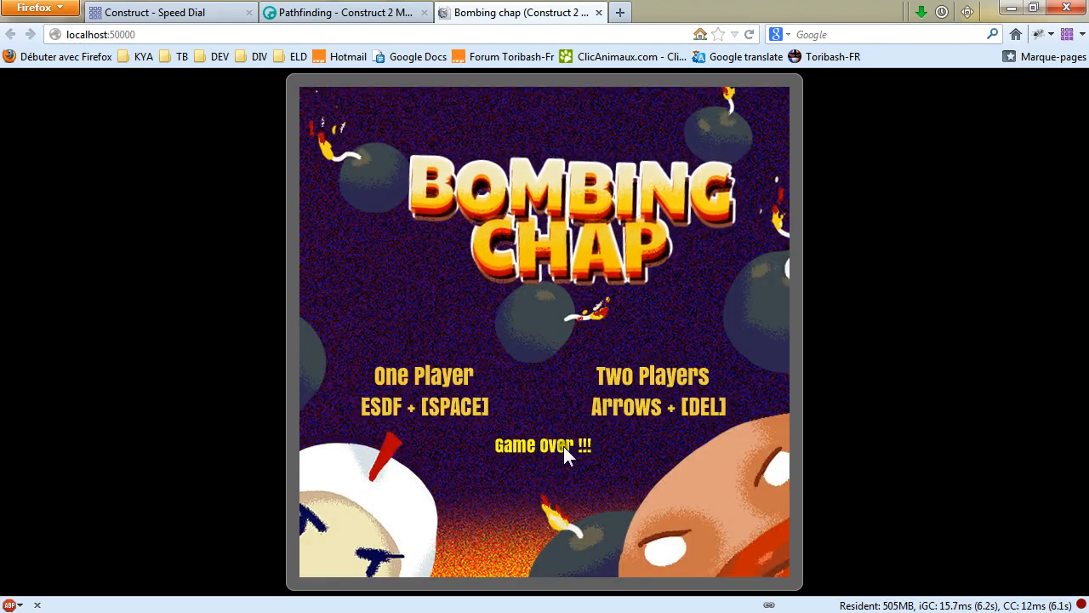
Start a two-player game and bomb the blocks beside the white bomber's starting corner.
click(686, 376)
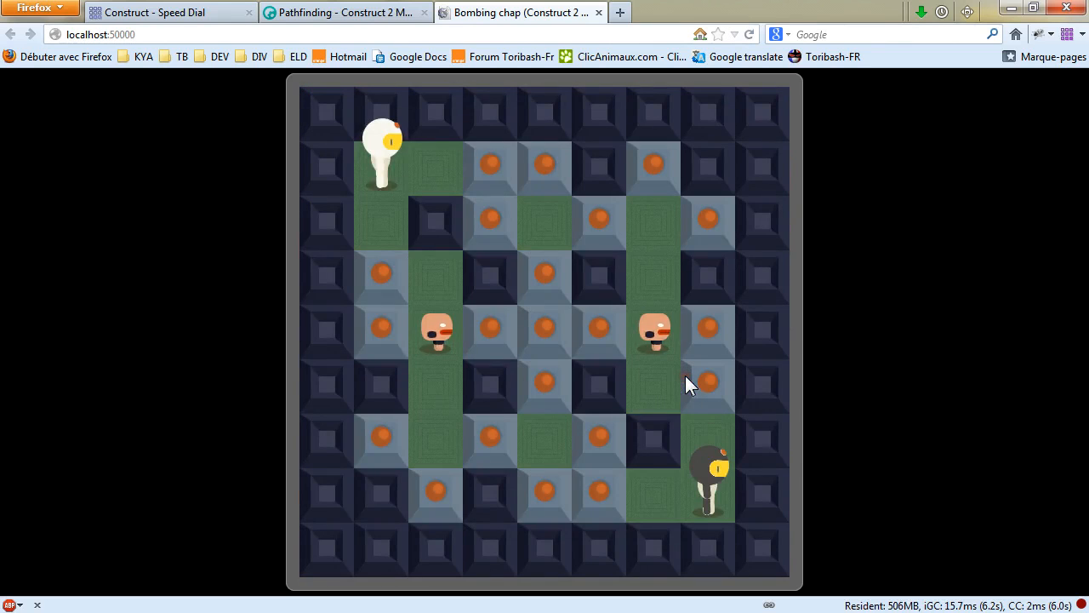
key(d)
key(f)
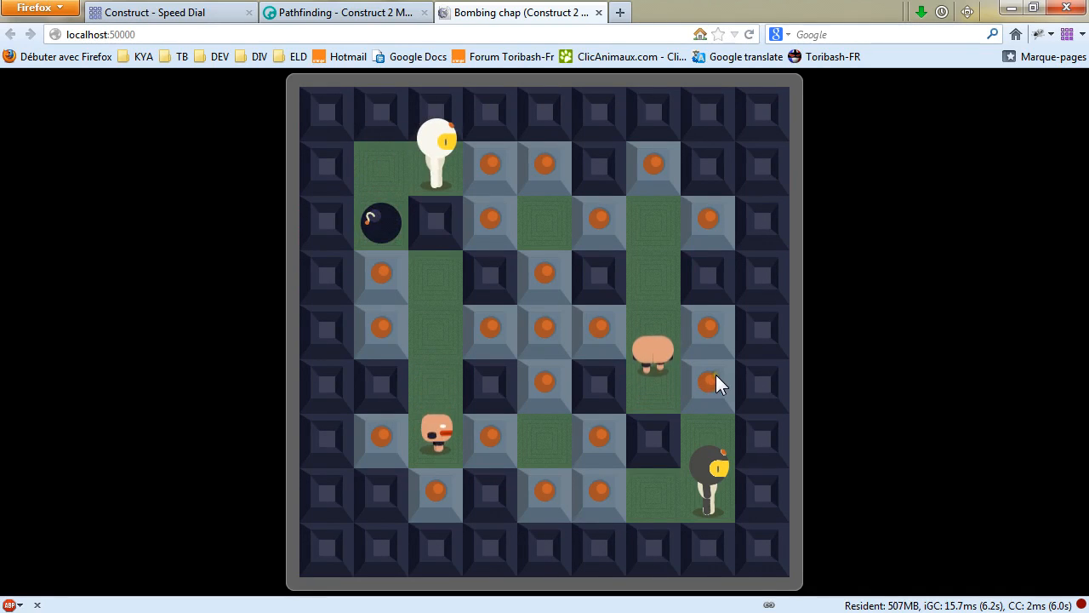
key(space)
key(s)
key(d)
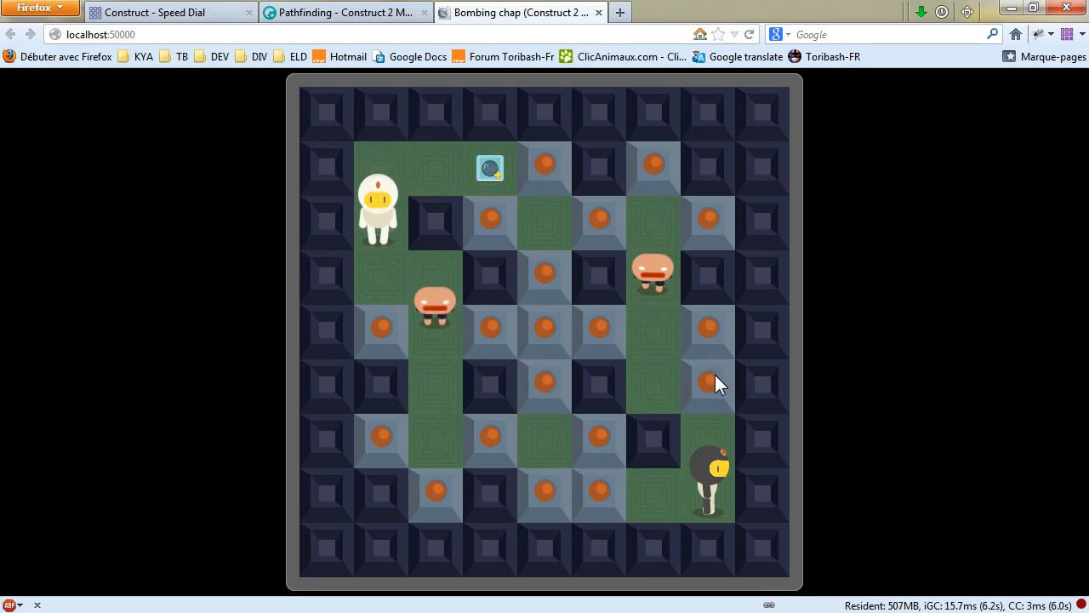
Bomb the creep in the corridor with the white bomber, retreat, and collect the extra-bomb powerup.
key(Down)
key(Right)
key(Down)
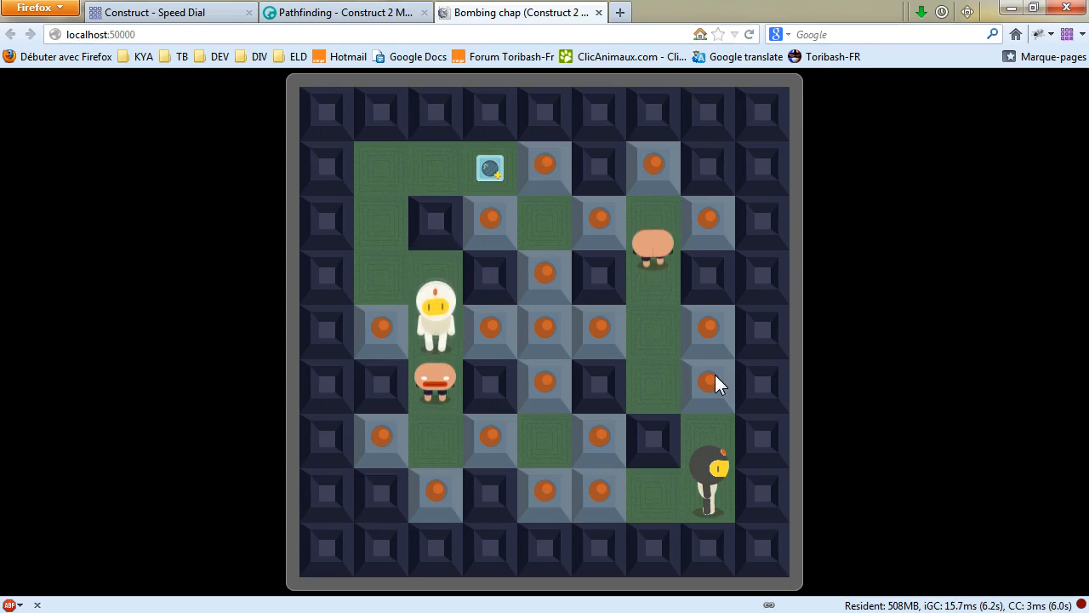
key(space)
key(Up)
key(Left)
key(Up)
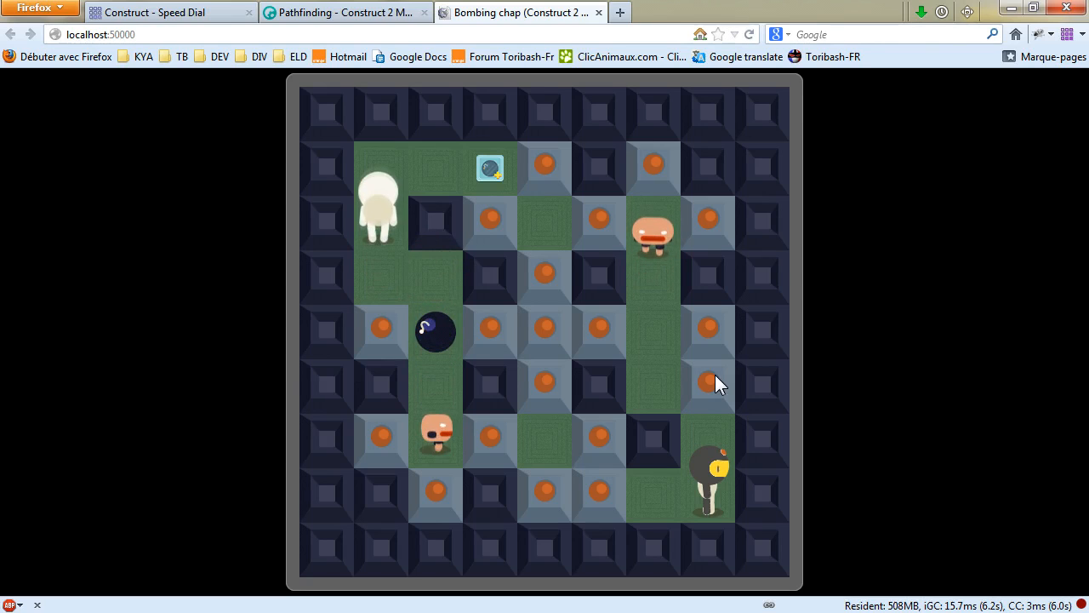
key(Right)
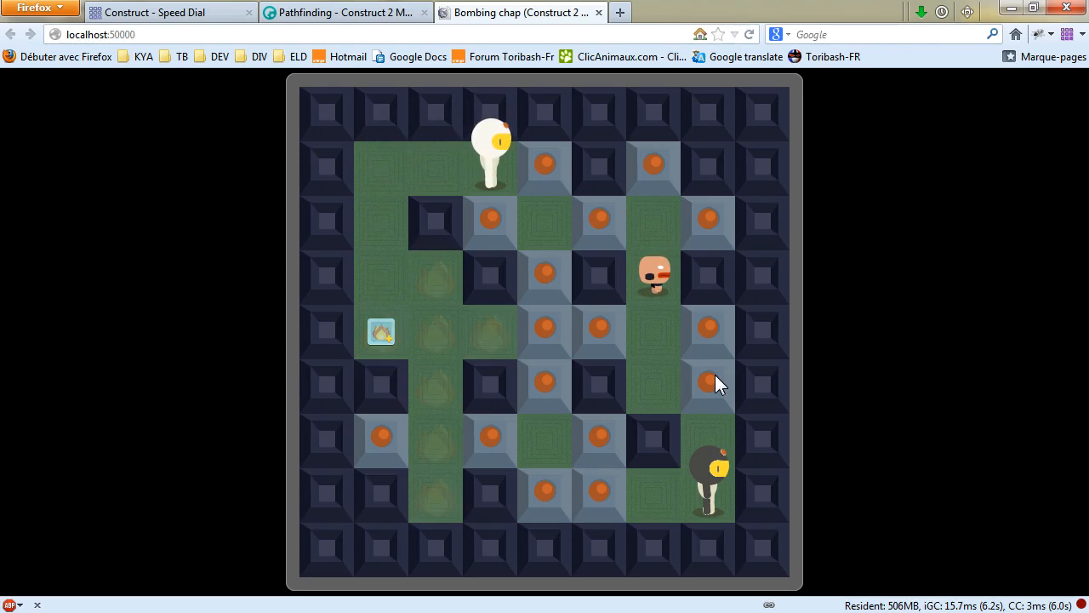
Collect the fire powerup with the white bomber and bomb more blocks toward the middle of the level.
key(space)
key(Left)
key(Down)
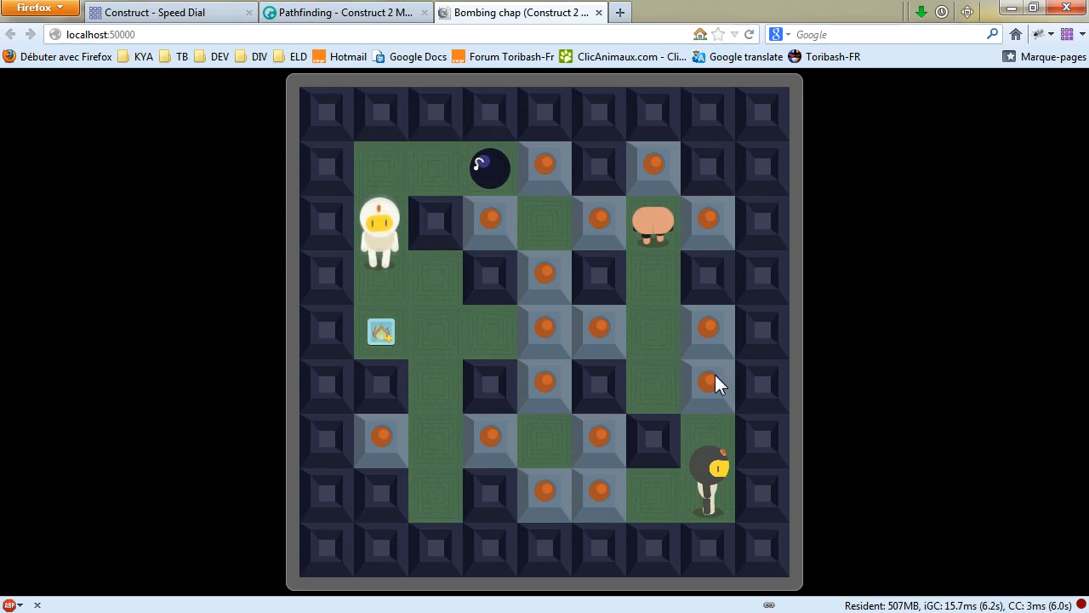
key(Right)
key(space)
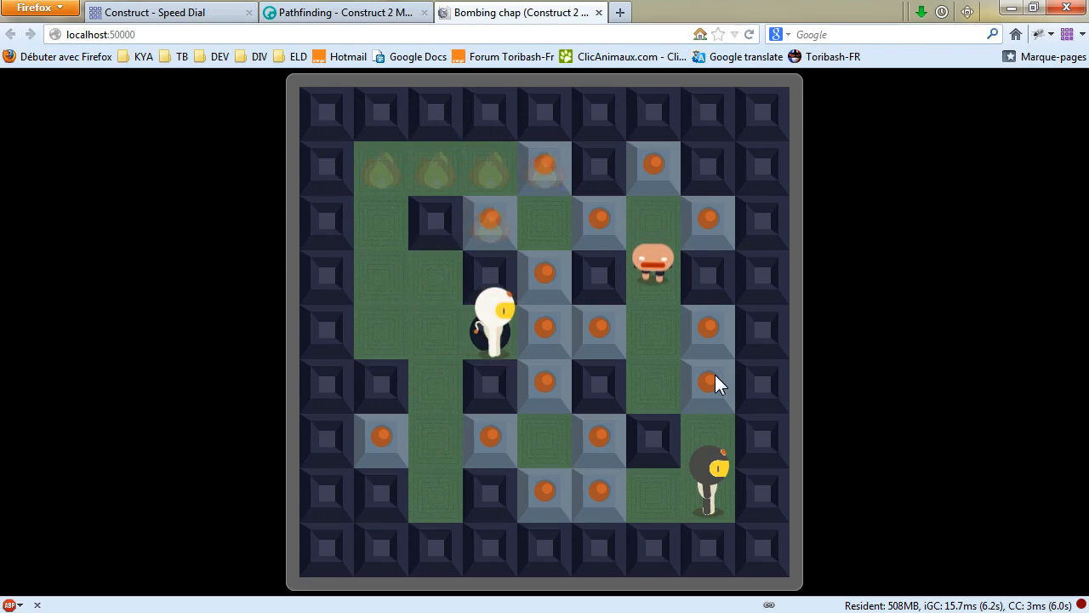
key(Left)
key(Down)
key(space)
With the black bomber, blow up the block above its starting corner and move through the opening.
key(Up)
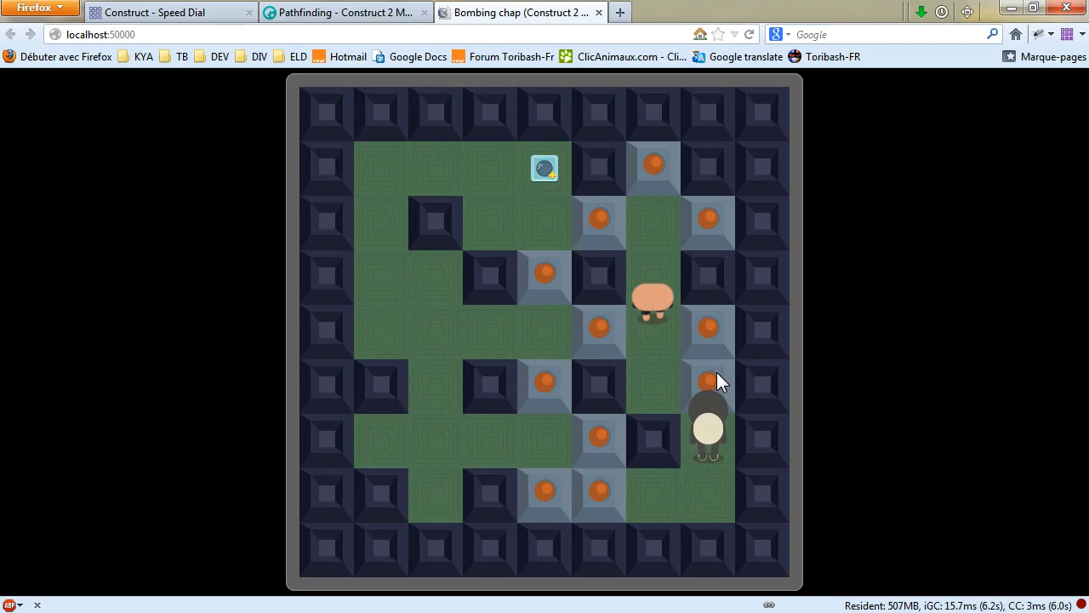
key(space)
key(Down)
key(Left)
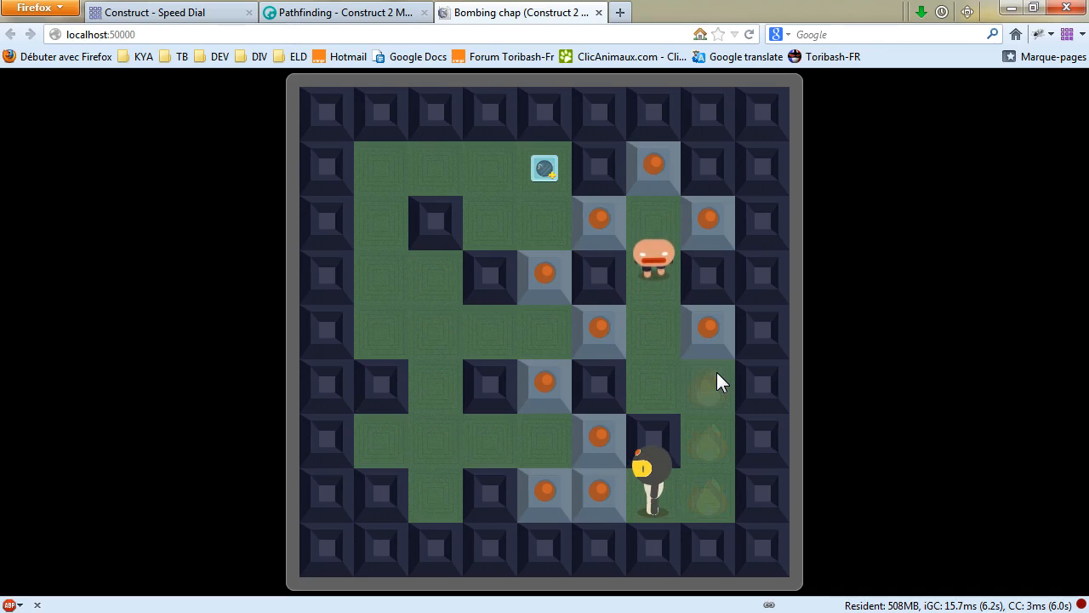
key(Right)
key(Up)
key(Left)
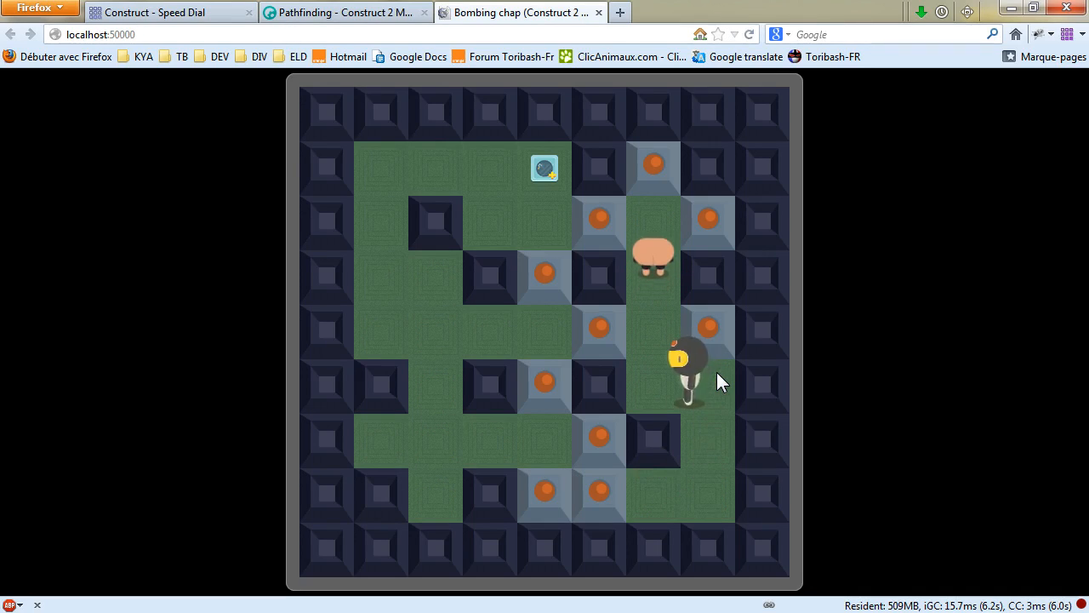
Place a bomb in the remaining creep's corridor with the black bomber and retreat from the blast.
key(Up)
key(space)
key(Down)
key(Right)
key(Down)
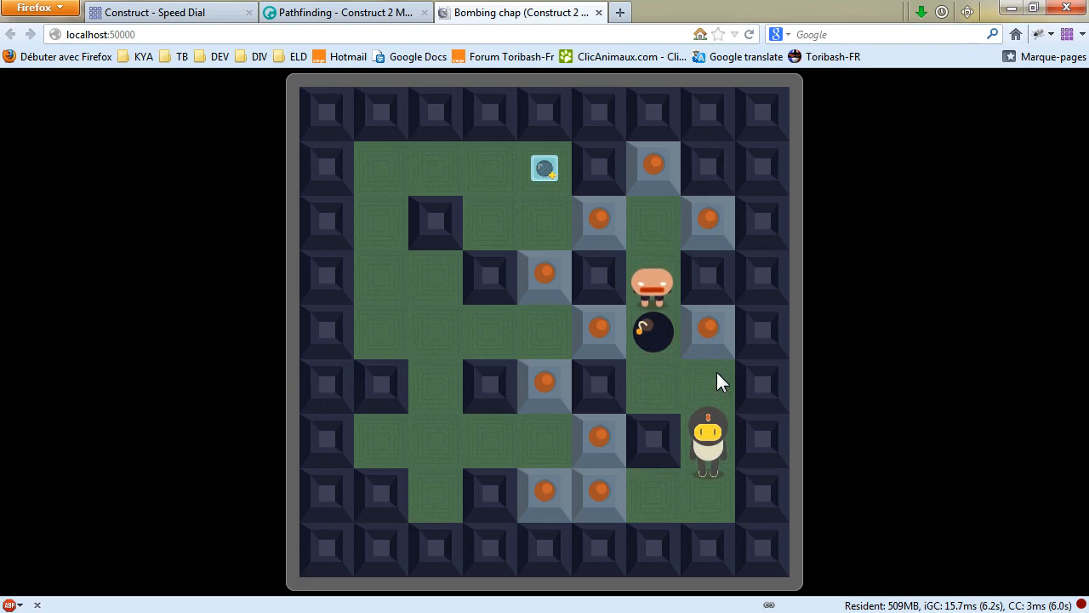
Bomb the blocks near the bottom edge and in the central row with the black bomber, retreating to the upper-left area.
key(Down)
key(Left)
key(space)
key(Right)
key(Up)
key(Left)
key(space)
key(Left)
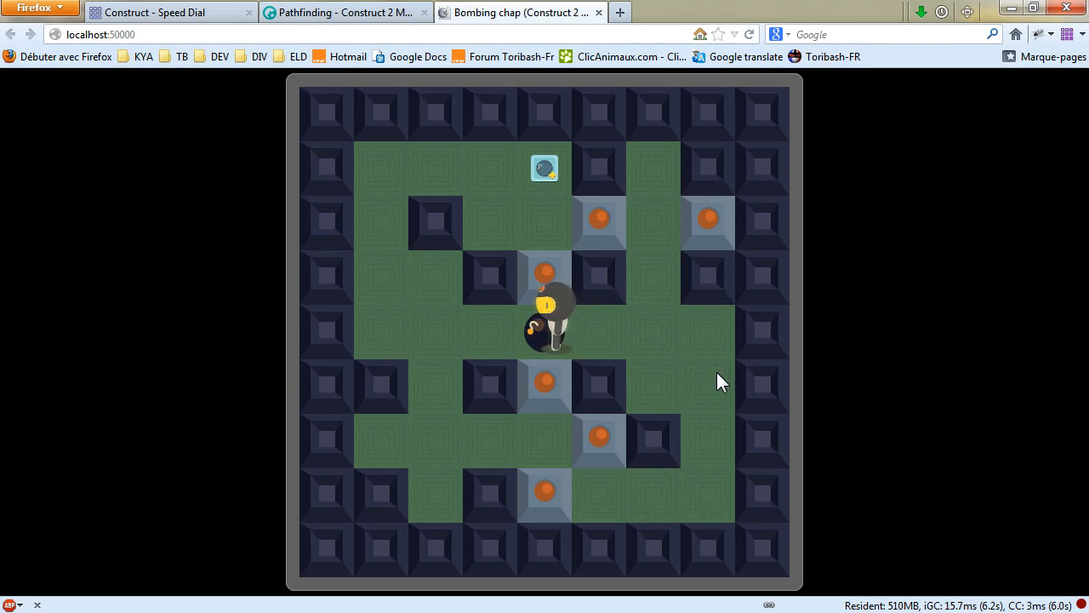
key(Up)
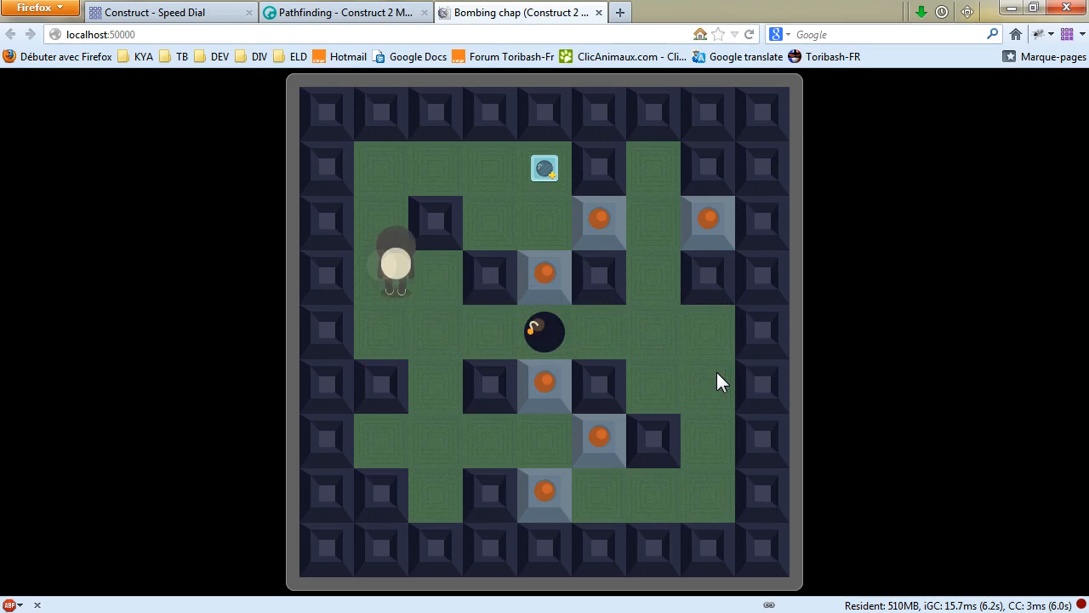
Collect the extra-bomb powerup with the black bomber, place a bomb beside the upper block, and move around to the adjacent corridor.
key(Right)
key(Right)
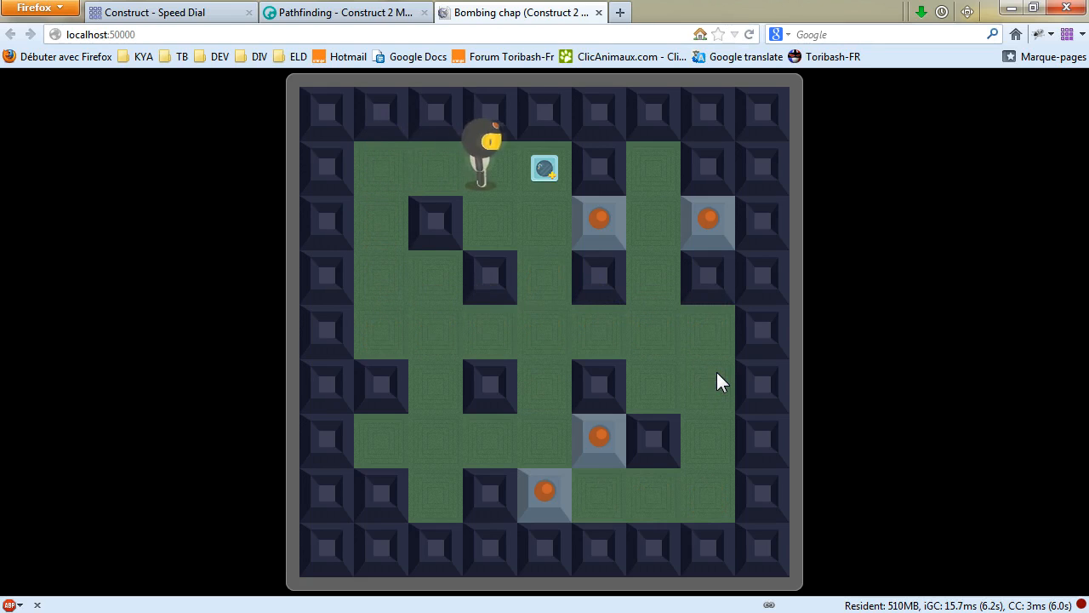
key(Down)
key(space)
key(Right)
key(Up)
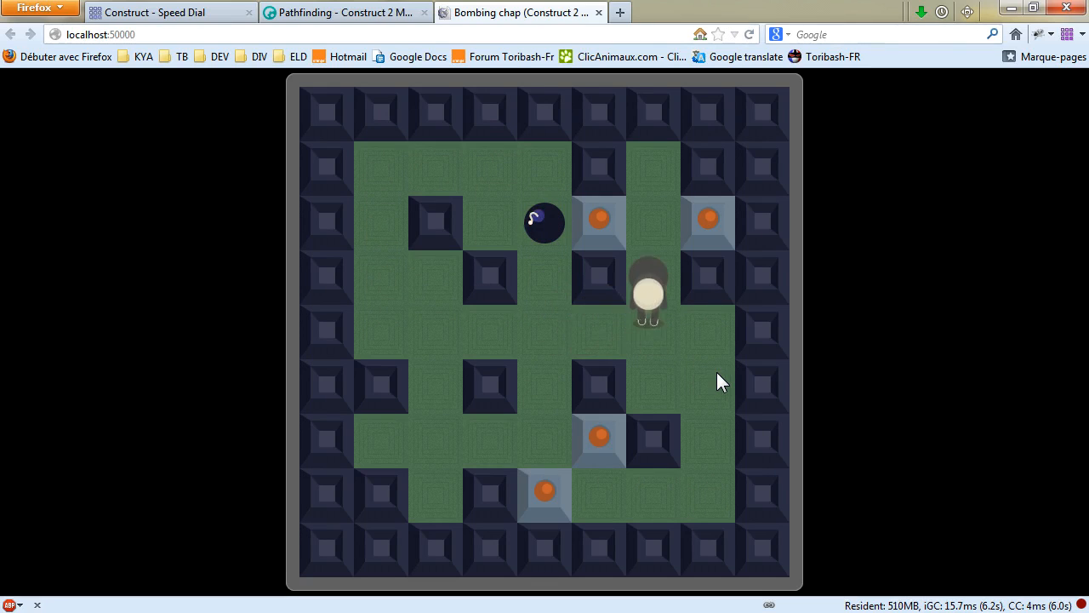
Blow up the last two blocks with the black bomber and walk into the blue end-level portal.
key(space)
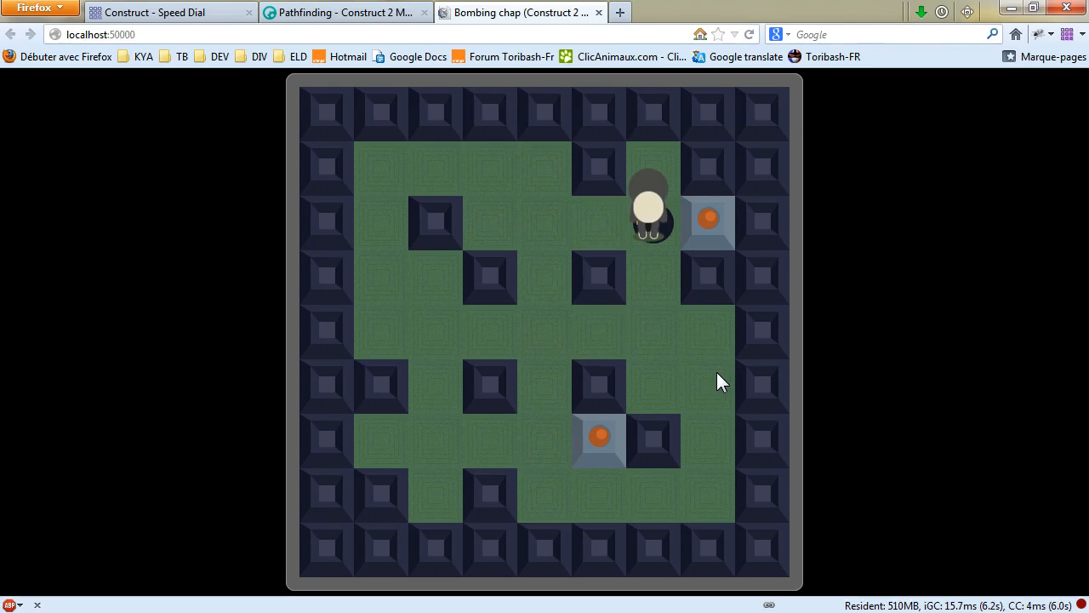
key(Left)
key(Down)
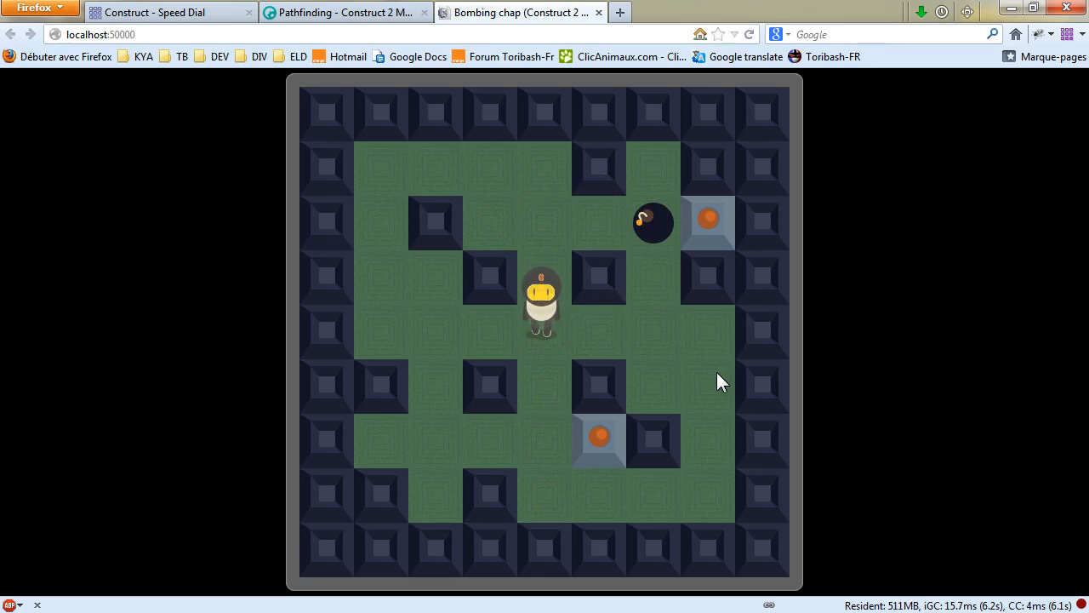
key(Right)
key(space)
key(Left)
key(Up)
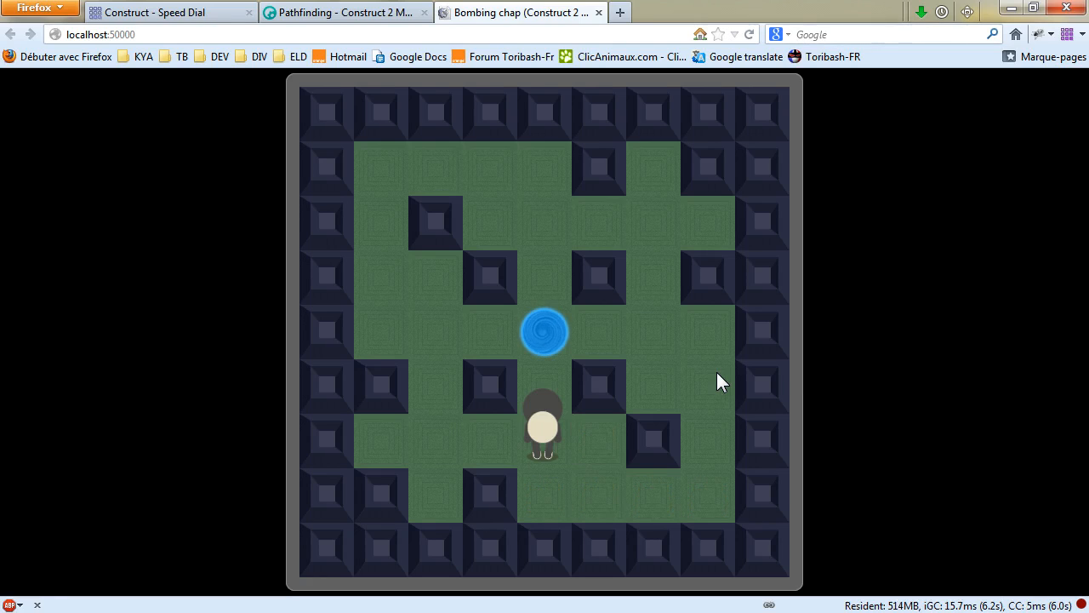
key(Up)
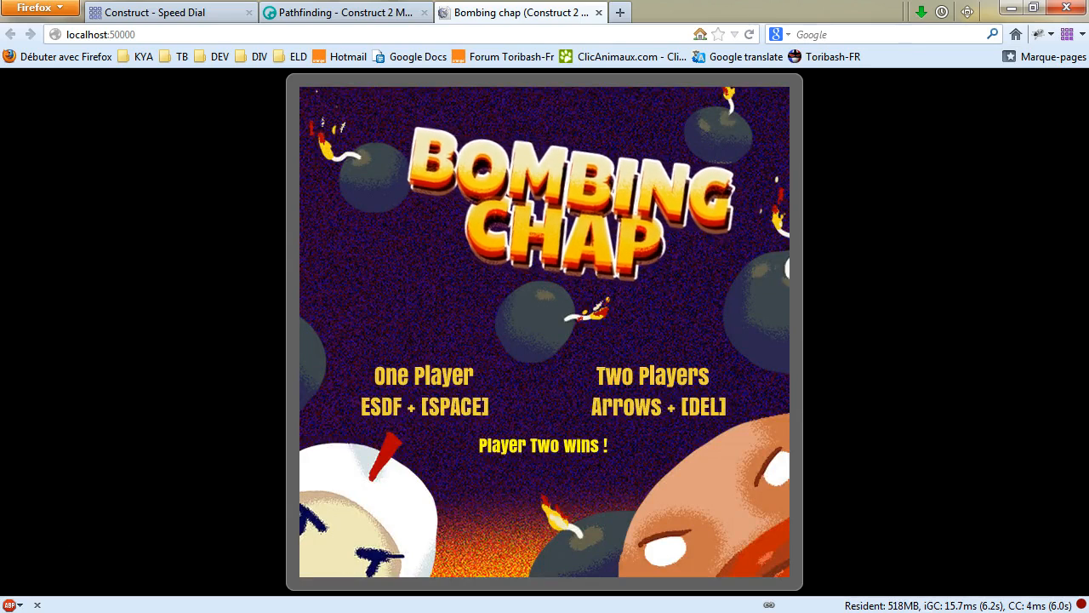
Switch to Construct 2 and review the winner-text events in the esMenu event sheet.
key(alt+Tab)
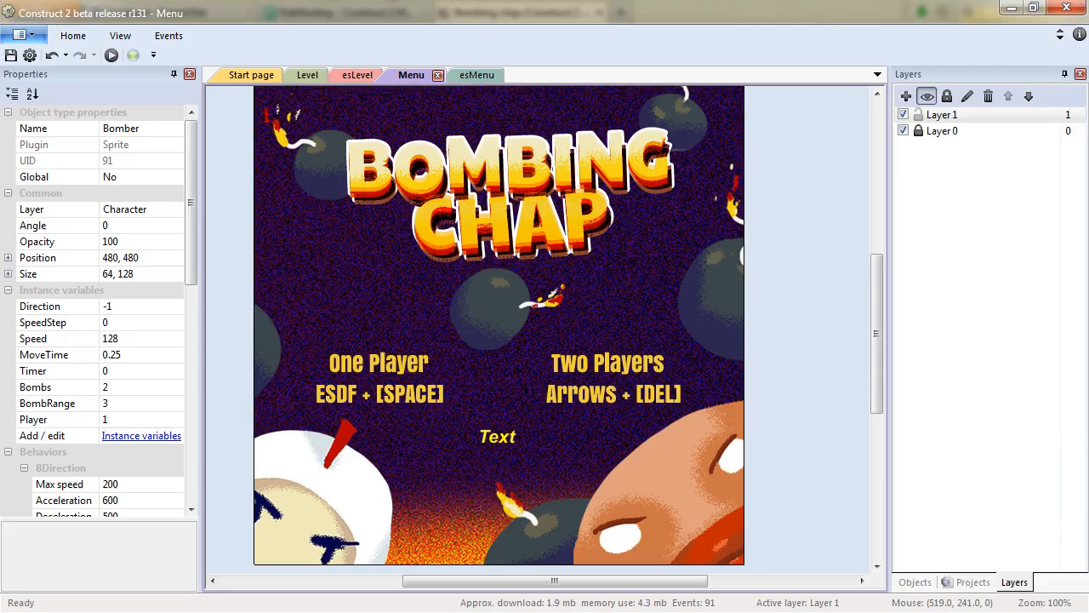
click(477, 75)
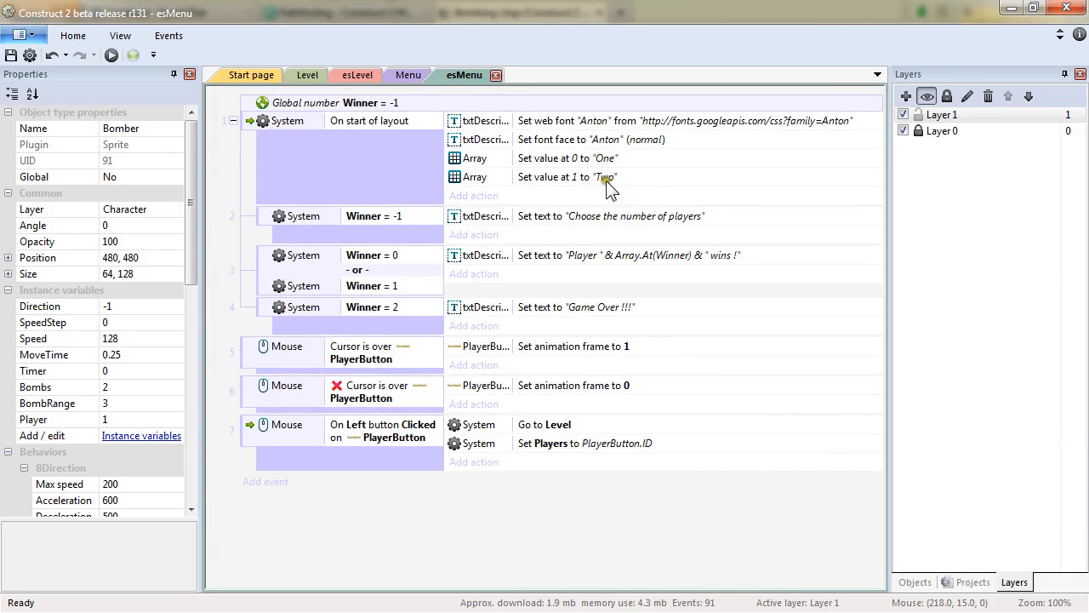
click(411, 77)
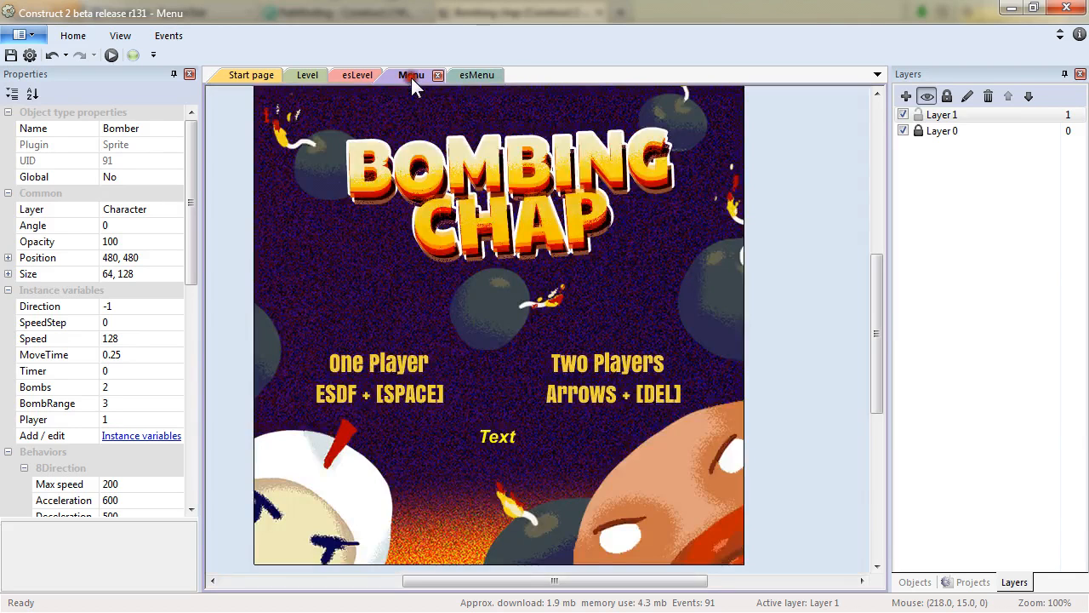
key(alt+Tab)
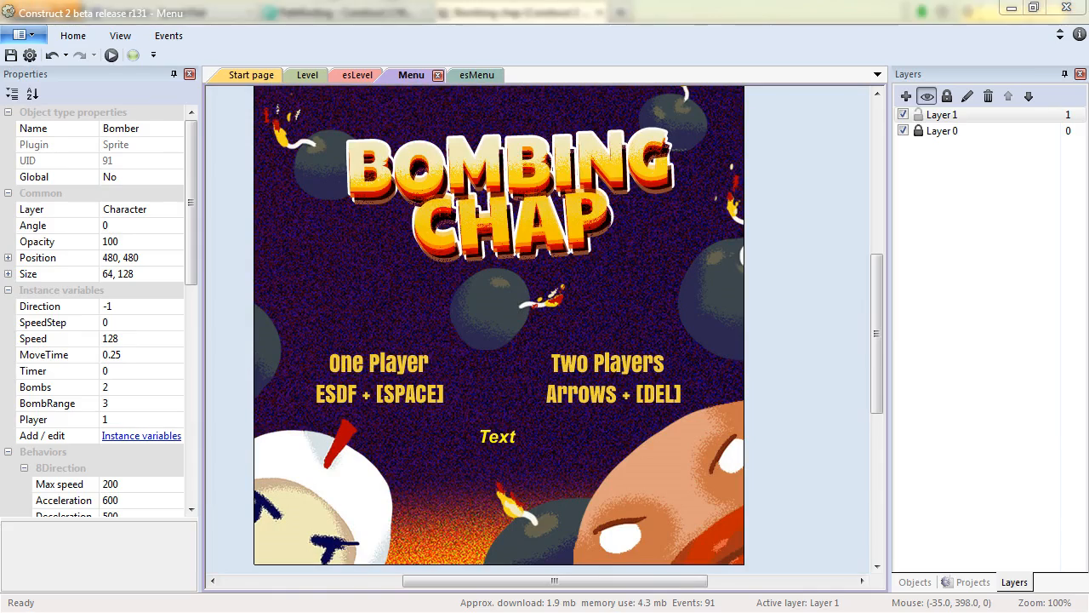
Inspect the white bomber's Bombs and BombRange instance variables in the Level layout.
key(alt+Tab)
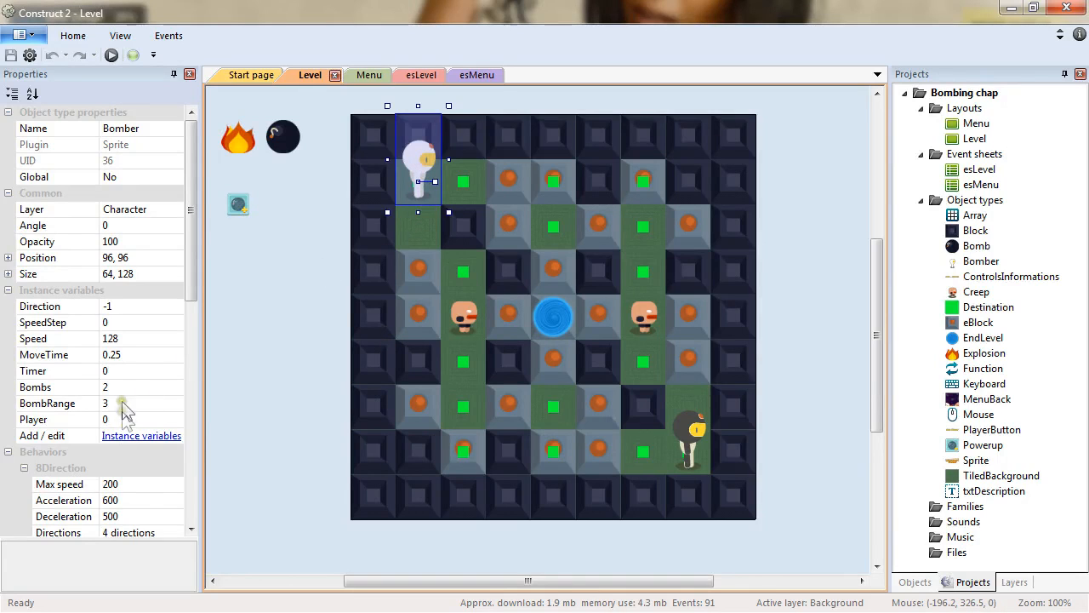
click(65, 389)
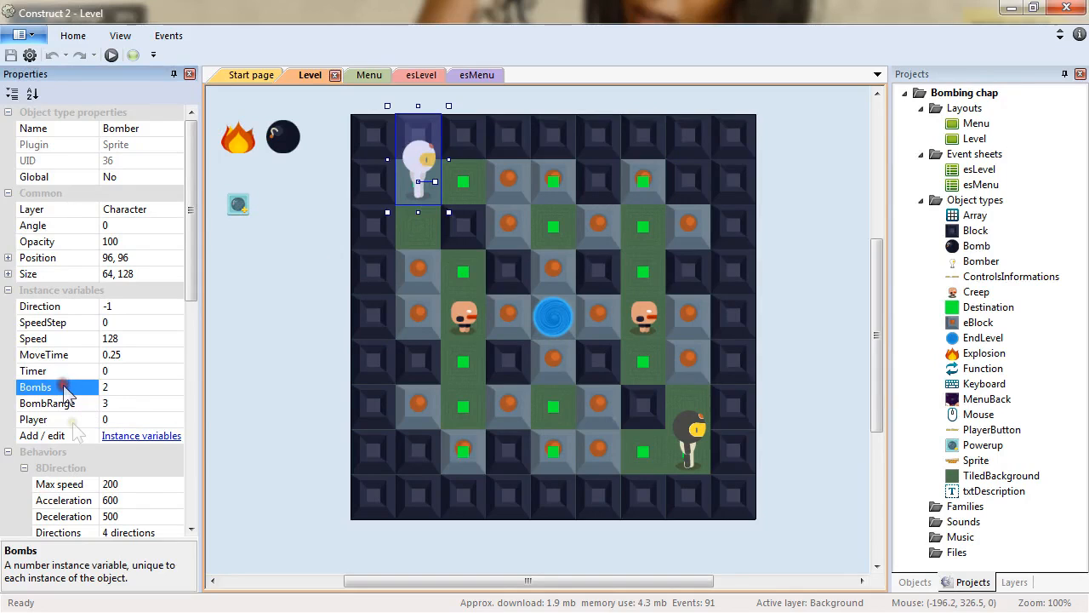
click(122, 405)
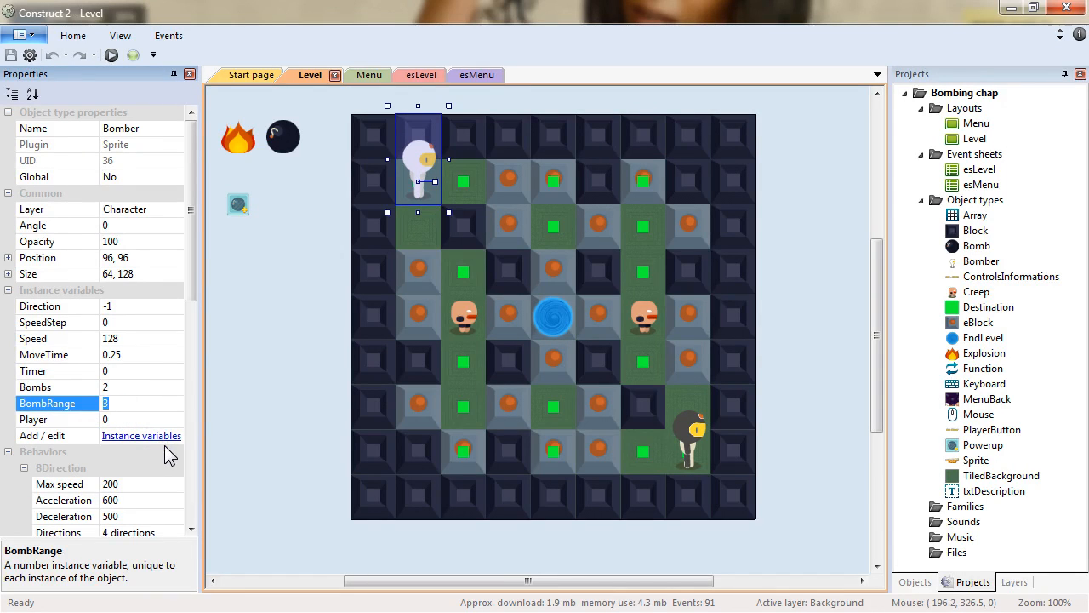
In esLevel, add a Bomber action to the On start of layout event that sets Bombs to 1.
click(421, 76)
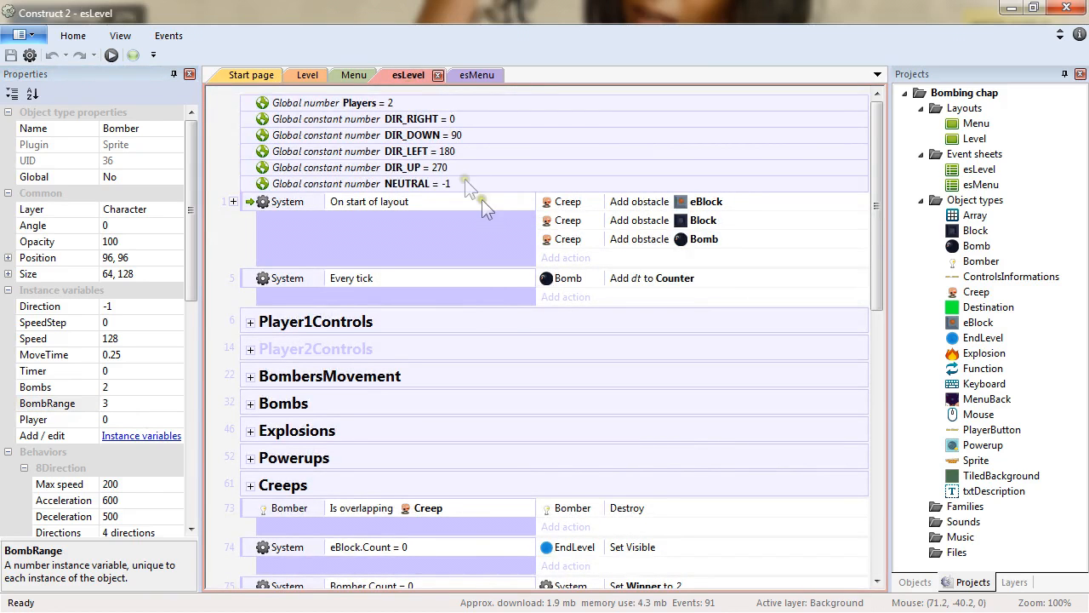
click(575, 262)
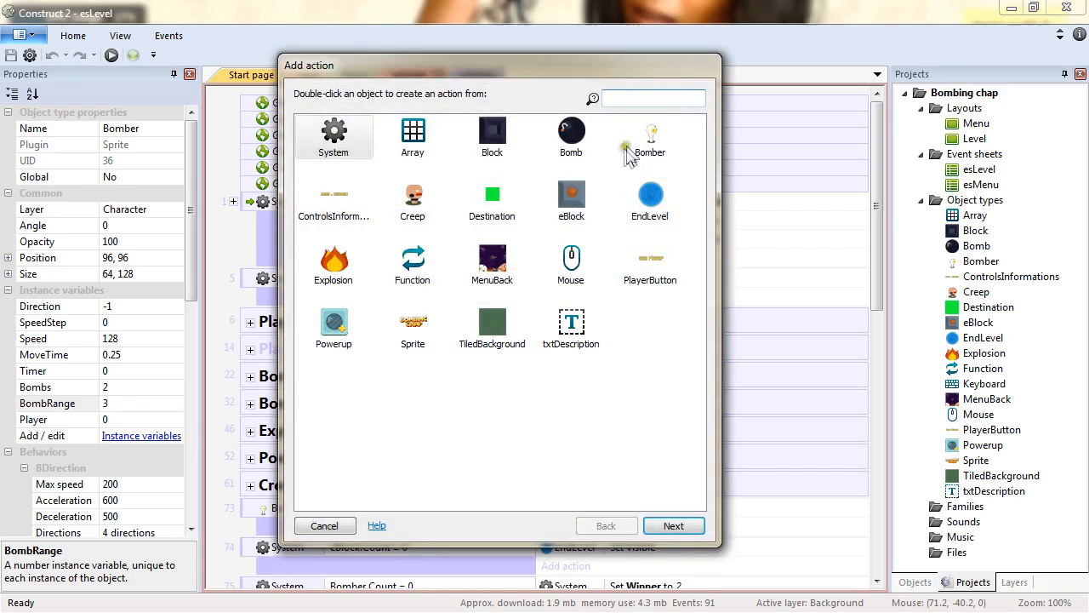
double_click(652, 138)
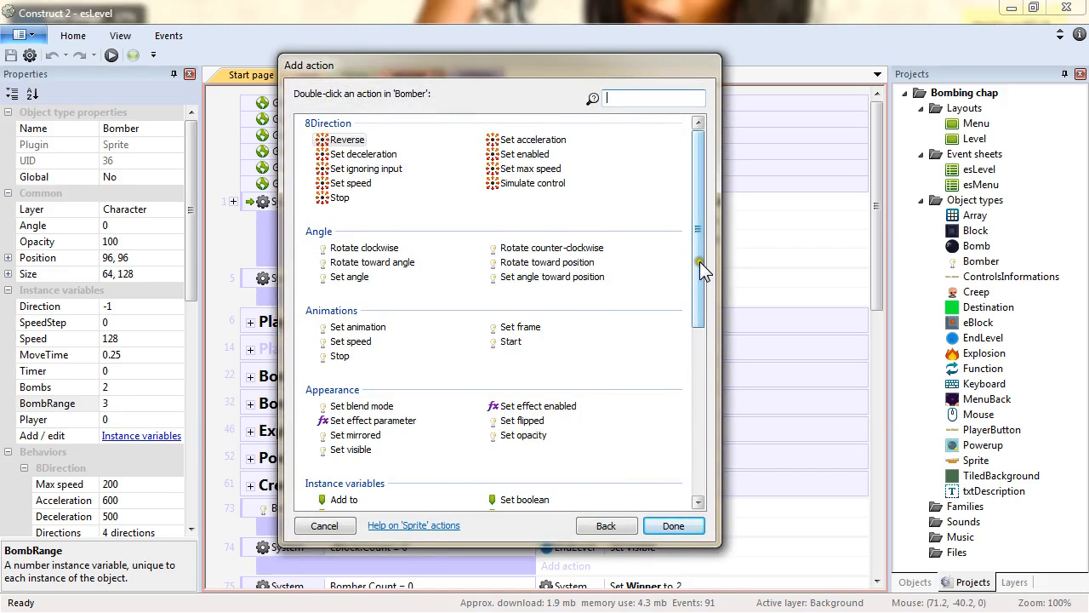
scroll(703, 269, down, 3)
double_click(349, 406)
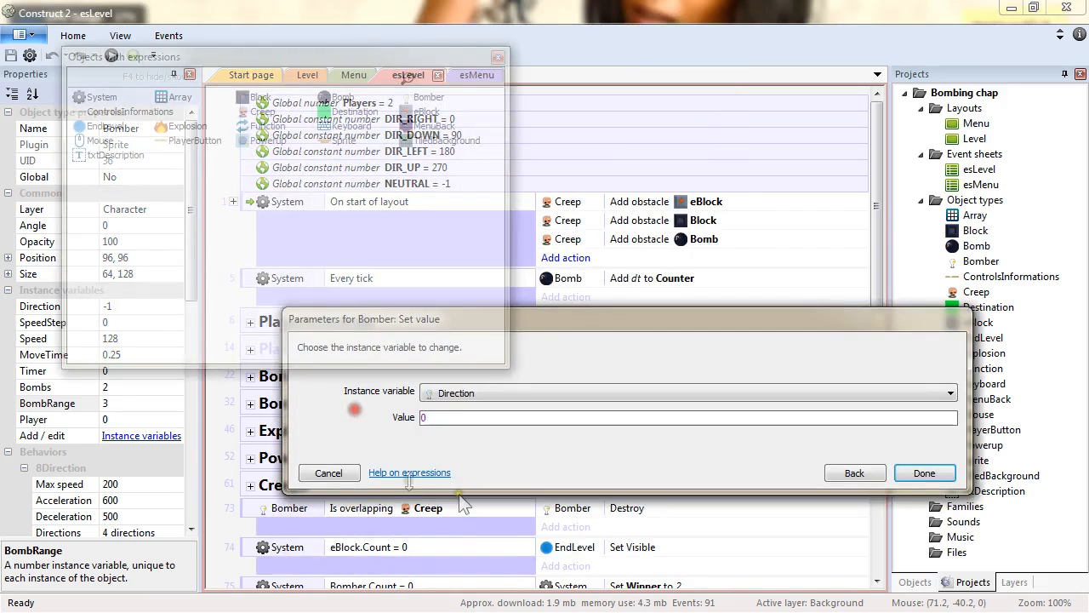
click(509, 392)
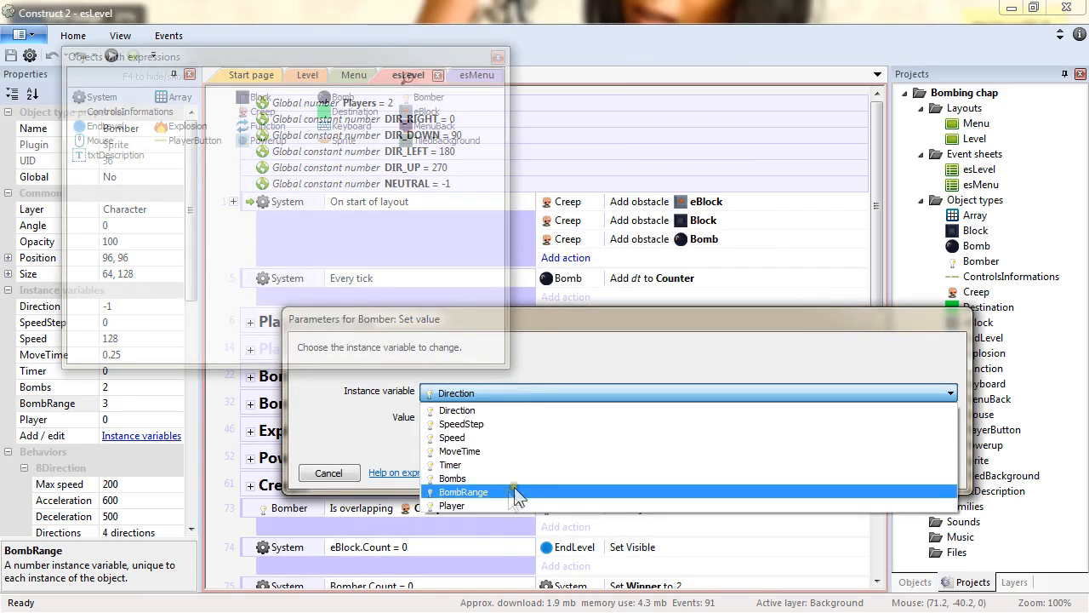
click(466, 479)
click(336, 423)
text(1)
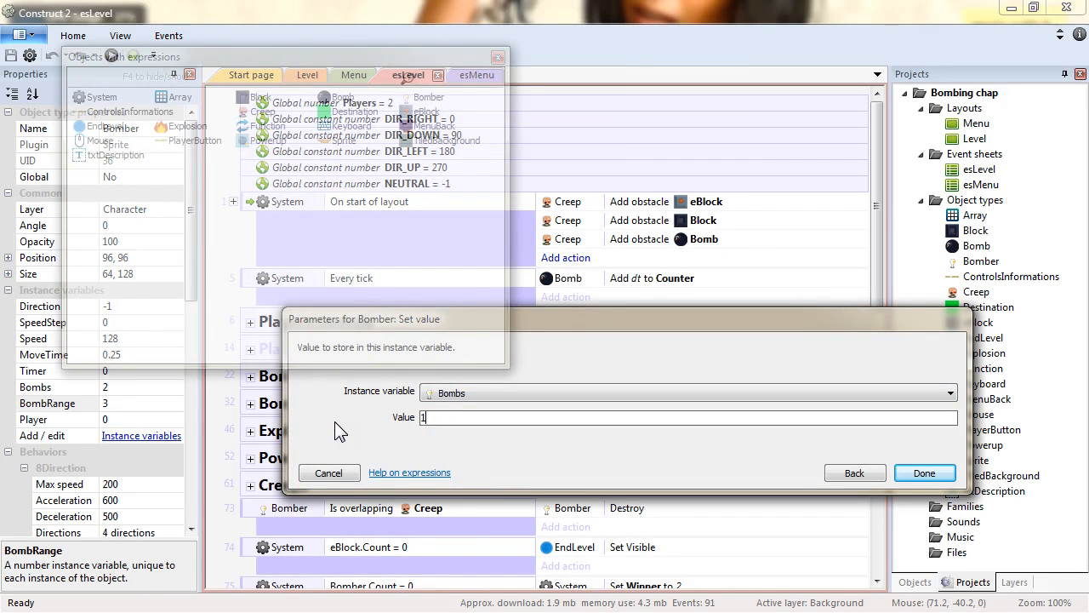
click(925, 473)
Add another Bomber action to the same start-of-layout event that sets BombRange to 1.
click(562, 275)
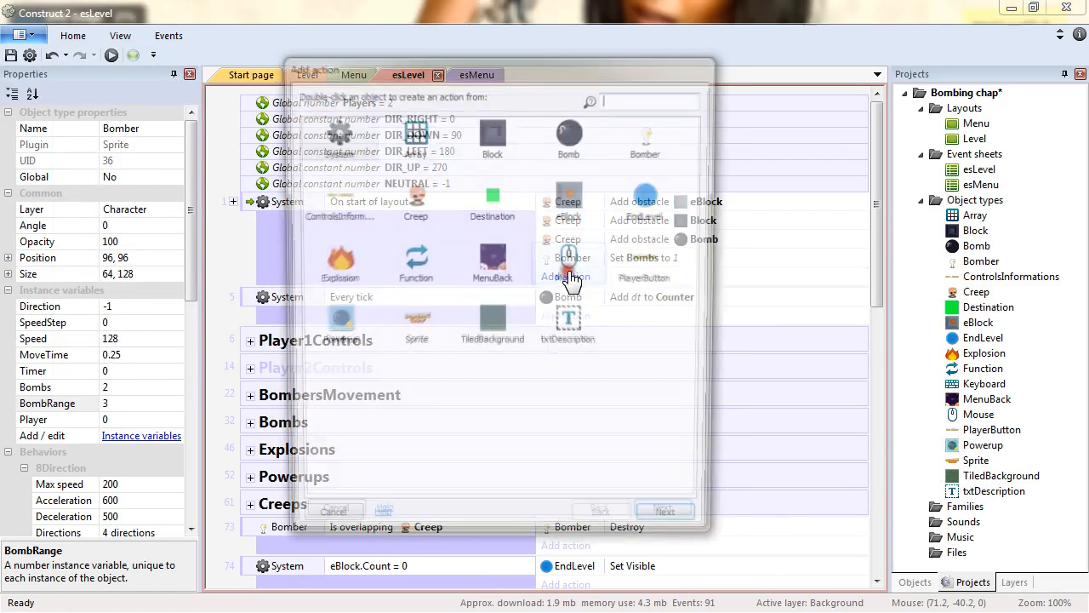
double_click(634, 156)
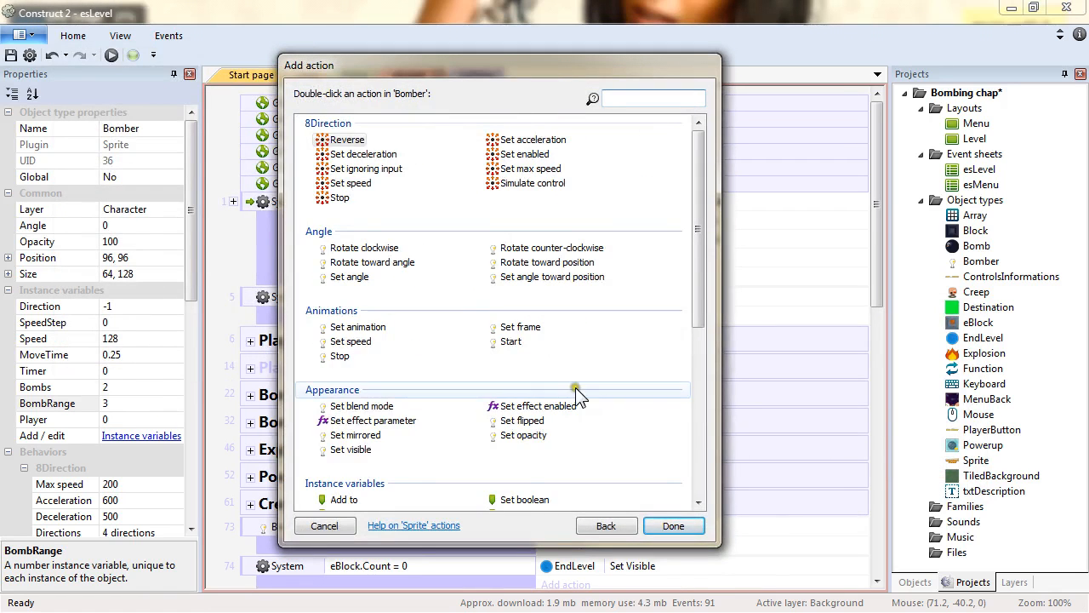
click(699, 500)
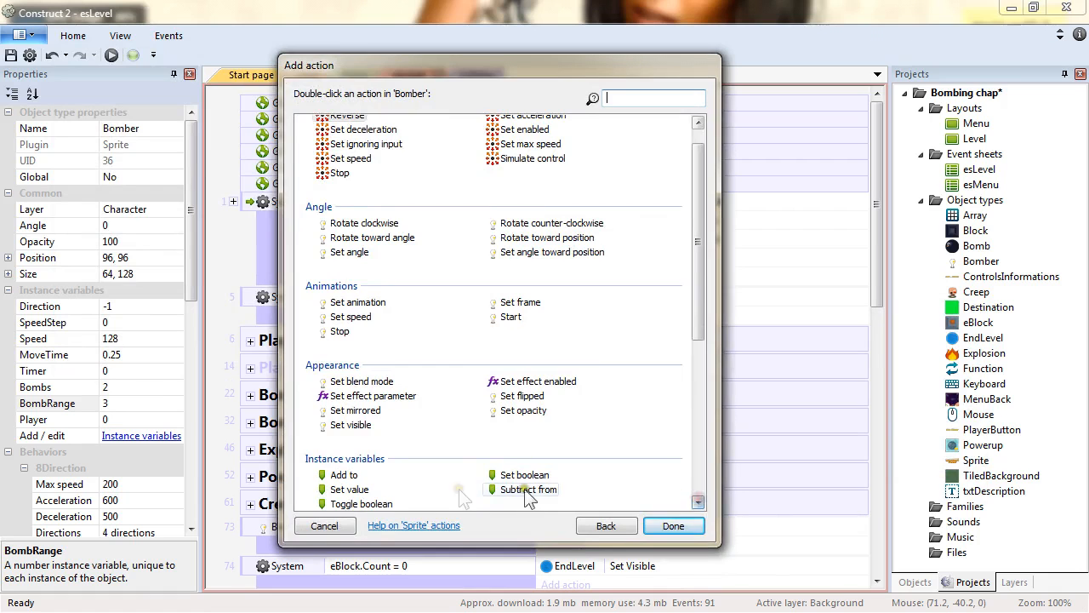
double_click(353, 486)
click(460, 395)
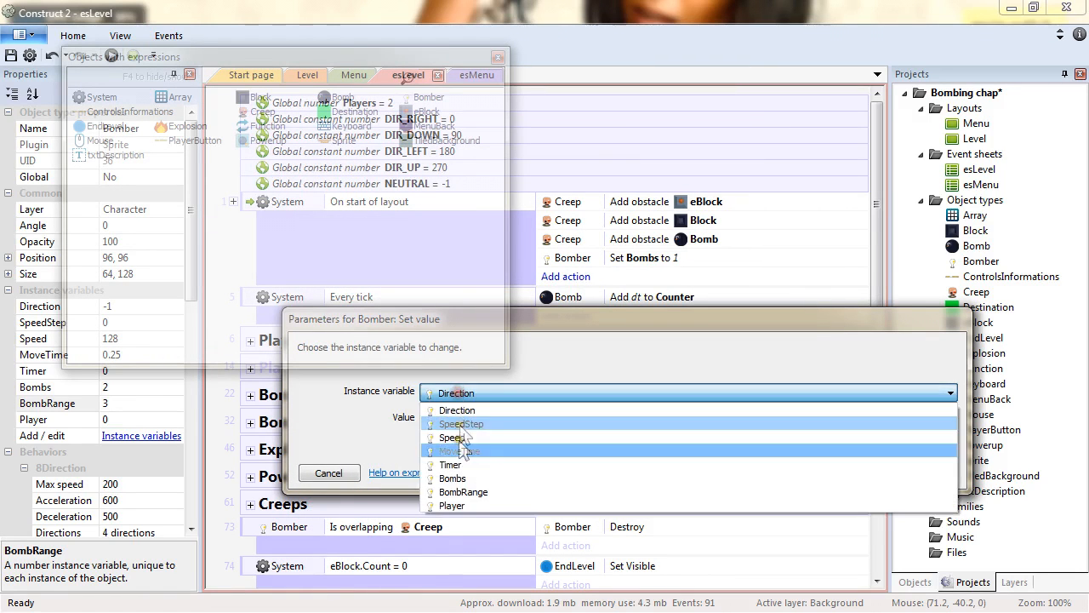
click(476, 494)
double_click(441, 420)
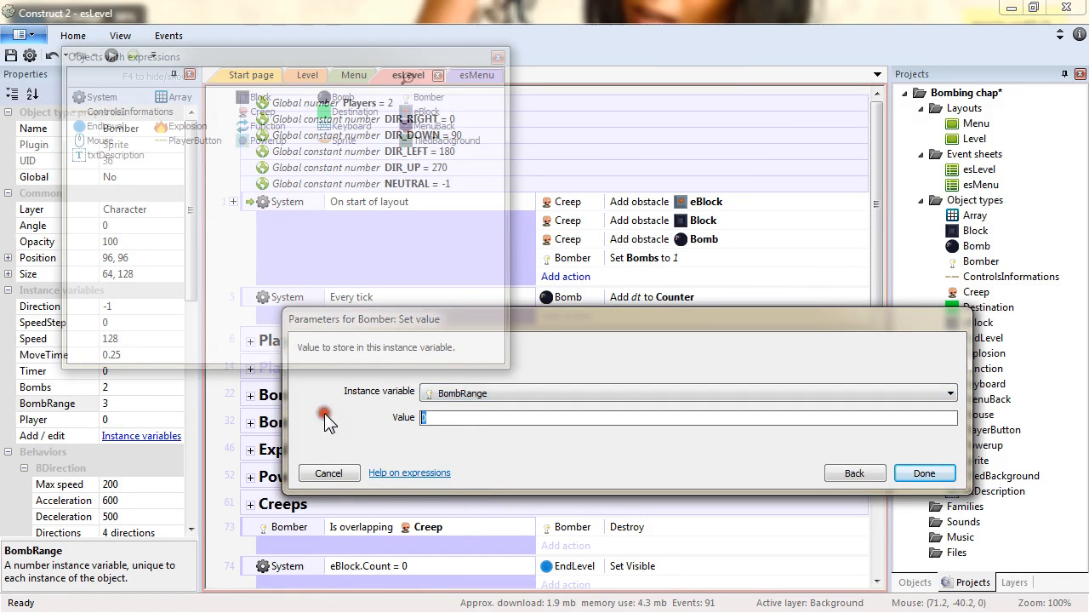
text(1)
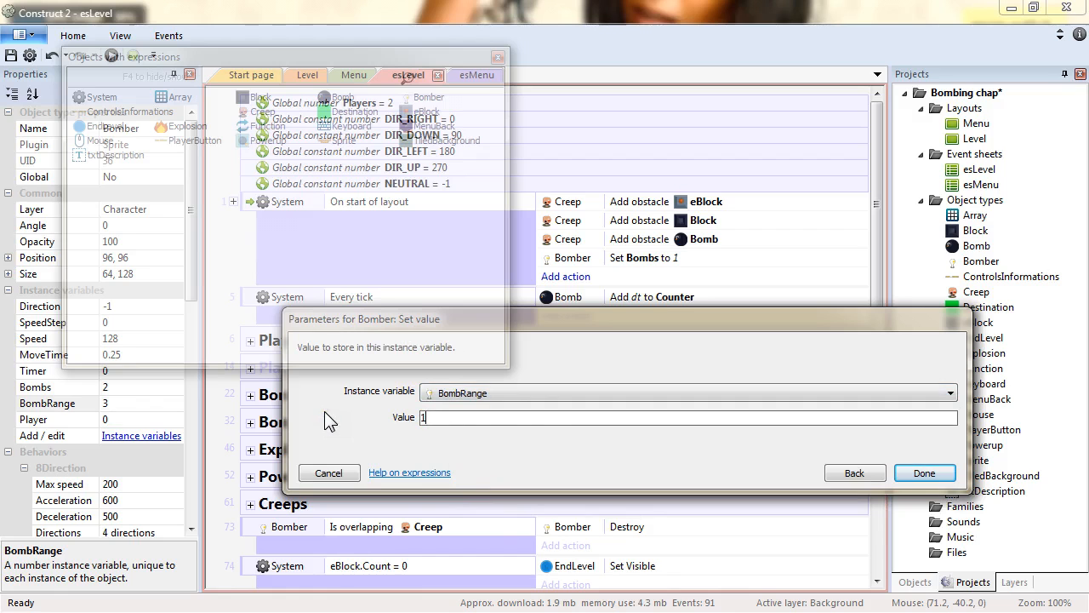
click(924, 473)
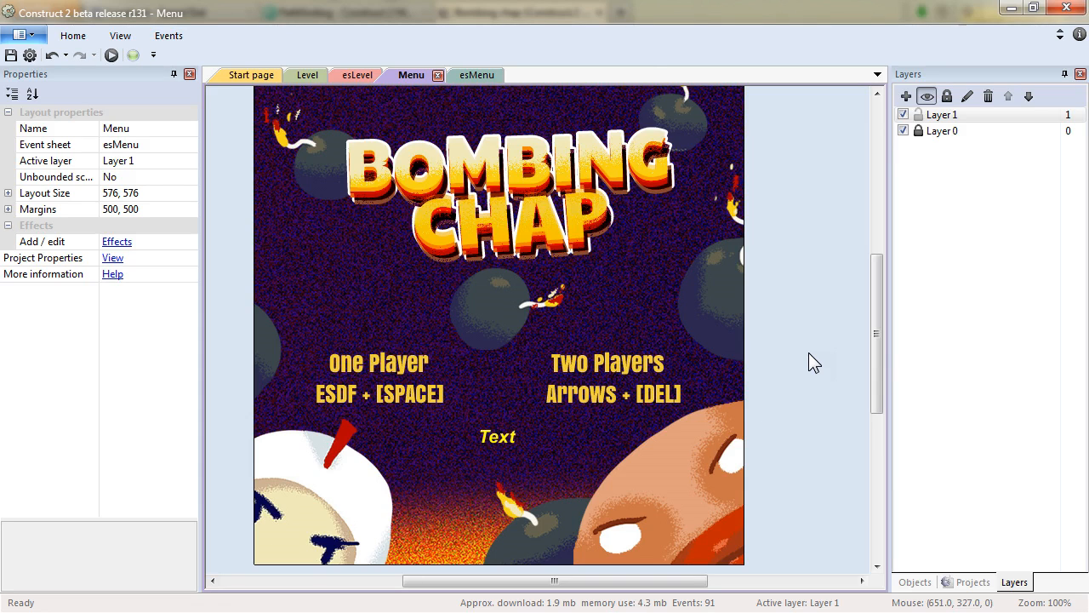
Set the Bombing chap project's First layout to Menu.
drag(881, 344, 879, 333)
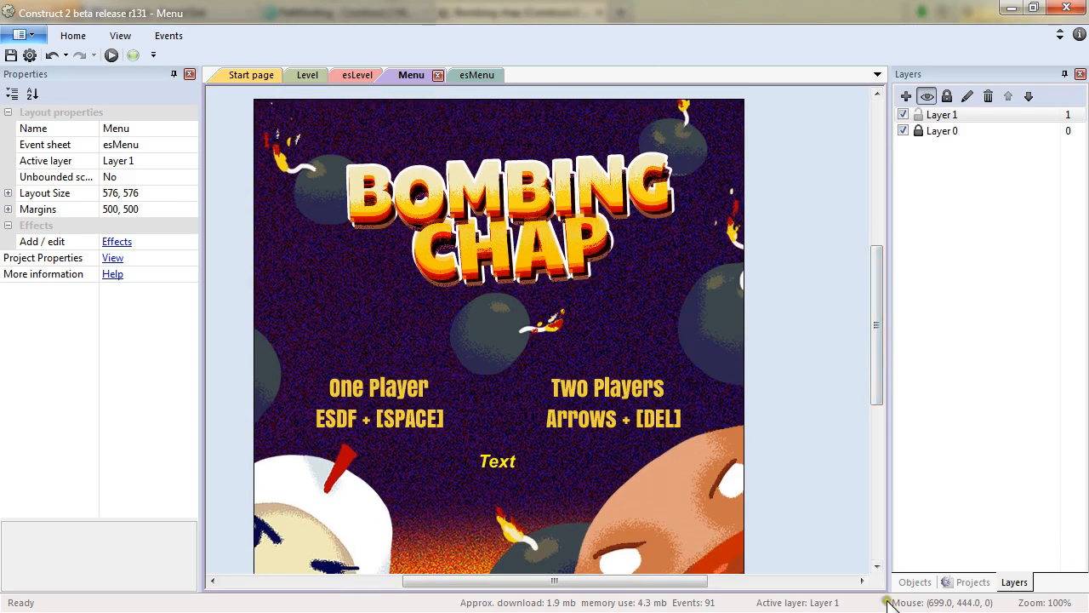
click(970, 582)
click(952, 94)
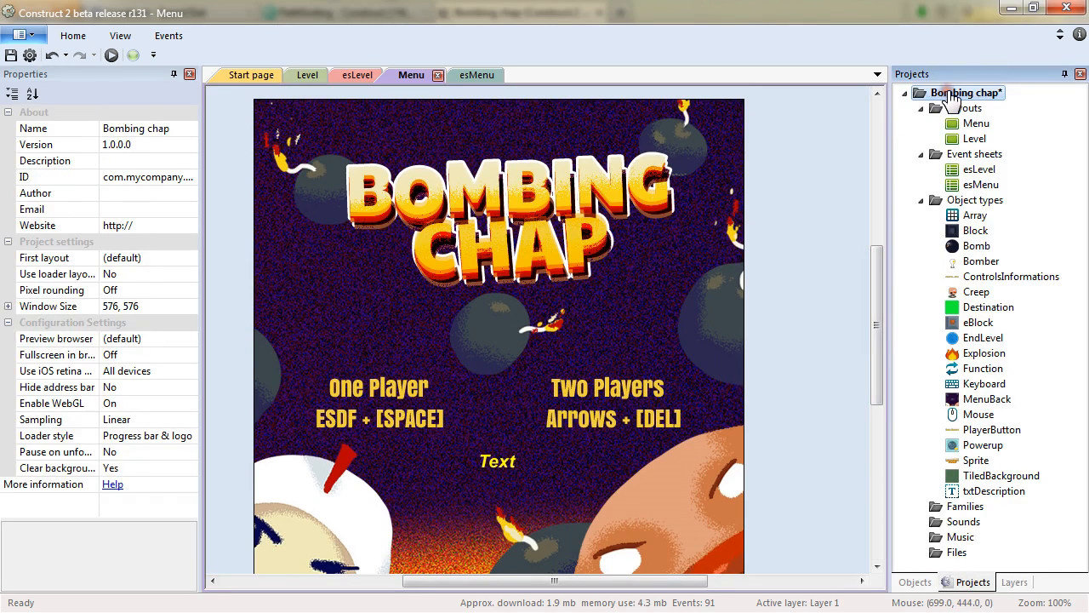
click(196, 257)
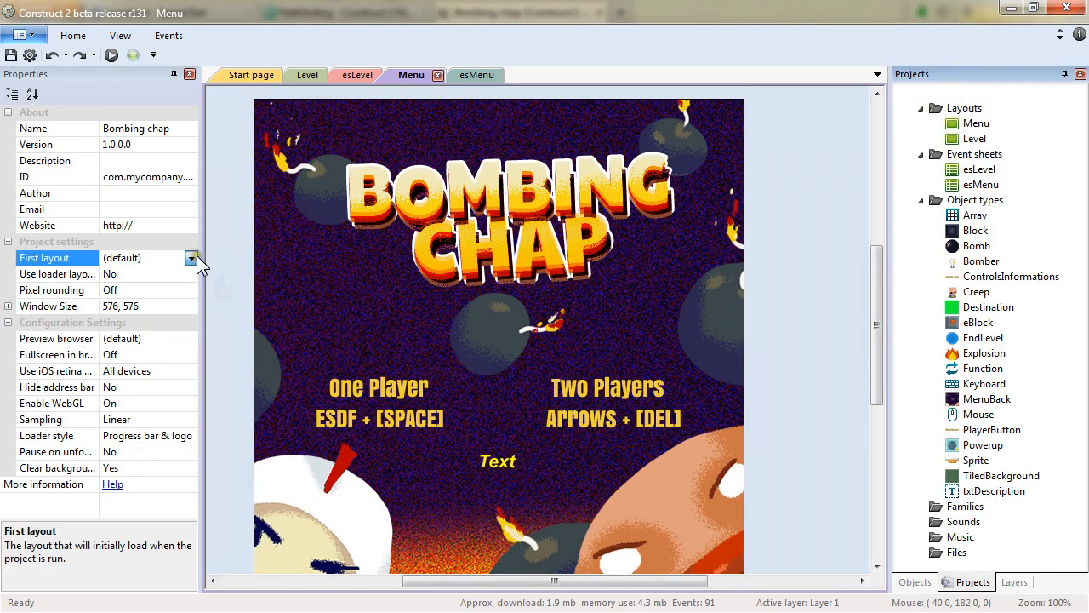
click(191, 257)
click(133, 285)
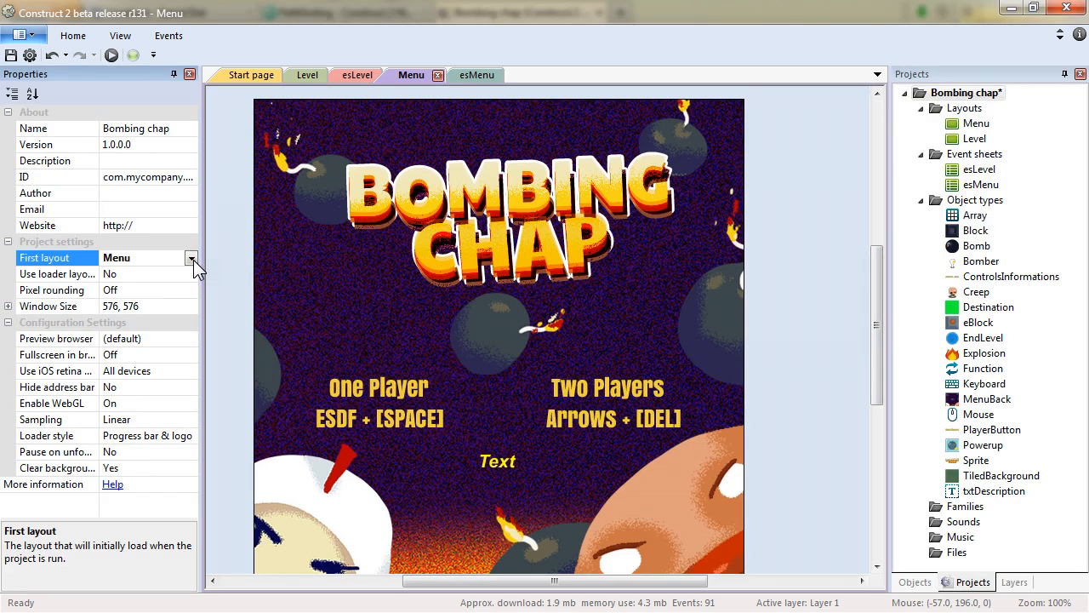
click(831, 365)
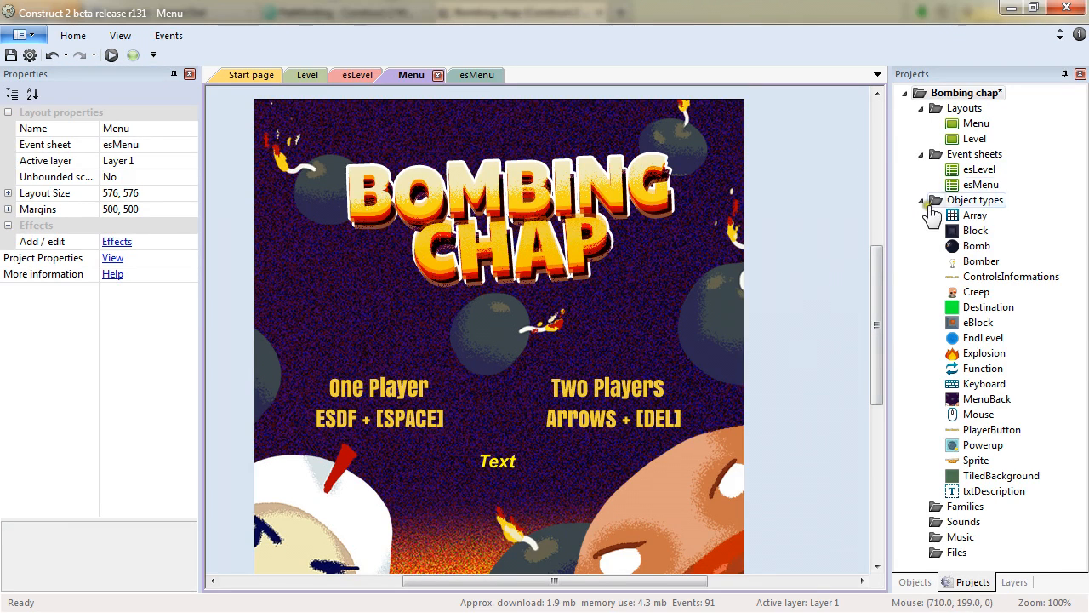
Show the Level layout and run the whole Bombing chap project instead of the current layout.
click(975, 139)
click(307, 75)
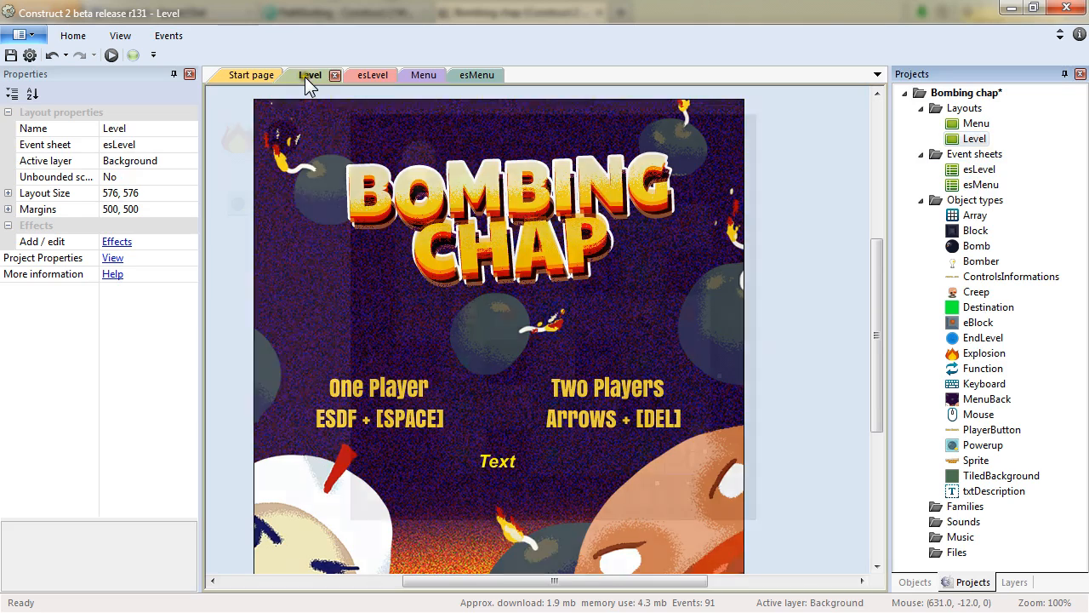
click(811, 394)
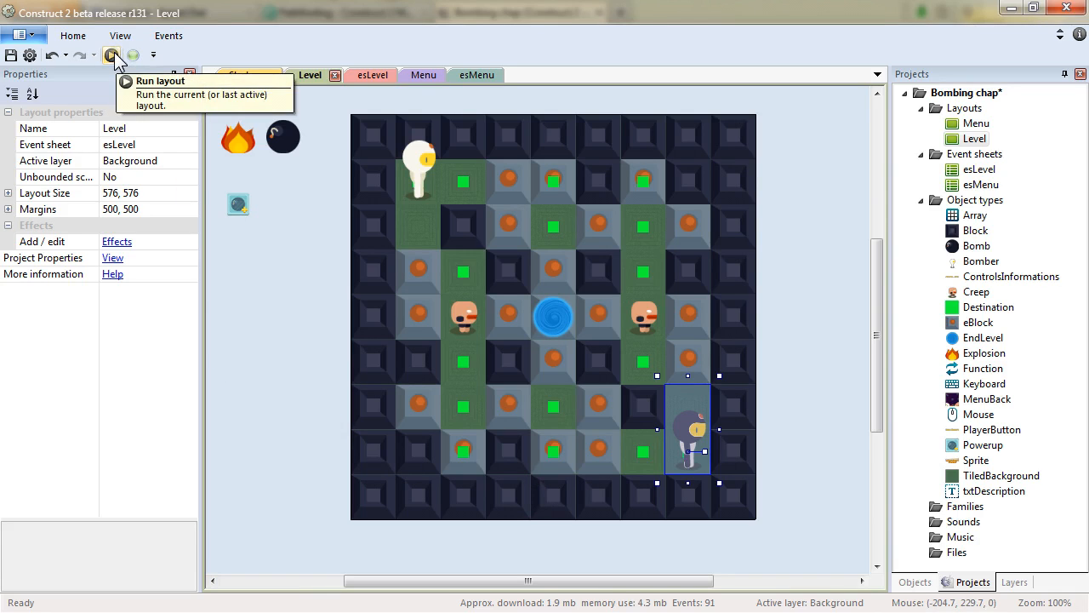
right_click(988, 95)
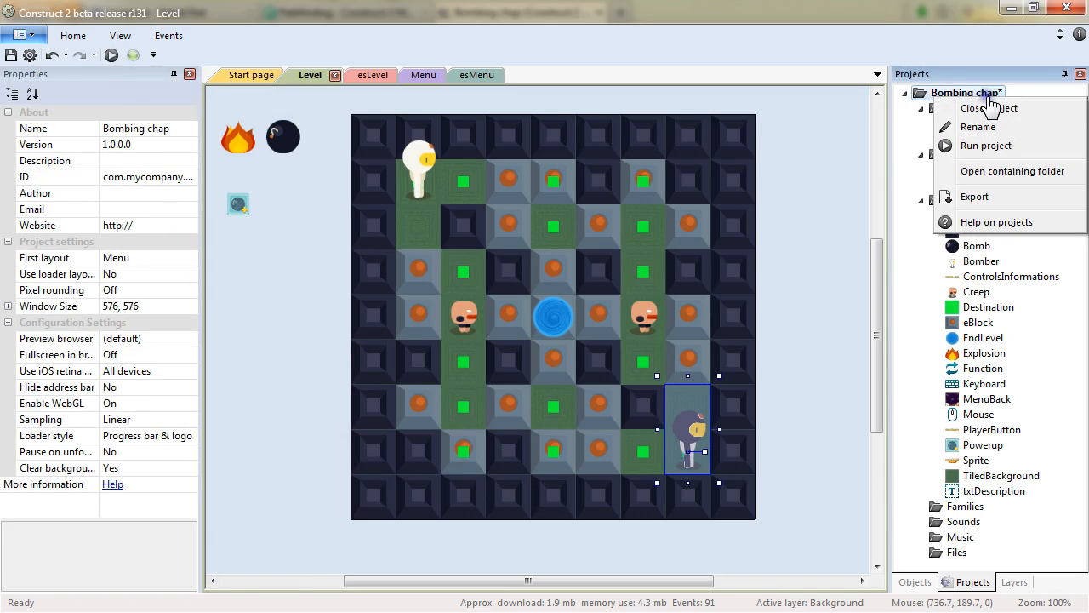
click(984, 146)
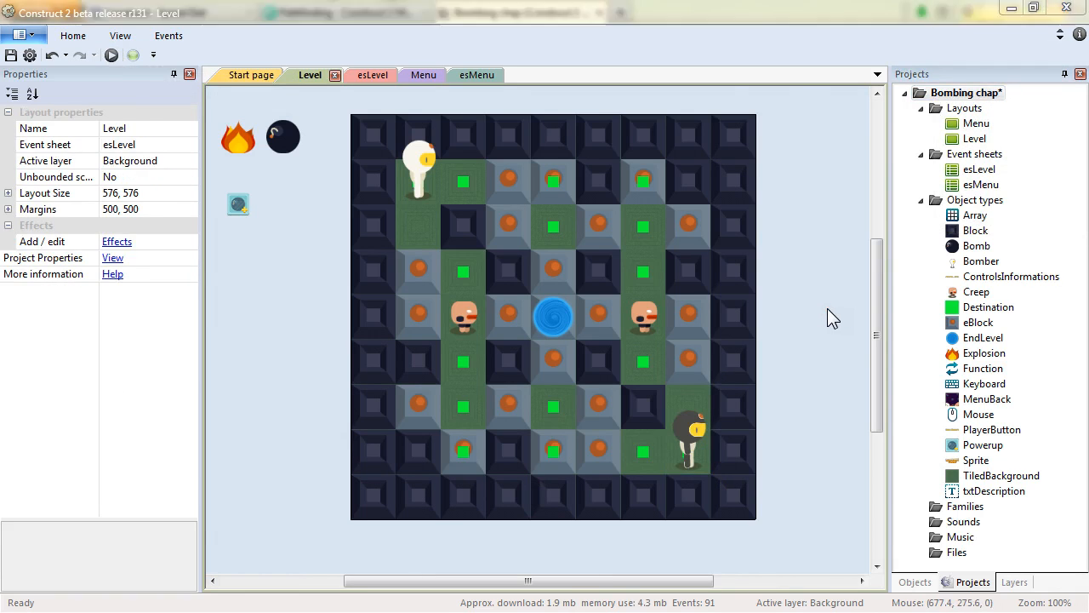